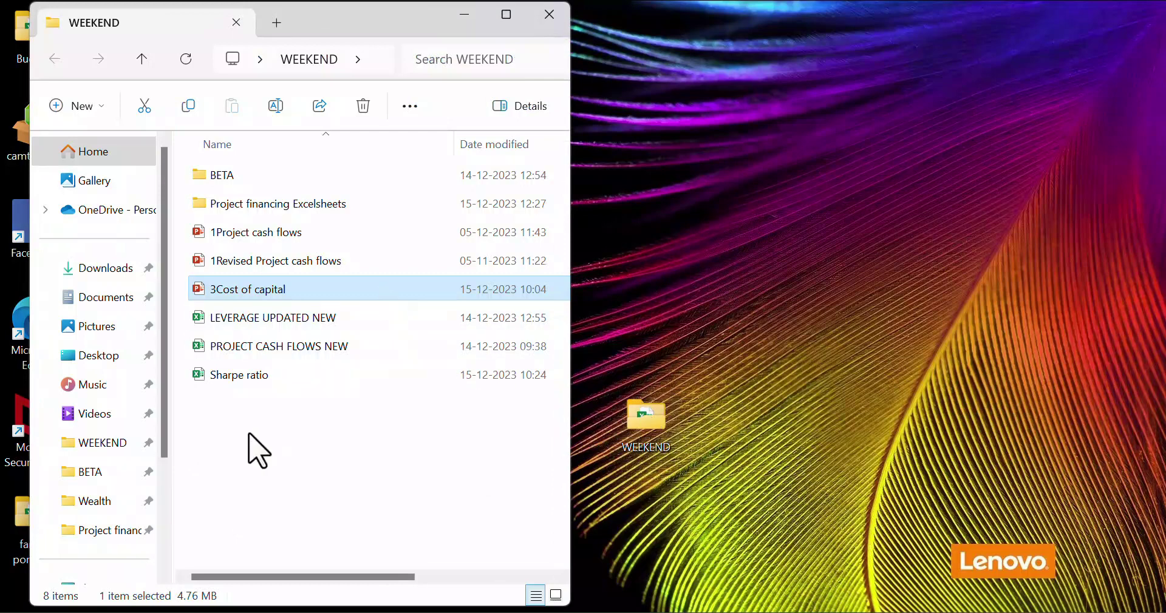
# Step: Open the Sharpe ratio workbook from the WEEKEND folder
pyautogui.click(260, 376)
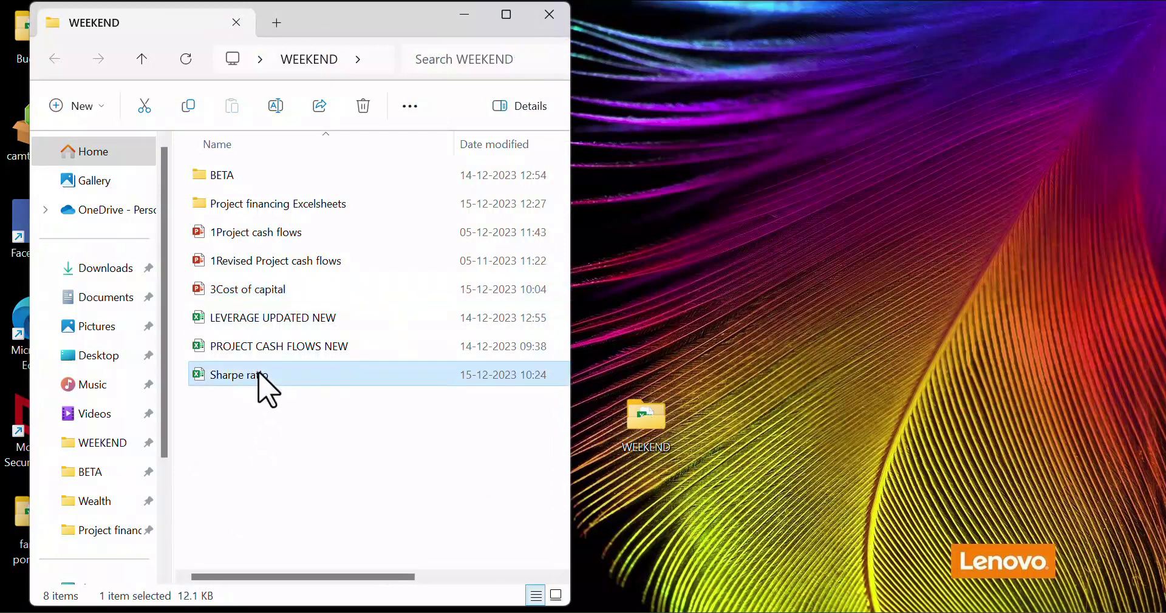
pyautogui.doubleClick(261, 376)
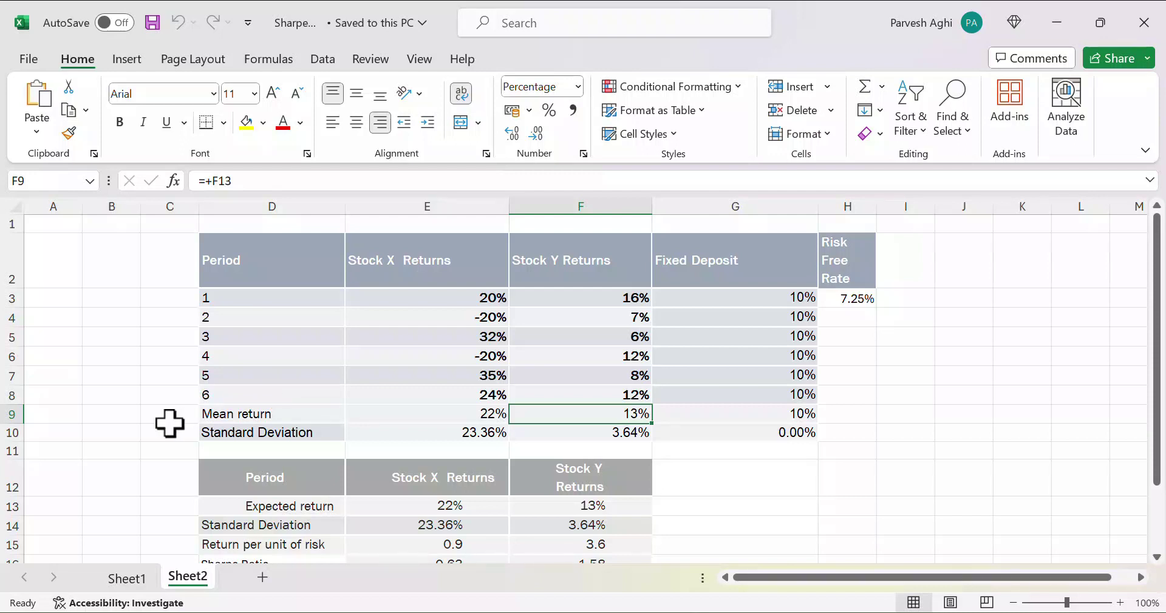
# Step: Examine the layout of the returns table on Sheet2, including the Stock X, Stock Y and Fixed Deposit columns
pyautogui.click(403, 363)
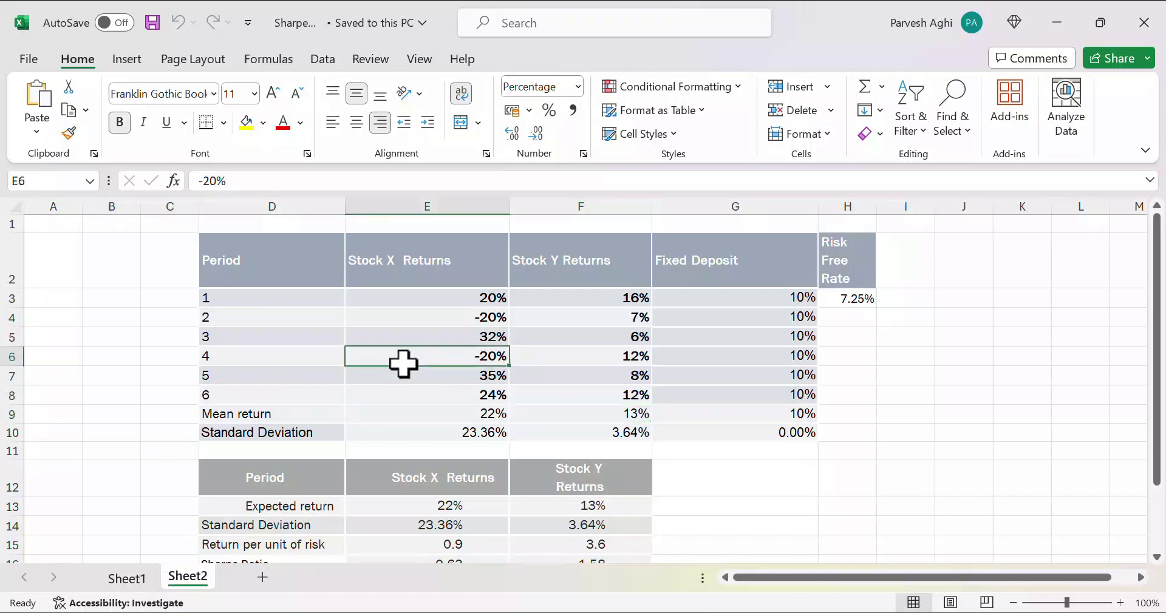
pyautogui.press('Up')
pyautogui.press('Up')
pyautogui.press('Up')
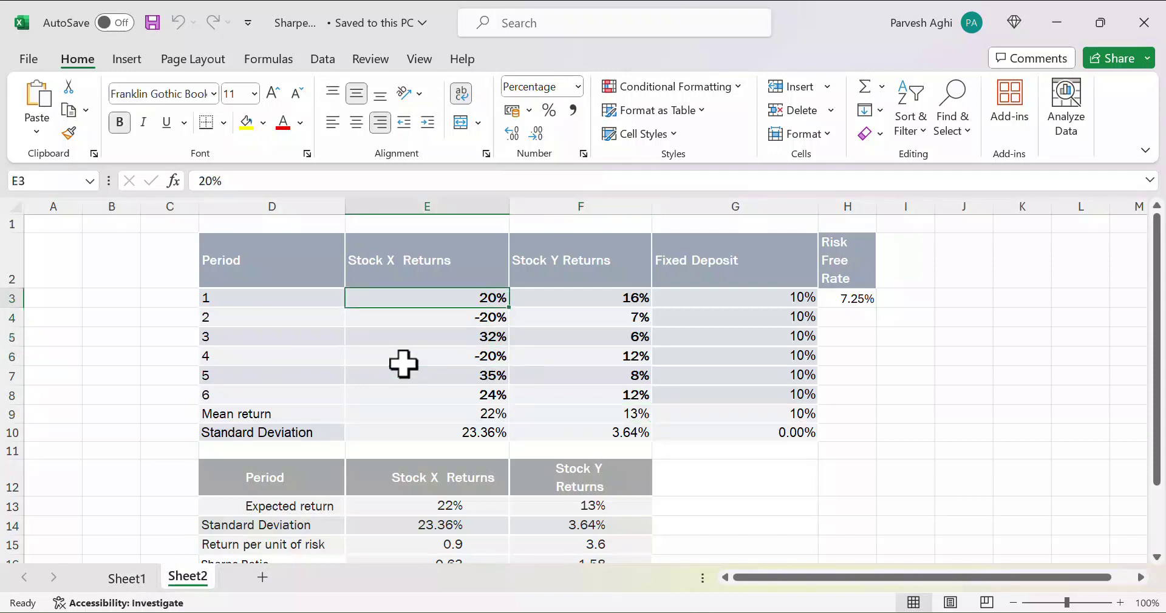
pyautogui.press('Left')
pyautogui.press('Left')
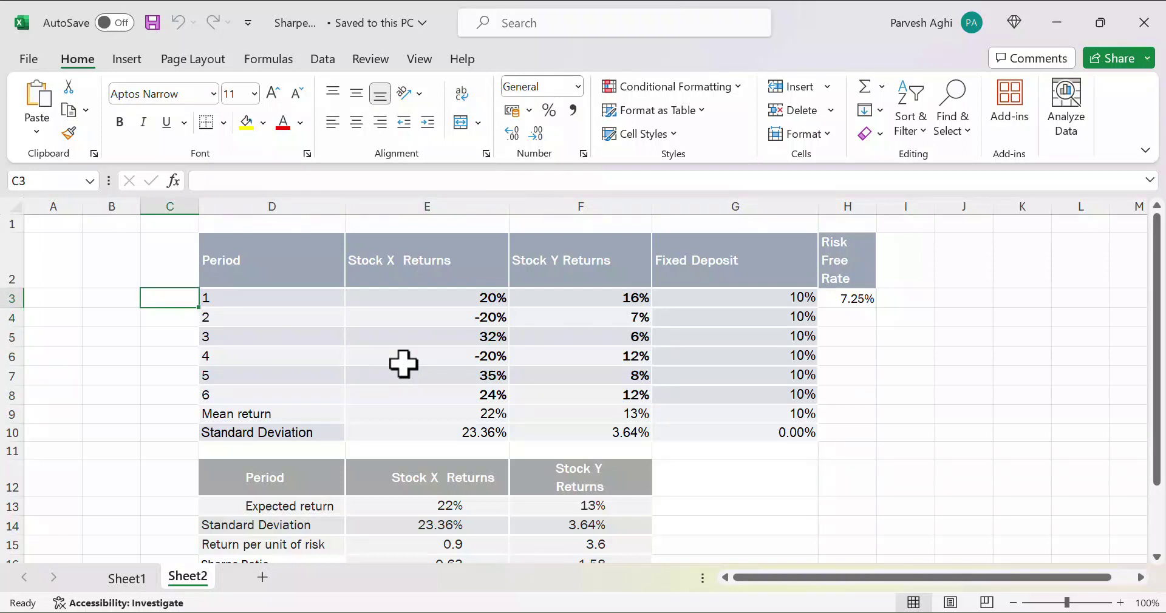
pyautogui.press('Right')
pyautogui.press('Up')
pyautogui.press('Right')
pyautogui.press('Right')
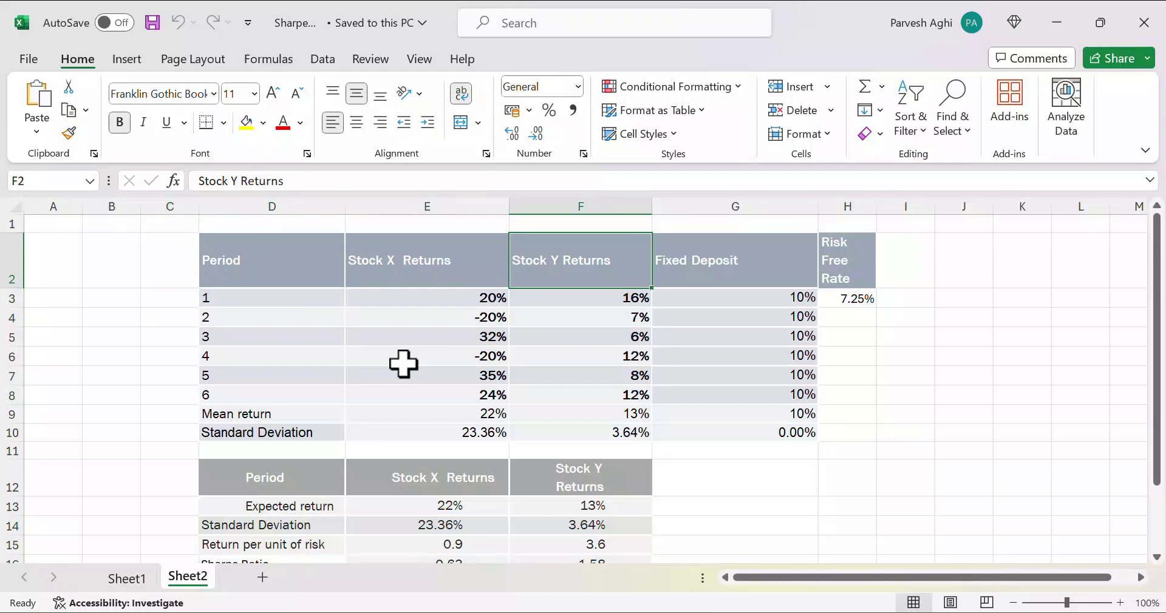
pyautogui.press('Right')
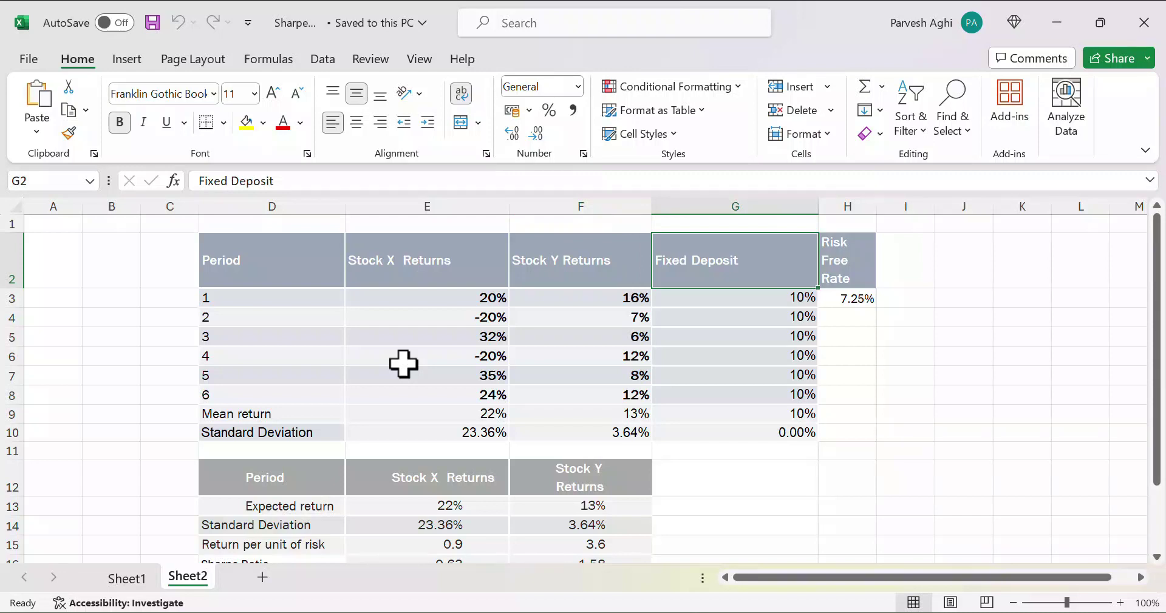
# Step: Compare the Stock X and Stock Y returns for period 1
pyautogui.press('Left')
pyautogui.press('Left')
pyautogui.press('Left')
pyautogui.press('Left')
pyautogui.press('Down')
pyautogui.press('Right')
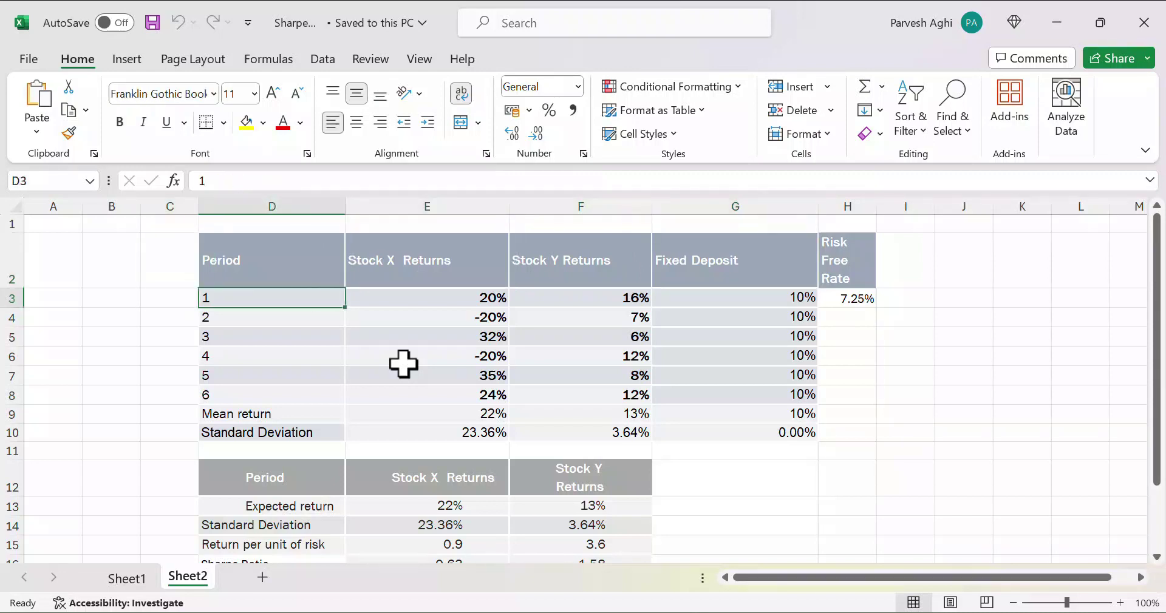
pyautogui.press('Right')
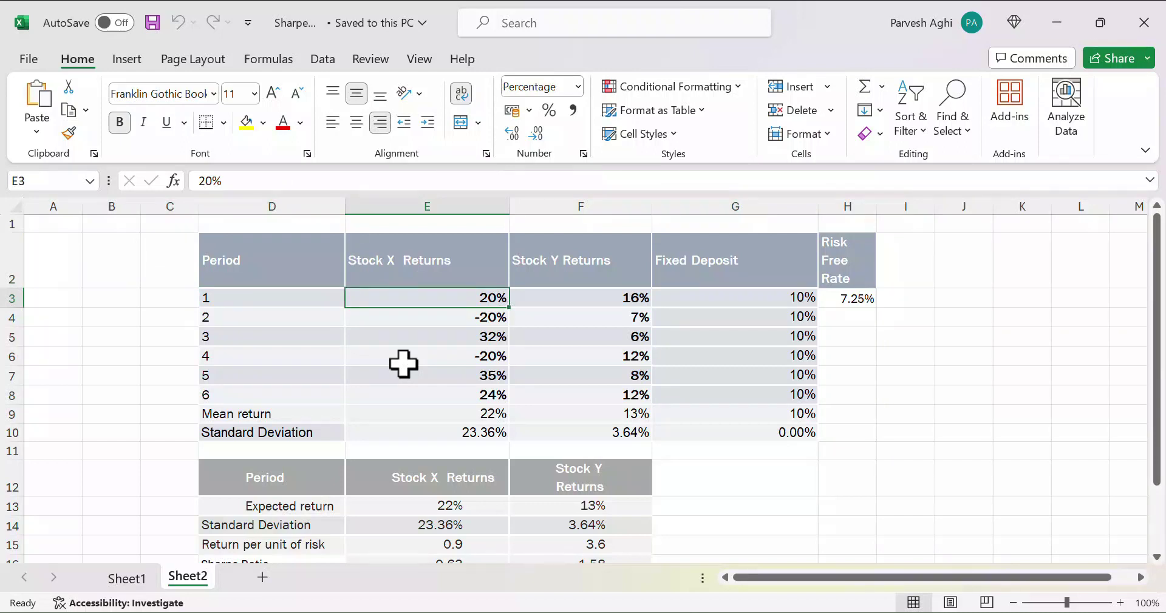
pyautogui.press('Right')
pyautogui.press('Left')
pyautogui.press('Left')
pyautogui.press('Right')
pyautogui.press('Right')
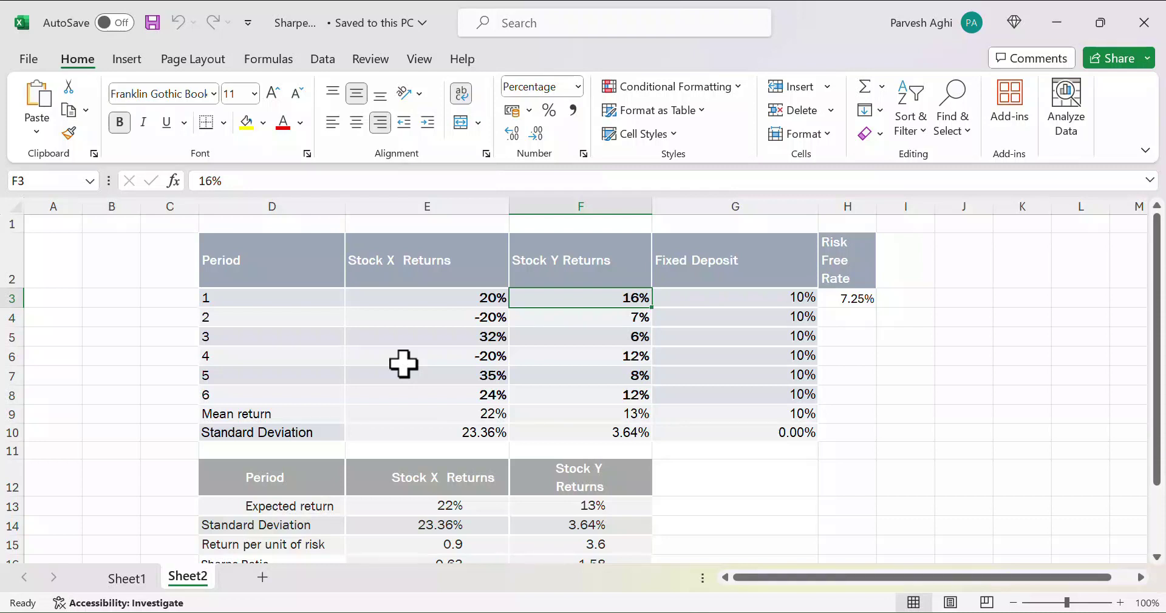
# Step: Examine the stock returns for periods 2 to 5, comparing Stock X with Stock Y
pyautogui.press('Left')
pyautogui.press('Left')
pyautogui.press('Down')
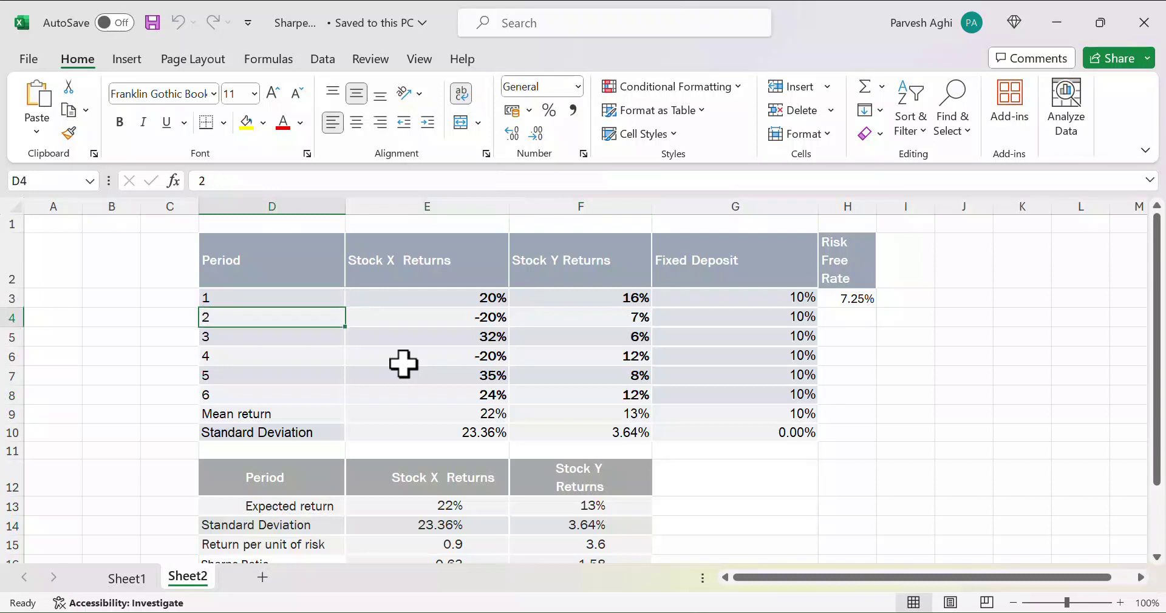
pyautogui.press('Right')
pyautogui.press('Left')
pyautogui.press('Right')
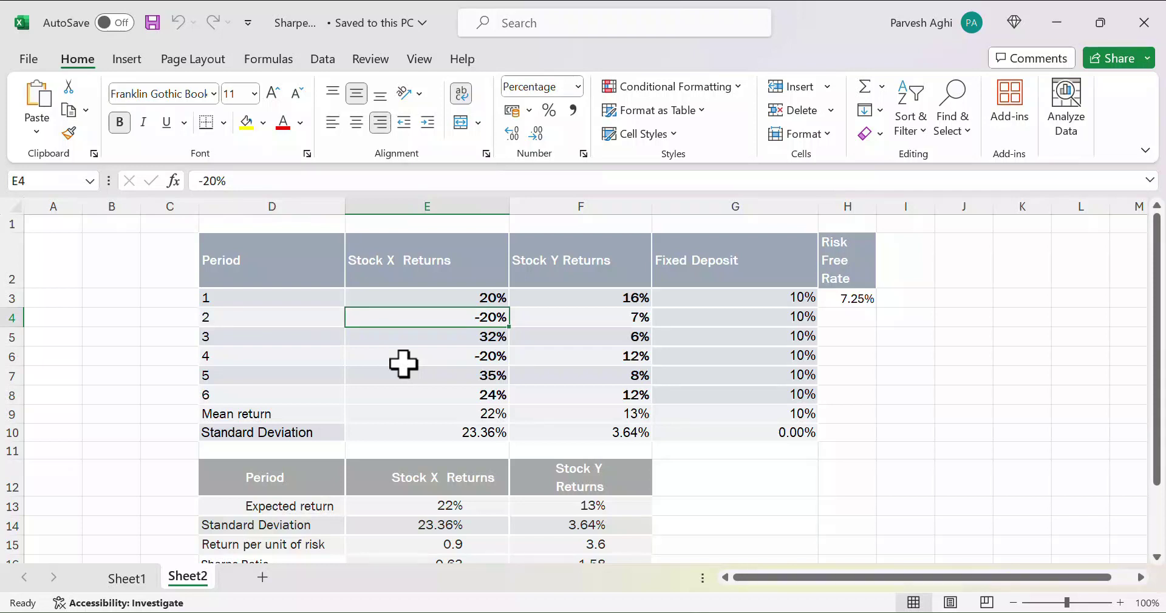
pyautogui.press('Down')
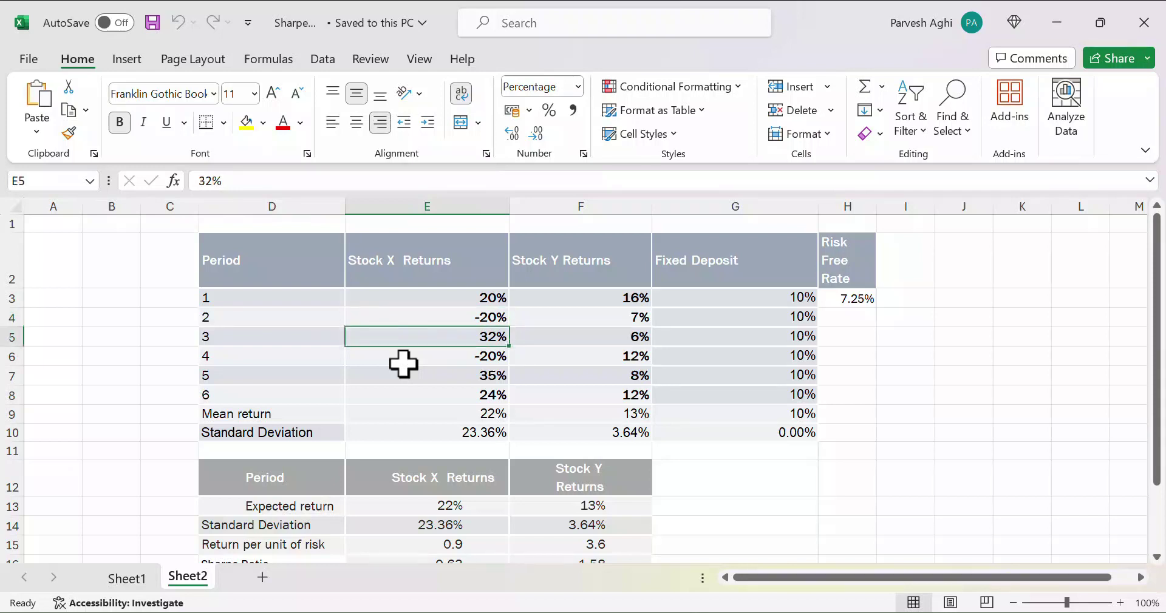
pyautogui.press('Right')
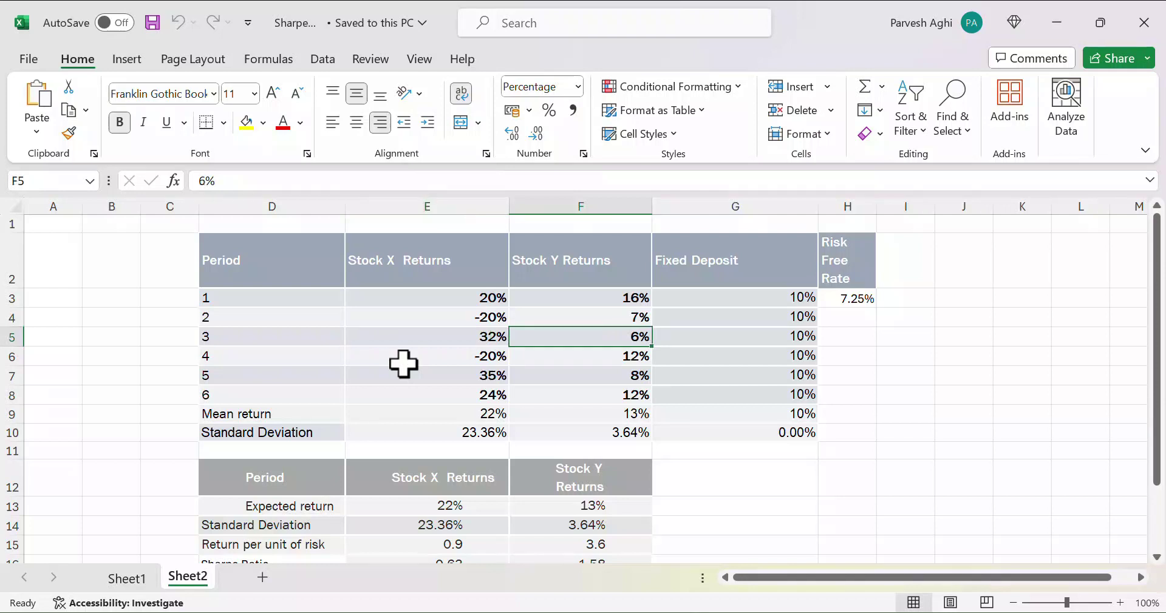
pyautogui.press('Left')
pyautogui.press('Left')
pyautogui.press('Right')
pyautogui.press('Down')
pyautogui.press('Down')
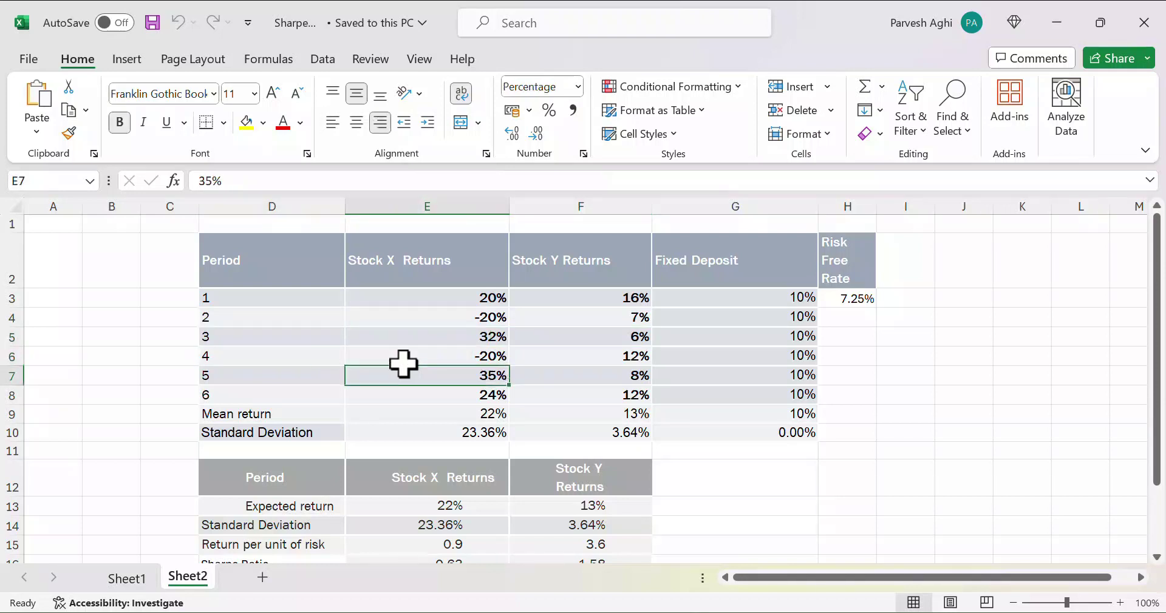
# Step: Inspect the contents of the mean return cells for Stock X and Stock Y in row 9
pyautogui.press('Down')
pyautogui.press('Down')
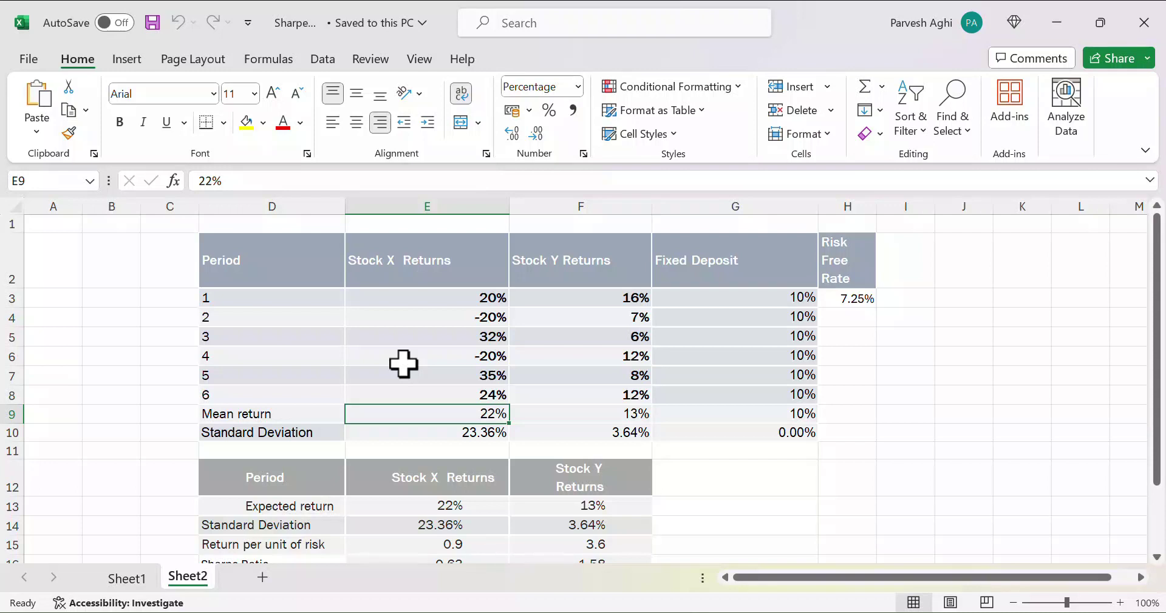
pyautogui.press('Right')
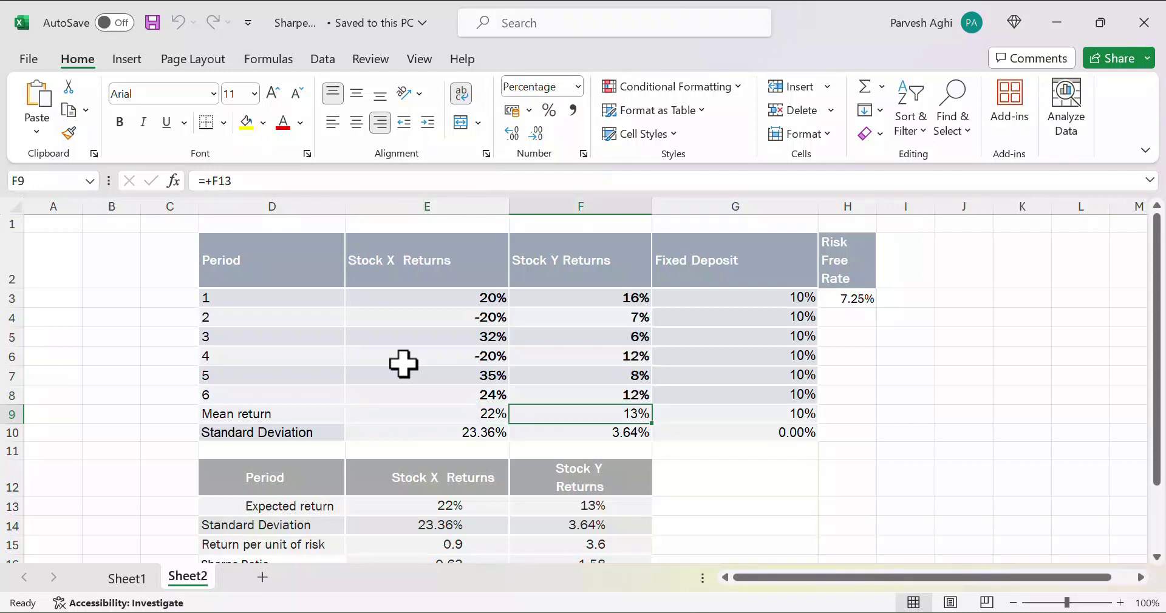
pyautogui.press('Left')
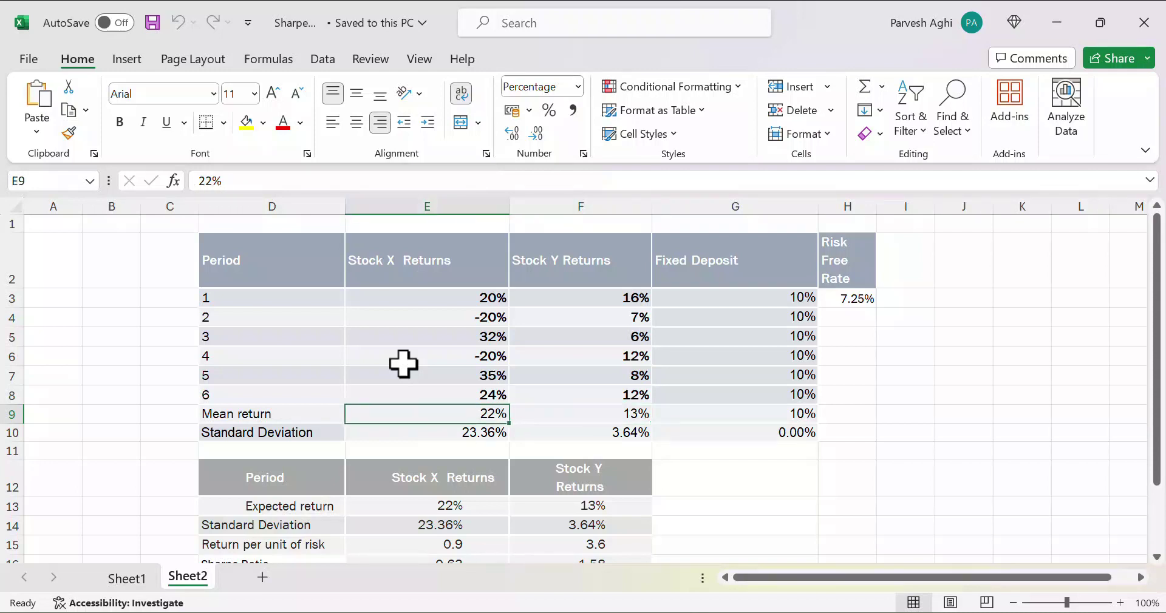
pyautogui.press('Right')
pyautogui.press('Left')
# Step: Try a Stock X return of 30% for period 6 in E8 and undo it
pyautogui.press('Up')
pyautogui.write('3')
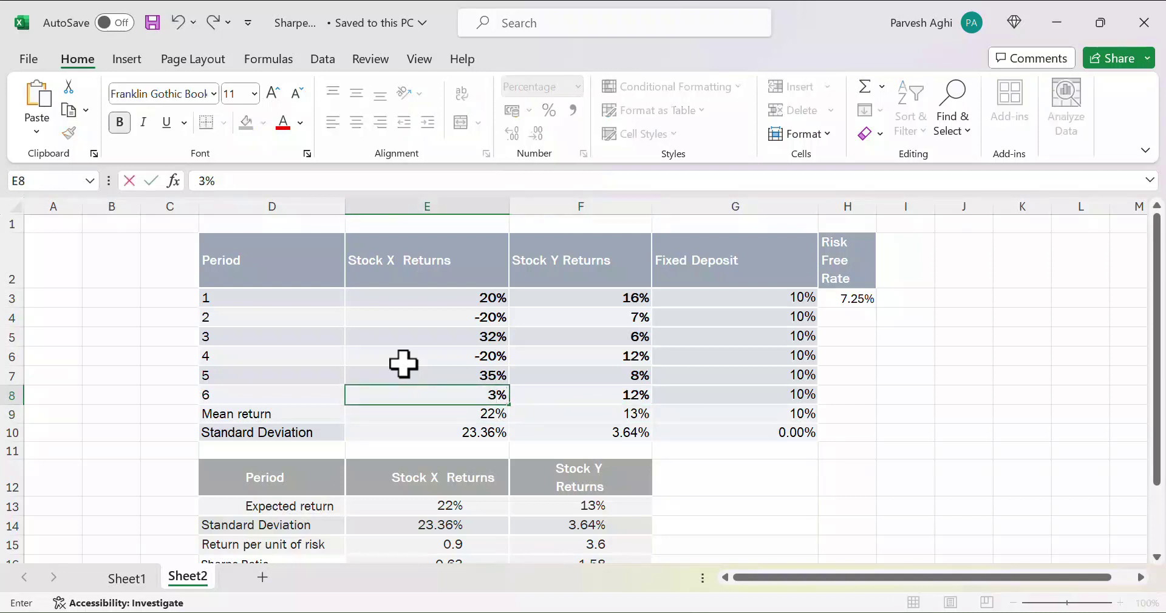
pyautogui.write('0')
pyautogui.press('Return')
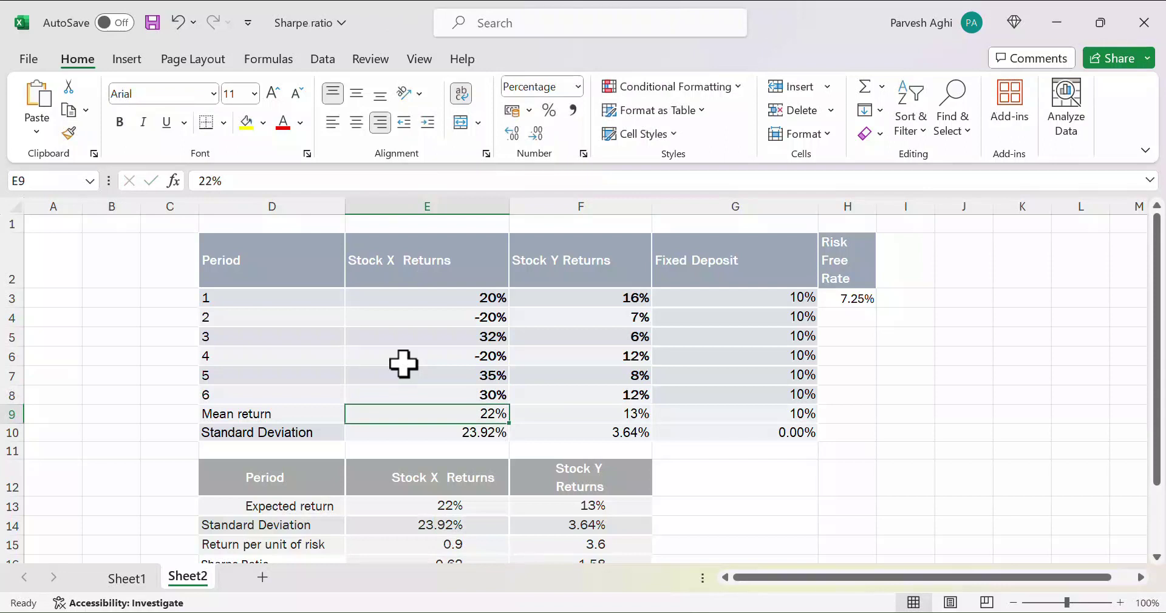
pyautogui.click(178, 23)
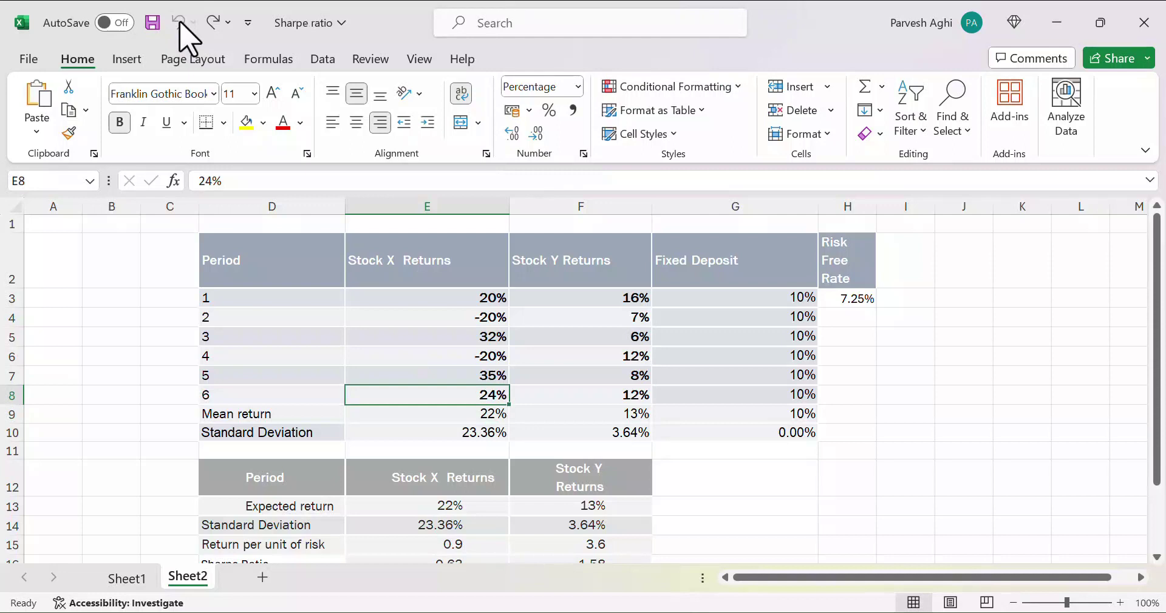
# Step: Check the matching table on Sheet1 and return to the Stock X mean return cell E9 on Sheet2
pyautogui.click(126, 578)
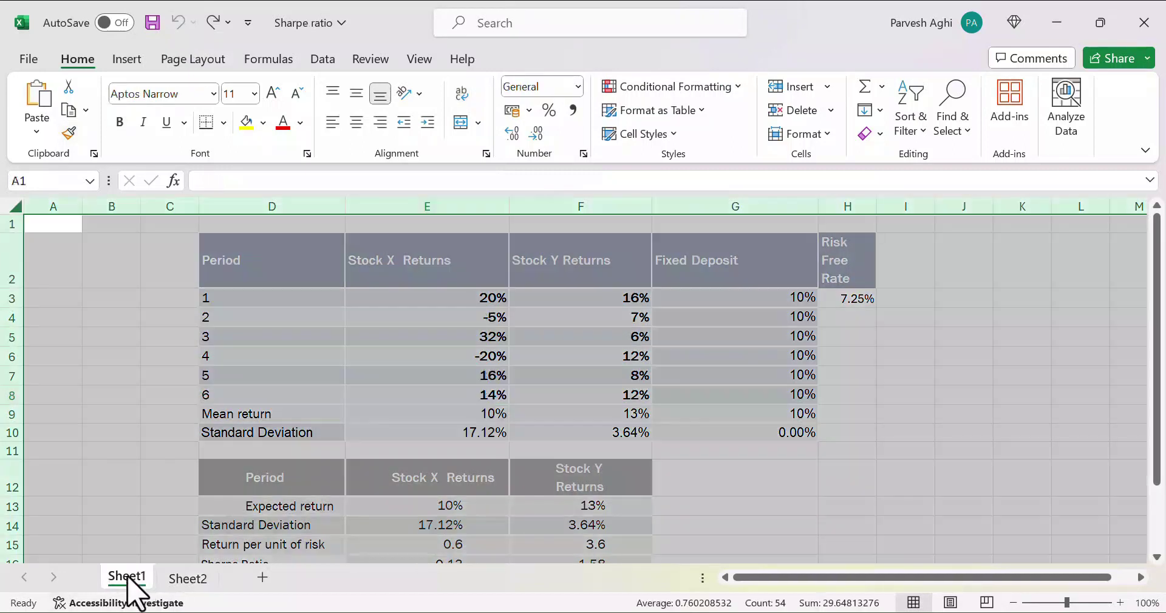
pyautogui.click(178, 579)
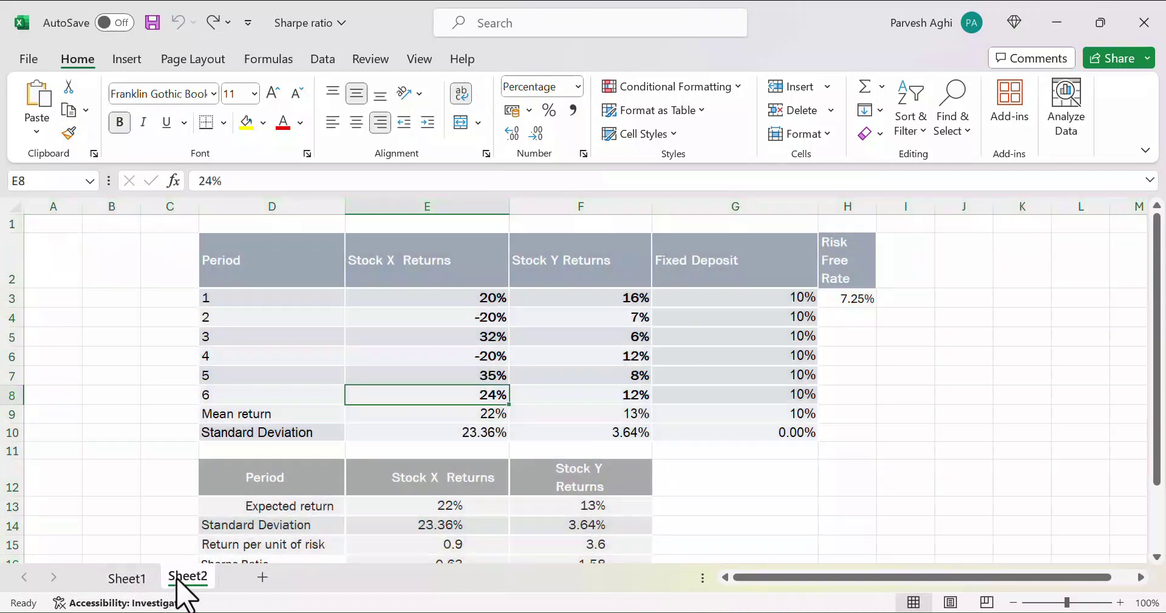
pyautogui.click(449, 417)
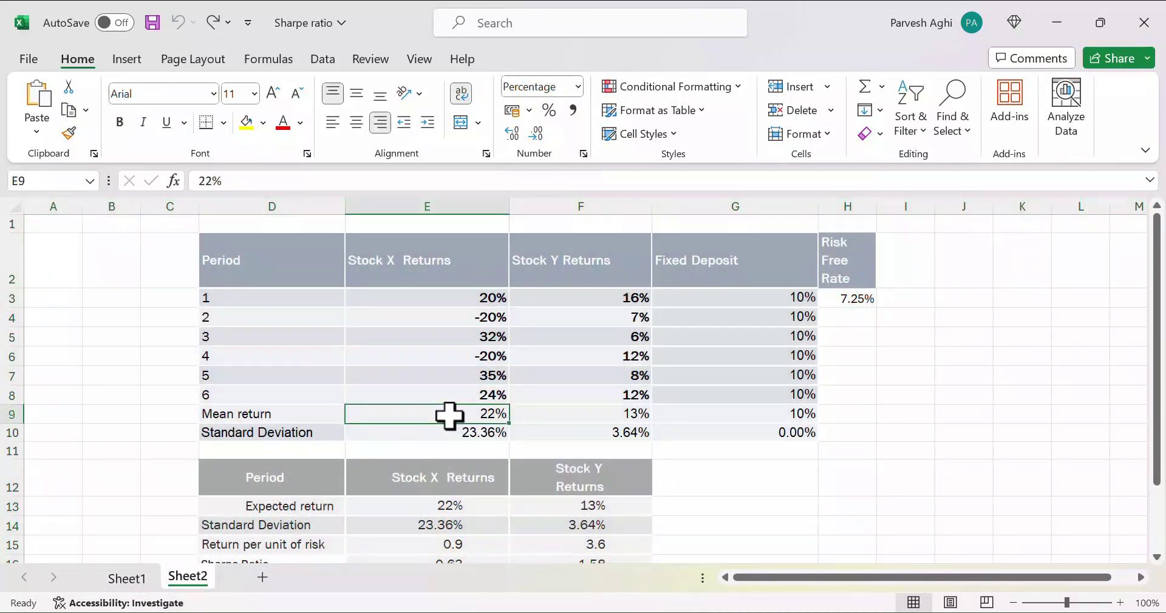
pyautogui.write('+av')
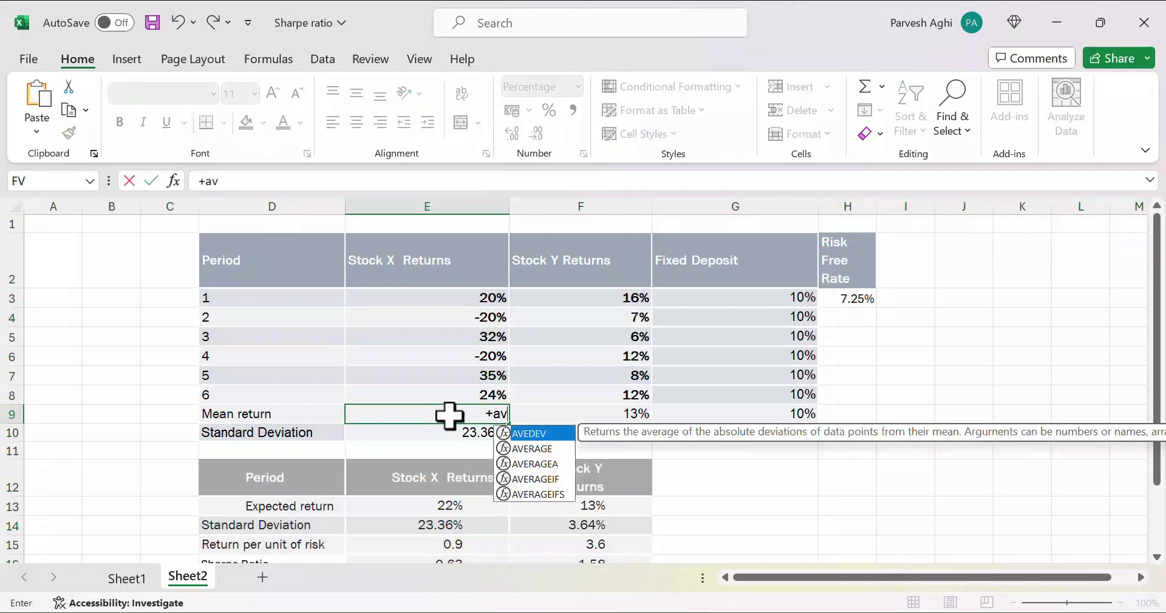
pyautogui.write('erage')
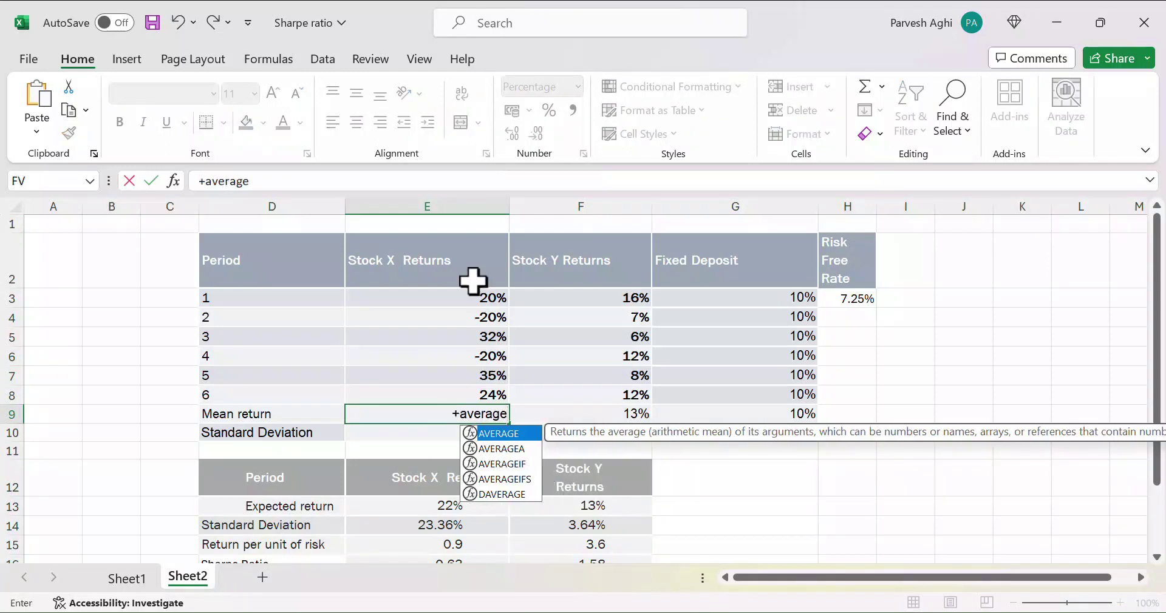
pyautogui.click(266, 189)
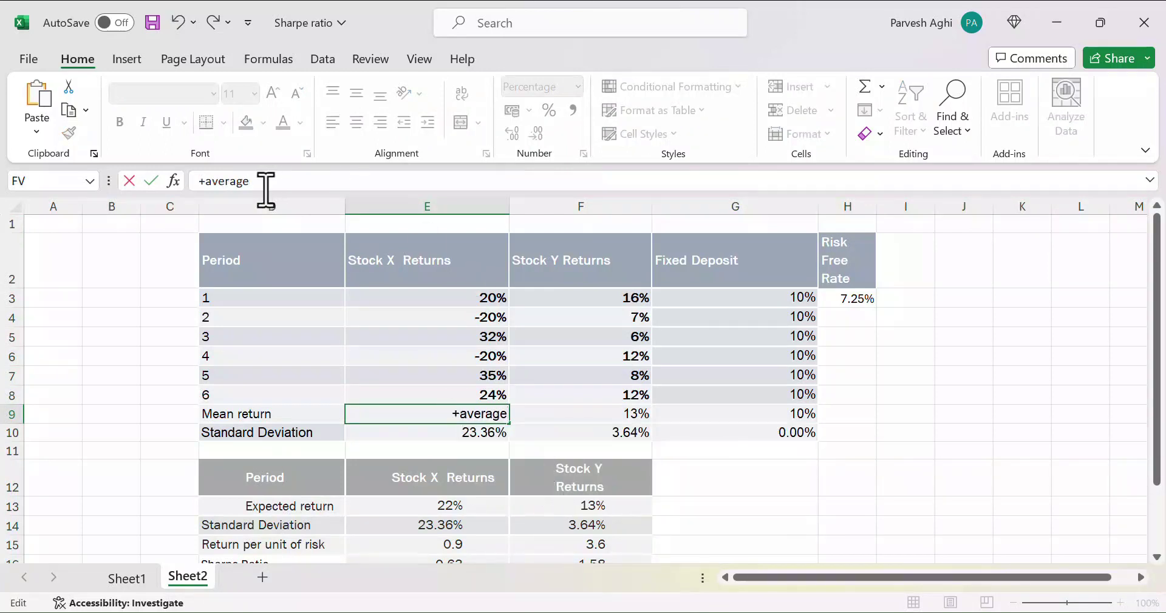
pyautogui.press('BackSpace')
pyautogui.press('BackSpace')
pyautogui.press('BackSpace')
pyautogui.press('BackSpace')
pyautogui.press('BackSpace')
pyautogui.press('BackSpace')
pyautogui.press('BackSpace')
pyautogui.press('BackSpace')
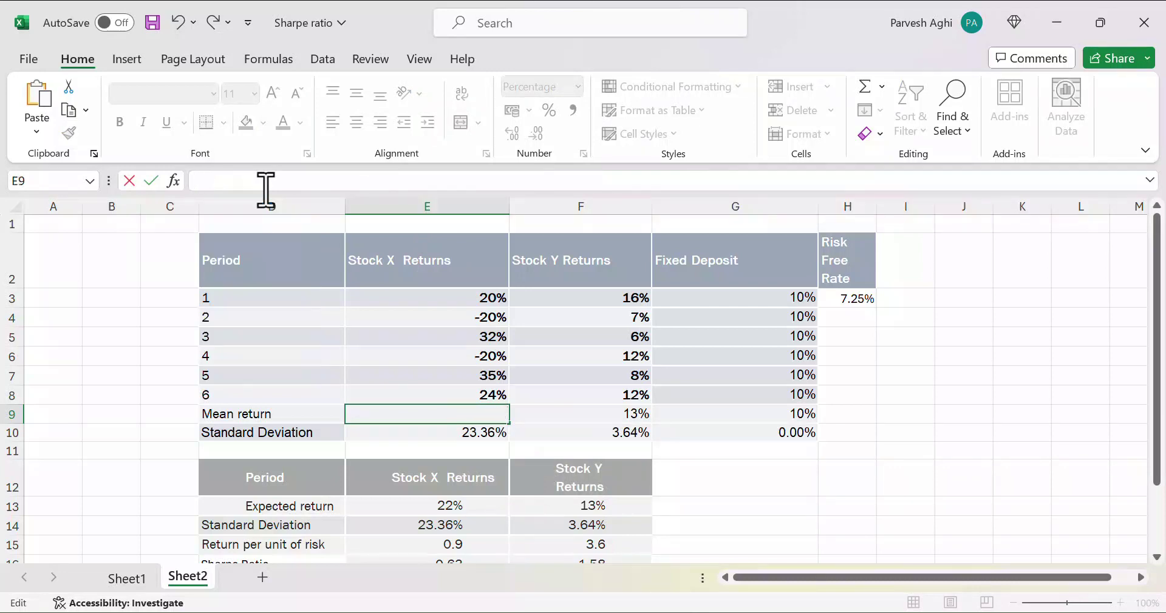
# Step: Calculate the Stock X mean return in E9 with the AVERAGE function over E3:E8
pyautogui.write('+av')
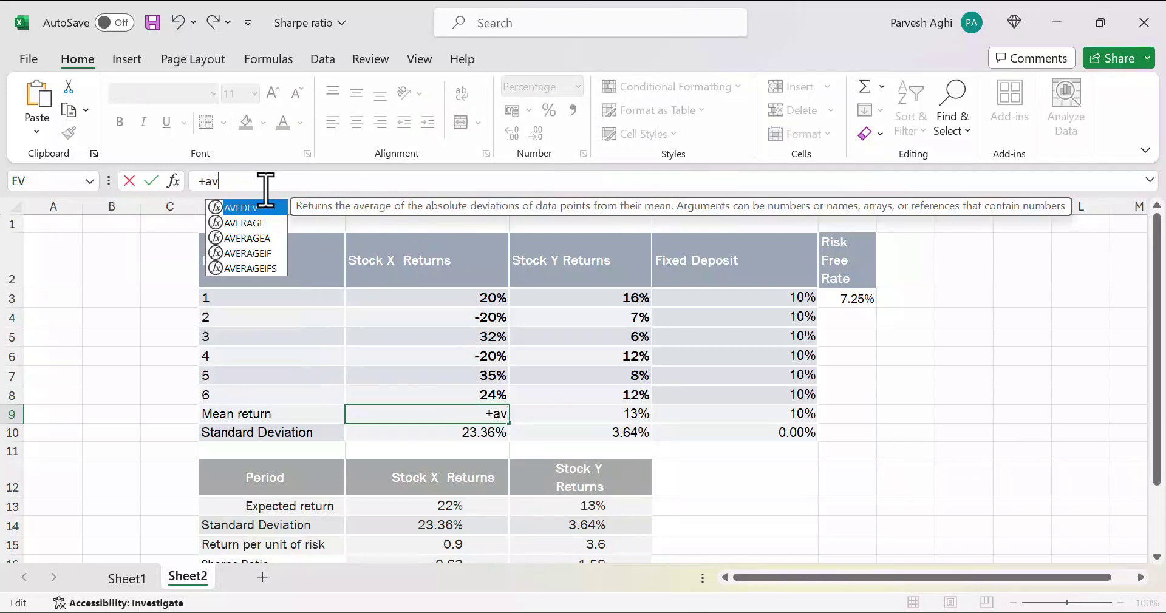
pyautogui.write('erage')
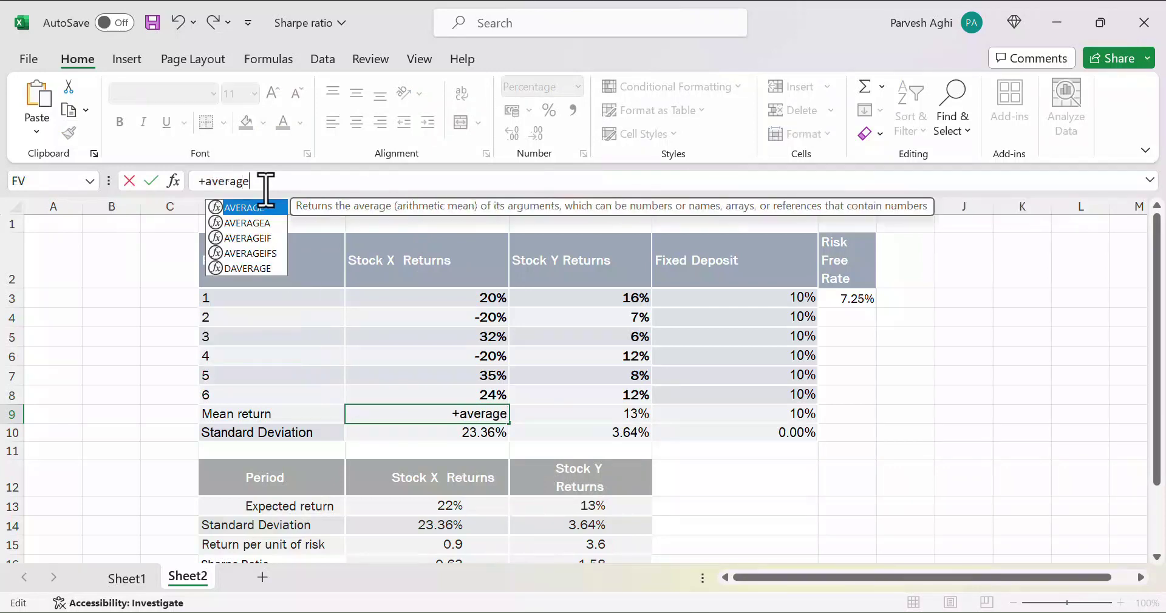
pyautogui.press('Tab')
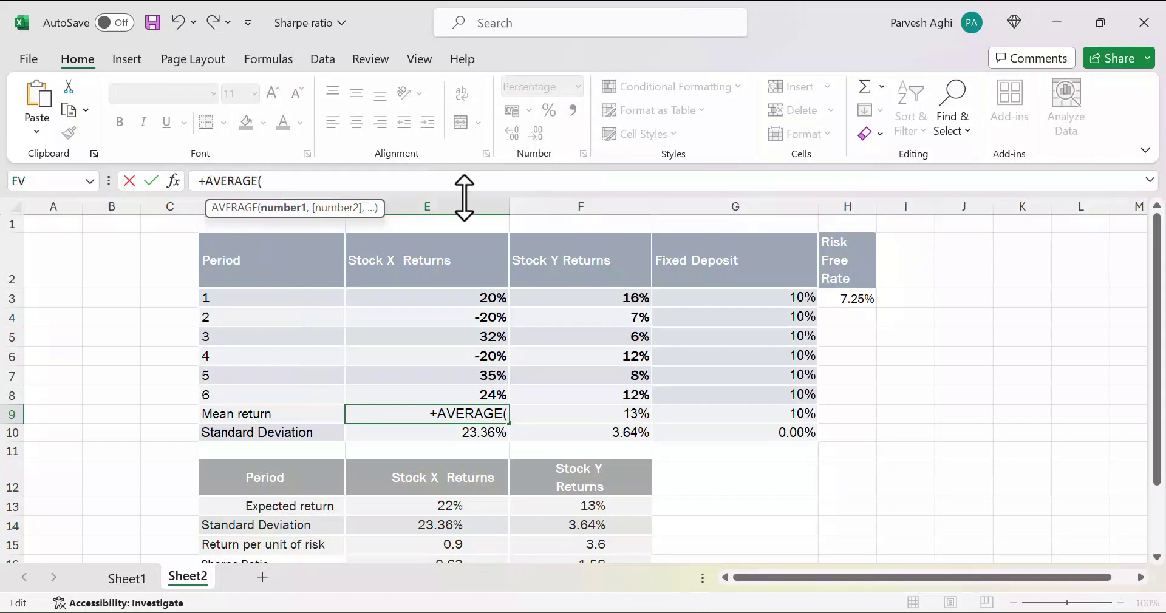
pyautogui.click(453, 302)
pyautogui.moveTo(453, 302); pyautogui.dragTo(466, 392)
pyautogui.press('Return')
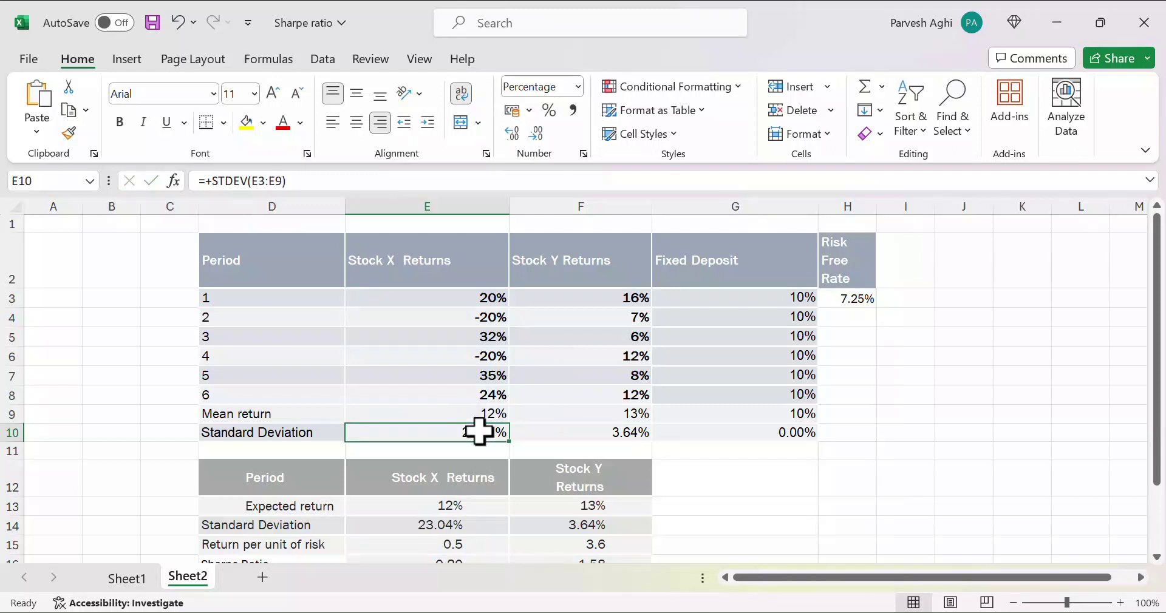
# Step: Copy the mean return formula from E9 across to the Stock Y cell F9 and check the copied formula
pyautogui.click(461, 415)
pyautogui.moveTo(513, 428); pyautogui.dragTo(640, 432)
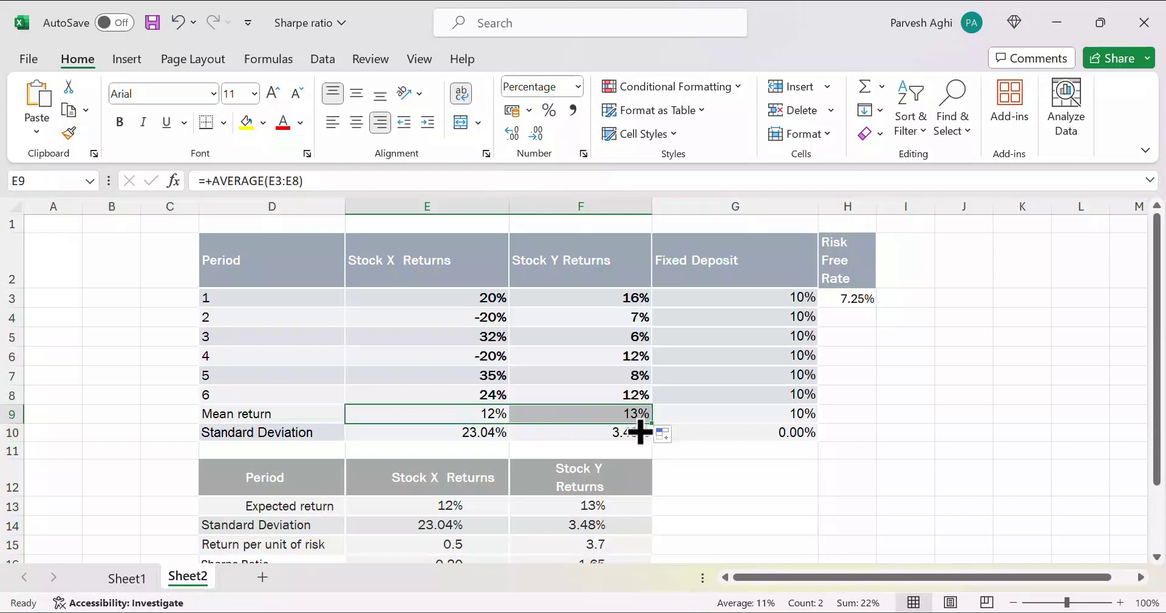
pyautogui.click(613, 415)
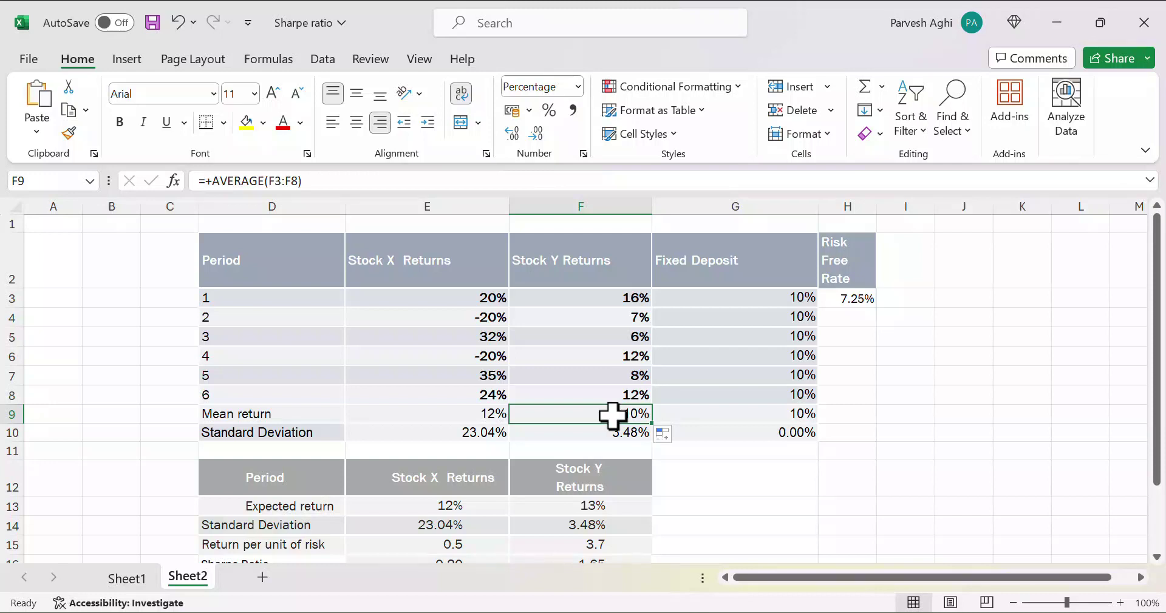
pyautogui.click(484, 415)
pyautogui.press('Right')
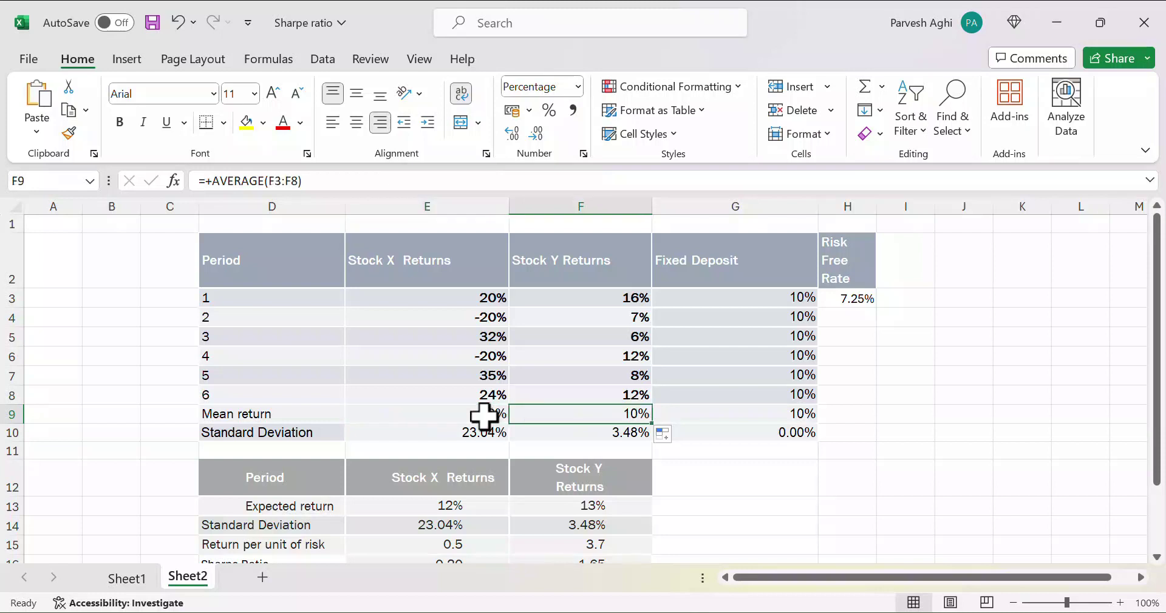
# Step: Set the period 1 Fixed Deposit return in G3 to 8%
pyautogui.press('Right')
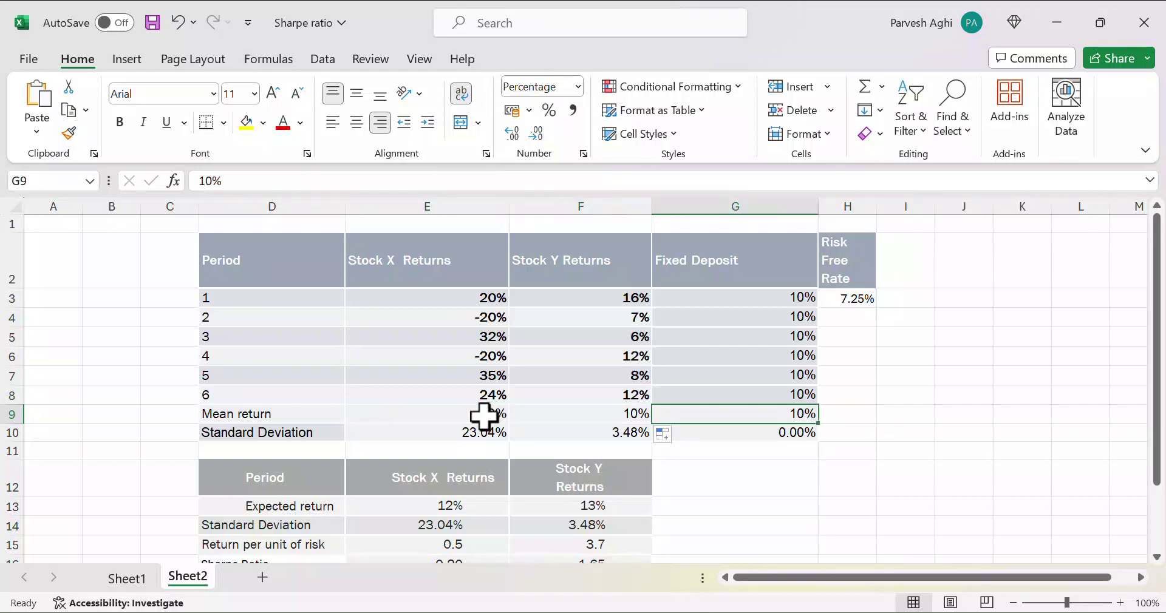
pyautogui.click(739, 297)
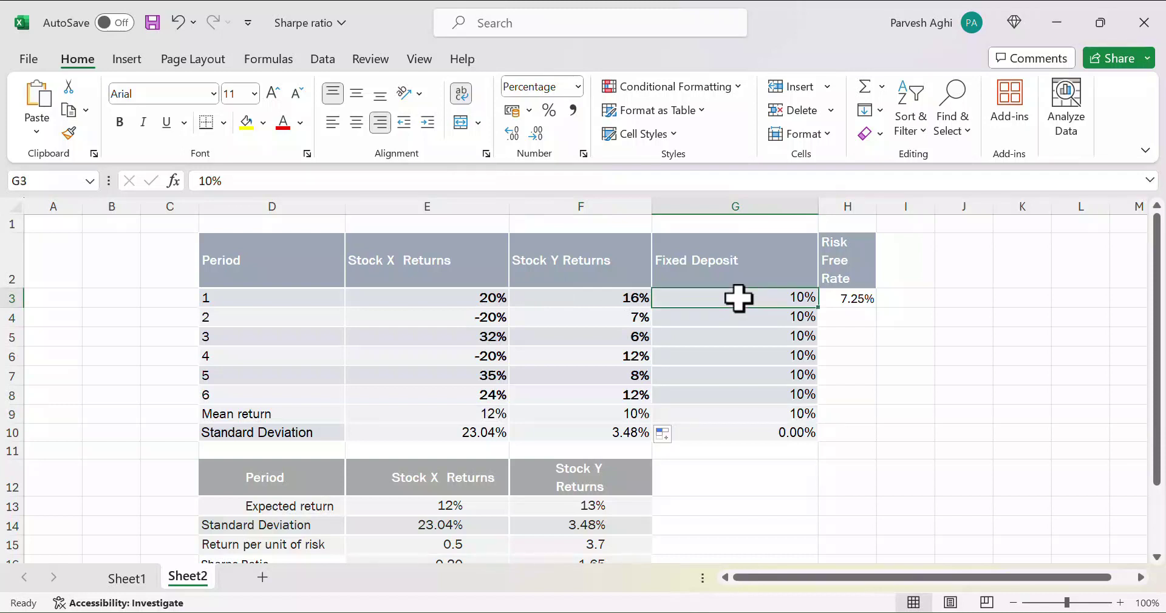
pyautogui.write('8')
pyautogui.press('Return')
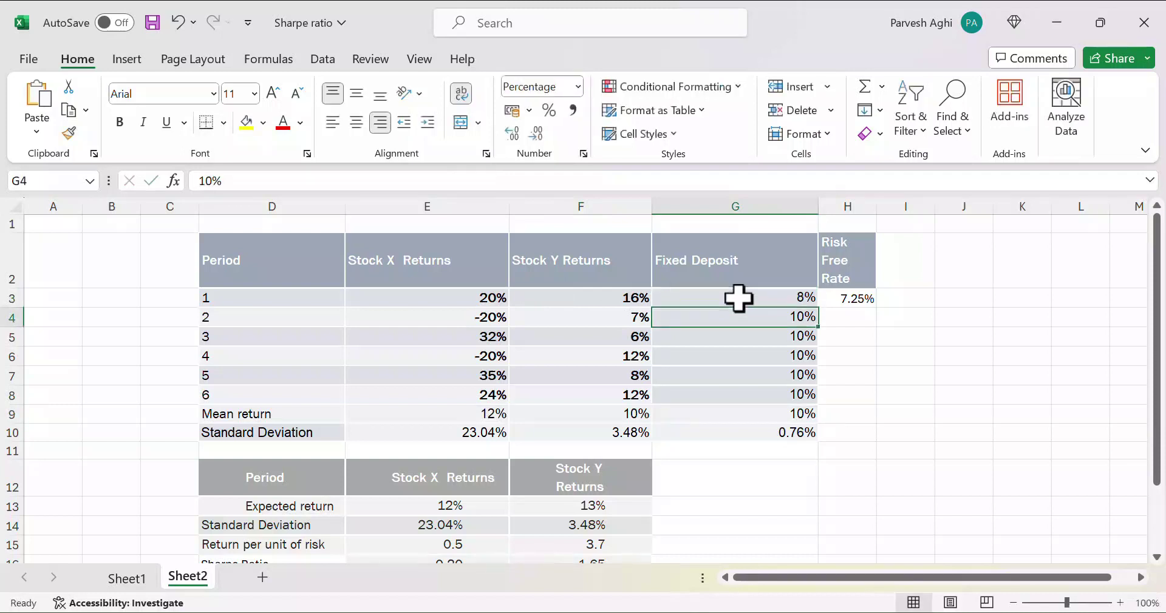
# Step: Set the period 1 Fixed Deposit return in G3 to 7.5% and fill it down through the mean return cell G9
pyautogui.click(792, 295)
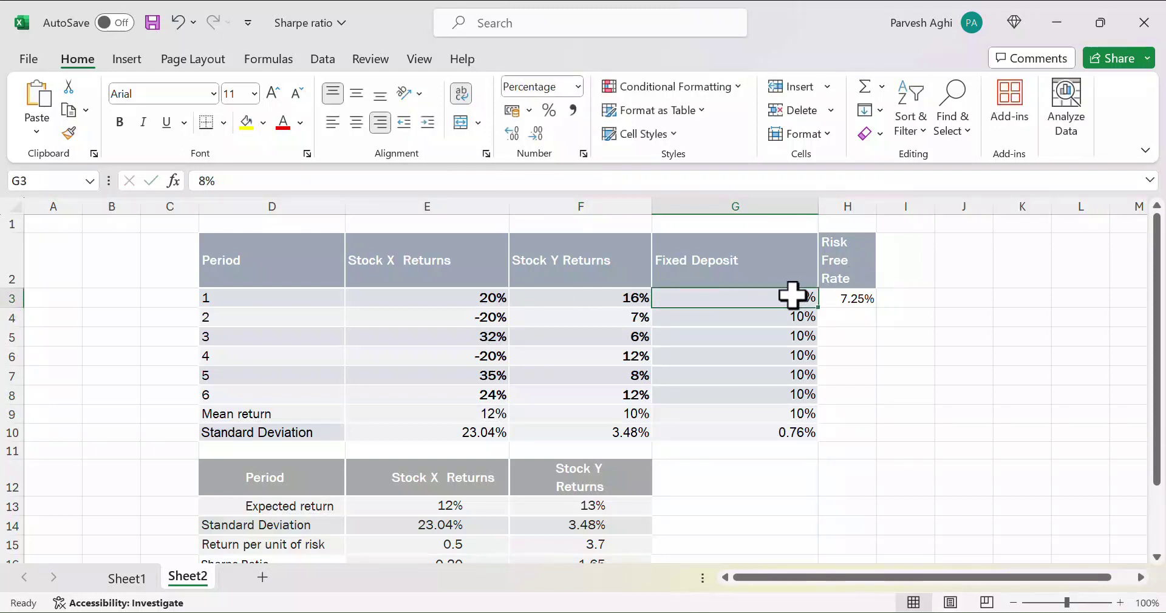
pyautogui.write('7.5')
pyautogui.press('Return')
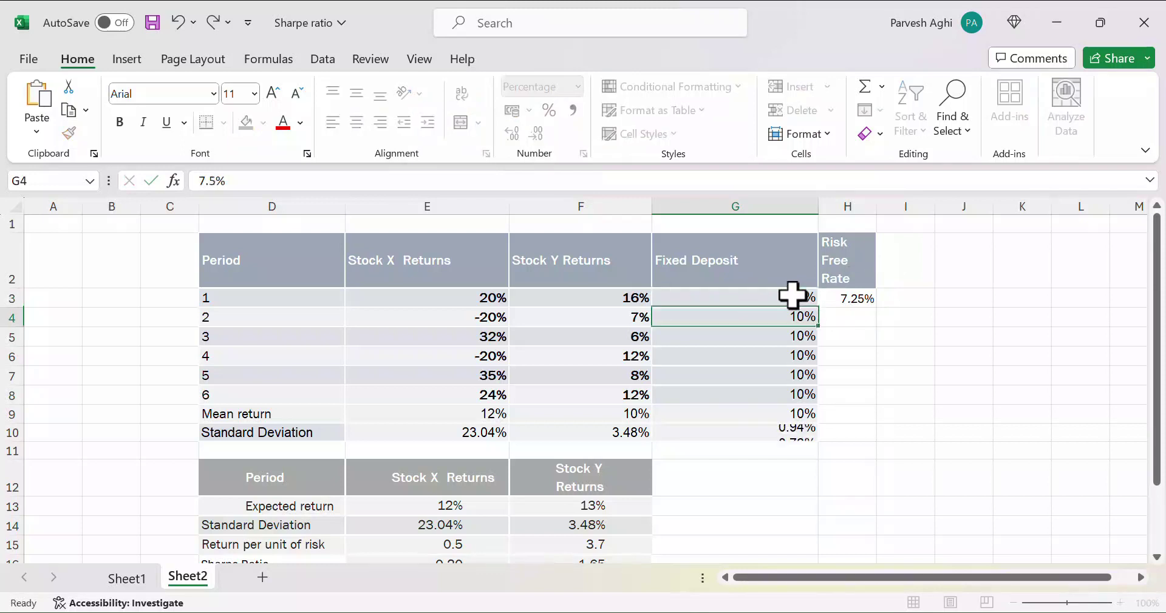
pyautogui.click(789, 298)
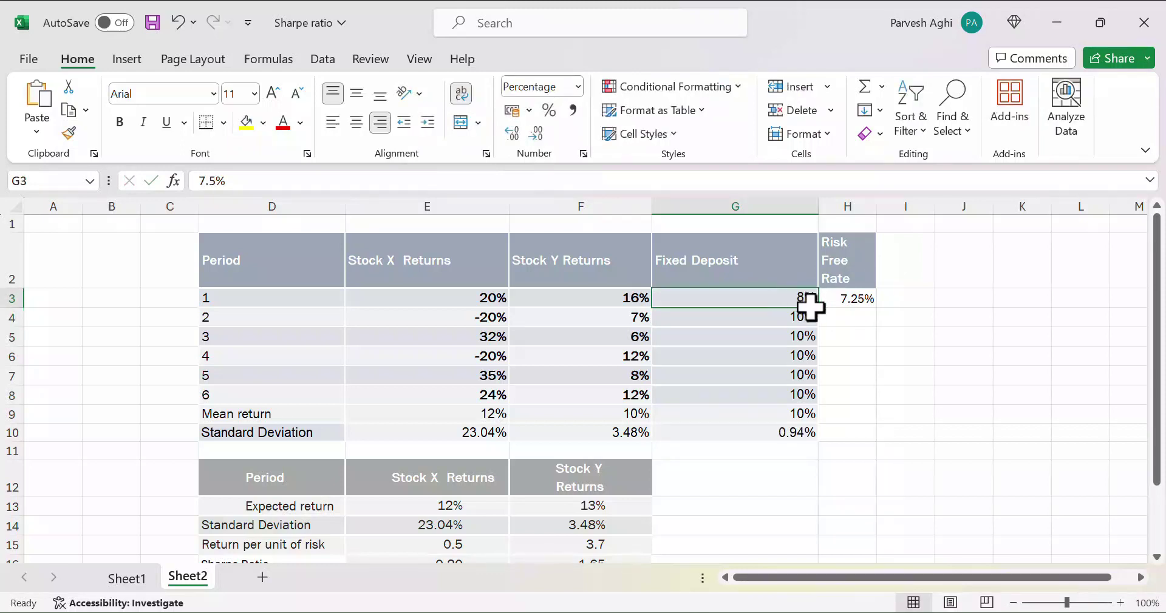
pyautogui.moveTo(822, 310); pyautogui.dragTo(824, 421)
pyautogui.click(888, 395)
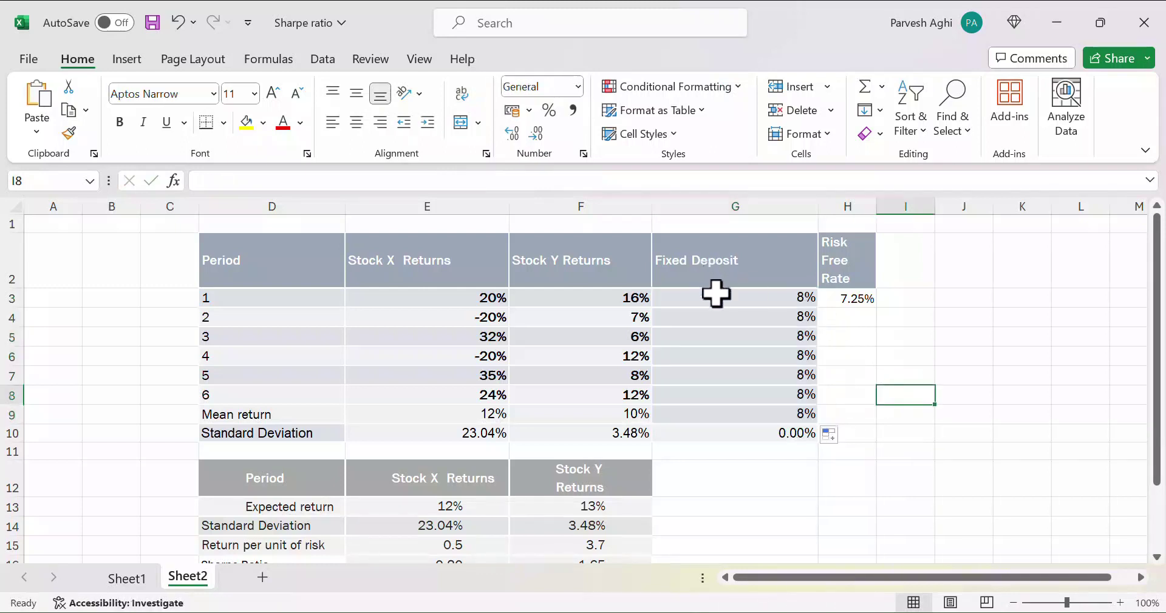
# Step: Show the Fixed Deposit values in G3:G9 with one decimal place
pyautogui.moveTo(717, 294); pyautogui.dragTo(734, 409)
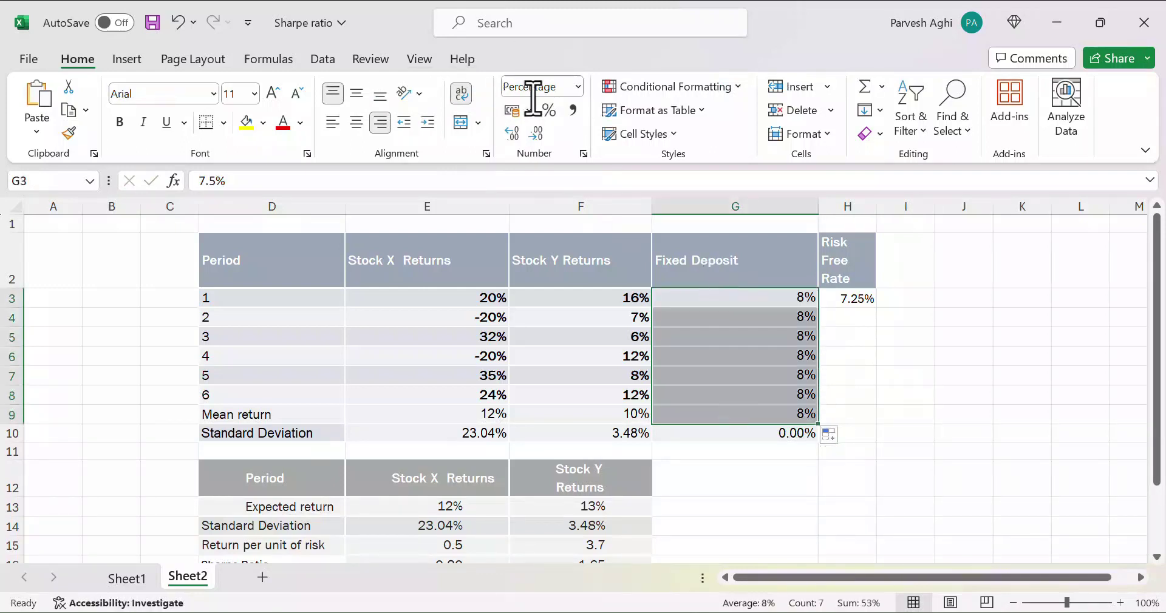
pyautogui.click(514, 134)
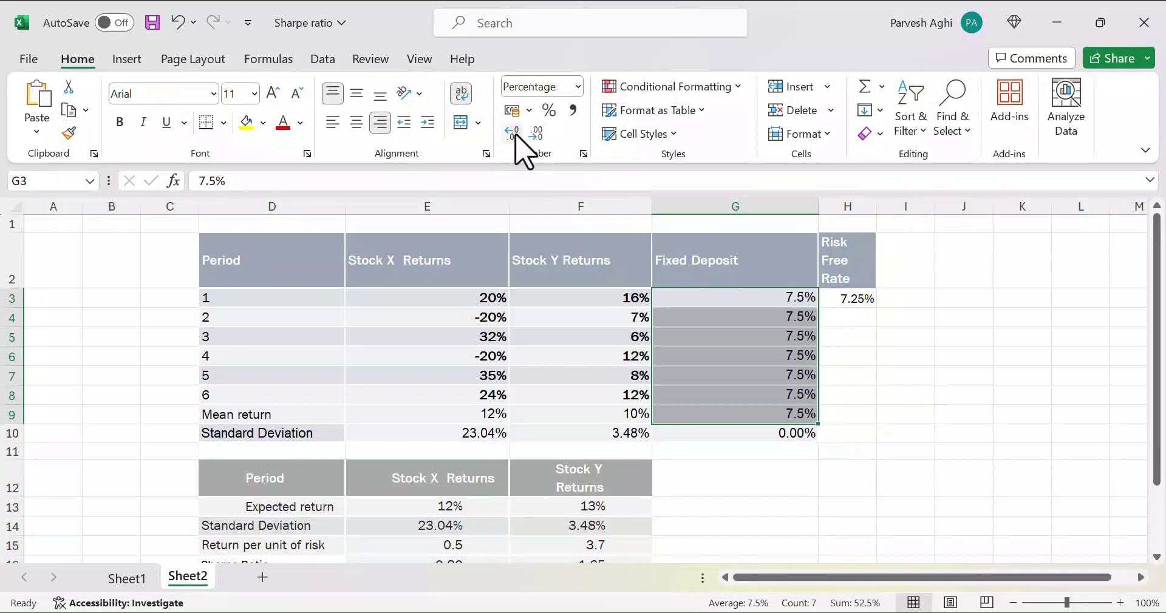
pyautogui.click(888, 389)
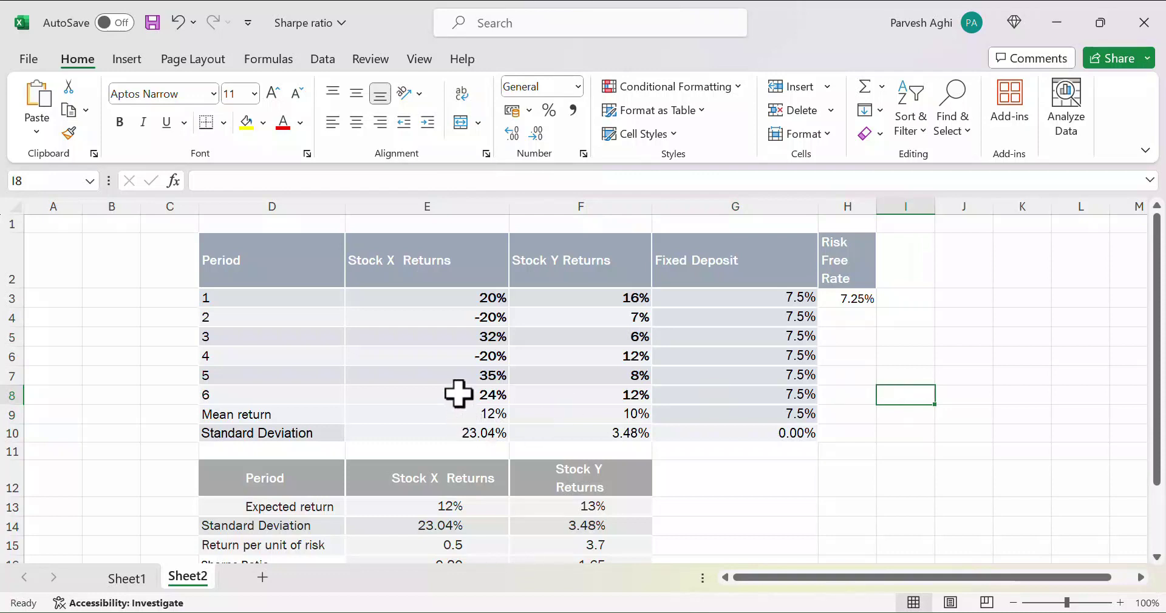
# Step: Compare the mean returns of Stock X, Stock Y and Fixed Deposit in row 9 and check the Stock X standard deviation formula in E10
pyautogui.click(464, 413)
pyautogui.press('Right')
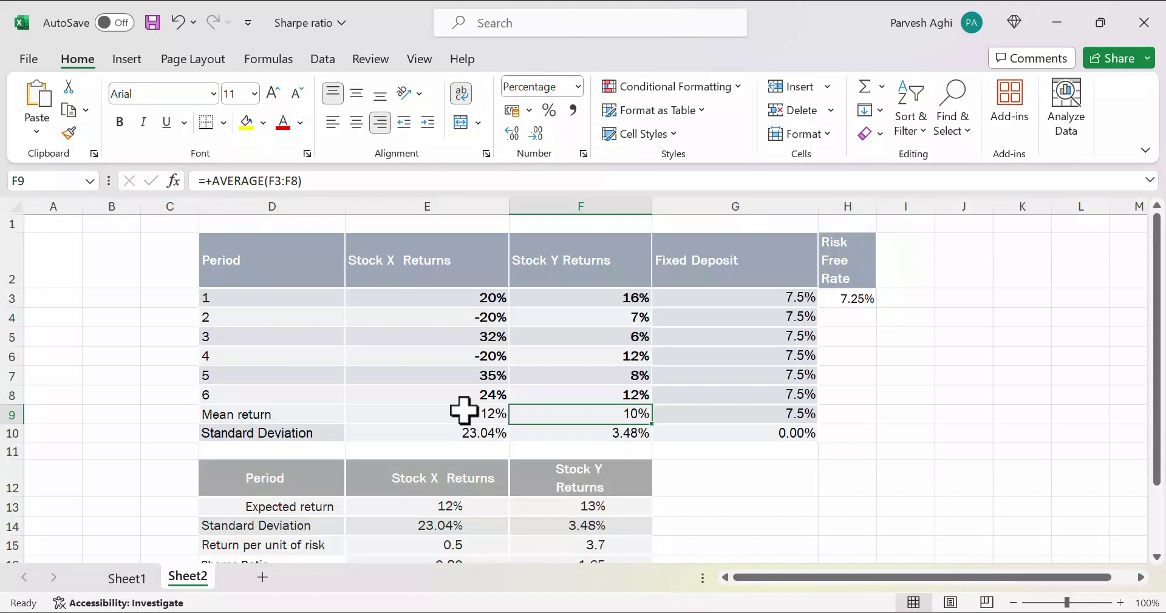
pyautogui.click(464, 411)
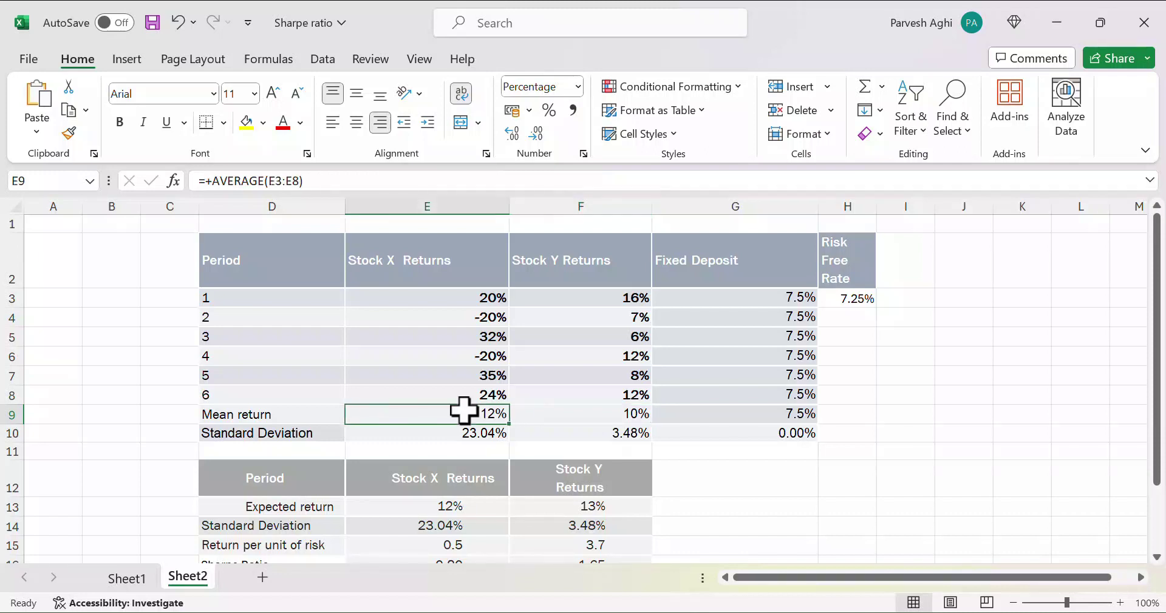
pyautogui.press('Right')
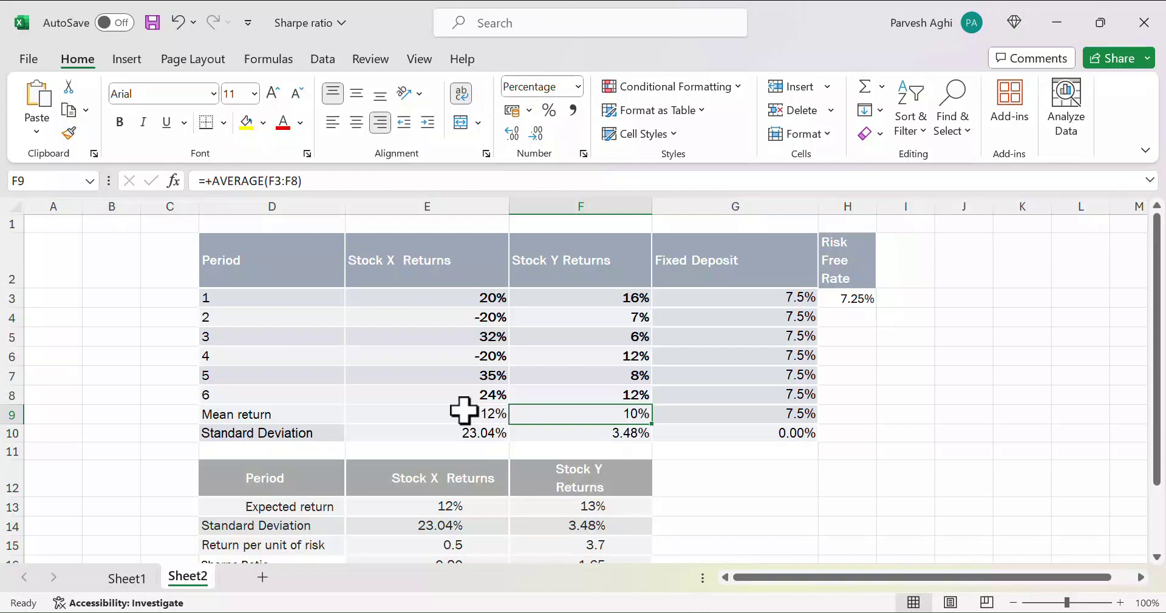
pyautogui.click(464, 412)
pyautogui.press('Right')
pyautogui.press('Right')
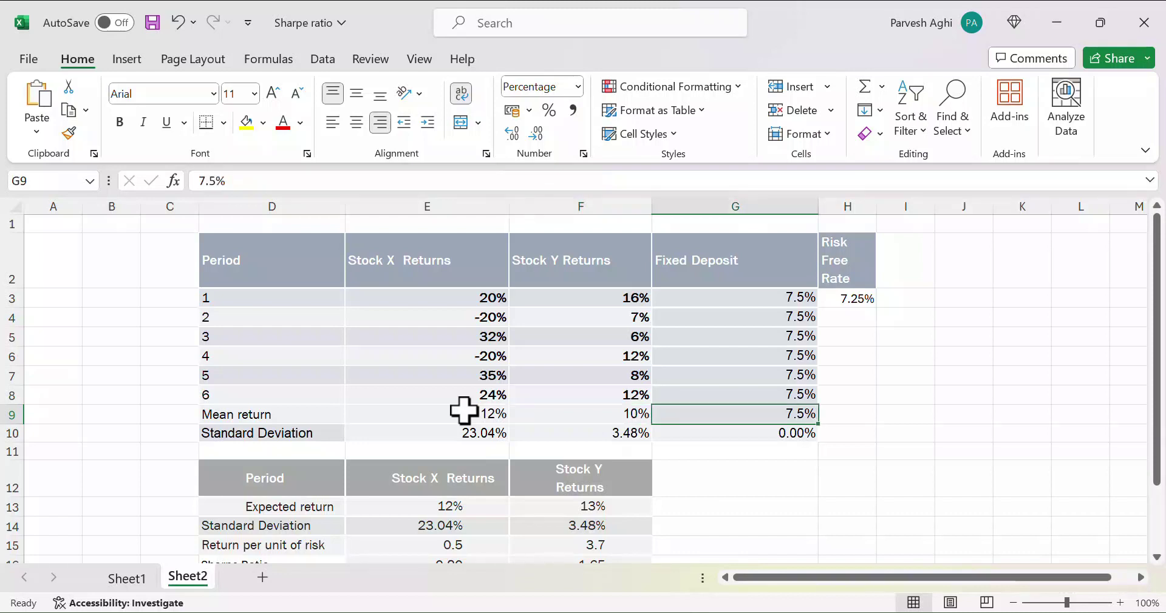
pyautogui.press('Left')
pyautogui.press('Left')
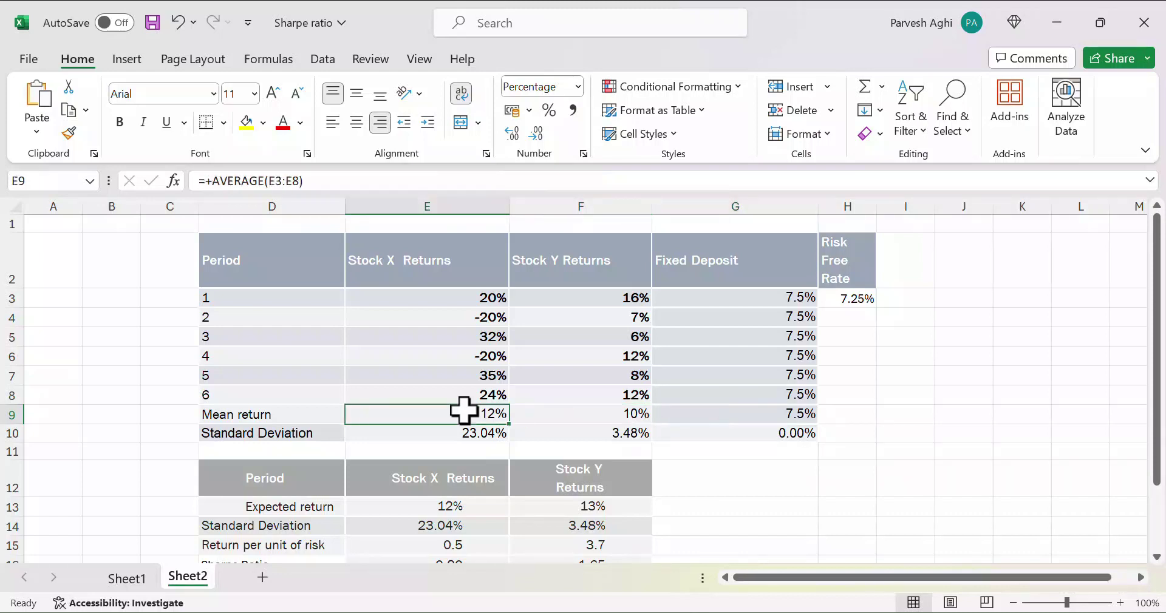
pyautogui.press('Right')
pyautogui.press('Right')
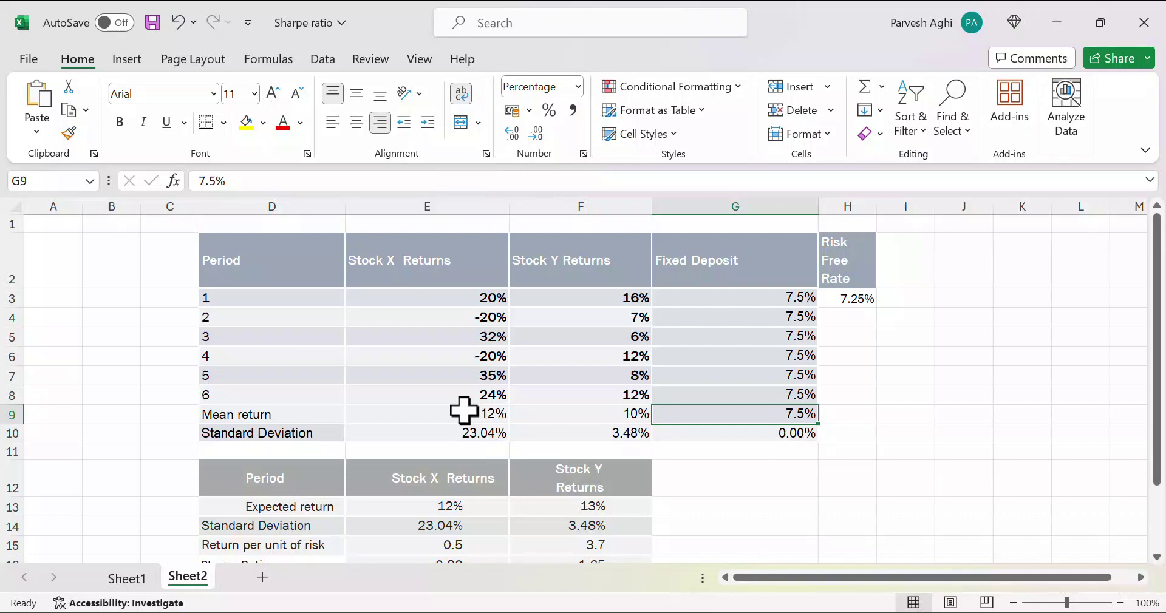
pyautogui.click(464, 411)
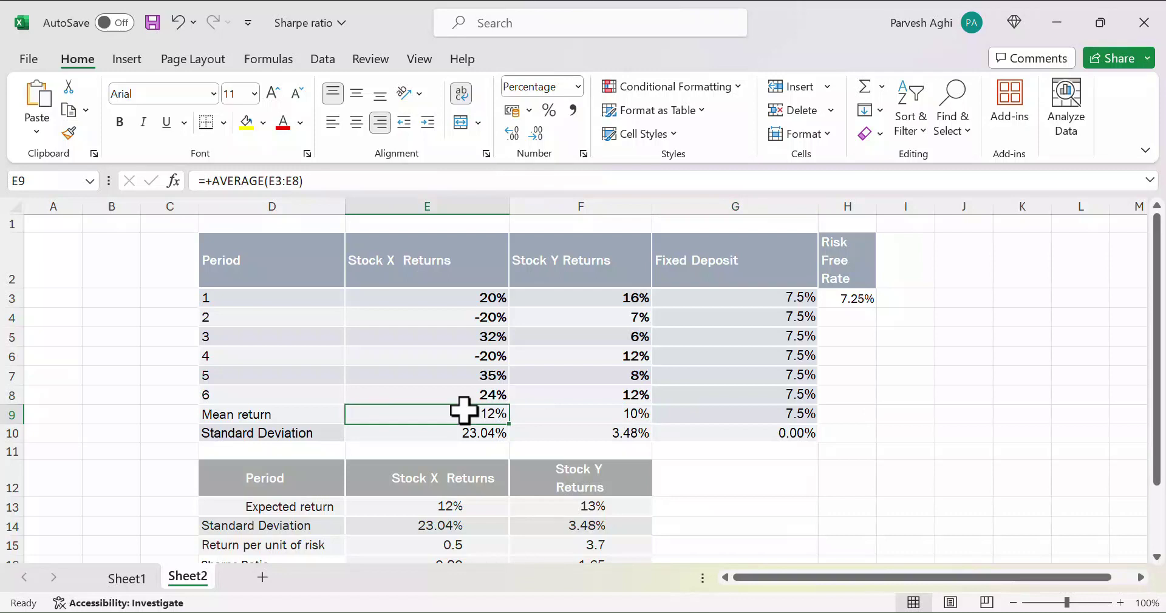
pyautogui.press('Down')
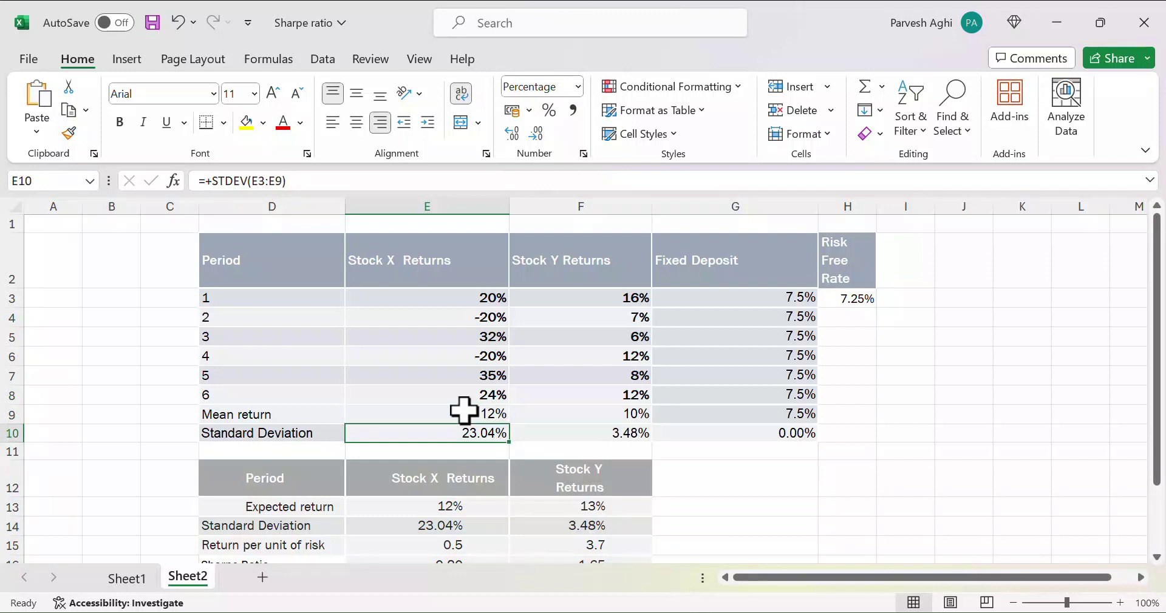
# Step: Look for a standard deviation function among the recently used functions and try starting a formula with "+st" in E11
pyautogui.click(463, 449)
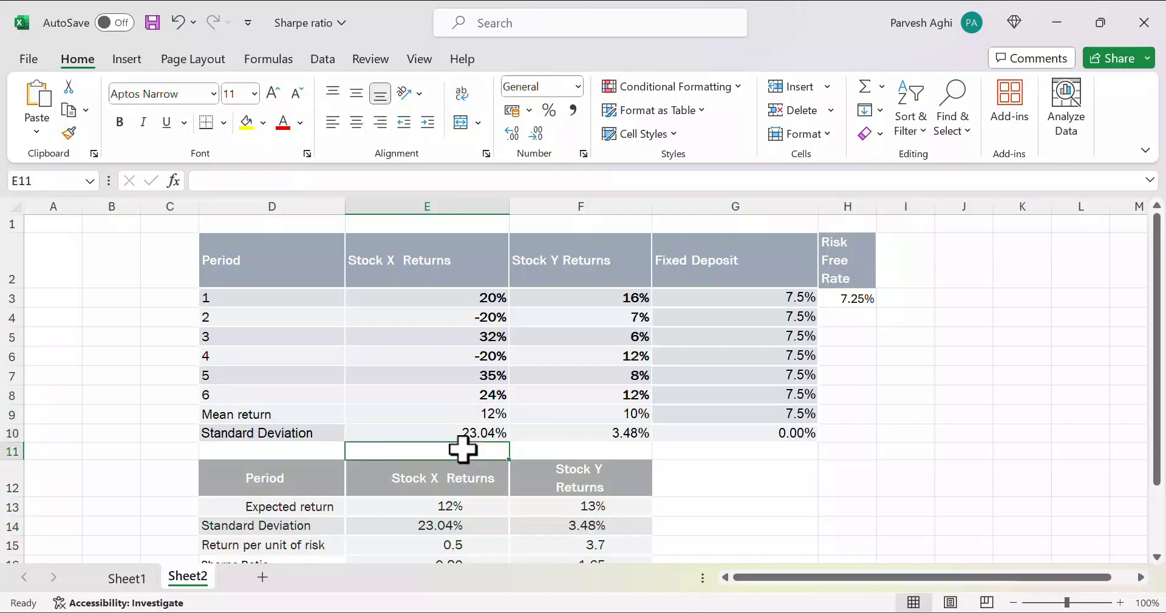
pyautogui.click(255, 60)
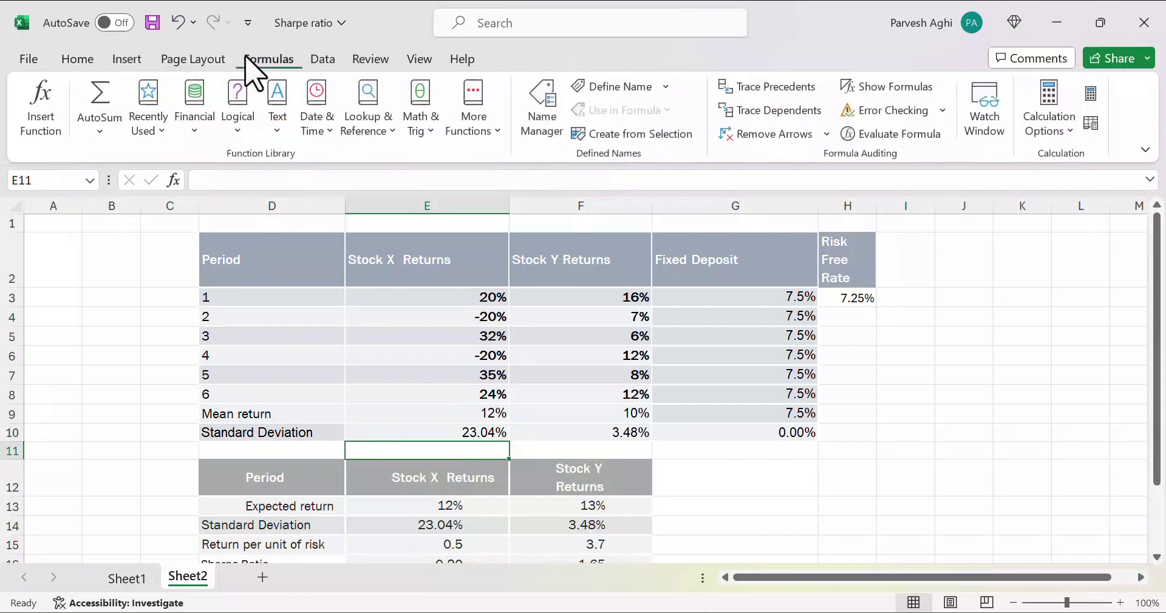
pyautogui.click(144, 116)
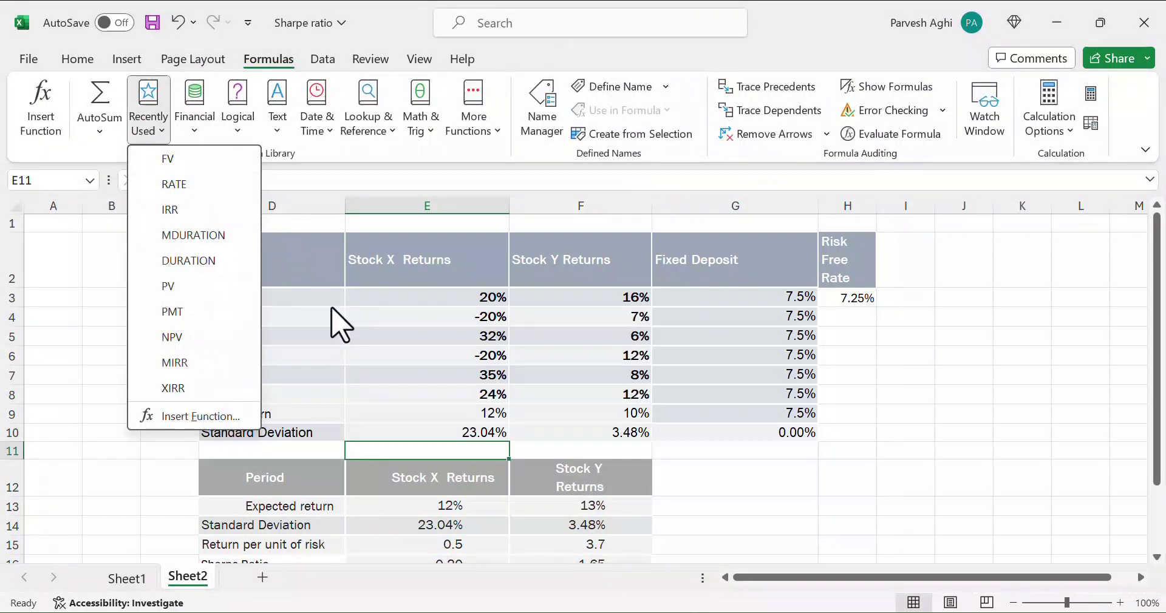
pyautogui.click(380, 449)
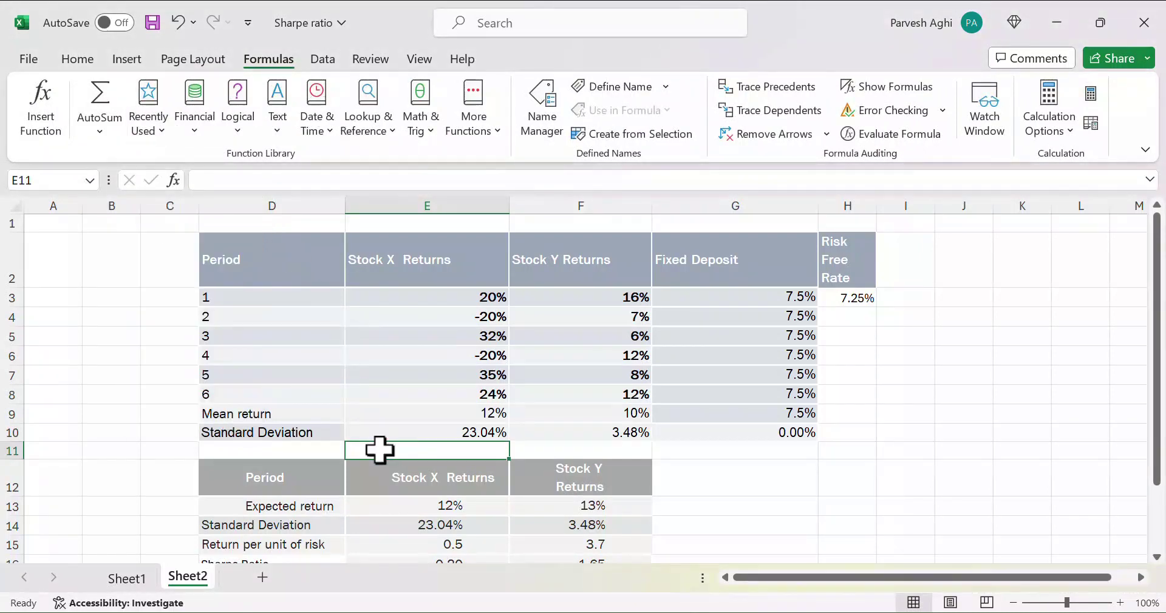
pyautogui.write('+st')
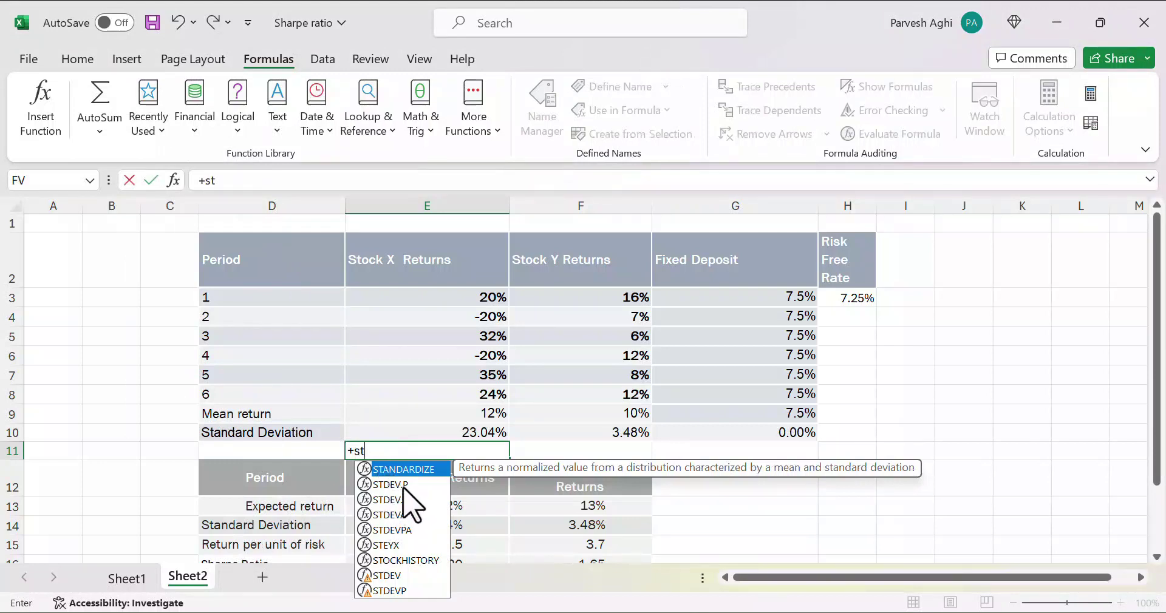
pyautogui.click(451, 434)
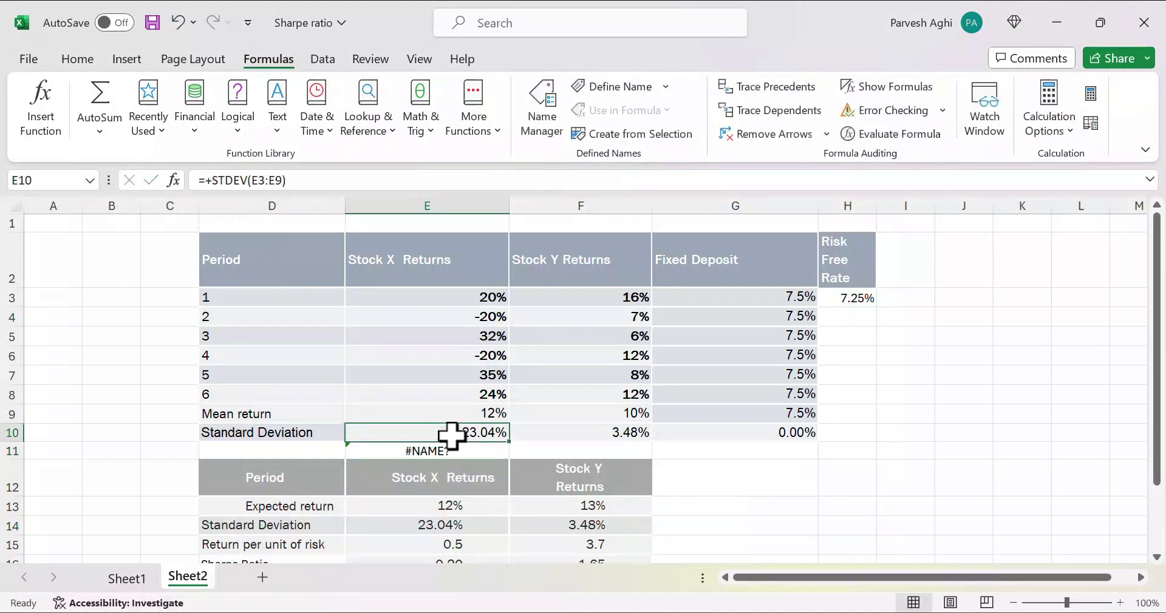
# Step: Clear the entry in E11, try finding the standard deviation function with "+standa", and erase that text
pyautogui.click(437, 453)
pyautogui.doubleClick(437, 453)
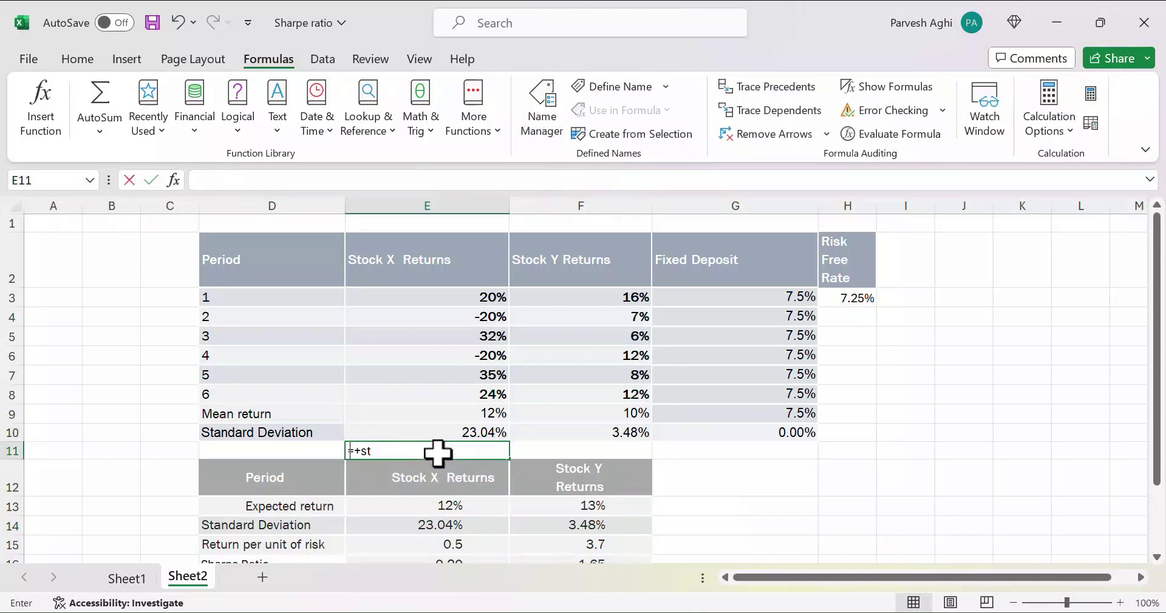
pyautogui.press('BackSpace')
pyautogui.press('BackSpace')
pyautogui.press('BackSpace')
pyautogui.press('BackSpace')
pyautogui.write('+st')
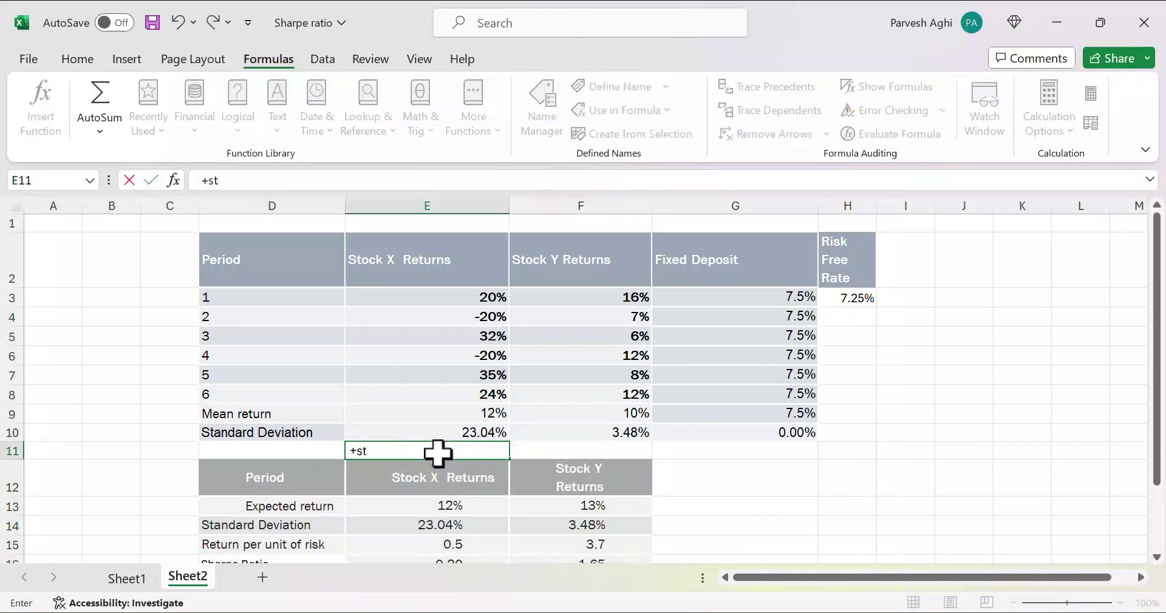
pyautogui.write('anda')
pyautogui.press('BackSpace')
pyautogui.press('BackSpace')
pyautogui.press('BackSpace')
pyautogui.press('BackSpace')
pyautogui.press('BackSpace')
pyautogui.press('BackSpace')
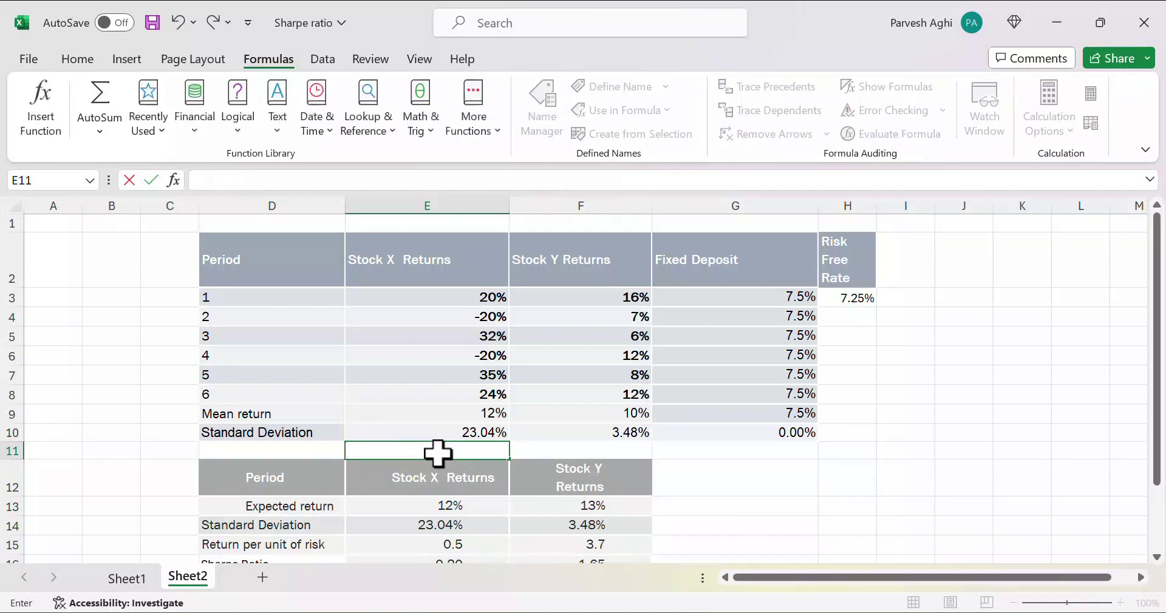
# Step: Try to look up the standard deviation functions in E11 with "+stand" and "+st" and to pick STDEVA from the suggestions
pyautogui.write('sta')
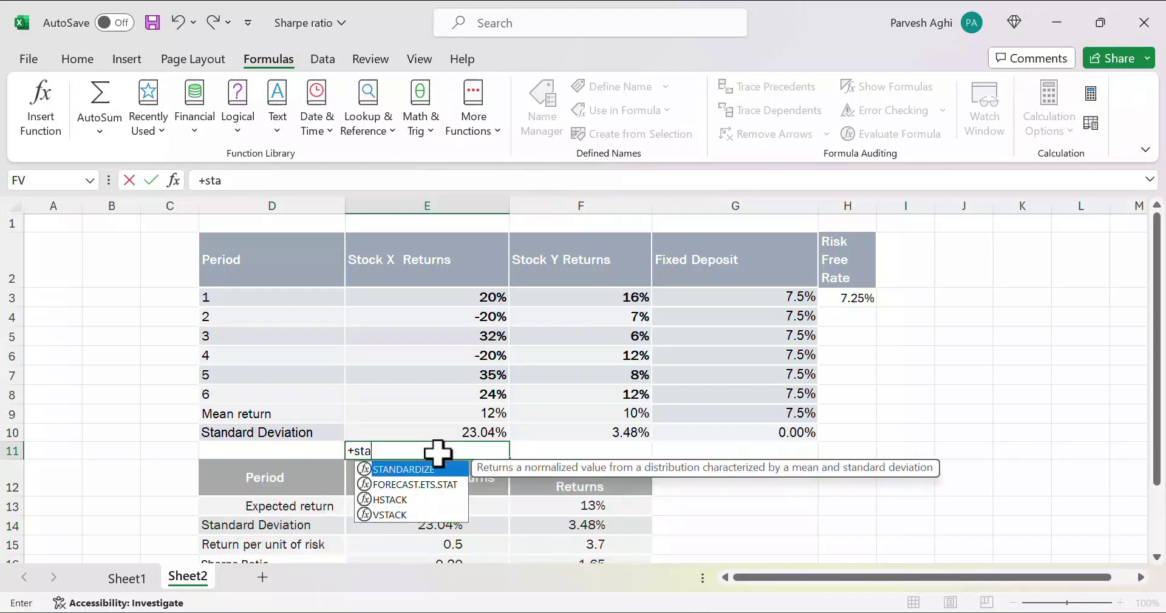
pyautogui.write('n')
pyautogui.click(441, 456)
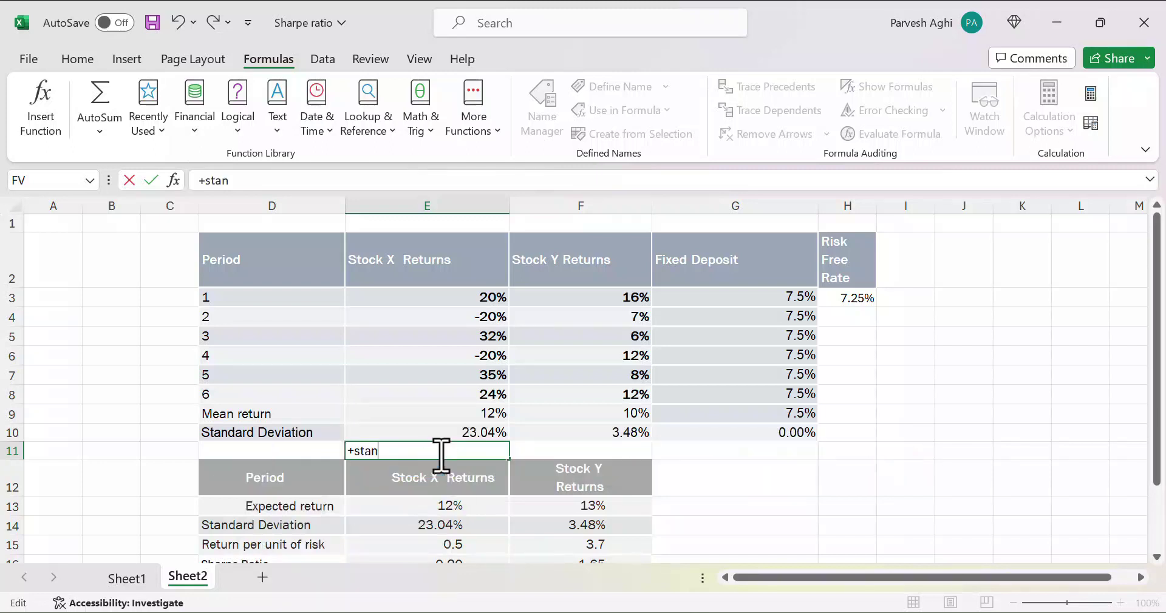
pyautogui.write('da')
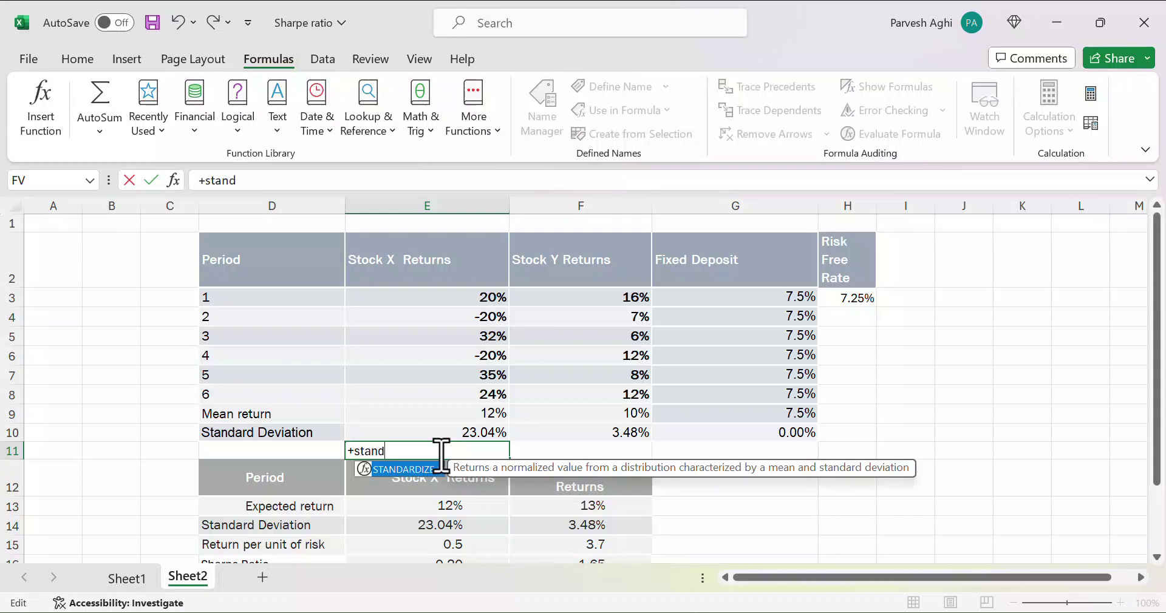
pyautogui.press('BackSpace')
pyautogui.press('BackSpace')
pyautogui.press('BackSpace')
pyautogui.press('BackSpace')
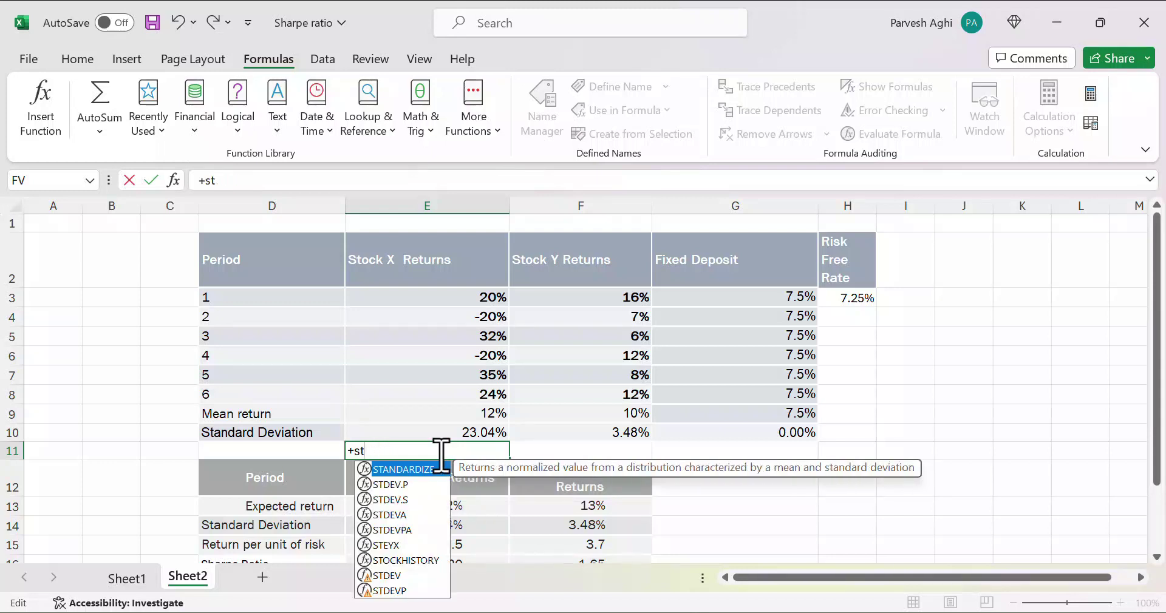
pyautogui.click(402, 516)
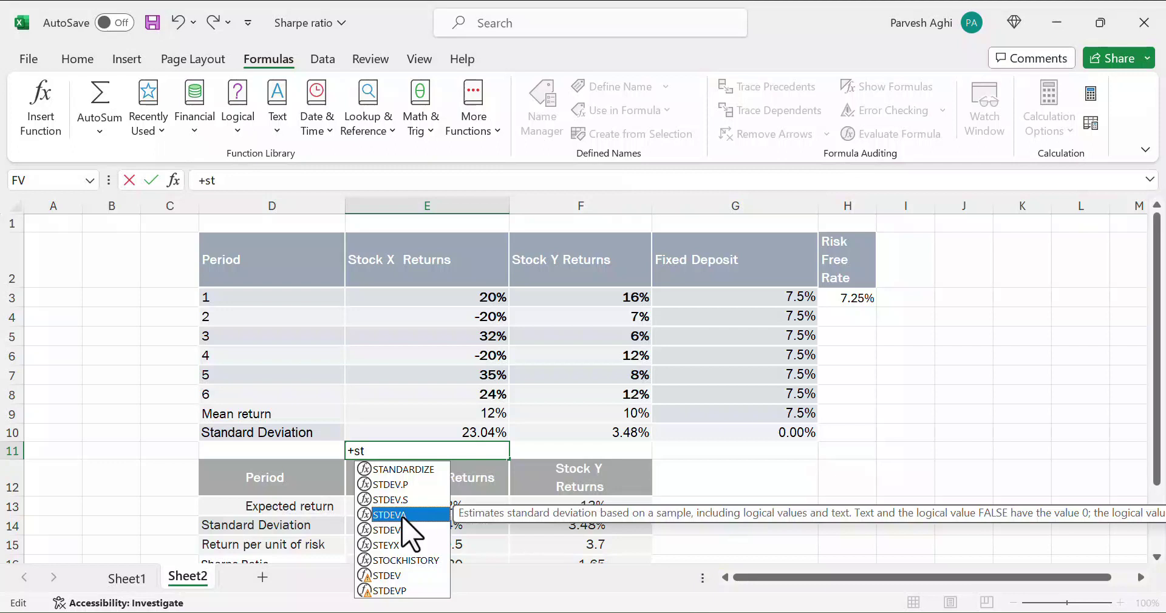
pyautogui.press('Return')
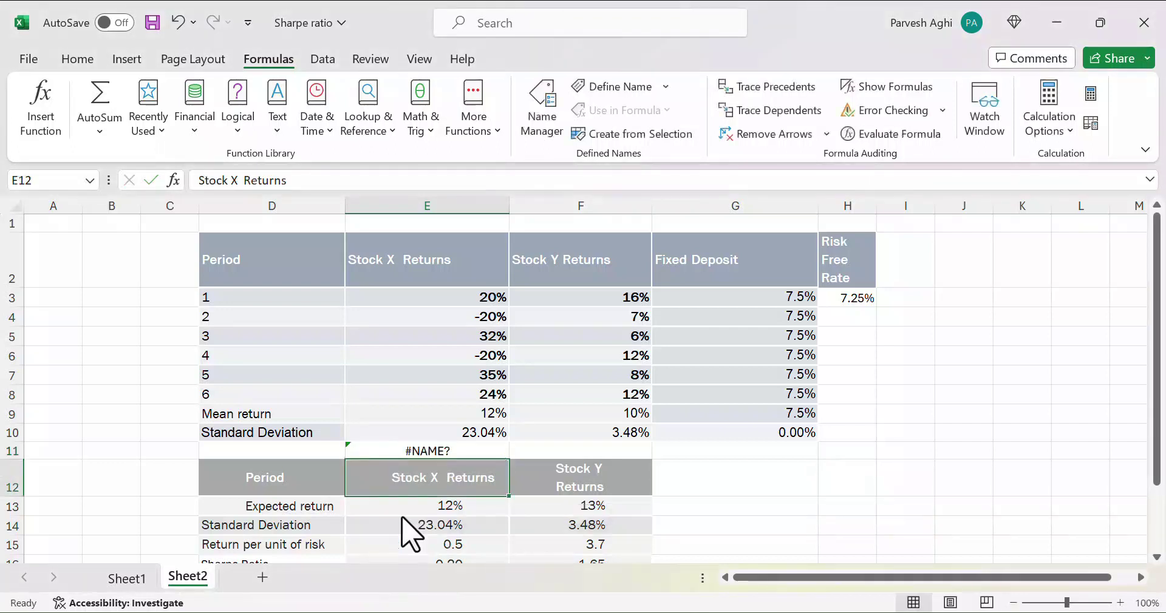
# Step: Replace the entry in E11 with a formula that starts with the STDEVA function
pyautogui.click(427, 451)
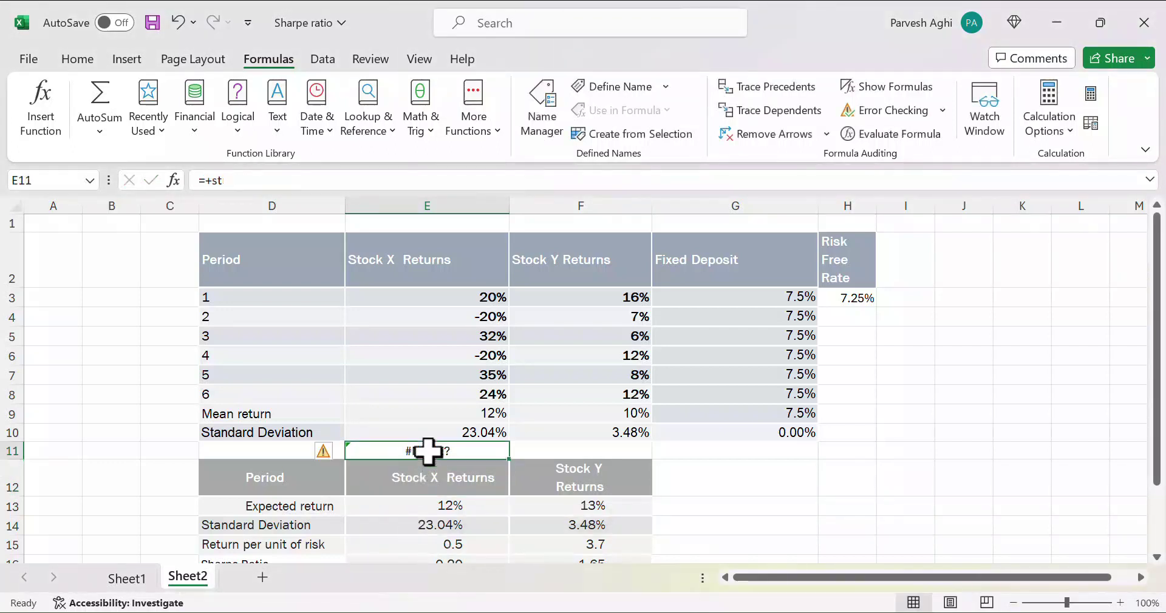
pyautogui.click(224, 180)
pyautogui.press('BackSpace')
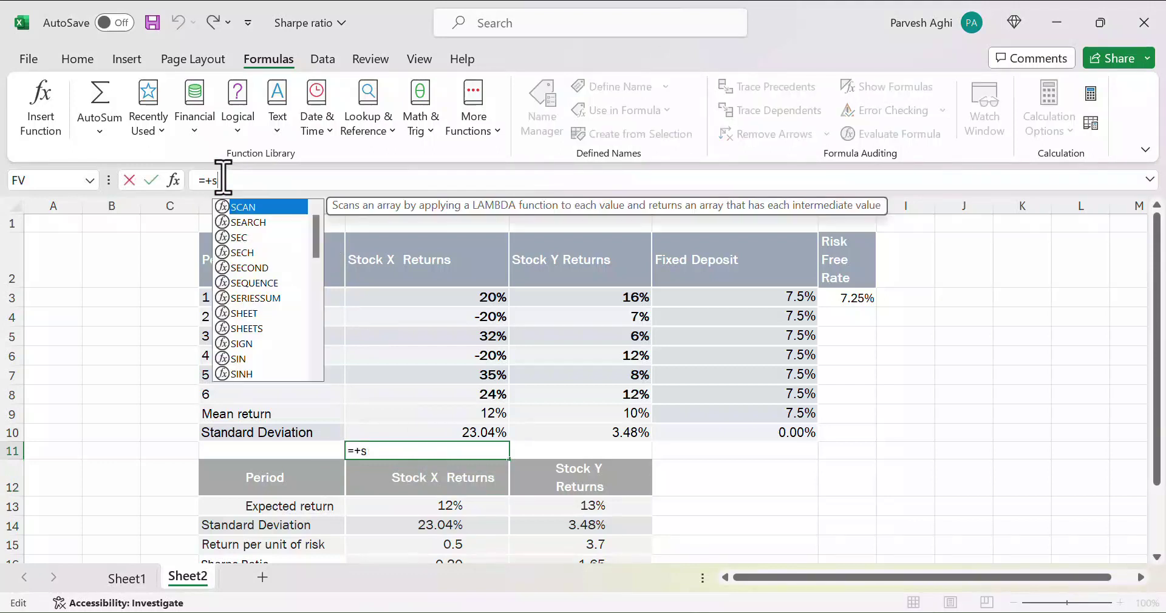
pyautogui.press('BackSpace')
pyautogui.press('BackSpace')
pyautogui.write('S')
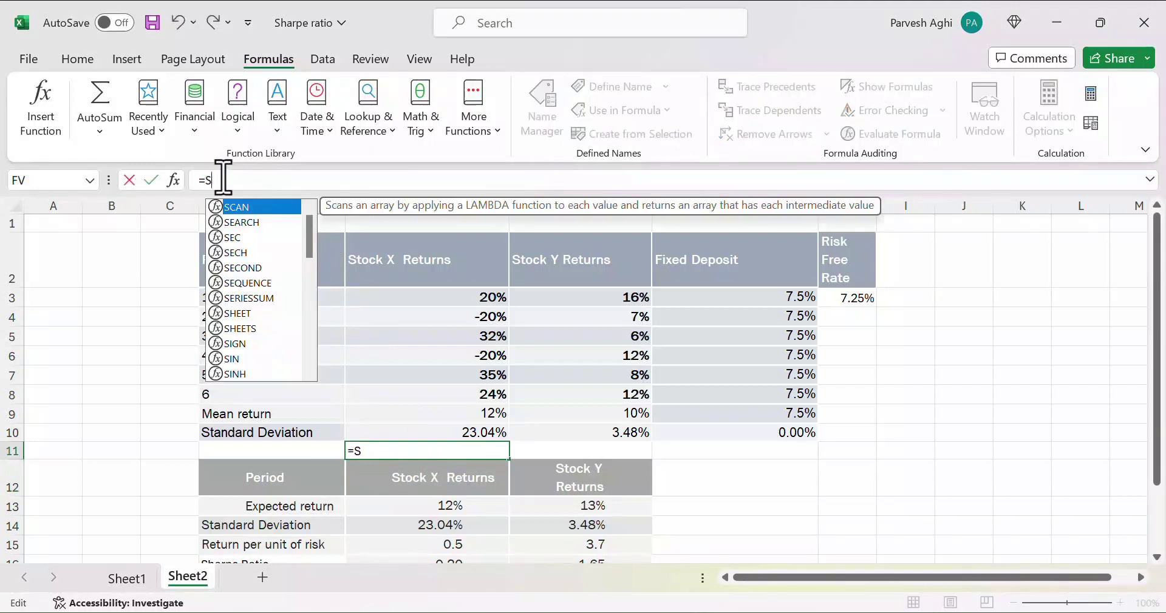
pyautogui.write('t')
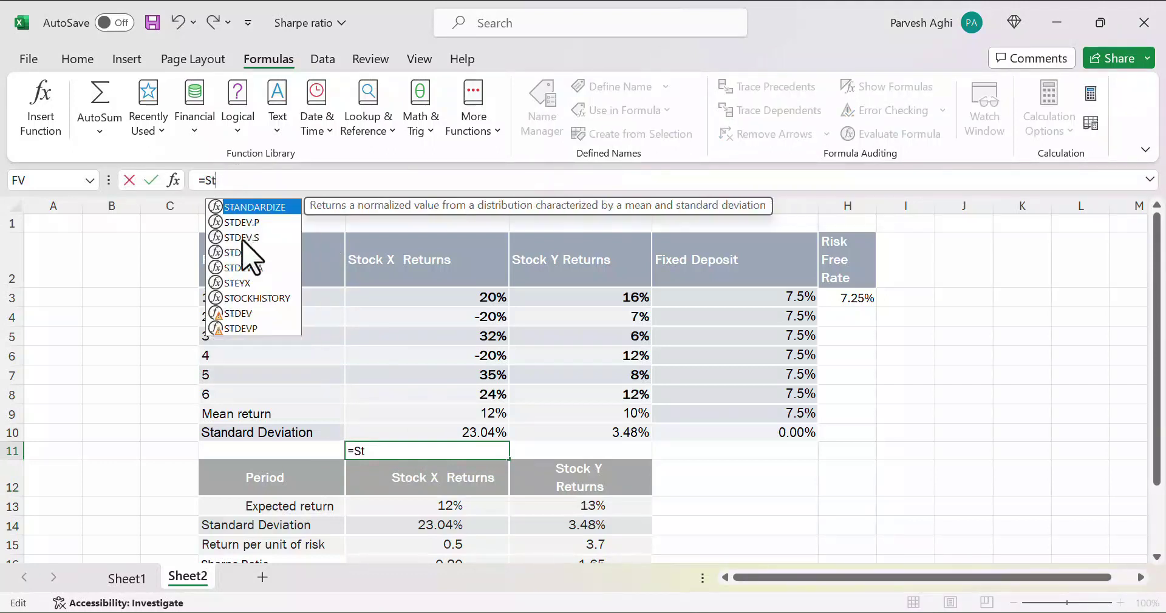
pyautogui.click(260, 253)
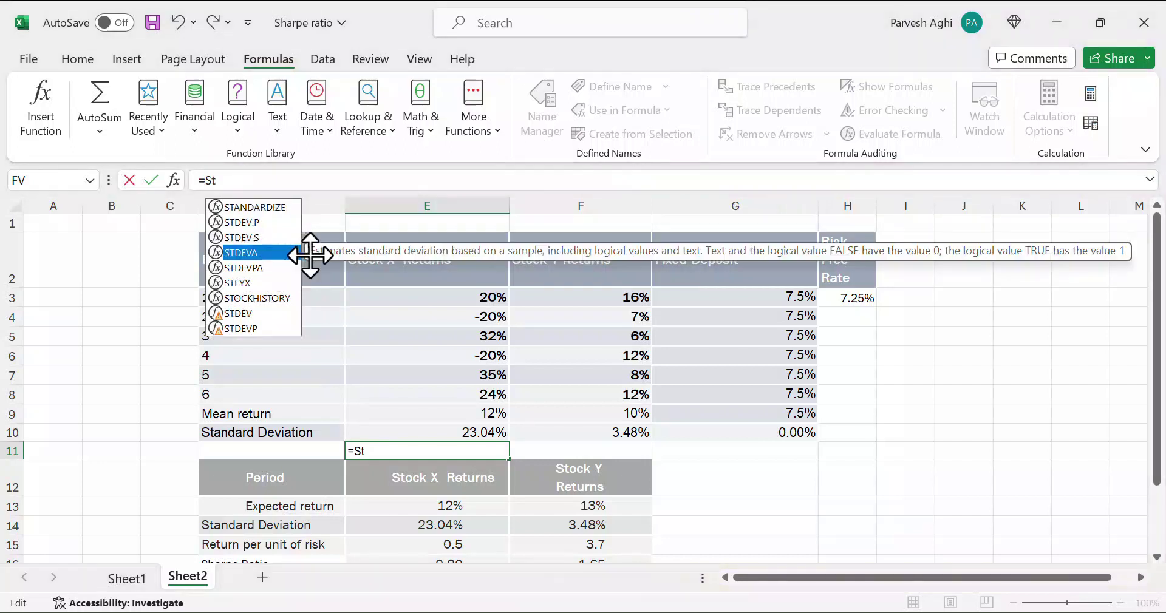
pyautogui.press('Tab')
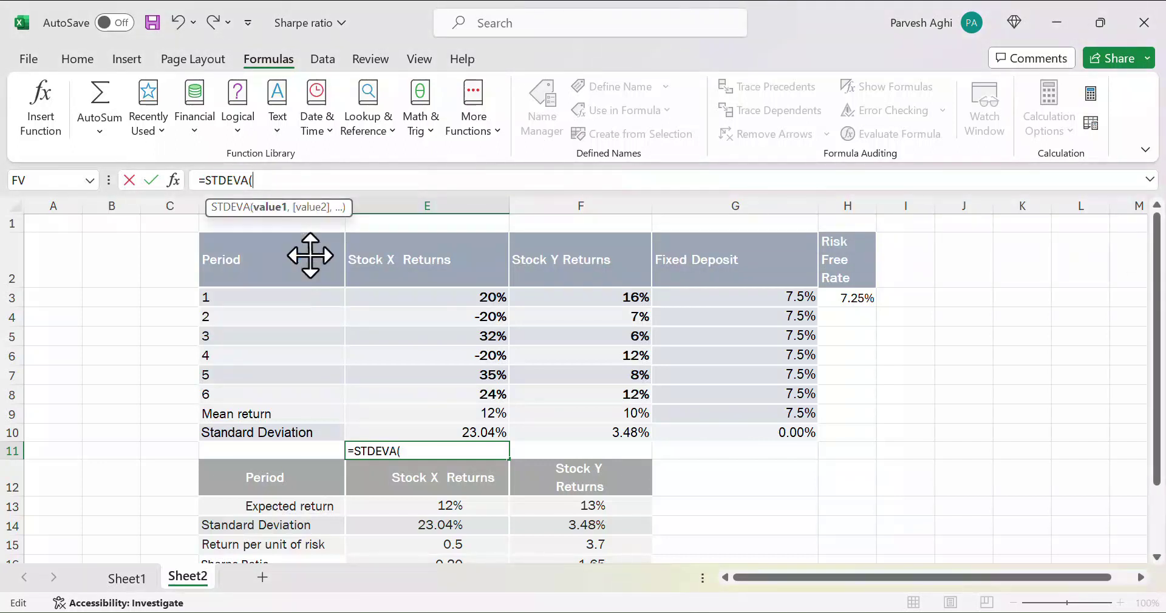
# Step: Complete the STDEVA formula in E11 with the Stock X returns range E3:E8
pyautogui.hotkey('shift', 'Down')
pyautogui.hotkey('shift', 'Down')
pyautogui.hotkey('shift', 'Down')
pyautogui.hotkey('shift', 'Down')
pyautogui.hotkey('shift', 'Down')
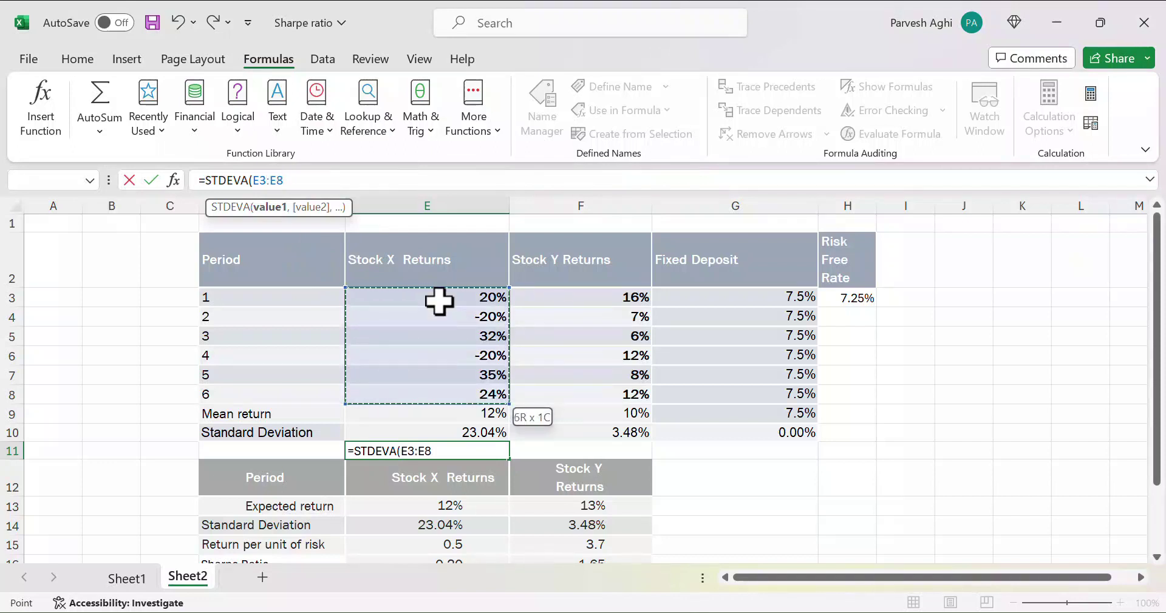
pyautogui.write(')')
pyautogui.press('Return')
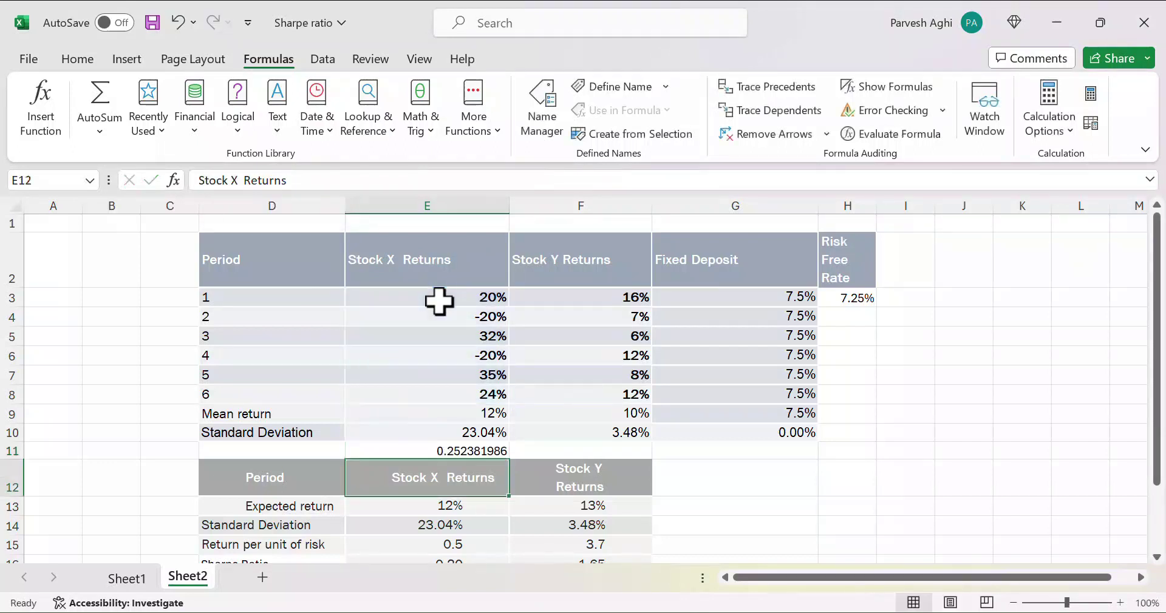
# Step: Compare the STDEVA formula in E11 with the Stock X standard deviation formula in E10, and clear E11
pyautogui.click(460, 451)
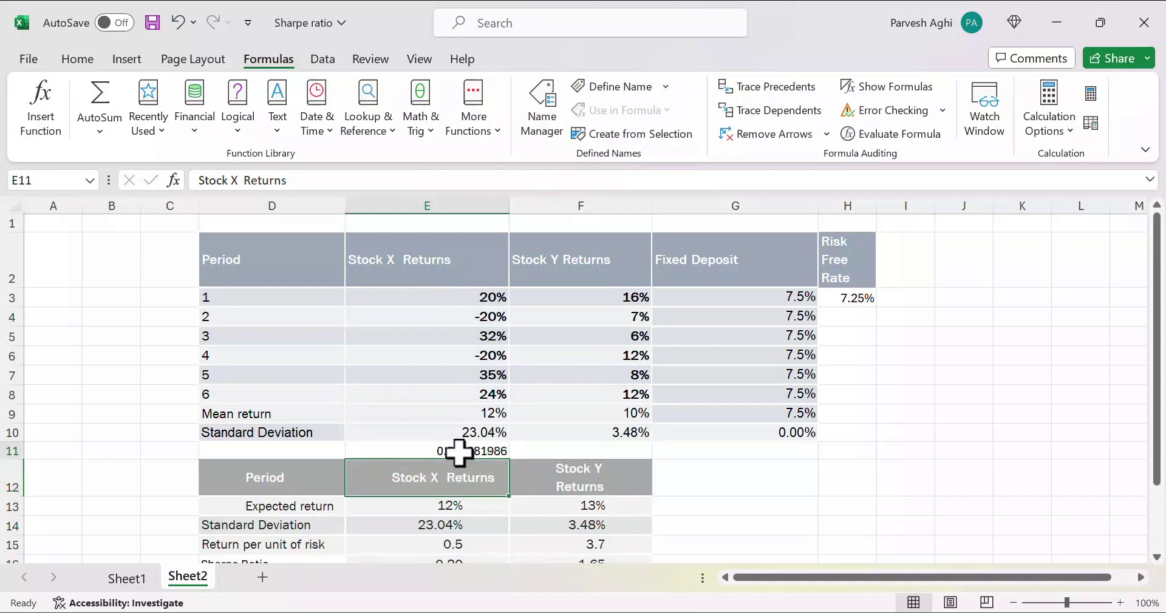
pyautogui.click(482, 429)
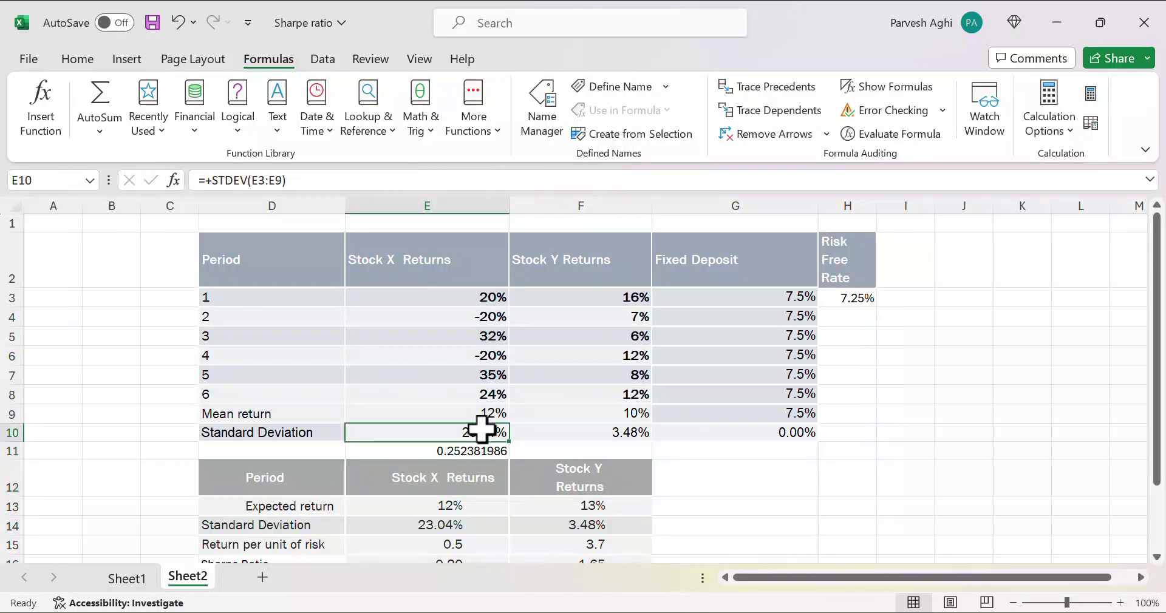
pyautogui.click(470, 450)
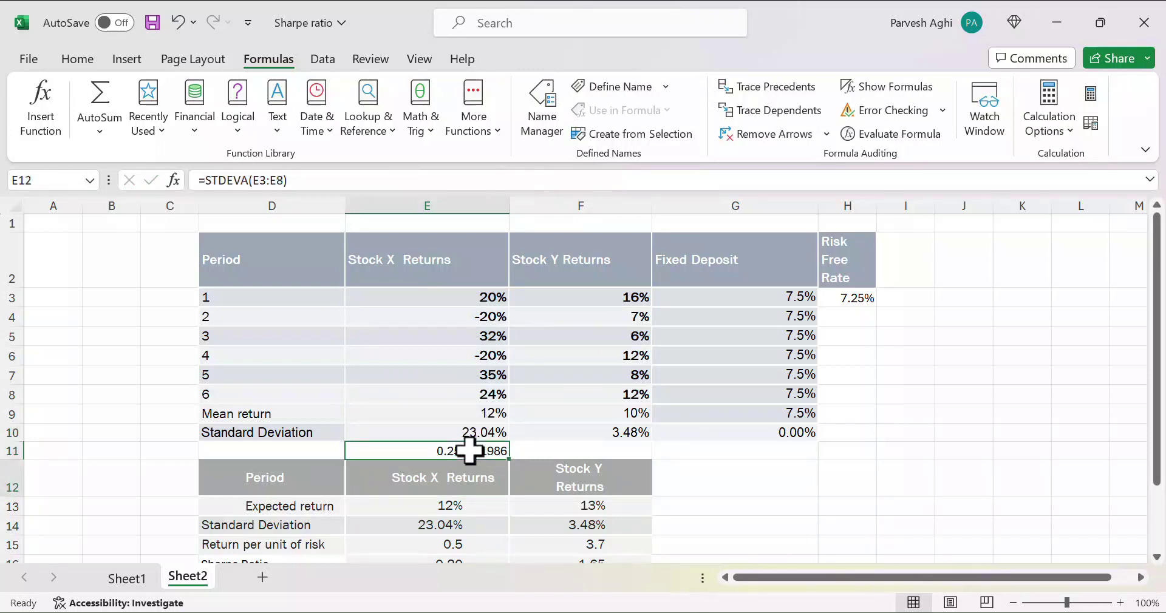
pyautogui.press('Up')
pyautogui.press('Up')
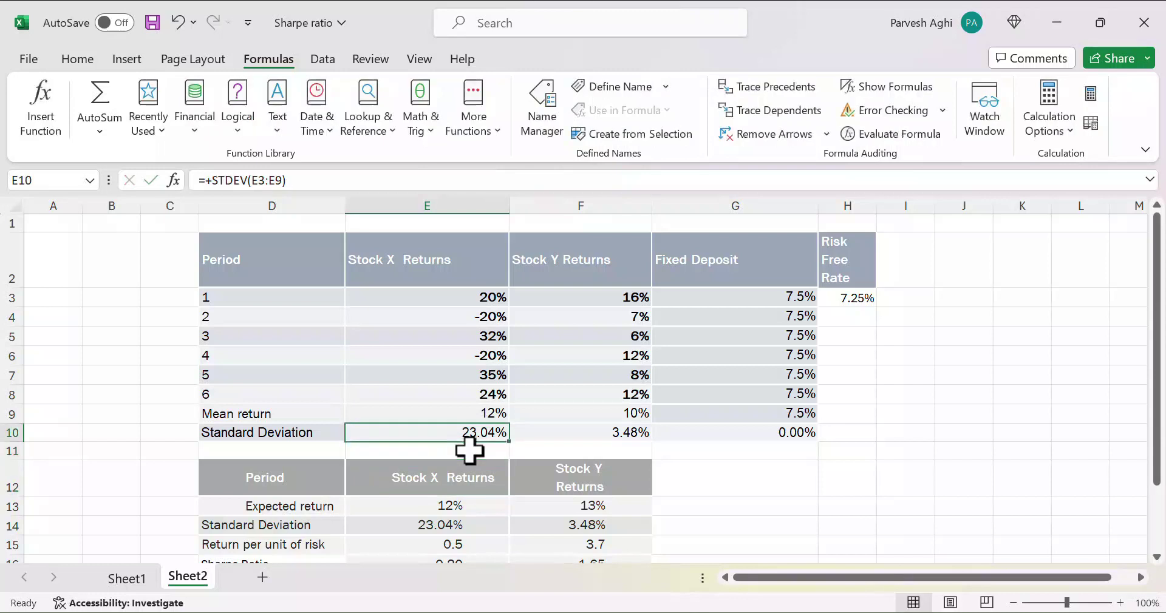
# Step: Examine the Stock X returns in E3:E8 and the mean return formula in E9
pyautogui.press('Up')
pyautogui.press('Up')
pyautogui.press('Left')
pyautogui.press('Left')
pyautogui.press('Left')
pyautogui.press('Right')
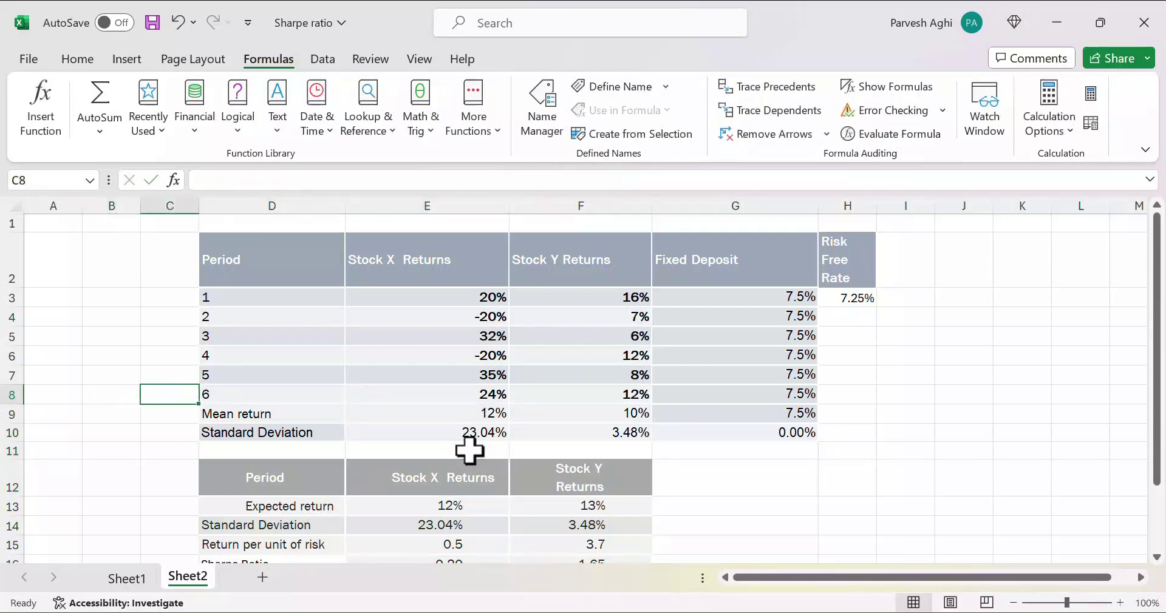
pyautogui.press('Right')
pyautogui.press('Right')
pyautogui.press('Right')
pyautogui.press('Left')
pyautogui.press('Up')
pyautogui.press('Up')
pyautogui.press('Up')
pyautogui.press('Up')
pyautogui.press('Up')
pyautogui.press('Up')
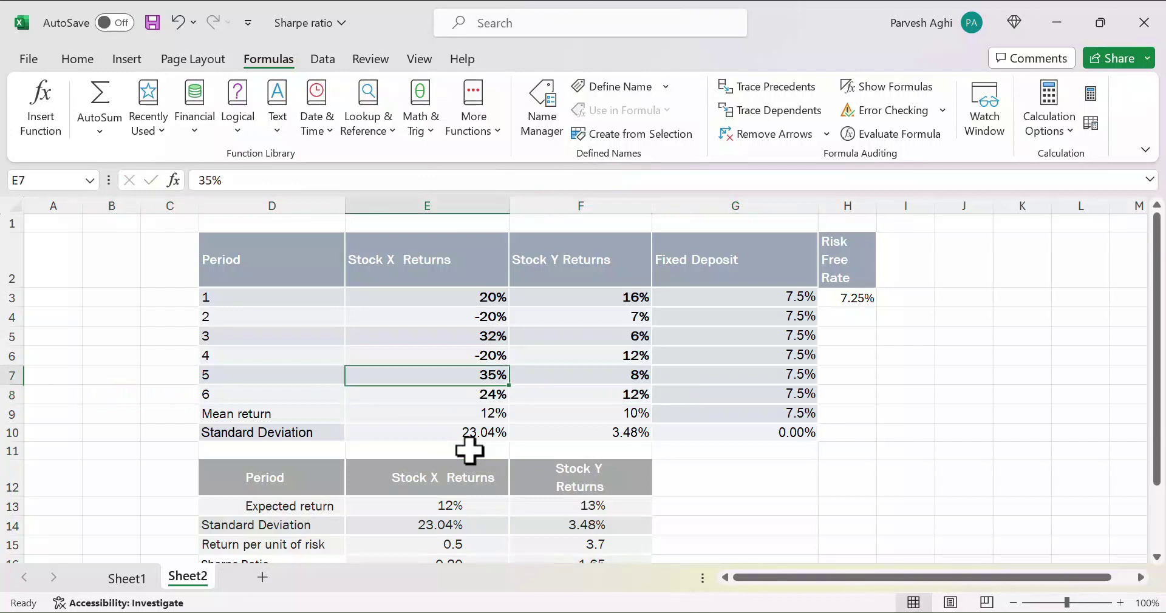
pyautogui.press('Down')
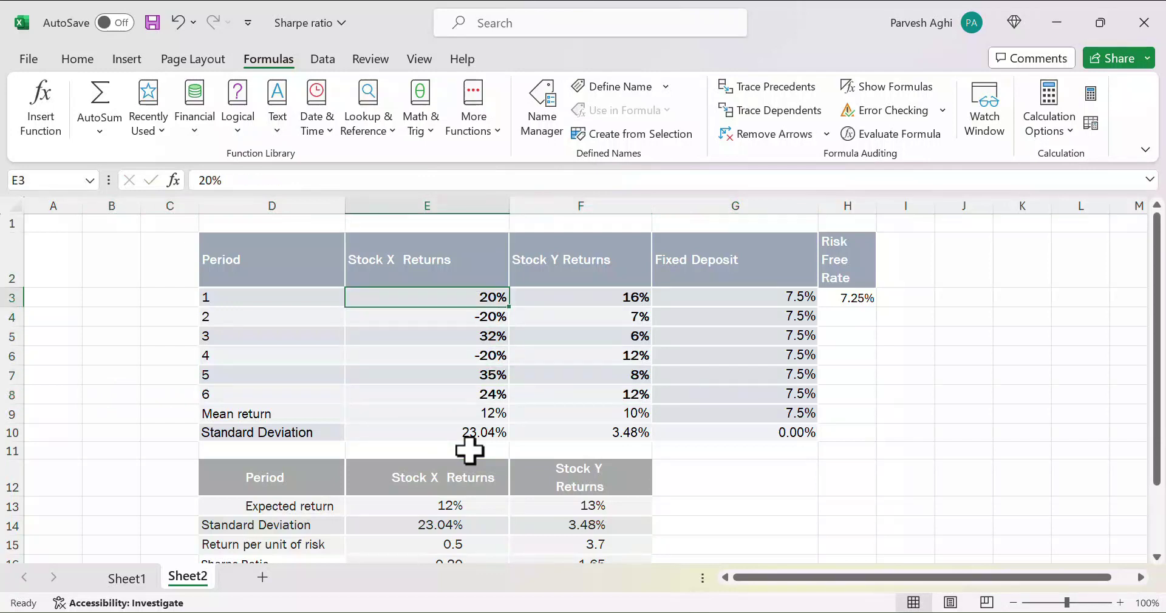
pyautogui.press('Down')
pyautogui.press('Down')
pyautogui.press('Down')
pyautogui.press('Down')
pyautogui.press('Down')
pyautogui.press('Down')
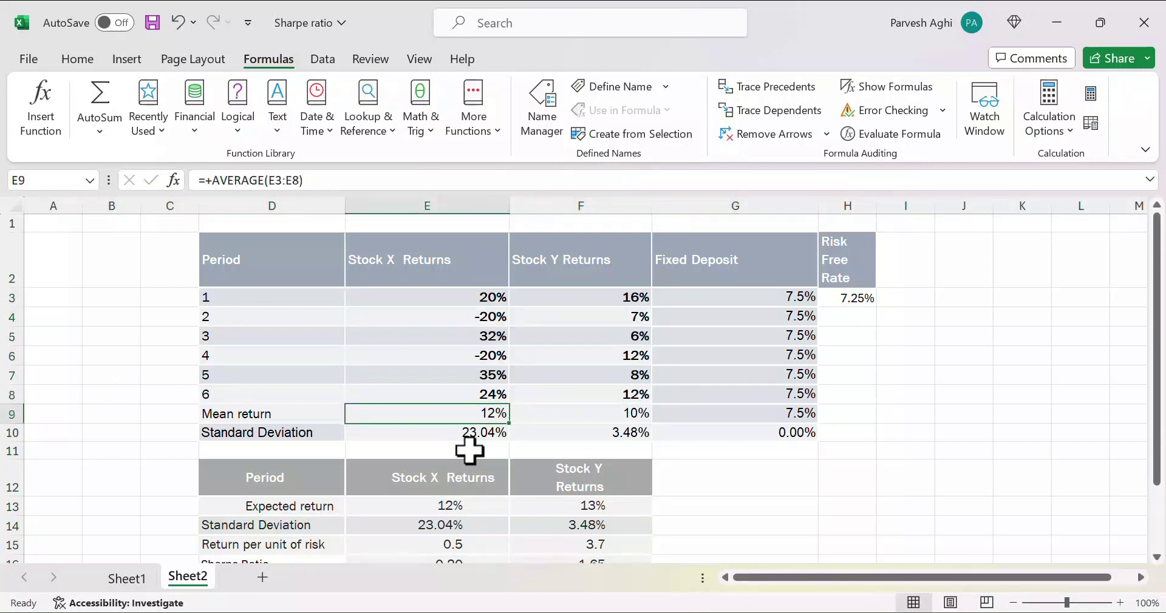
# Step: Correct the range of the Stock X standard deviation formula in E10 to E3:E8
pyautogui.press('Down')
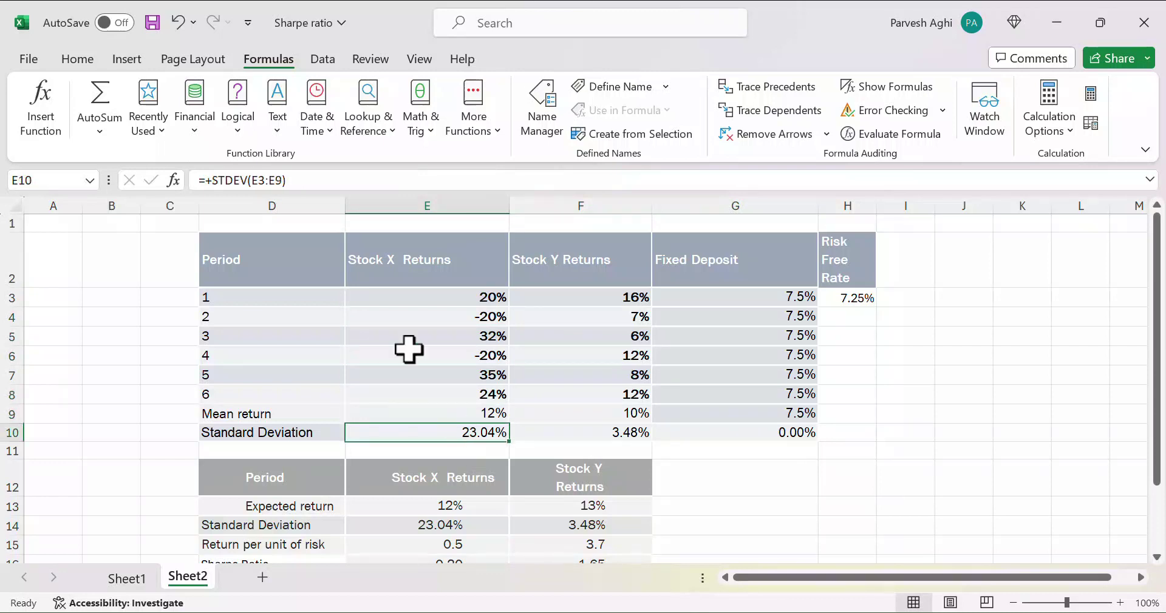
pyautogui.click(283, 183)
pyautogui.press('BackSpace')
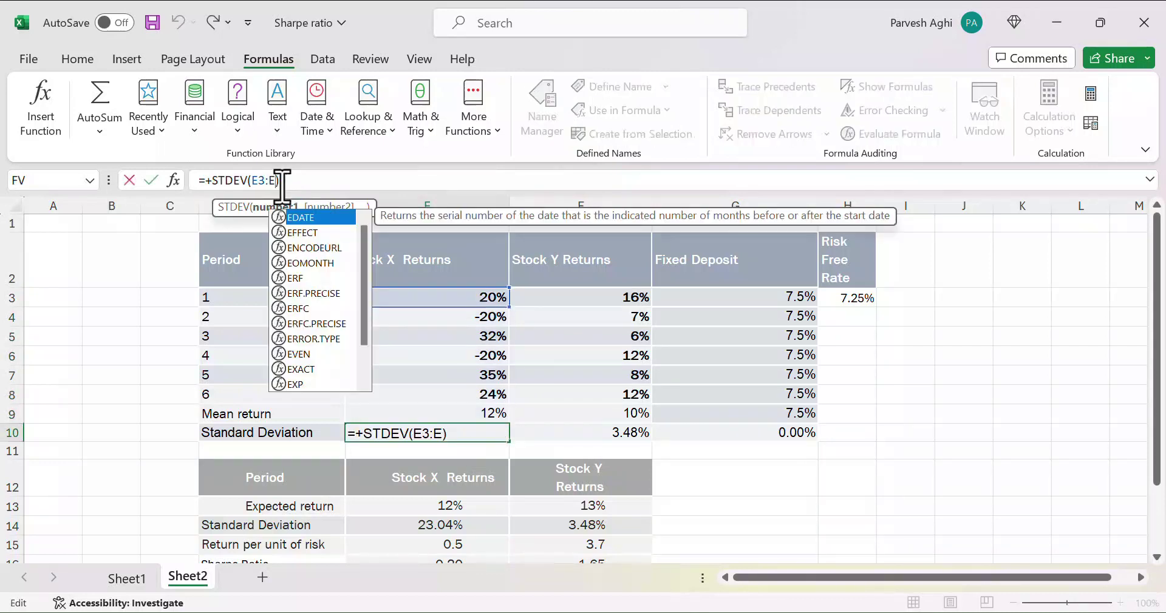
pyautogui.write('8')
pyautogui.press('Return')
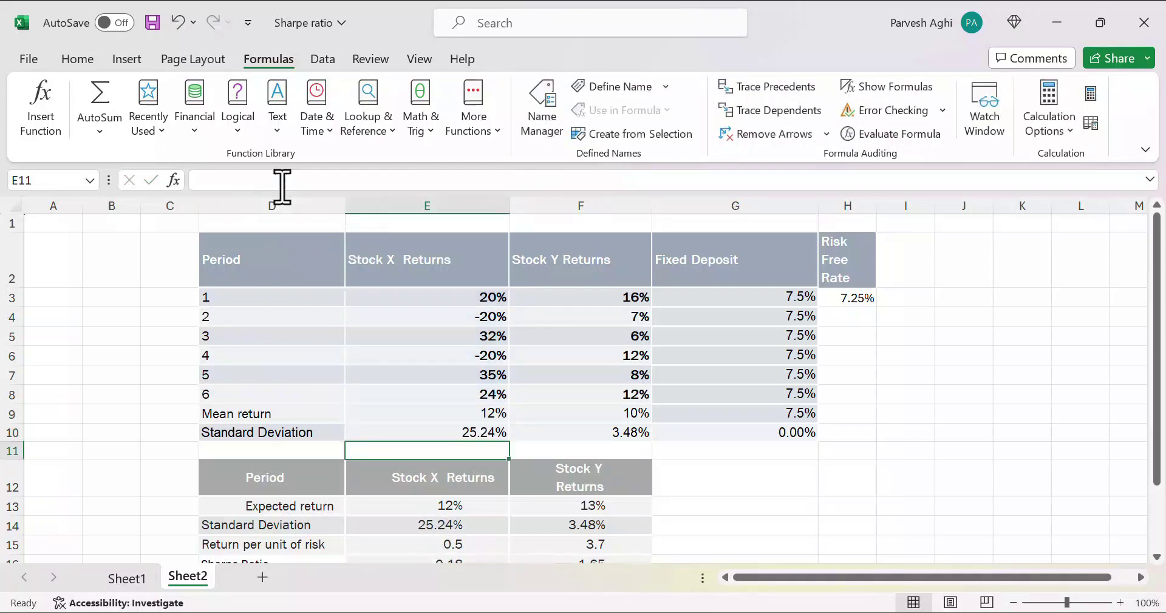
# Step: Copy the corrected standard deviation formula from E10 to F10 for Stock Y and check the Fixed Deposit formula in G10
pyautogui.click(482, 434)
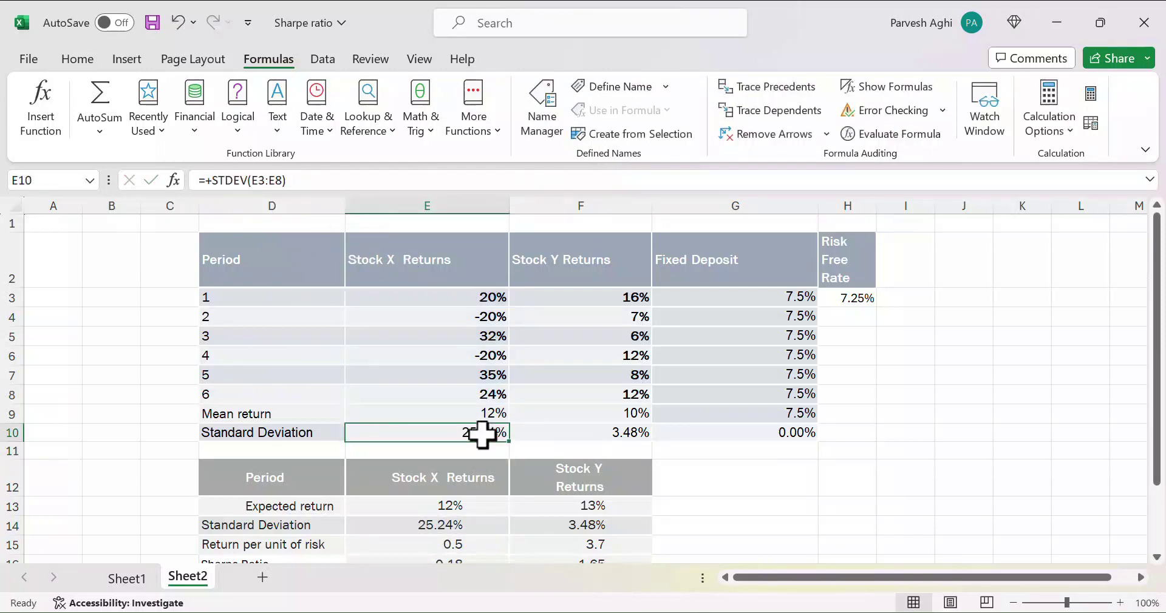
pyautogui.moveTo(510, 442); pyautogui.dragTo(627, 442)
pyautogui.click(708, 441)
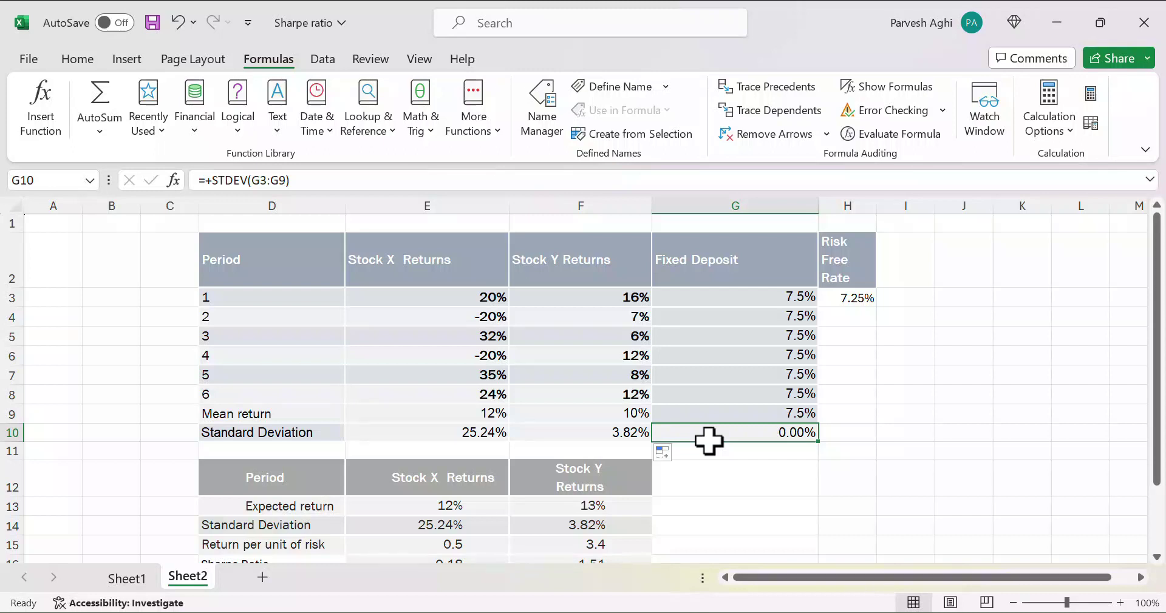
# Step: Set the Stock Y return for period 2 in F4 to -5%
pyautogui.click(629, 334)
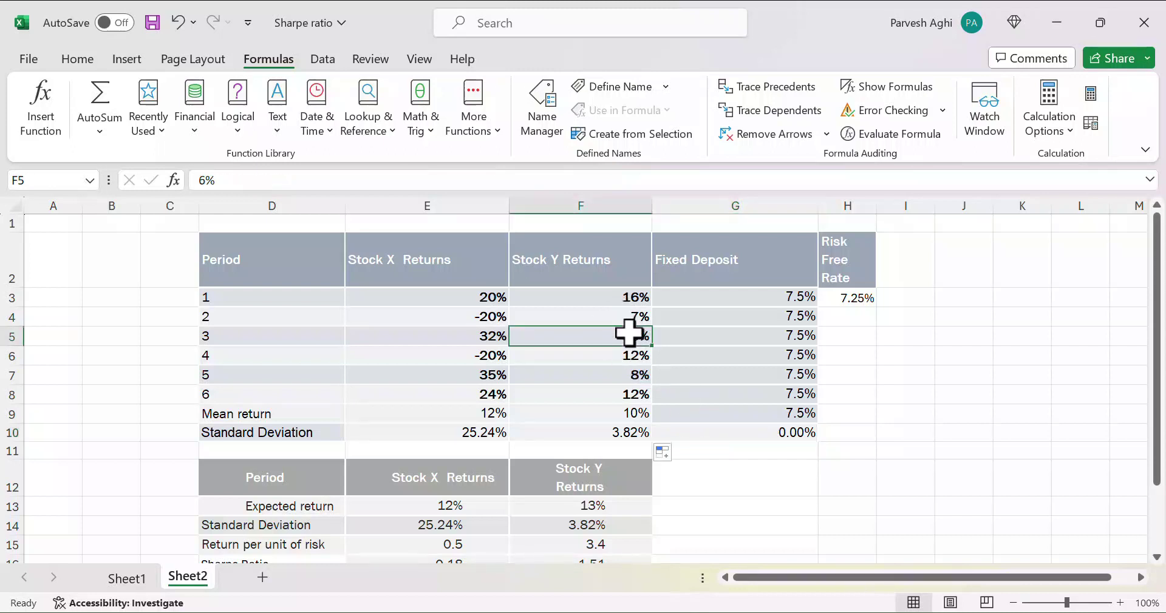
pyautogui.click(632, 315)
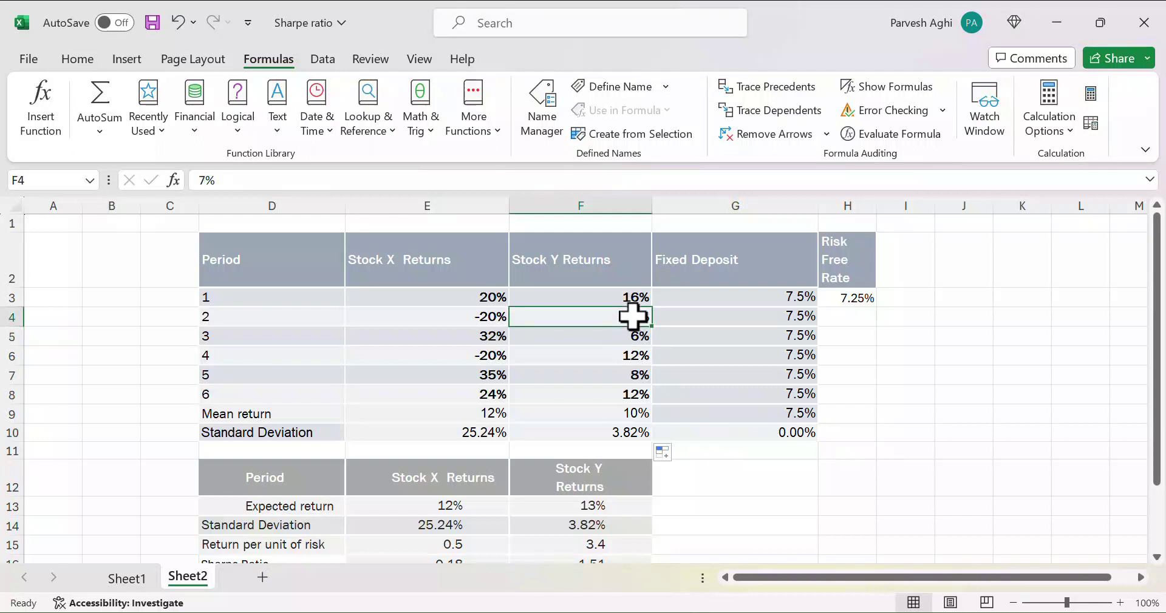
pyautogui.write('-5%')
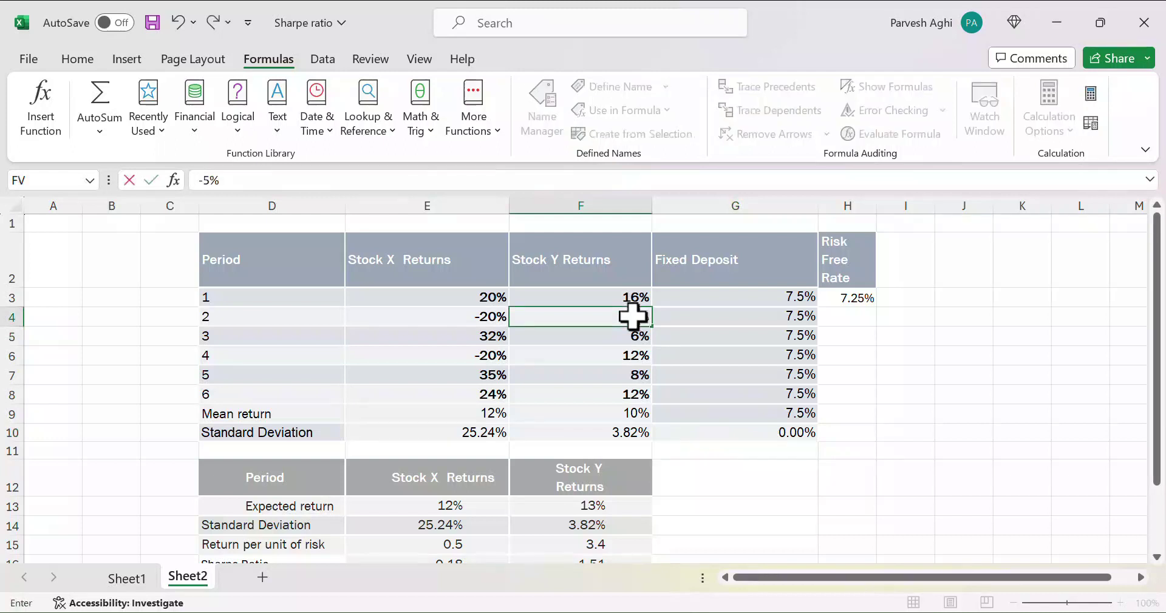
pyautogui.press('Return')
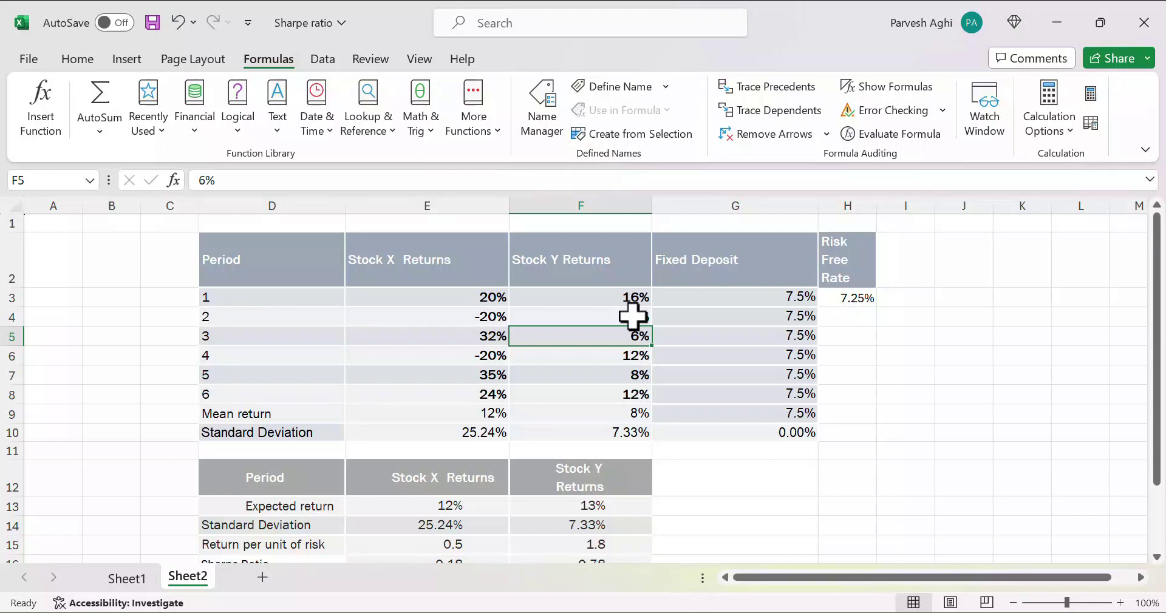
# Step: Examine the expected return entries for Stock X and Stock Y in row 13 of the comparison table
pyautogui.press('Down')
pyautogui.press('Down')
pyautogui.press('Down')
pyautogui.press('Down')
pyautogui.press('Down')
pyautogui.press('Down')
pyautogui.press('Down')
pyautogui.press('Down')
pyautogui.press('Down')
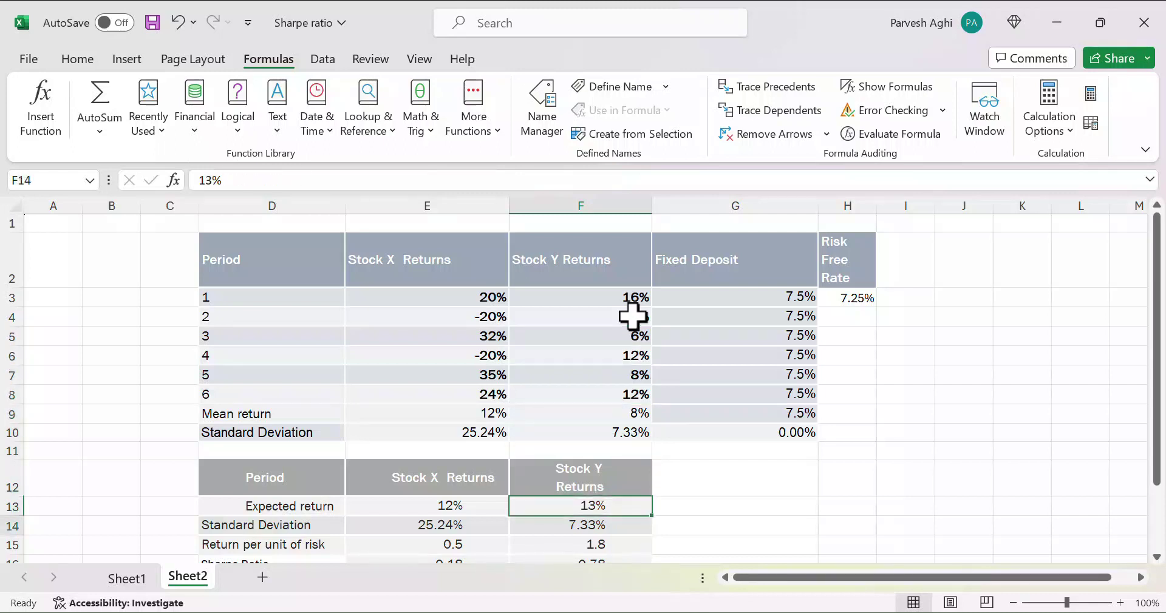
pyautogui.press('Up')
pyautogui.press('Left')
pyautogui.press('Right')
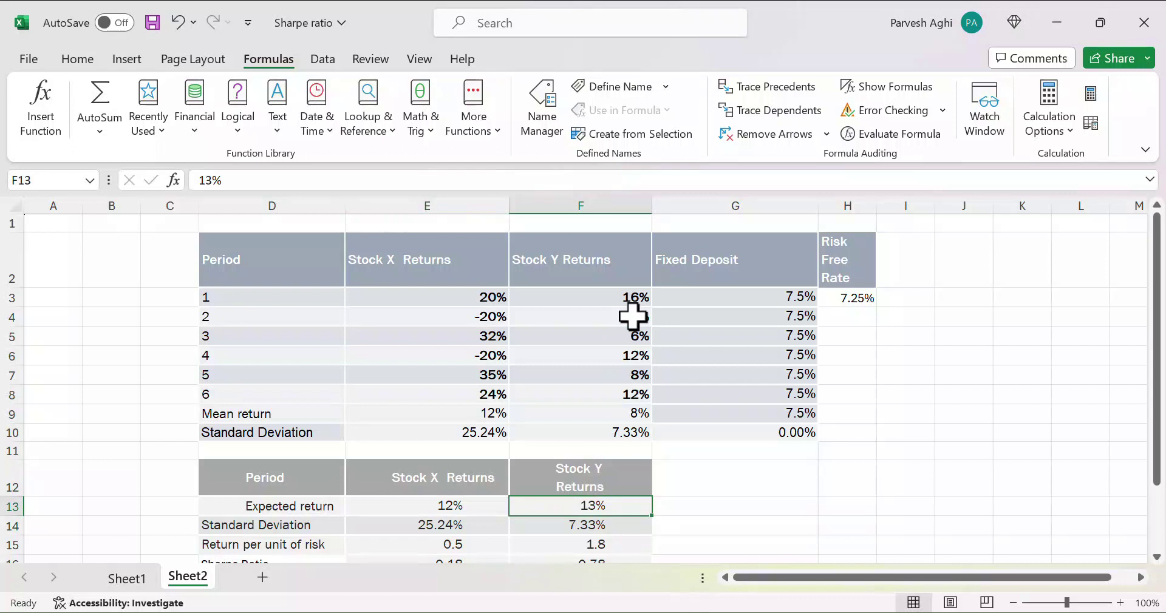
# Step: Link the expected returns of Stock X in E13 and Stock Y in F13 to the mean returns in E9 and F9
pyautogui.press('Left')
pyautogui.write('+')
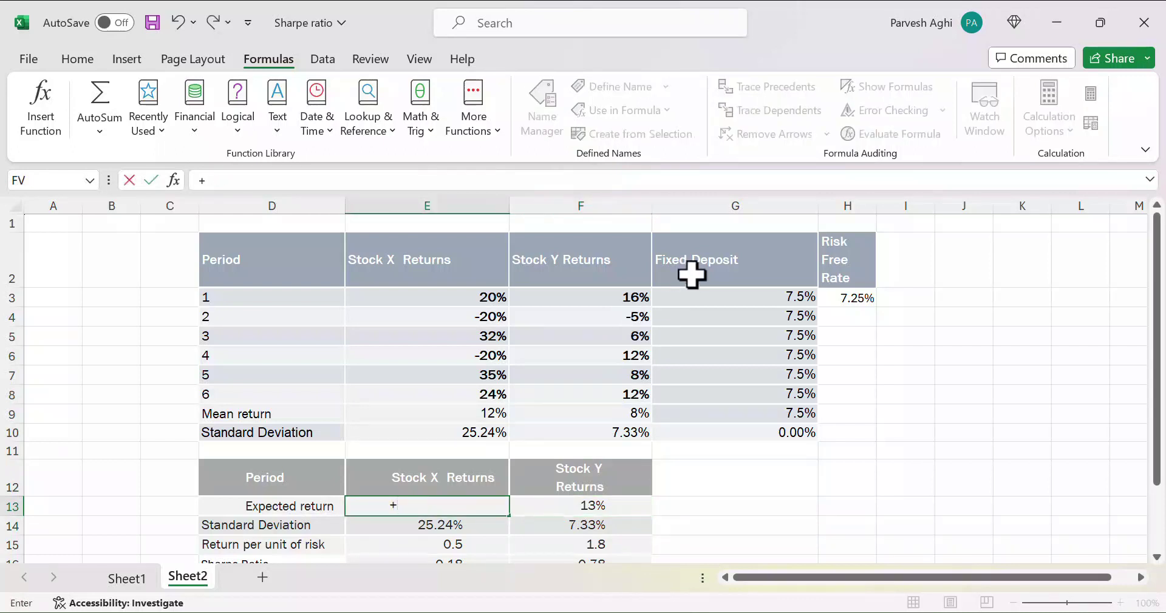
pyautogui.click(470, 410)
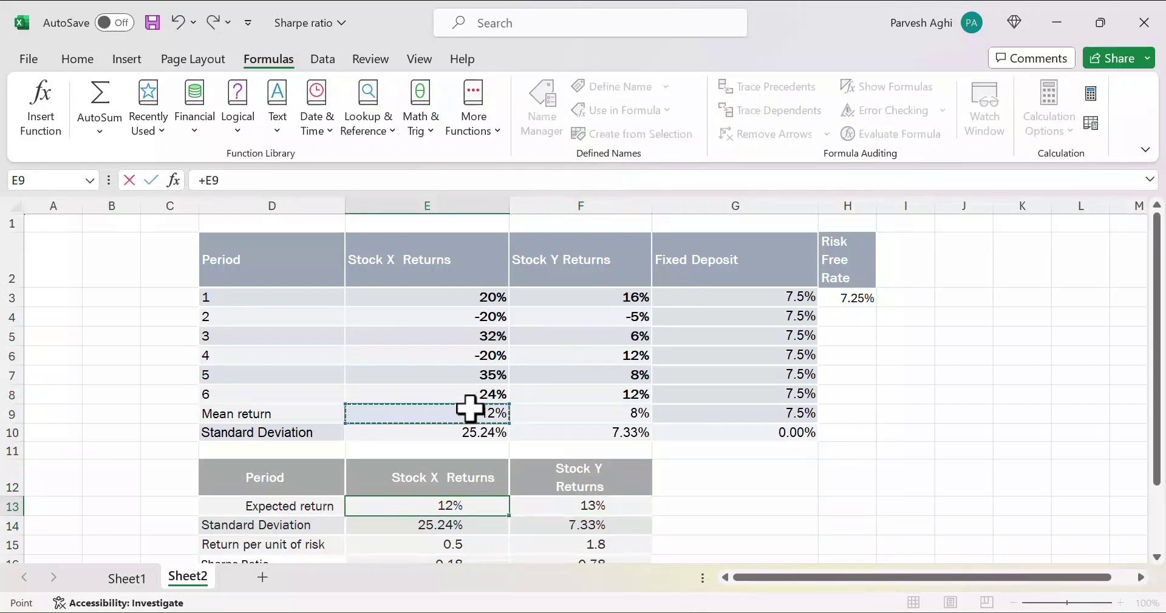
pyautogui.press('Return')
pyautogui.click(561, 504)
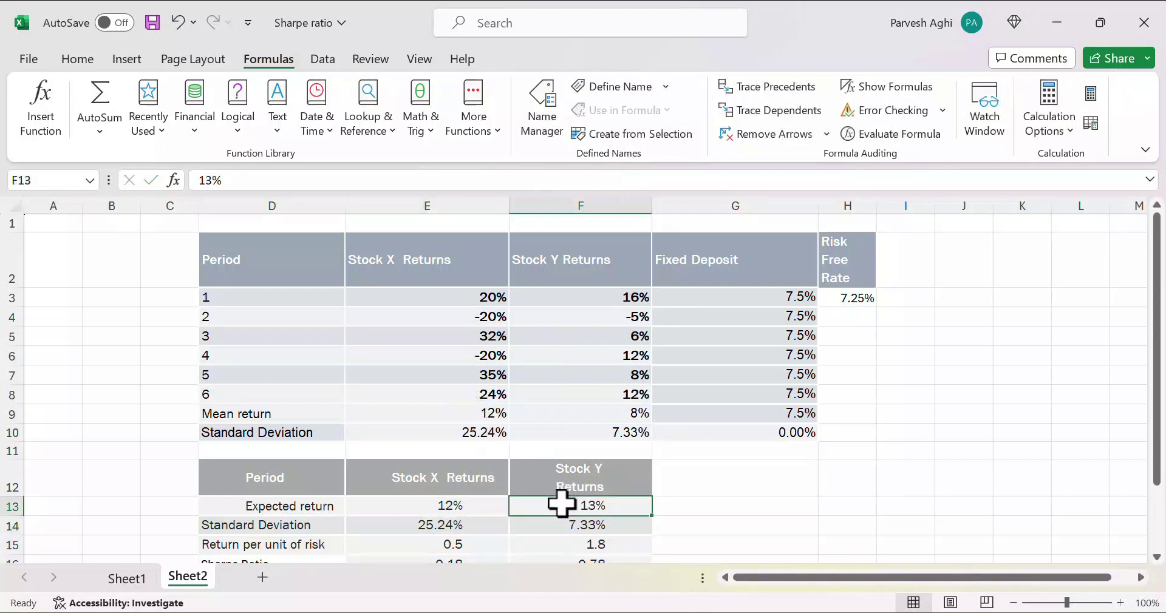
pyautogui.write('+')
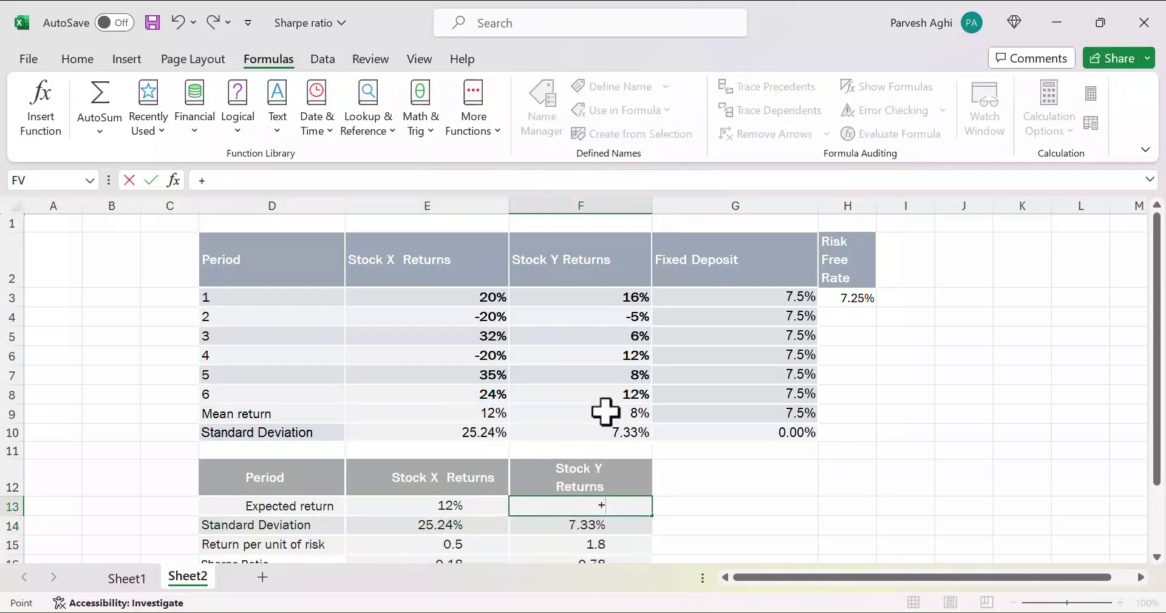
pyautogui.click(605, 412)
pyautogui.press('Return')
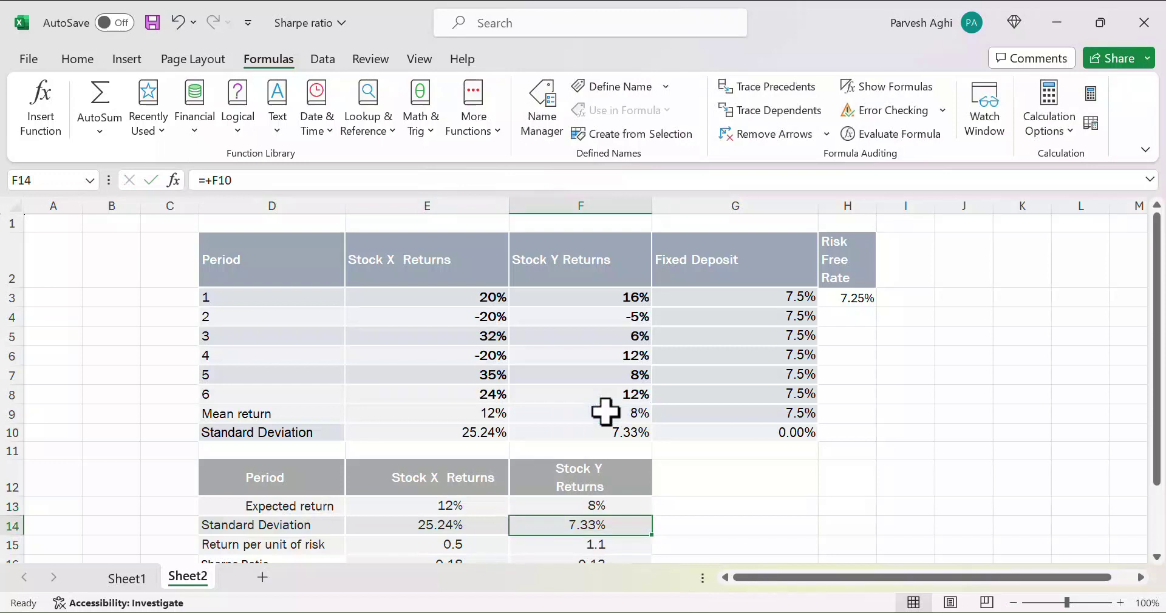
# Step: Examine the standard deviation, return per unit of risk and Sharpe ratio of both stocks in rows 14 to 16
pyautogui.press('Return')
pyautogui.press('Return')
pyautogui.press('Return')
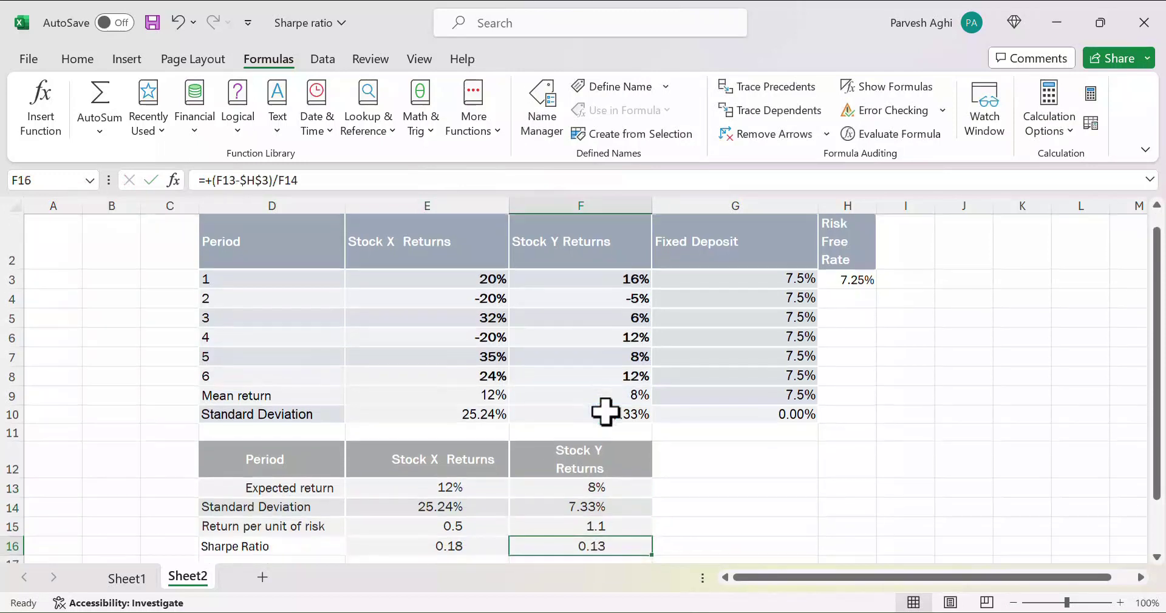
pyautogui.press('Up')
pyautogui.press('Up')
pyautogui.press('Left')
pyautogui.press('Left')
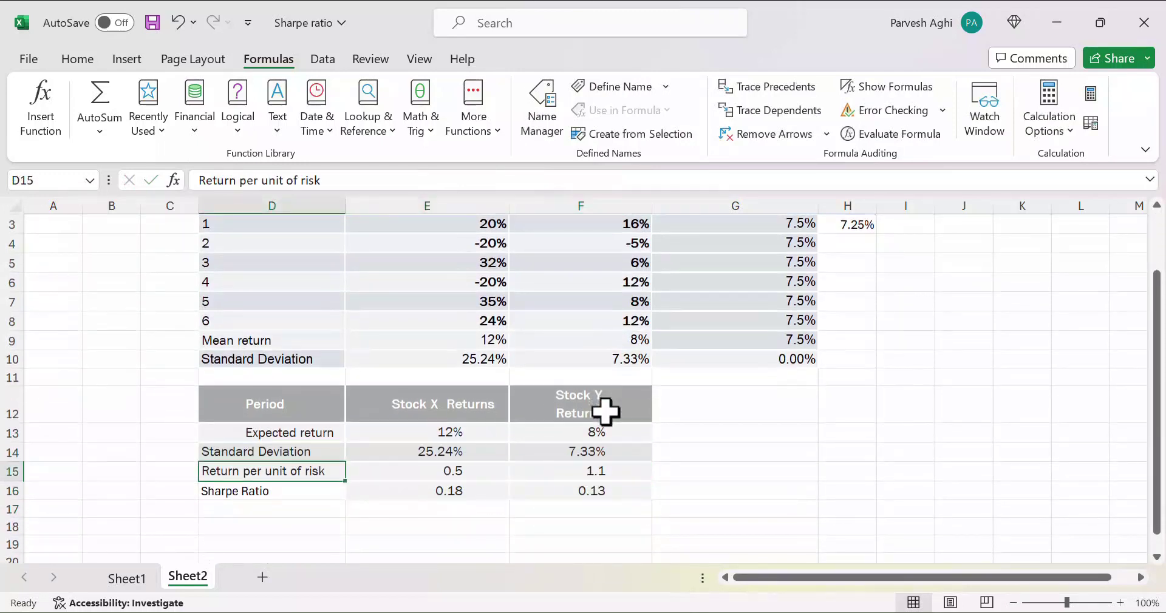
pyautogui.press('Up')
pyautogui.press('Right')
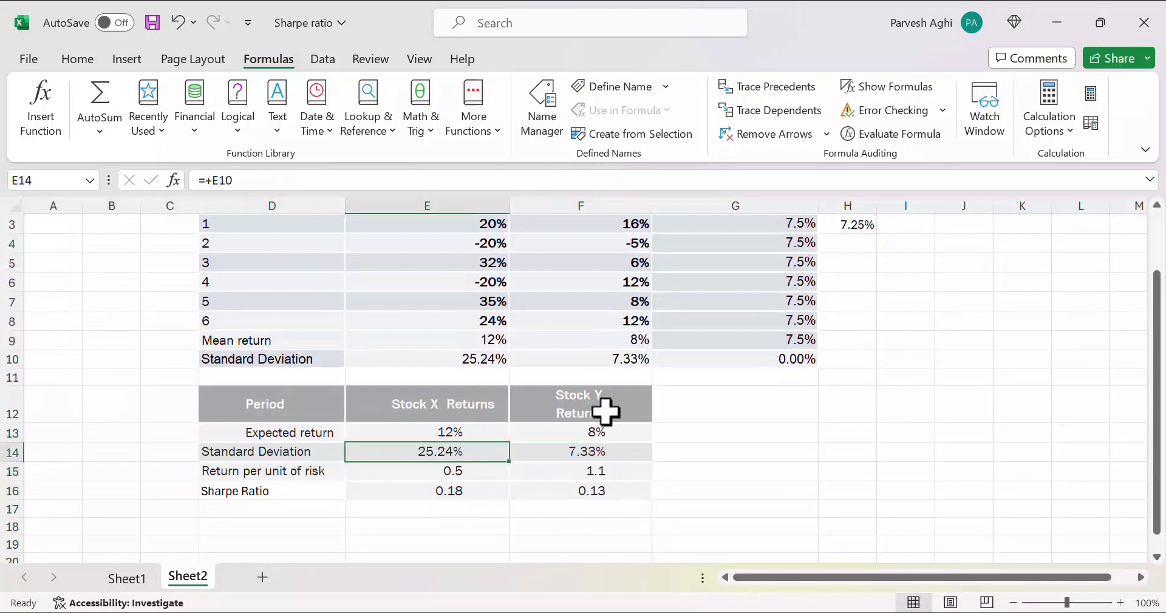
# Step: Compare the formulas for standard deviation, return per unit of risk and Sharpe ratio between Stock X and Stock Y
pyautogui.press('Up')
pyautogui.press('Up')
pyautogui.press('Up')
pyautogui.press('Down')
pyautogui.press('Down')
pyautogui.press('Down')
pyautogui.press('Right')
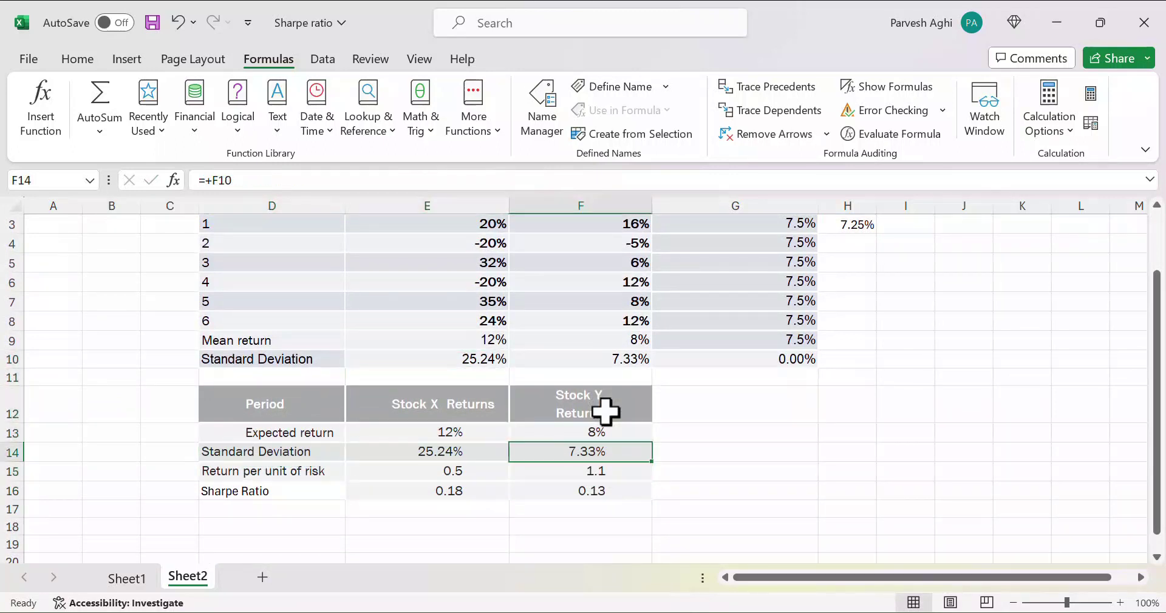
pyautogui.press('Down')
pyautogui.press('Left')
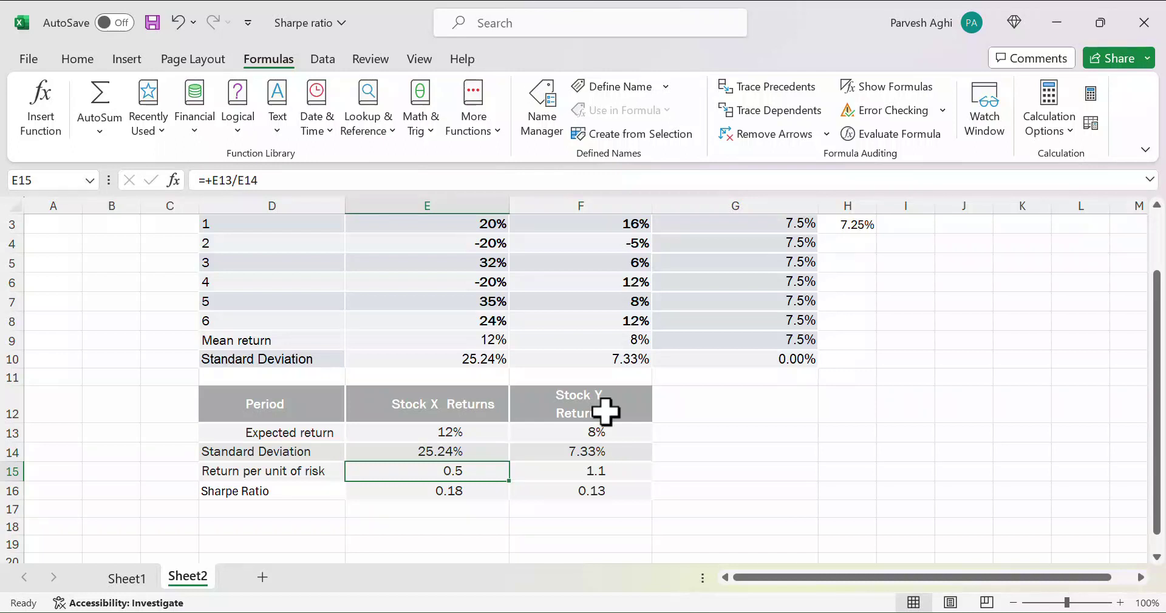
pyautogui.press('Right')
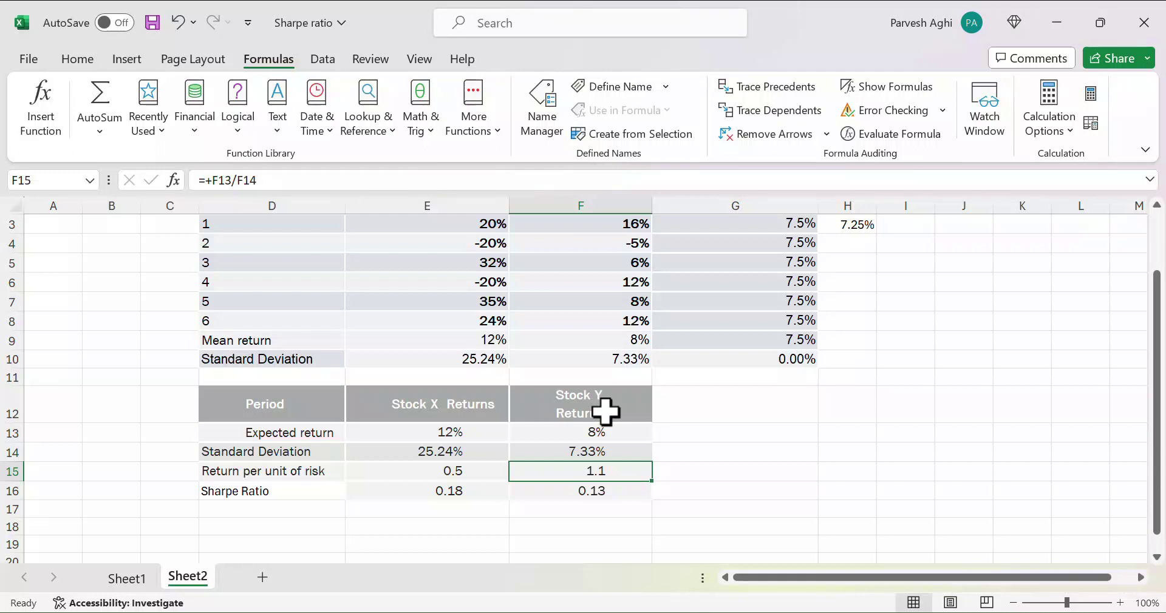
pyautogui.press('Down')
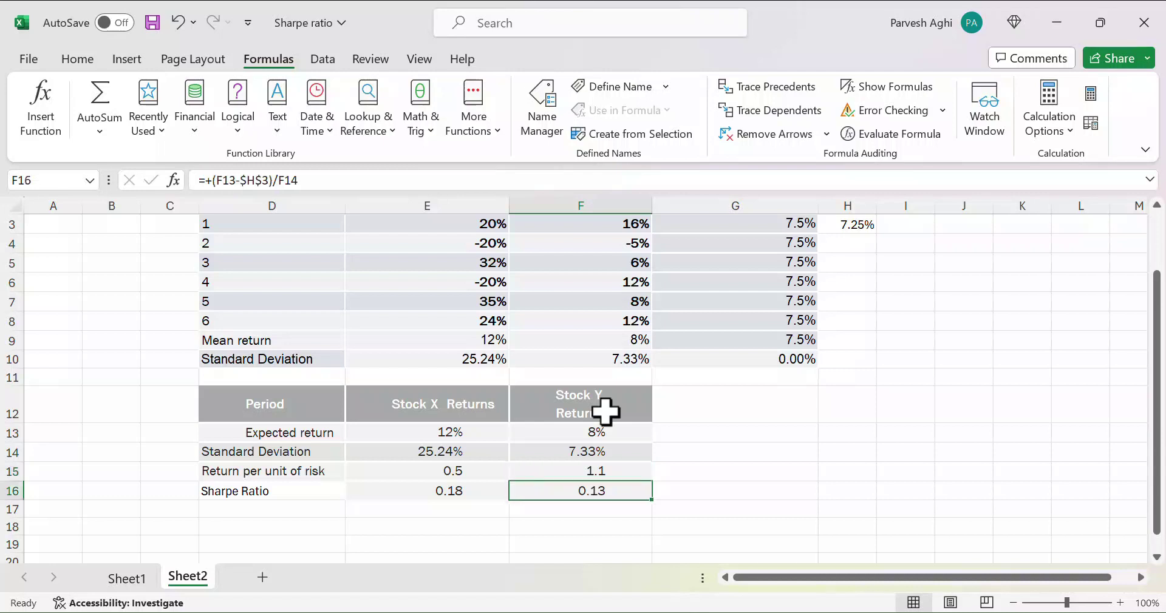
pyautogui.press('Left')
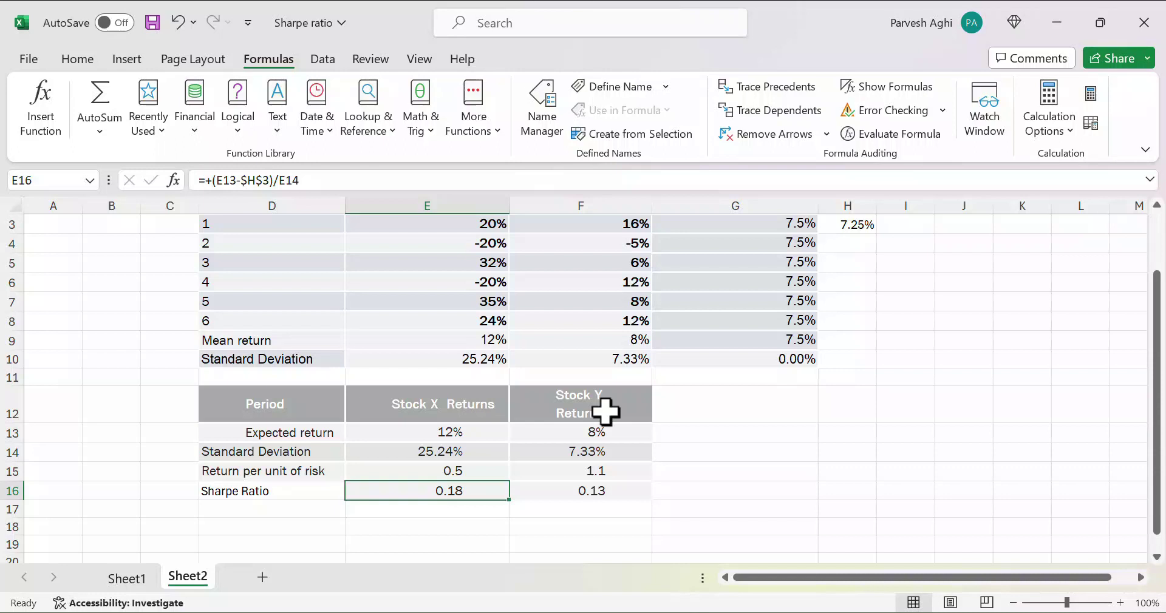
# Step: Examine the risk-free rate in H3 that the Sharpe ratio formulas refer to
pyautogui.press('Right')
pyautogui.press('Right')
pyautogui.press('Up')
pyautogui.press('Up')
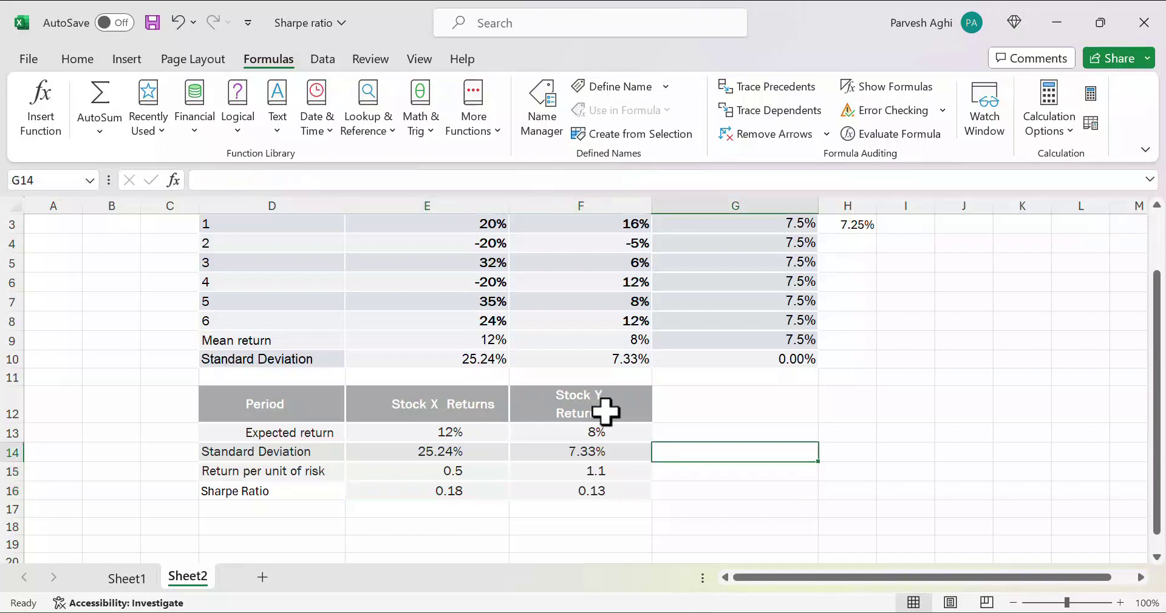
pyautogui.hotkey('ctrl', 'Up')
pyautogui.hotkey('ctrl', 'Up')
pyautogui.hotkey('ctrl', 'Up')
pyautogui.press('Down')
pyautogui.press('Right')
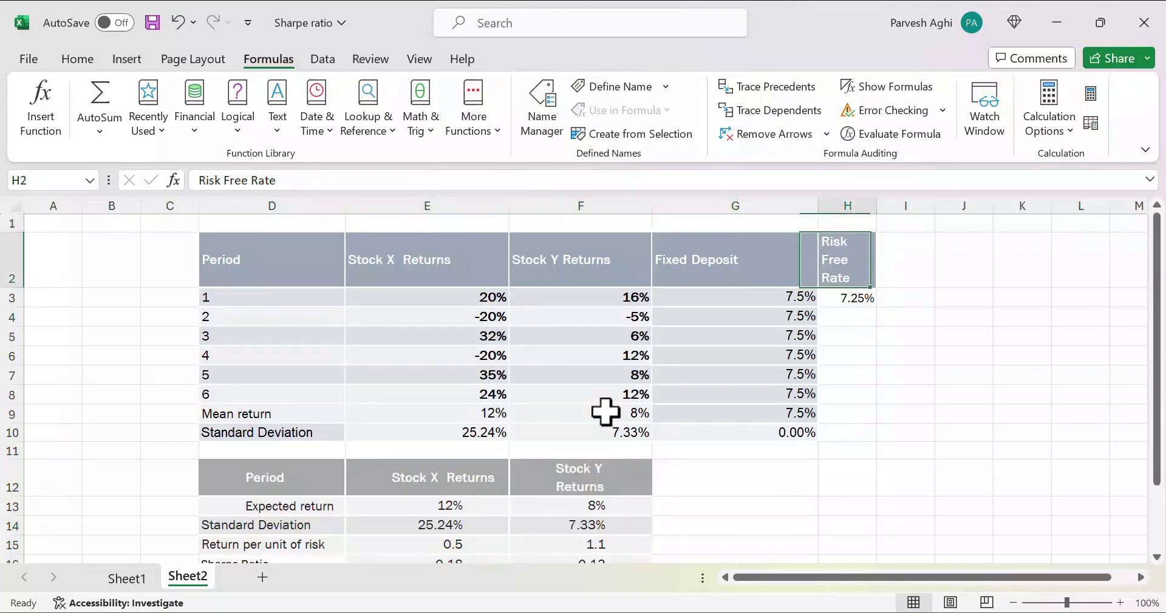
pyautogui.press('Down')
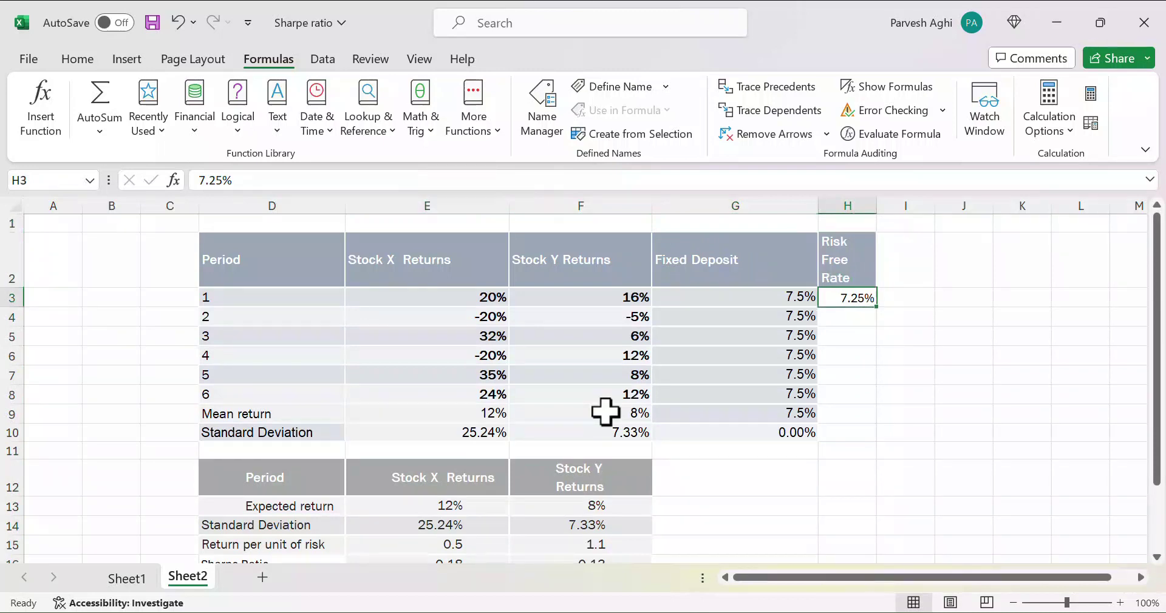
# Step: Trace the precedents of the Stock X Sharpe ratio in E16 and remove the tracing arrows
pyautogui.press('Down')
pyautogui.press('Down')
pyautogui.press('Down')
pyautogui.press('Down')
pyautogui.press('Down')
pyautogui.press('Down')
pyautogui.press('Down')
pyautogui.press('Down')
pyautogui.press('Down')
pyautogui.press('Down')
pyautogui.press('Down')
pyautogui.press('Down')
pyautogui.press('Down')
pyautogui.press('Down')
pyautogui.press('Down')
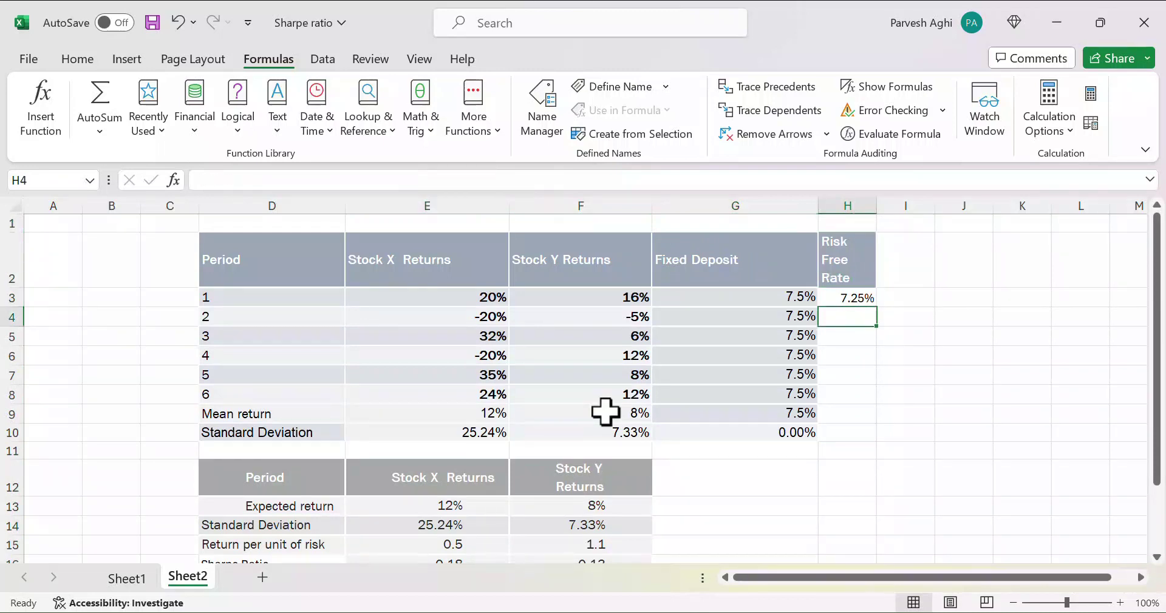
pyautogui.press('Up')
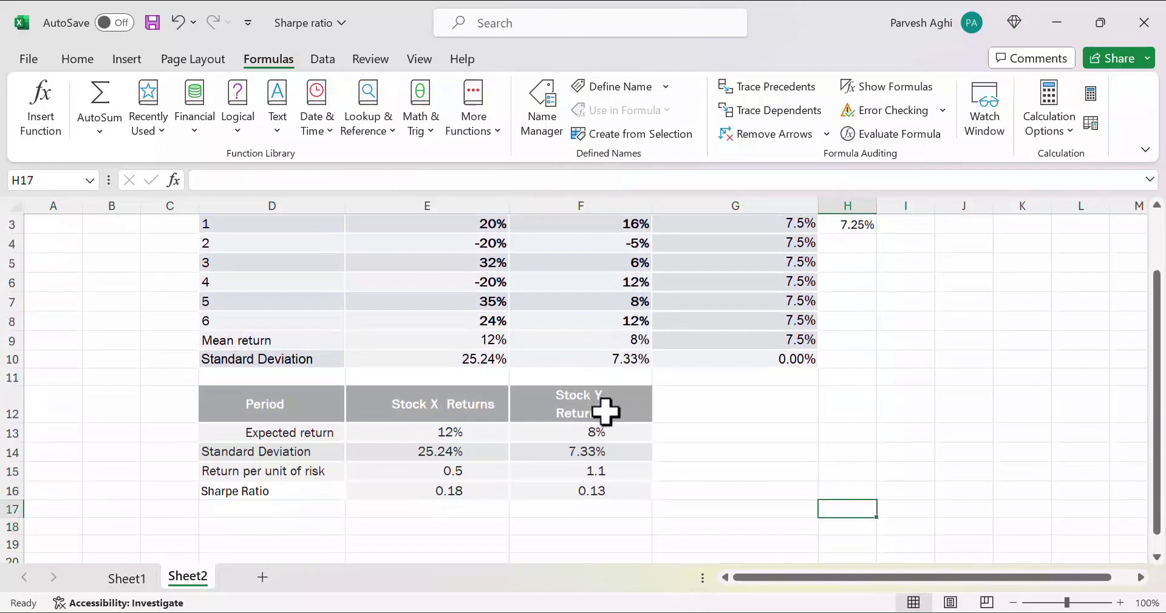
pyautogui.press('Up')
pyautogui.press('Left')
pyautogui.press('Left')
pyautogui.press('Left')
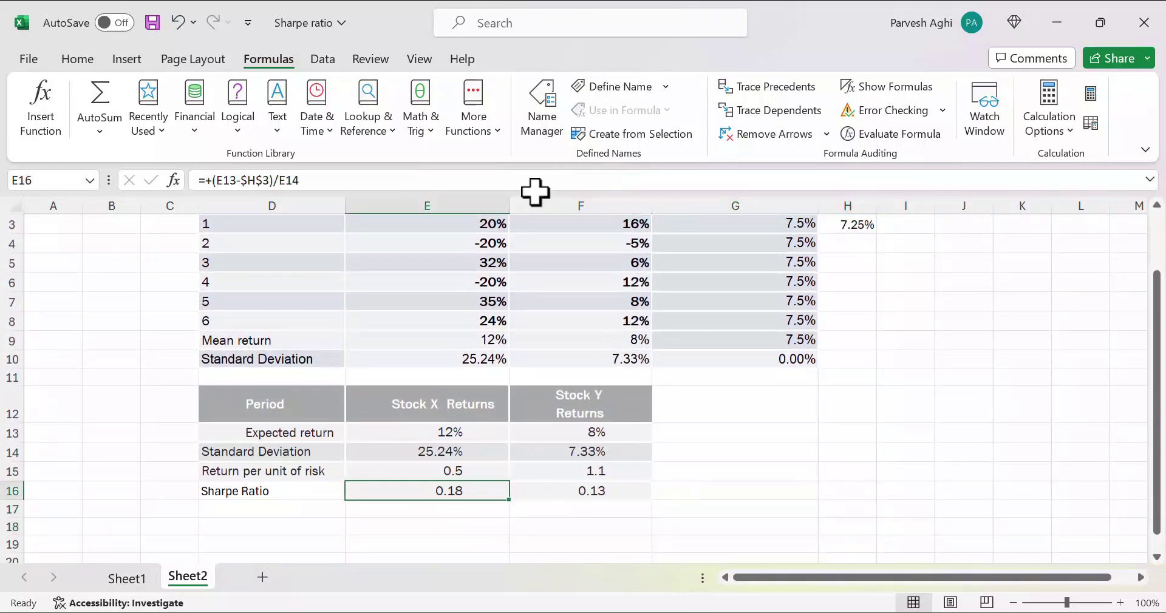
pyautogui.click(746, 92)
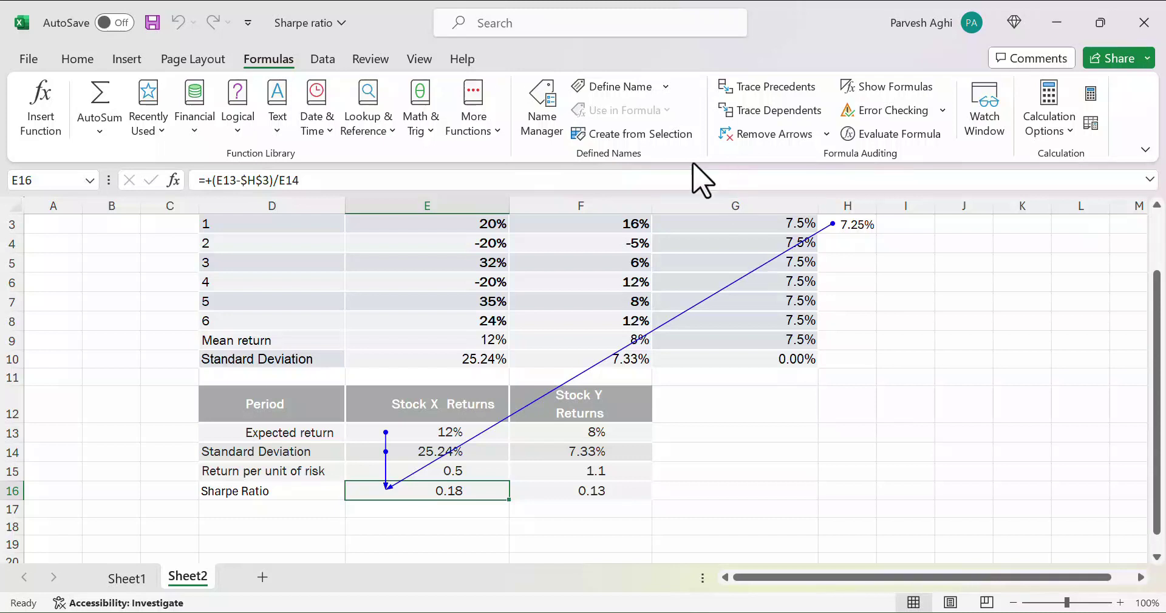
pyautogui.click(759, 135)
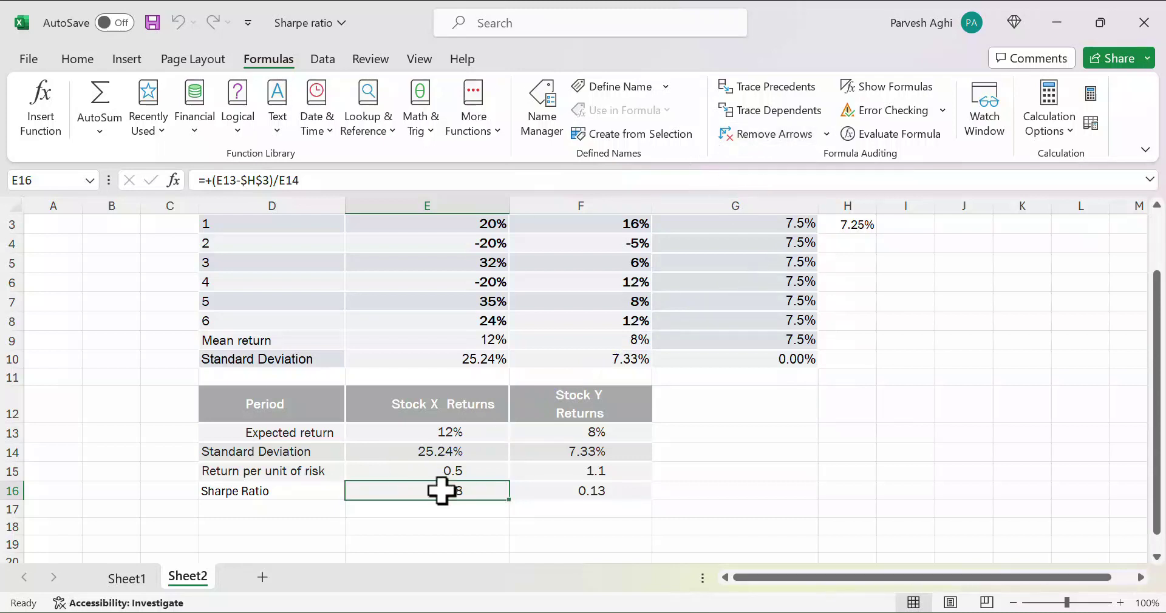
pyautogui.click(792, 79)
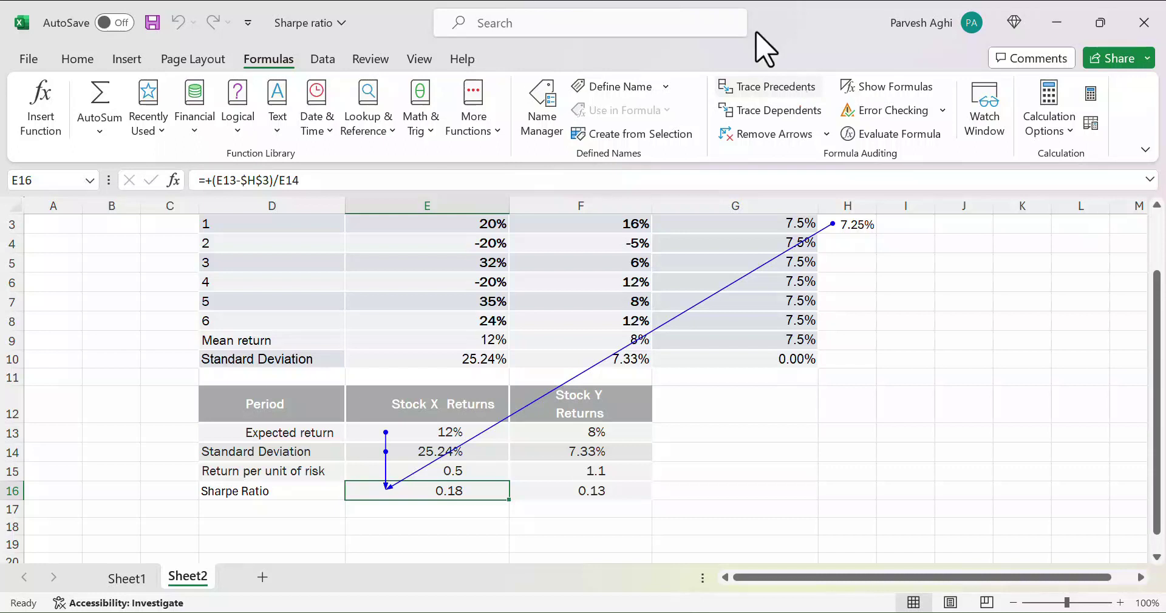
pyautogui.click(771, 137)
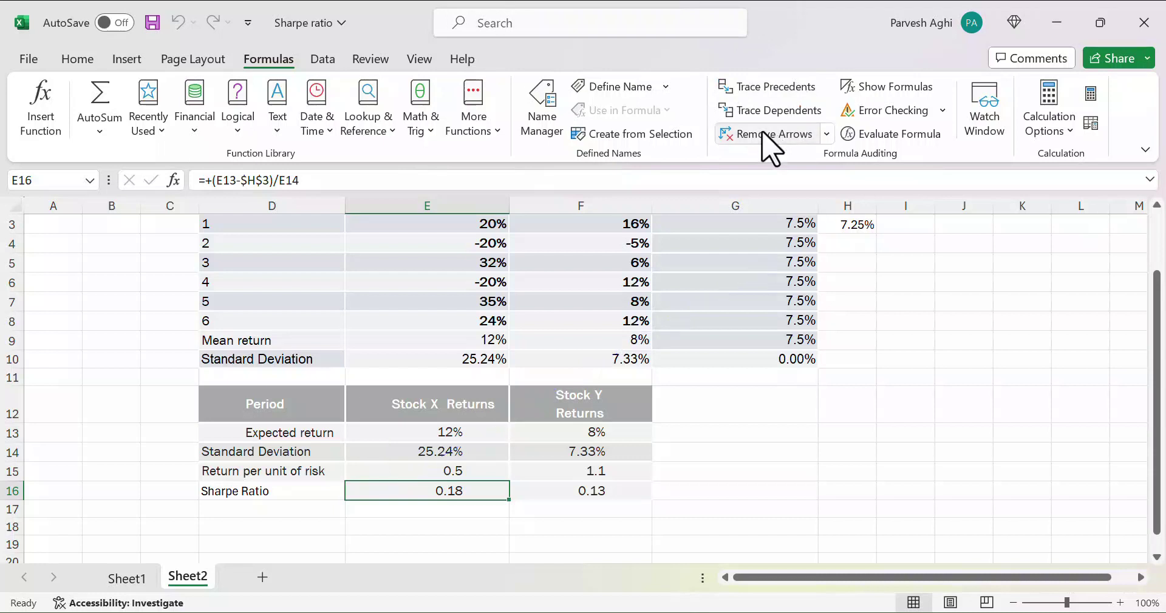
# Step: Compare the Sharpe ratios of Stock X in E16 and Stock Y in F16
pyautogui.press('Down')
pyautogui.press('Down')
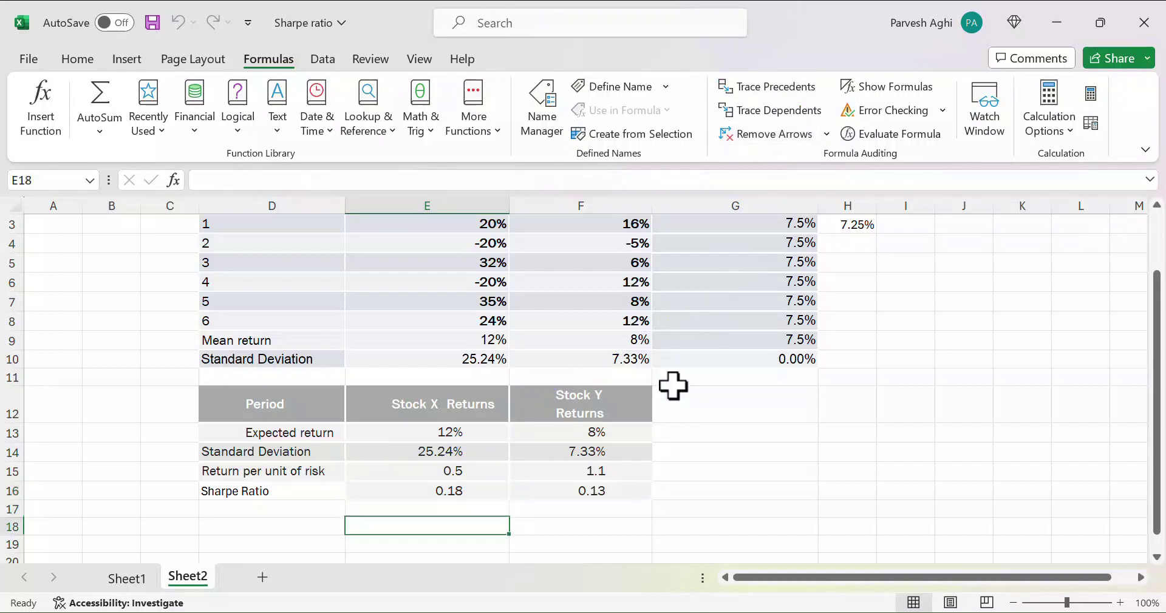
pyautogui.press('Up')
pyautogui.press('Up')
pyautogui.press('Right')
pyautogui.press('Left')
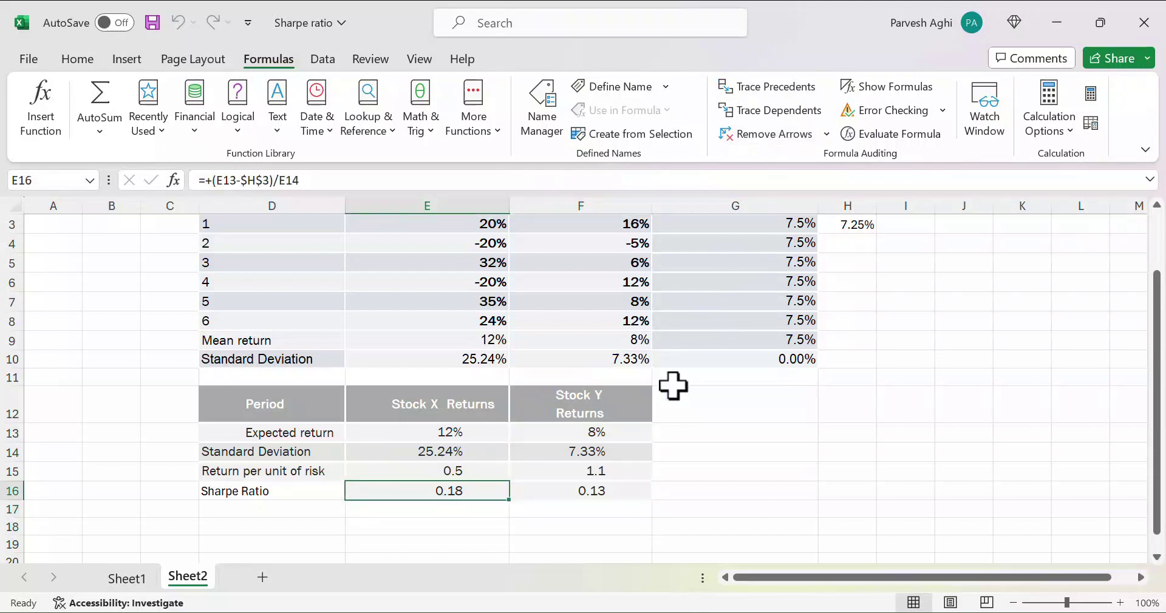
pyautogui.press('Right')
pyautogui.press('Left')
pyautogui.press('Right')
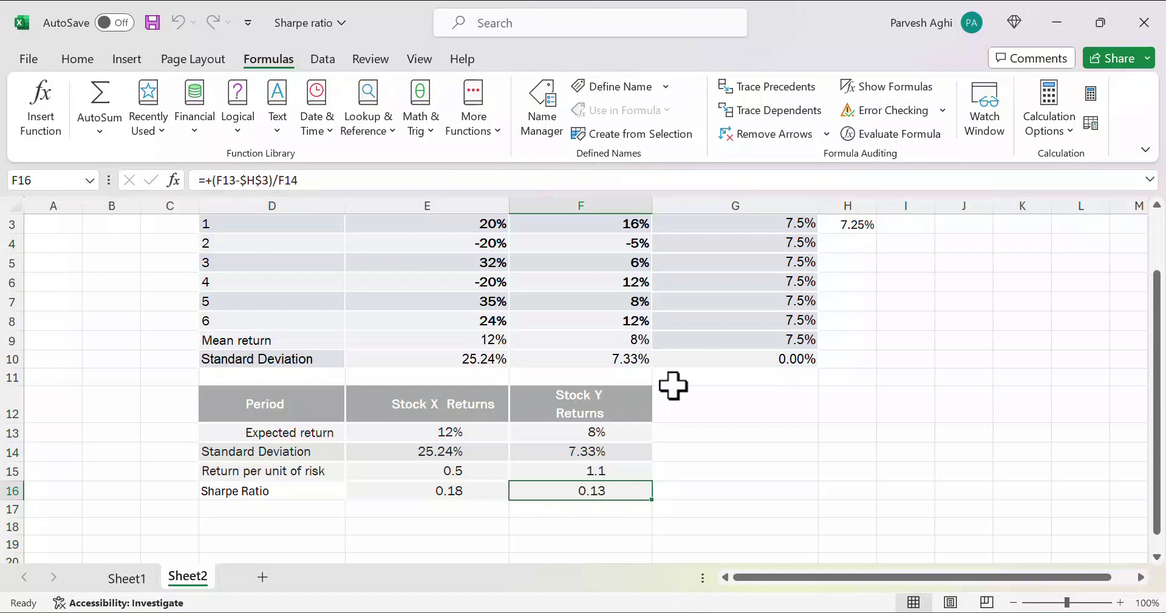
pyautogui.press('Up')
pyautogui.press('Up')
pyautogui.press('Up')
pyautogui.press('Up')
pyautogui.press('Up')
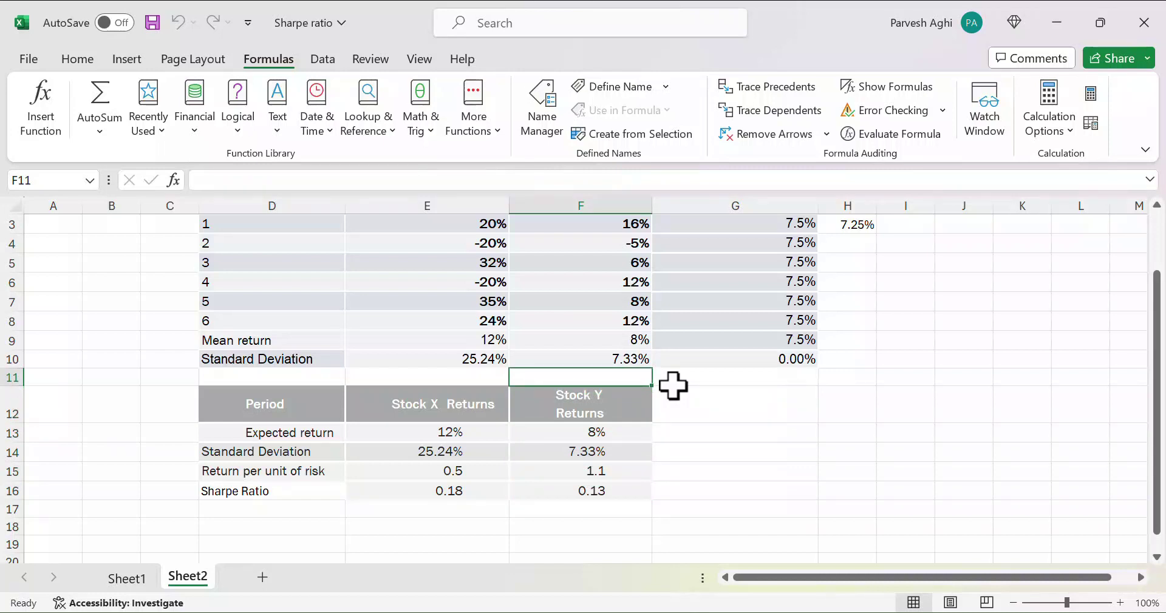
pyautogui.click(594, 491)
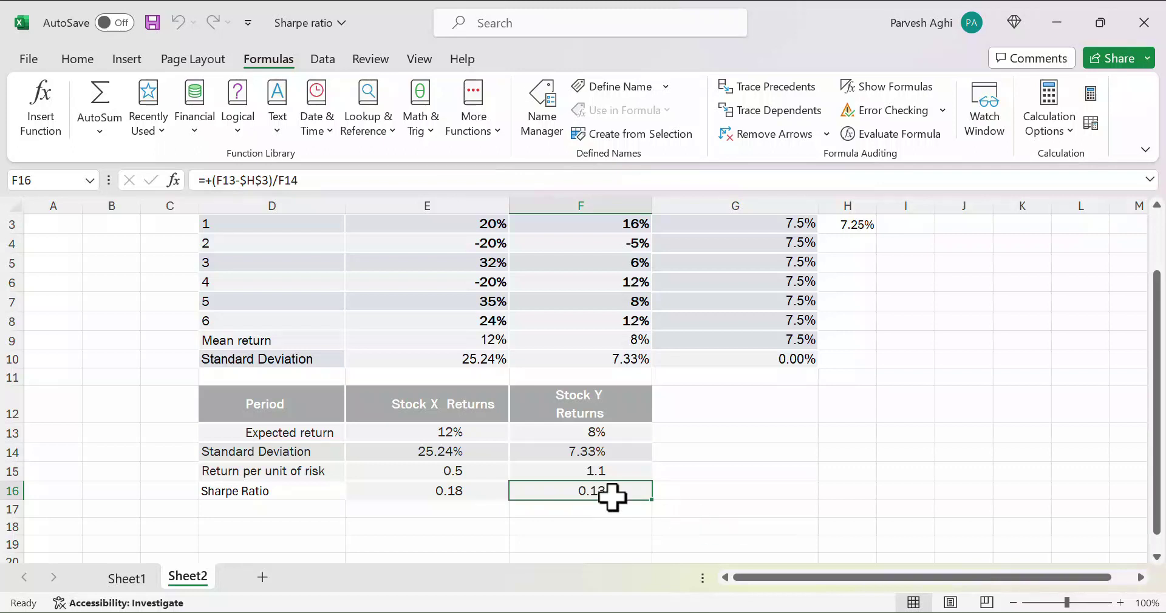
pyautogui.write('+')
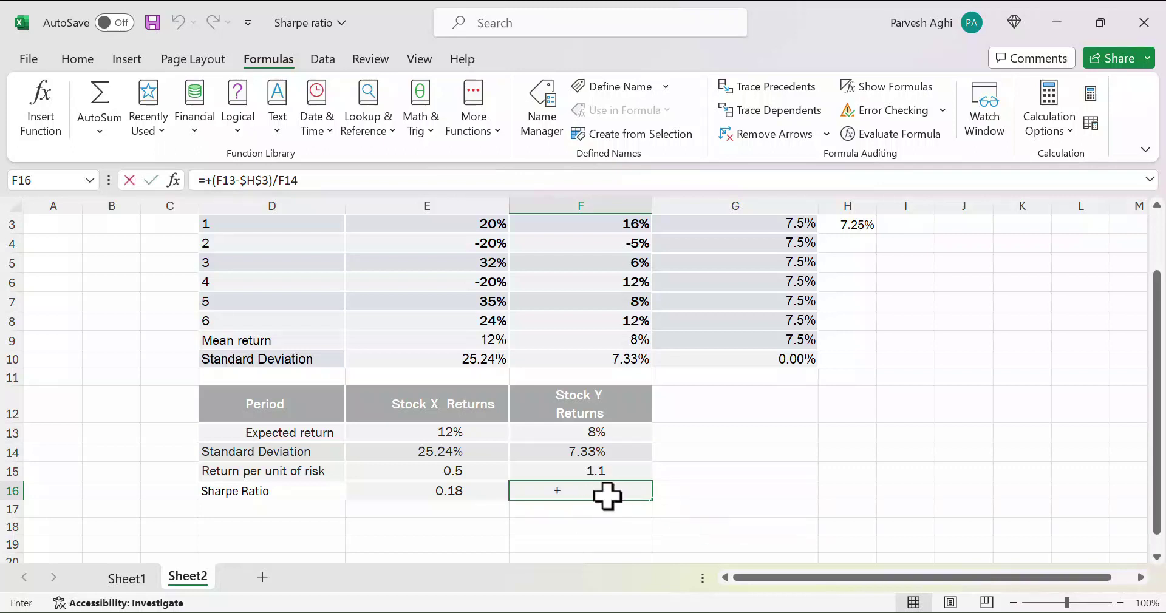
pyautogui.press('Up')
pyautogui.press('Up')
pyautogui.press('Up')
pyautogui.write('/')
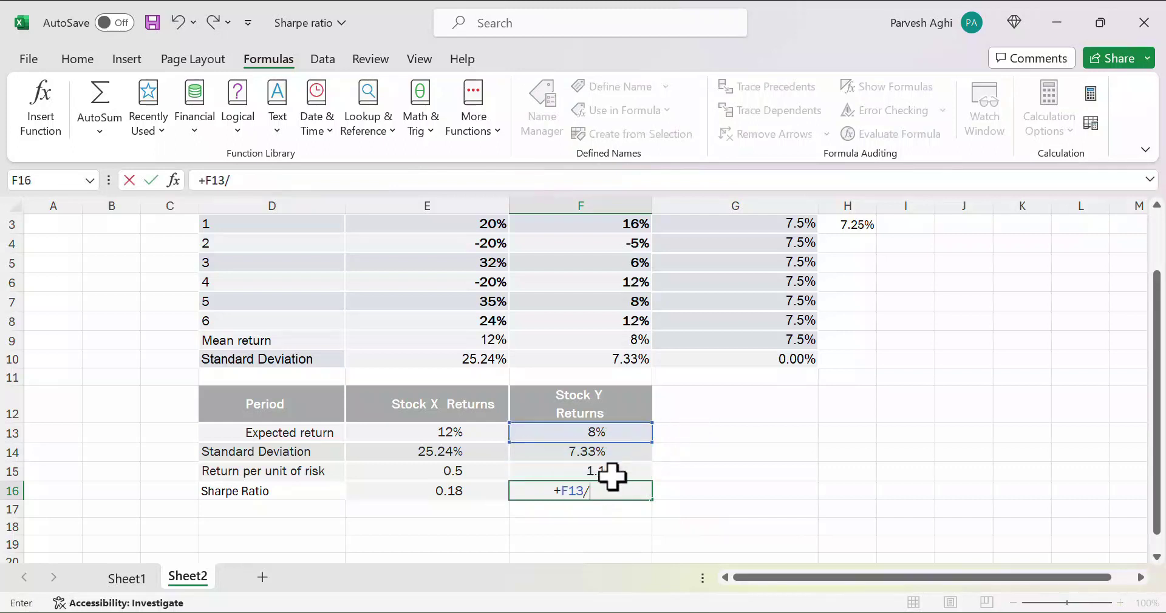
pyautogui.click(585, 492)
pyautogui.press('Return')
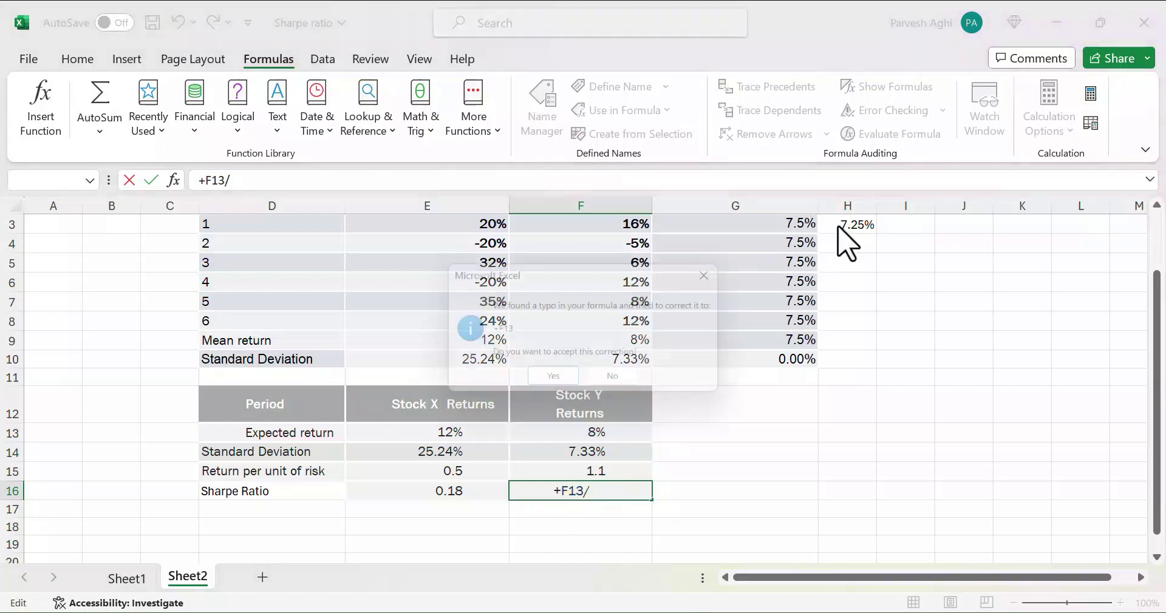
pyautogui.press('Escape')
pyautogui.press('Return')
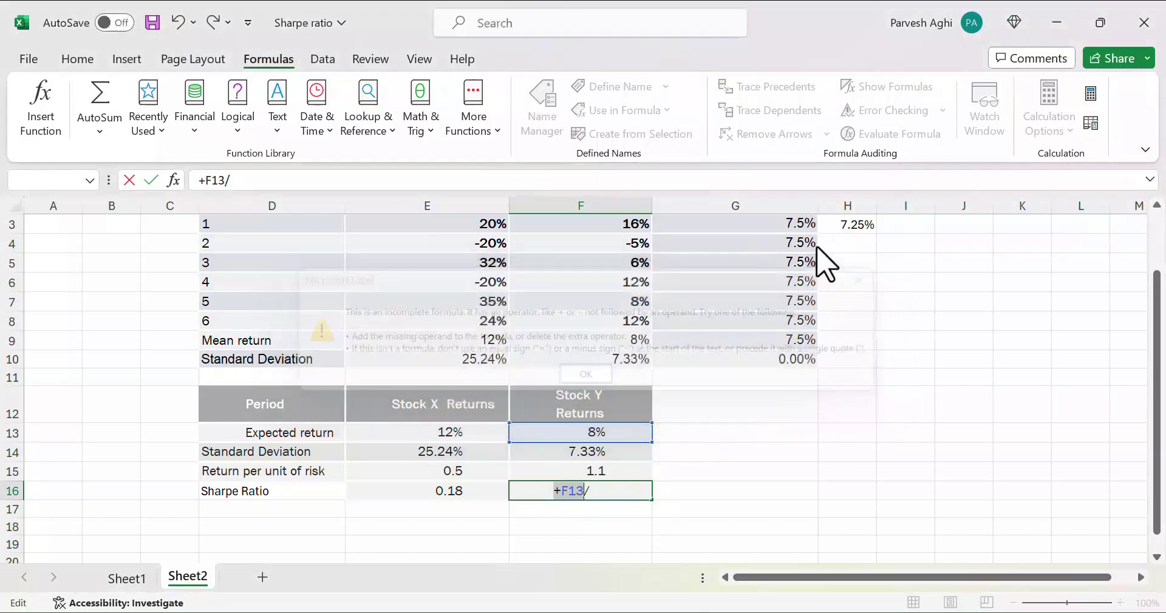
pyautogui.press('Escape')
# Step: Re-enter the Stock Y Sharpe ratio in F16 as expected return minus risk-free rate, divided by standard deviation: +(F13-H3)/F14
pyautogui.write('+')
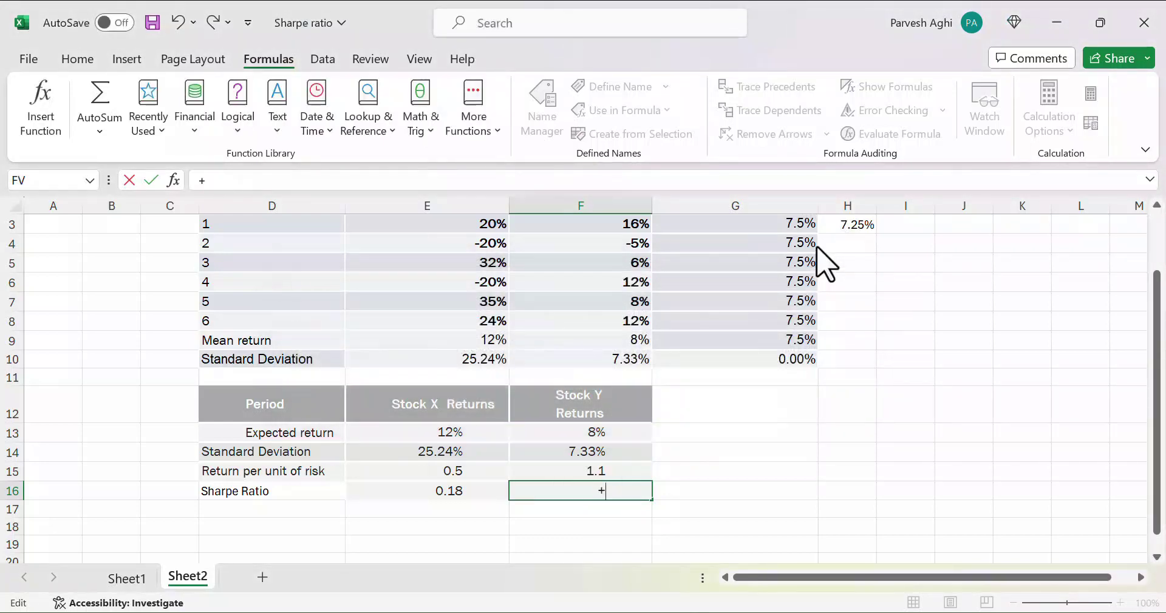
pyautogui.click(595, 434)
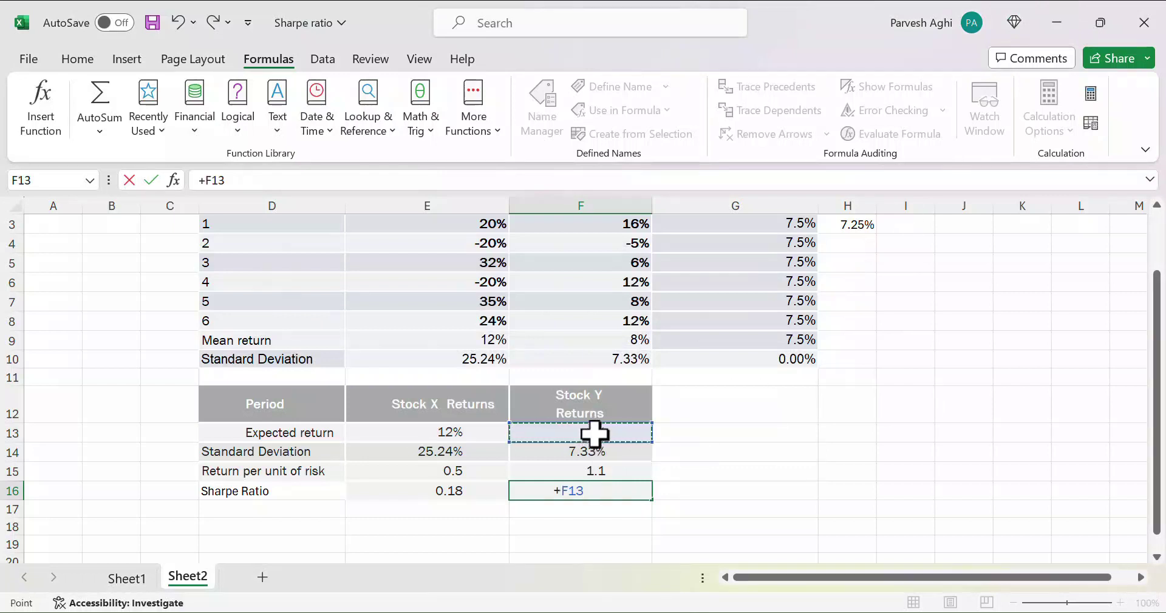
pyautogui.write('-')
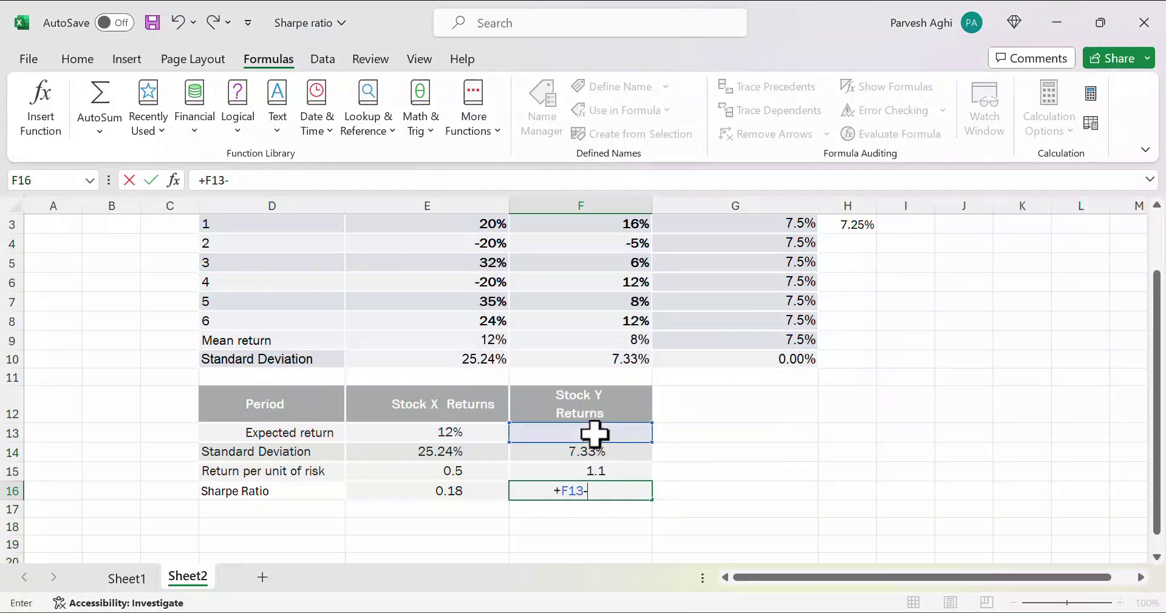
pyautogui.click(856, 224)
pyautogui.click(255, 180)
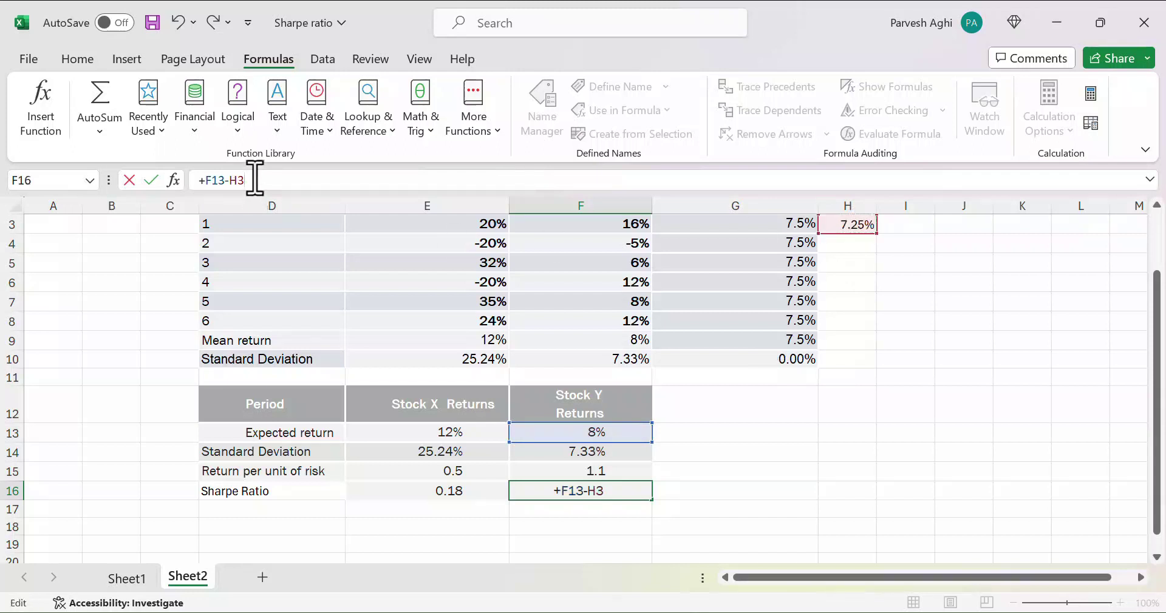
pyautogui.write(')')
pyautogui.click(208, 181)
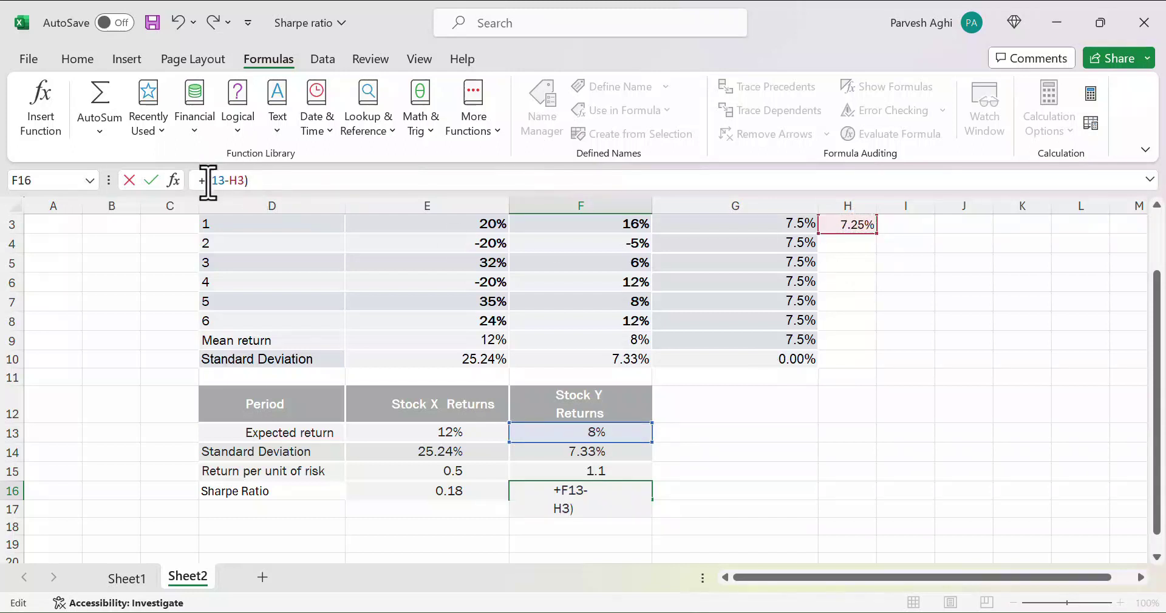
pyautogui.write('(')
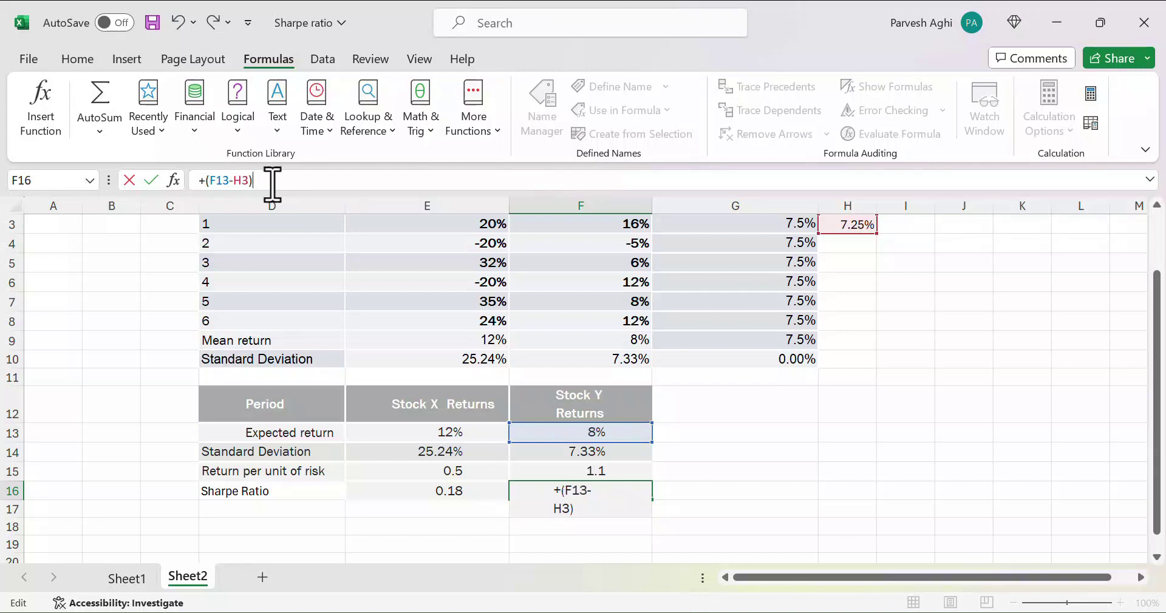
pyautogui.write('/')
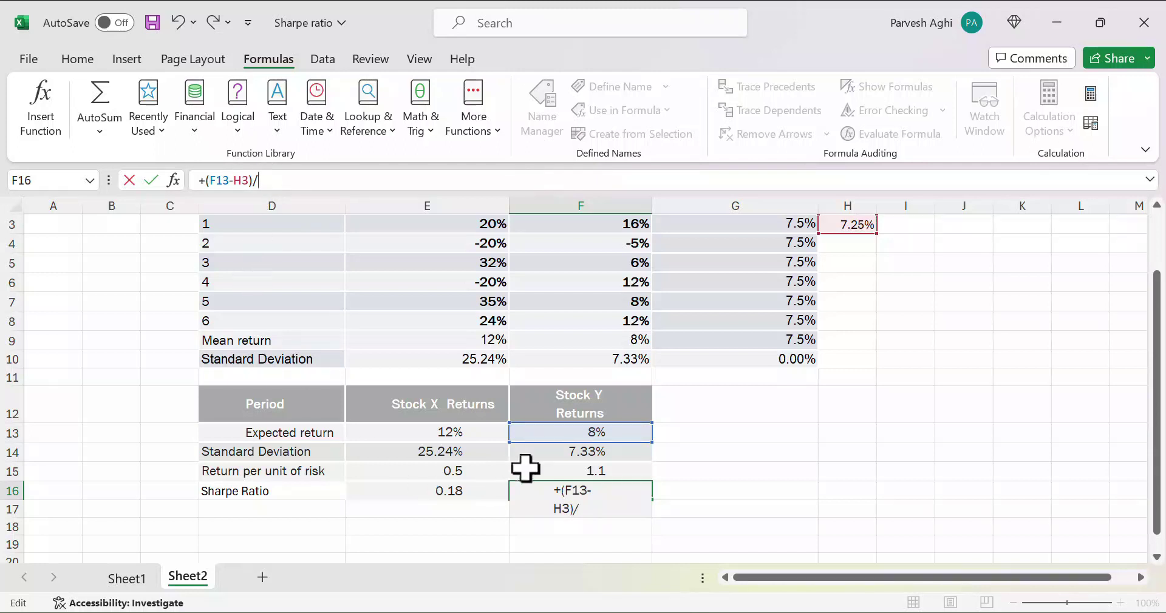
pyautogui.click(548, 451)
pyautogui.press('Return')
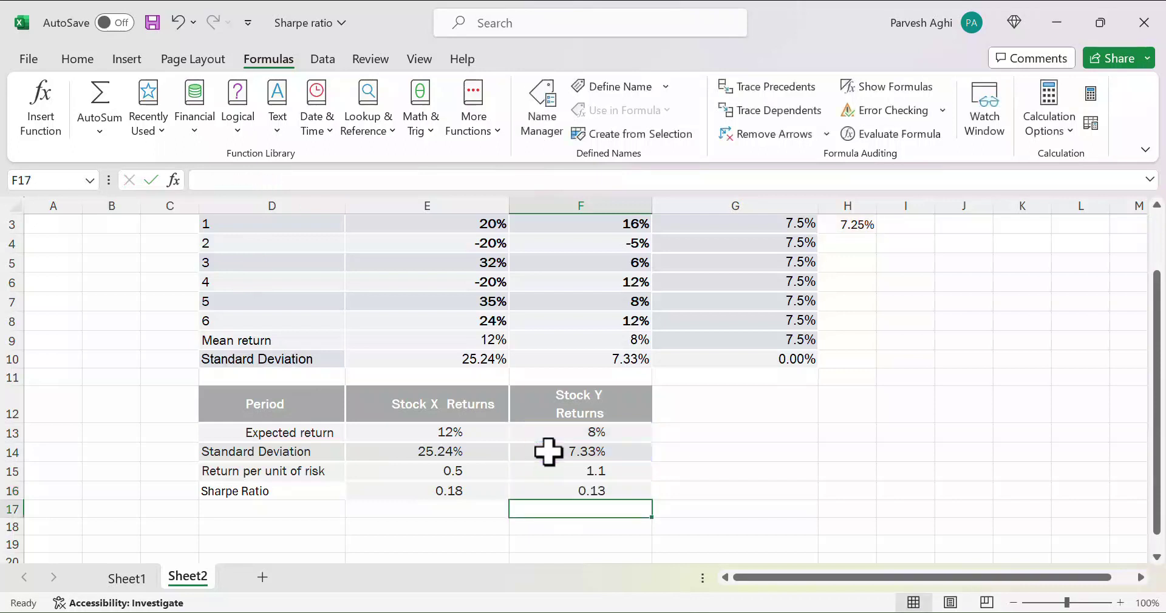
pyautogui.click(571, 490)
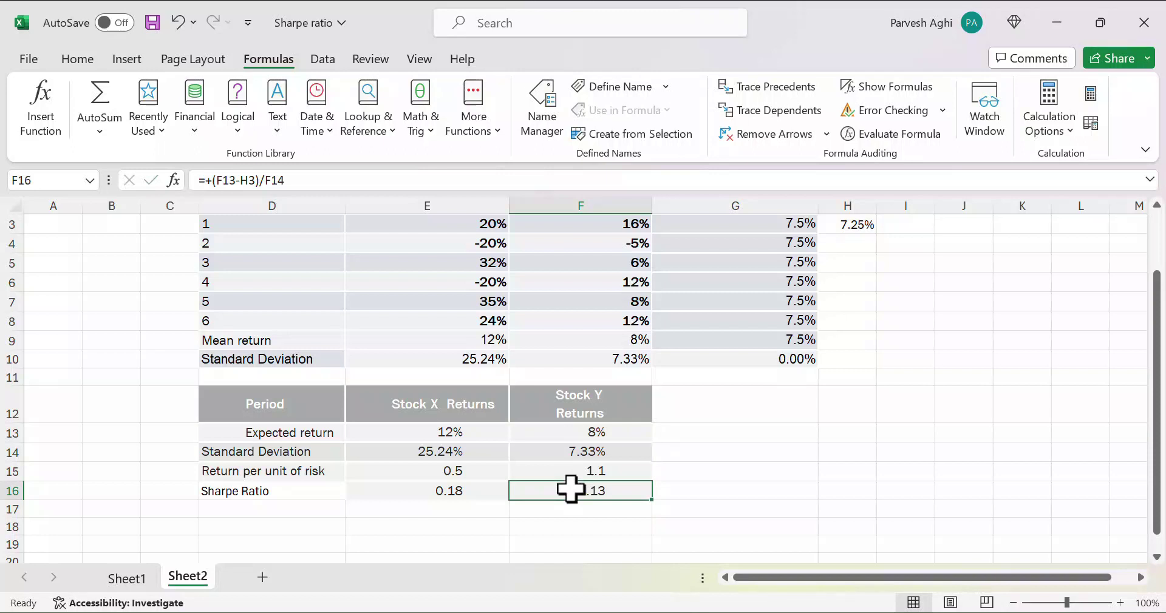
# Step: Re-enter the Stock X Sharpe ratio in E16 as expected return minus risk-free rate, divided by standard deviation: +(E13-H3)/E14
pyautogui.click(443, 493)
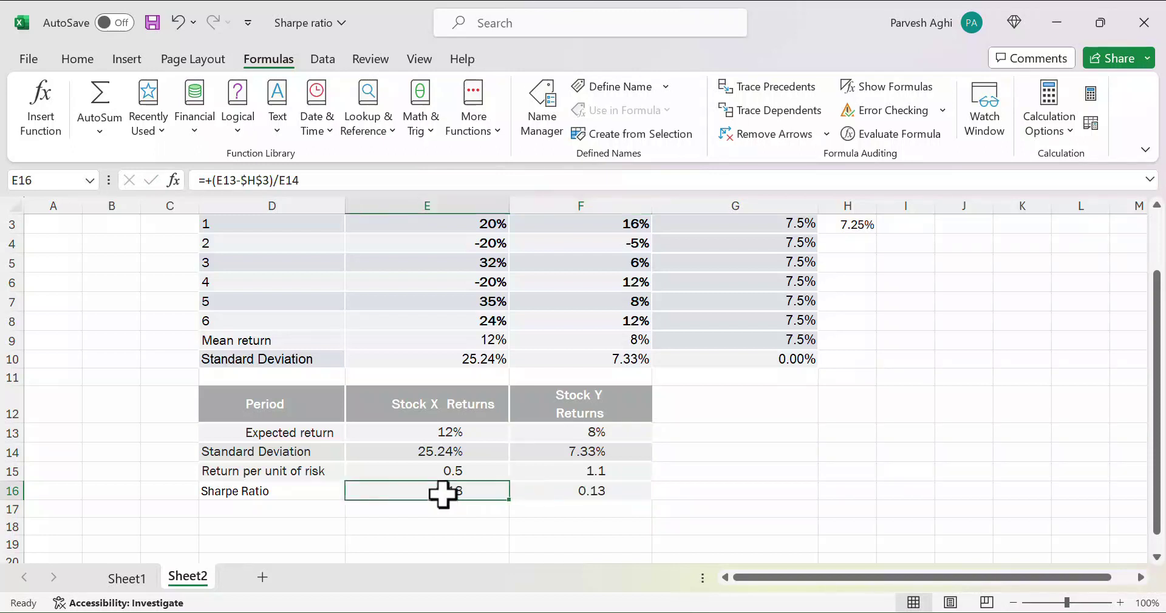
pyautogui.write('+')
pyautogui.press('Up')
pyautogui.press('Up')
pyautogui.press('Up')
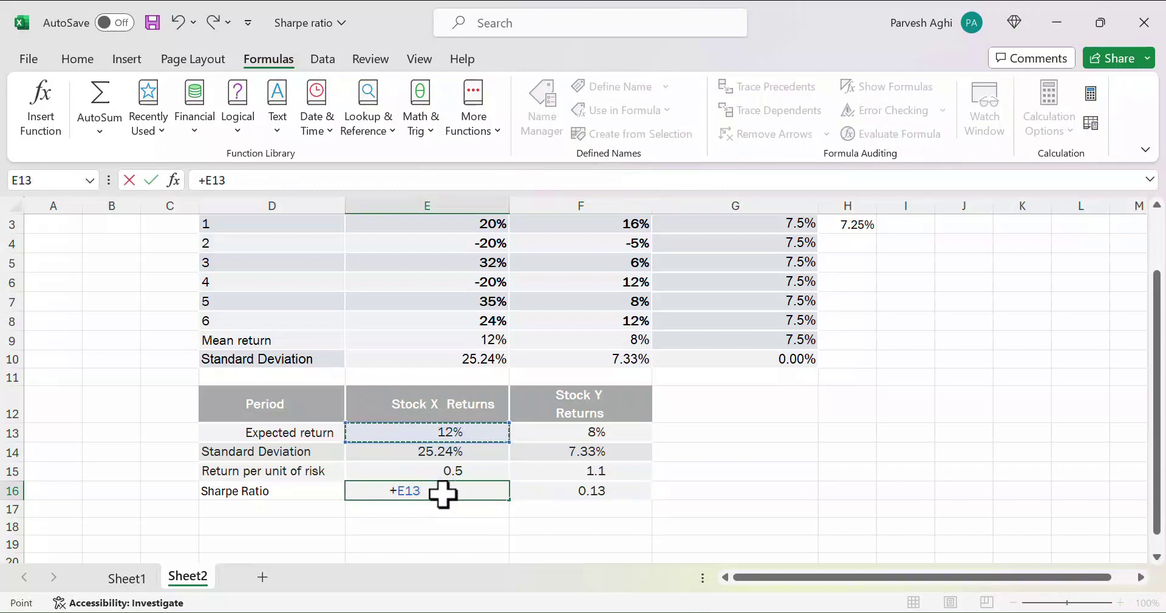
pyautogui.write('-')
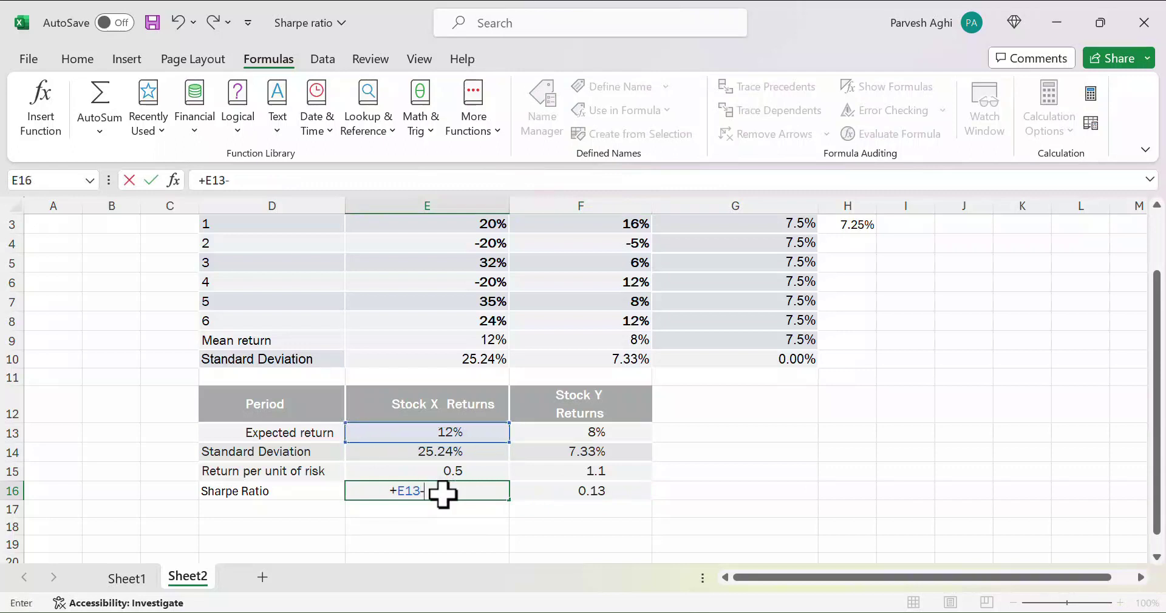
pyautogui.click(848, 224)
pyautogui.write('3')
pyautogui.press('BackSpace')
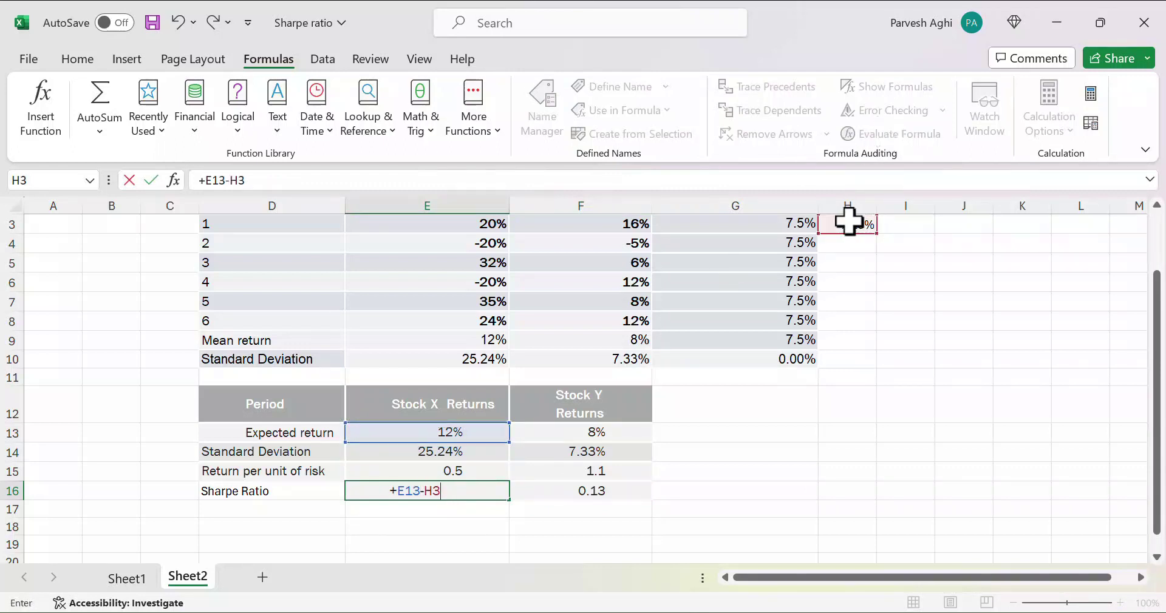
pyautogui.write(')')
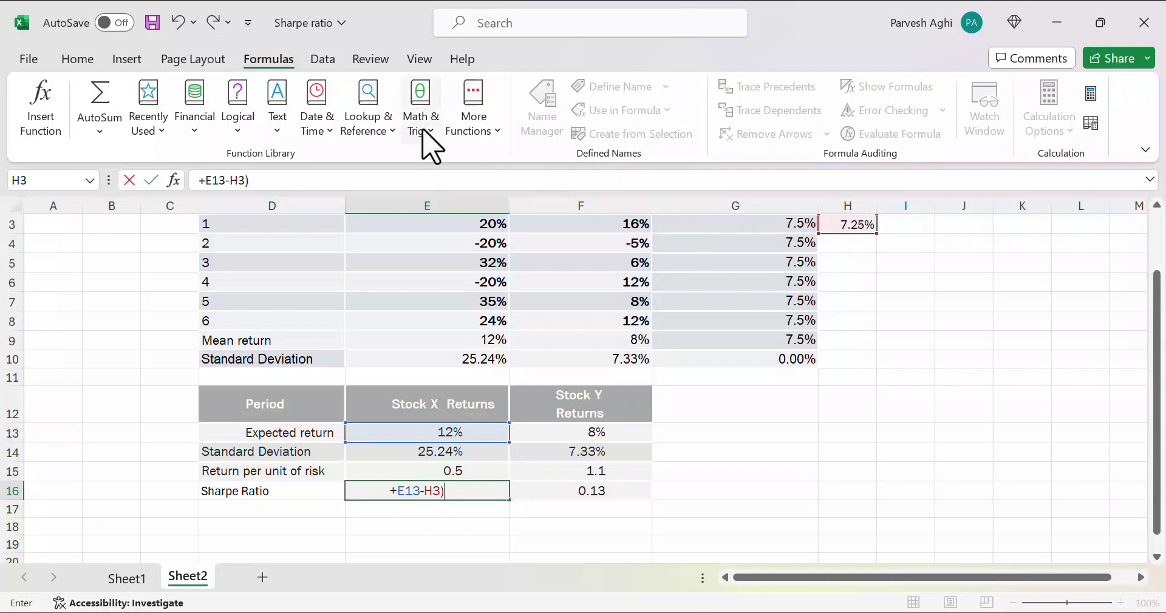
pyautogui.click(208, 179)
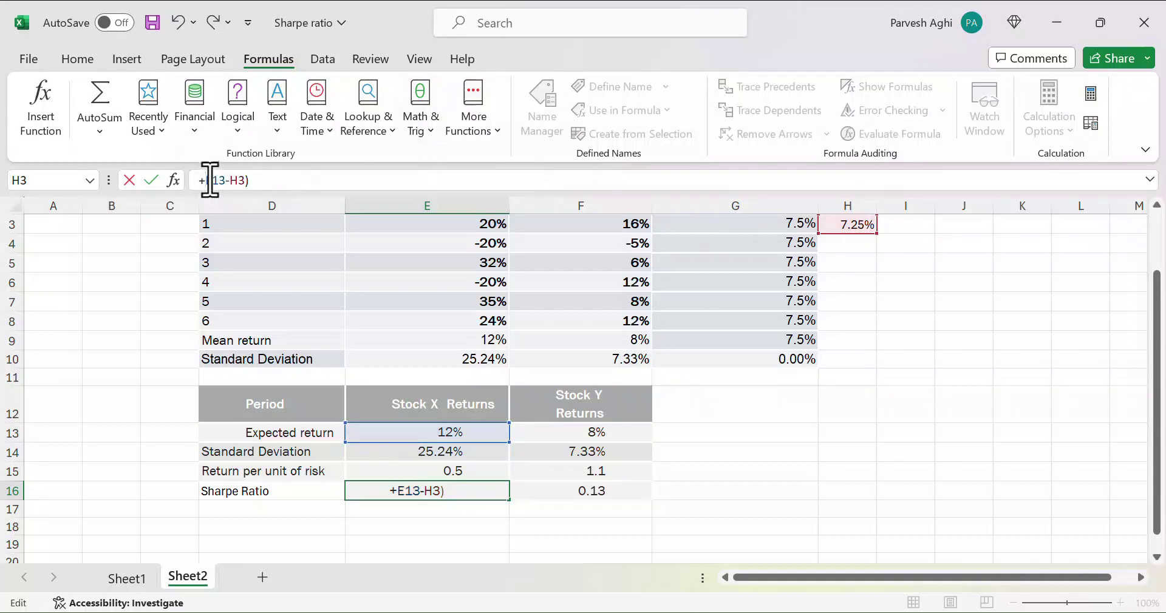
pyautogui.write('(')
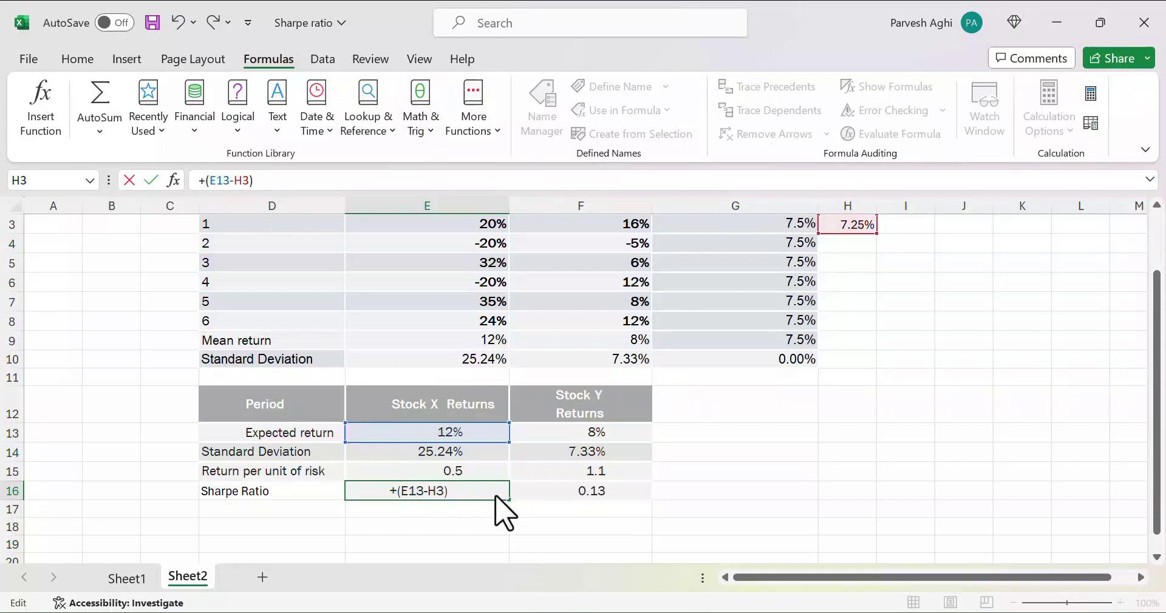
pyautogui.click(464, 494)
pyautogui.write('/')
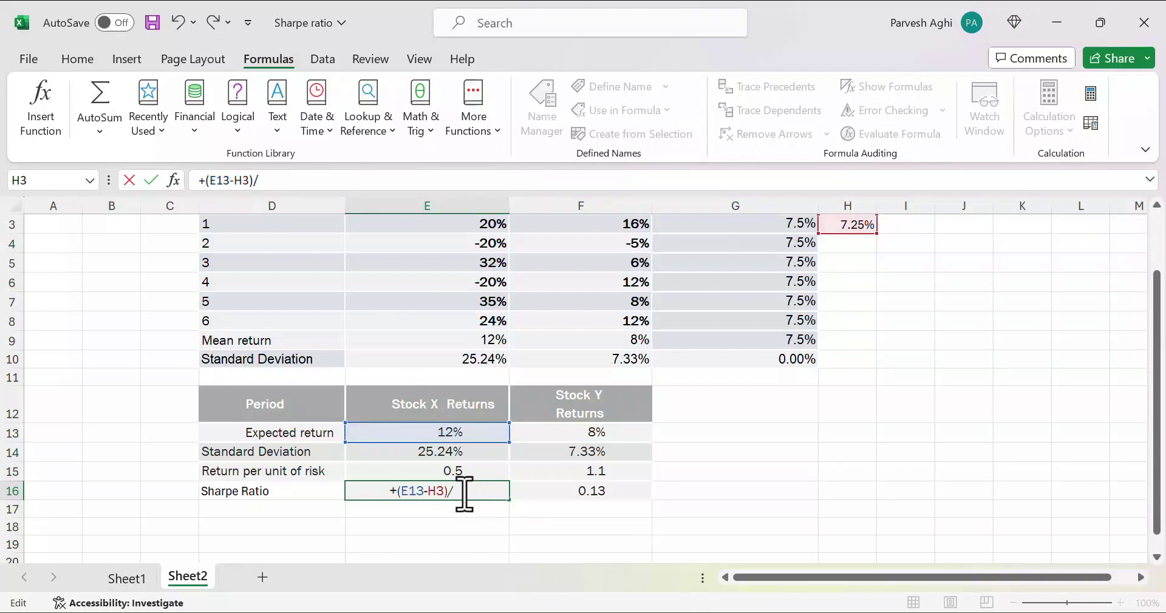
pyautogui.click(445, 452)
pyautogui.press('Return')
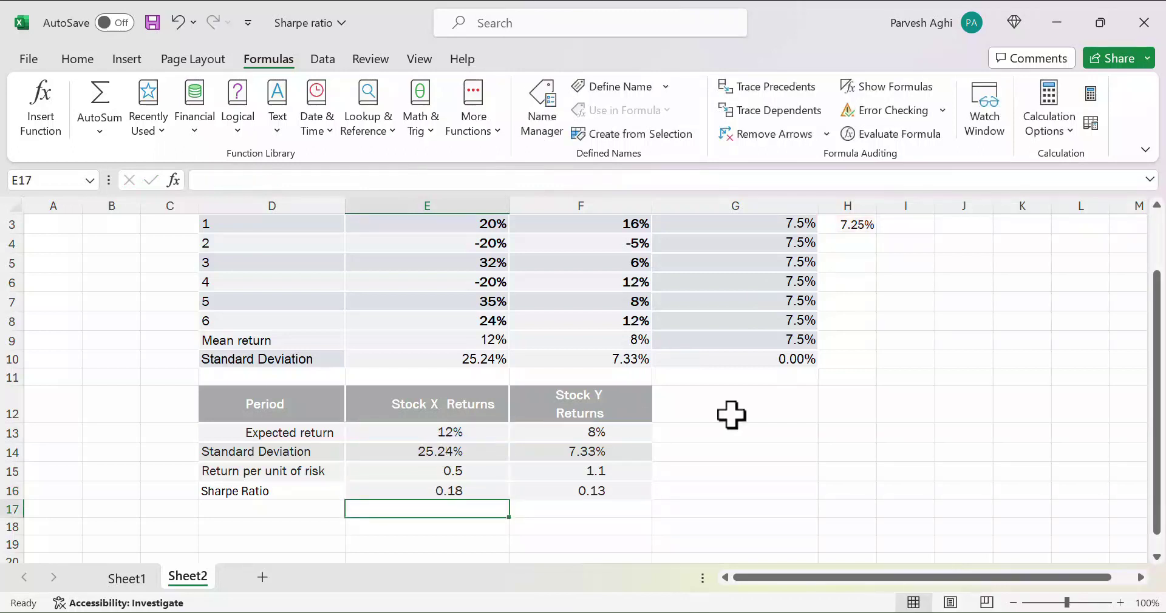
# Step: Set the Stock Y return for period 1 in F3 to 26%
pyautogui.click(694, 327)
pyautogui.press('Up')
pyautogui.press('Up')
pyautogui.press('Up')
pyautogui.press('Up')
pyautogui.press('Up')
pyautogui.press('Up')
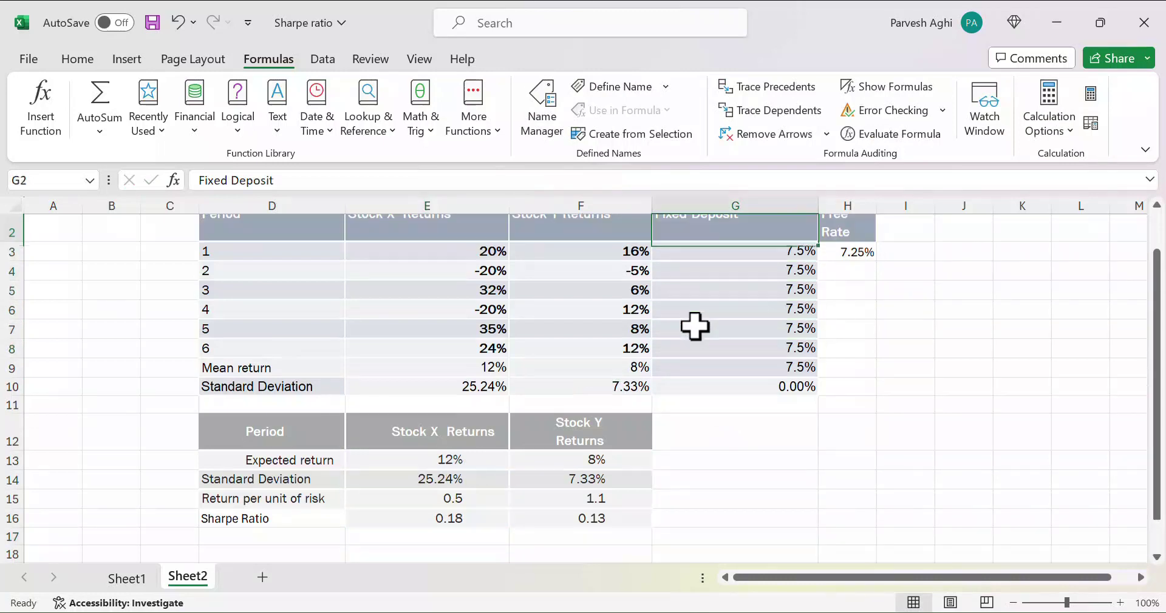
pyautogui.press('Down')
pyautogui.press('Left')
pyautogui.write('26')
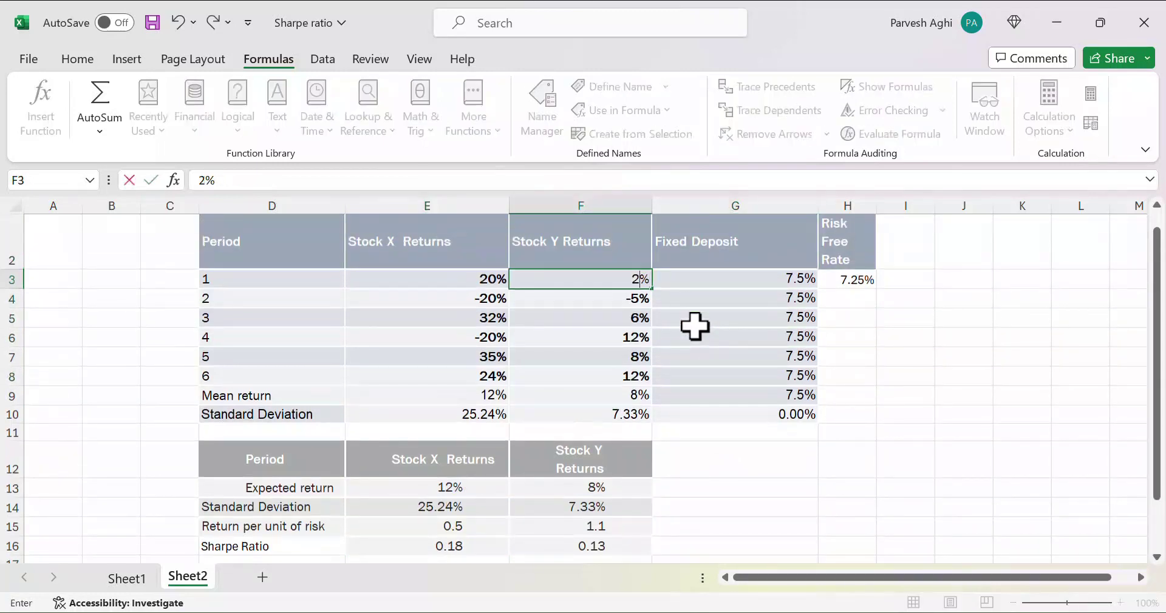
pyautogui.press('Return')
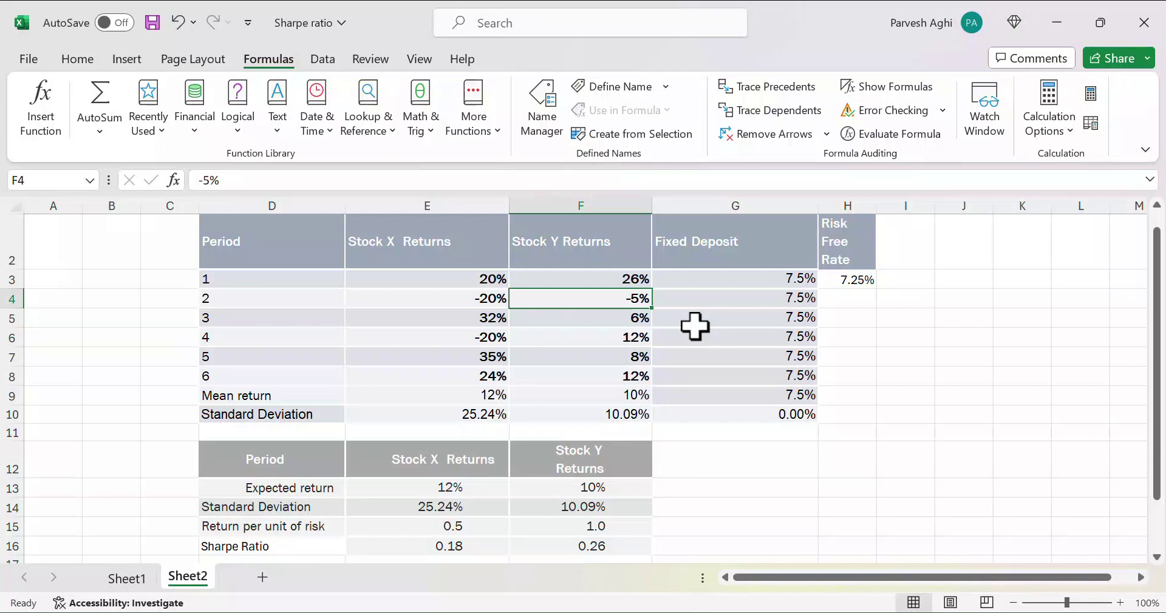
# Step: Examine how the changed return affects Stock Y's mean return in F9 and compare the Sharpe ratios in F16 and E16
pyautogui.press('Up')
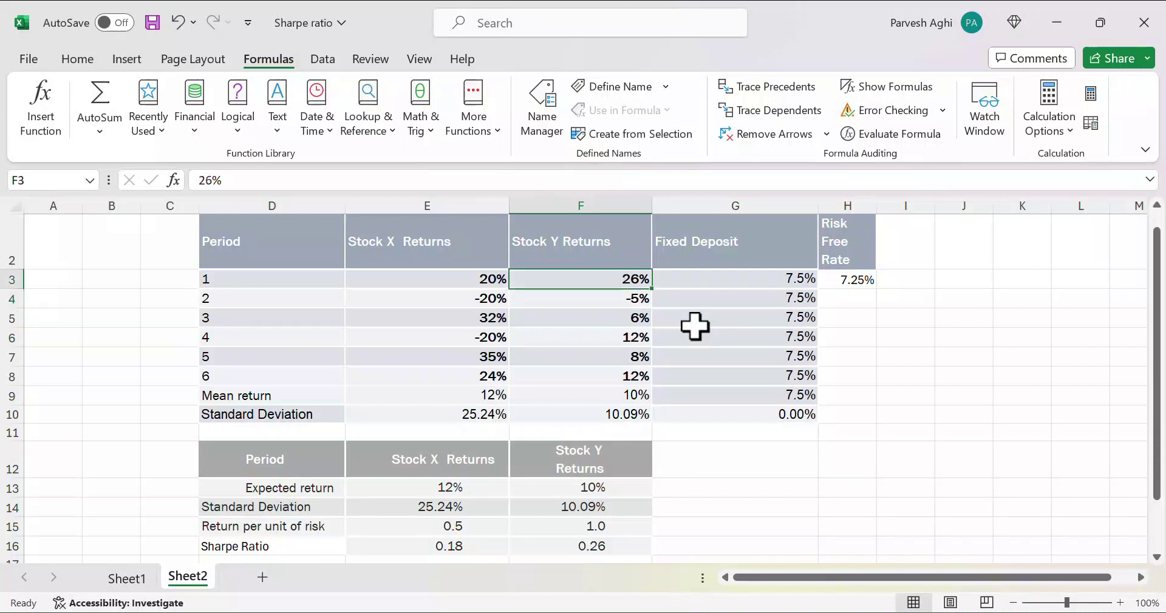
pyautogui.press('Down')
pyautogui.press('Down')
pyautogui.press('Down')
pyautogui.press('Down')
pyautogui.press('Down')
pyautogui.press('Down')
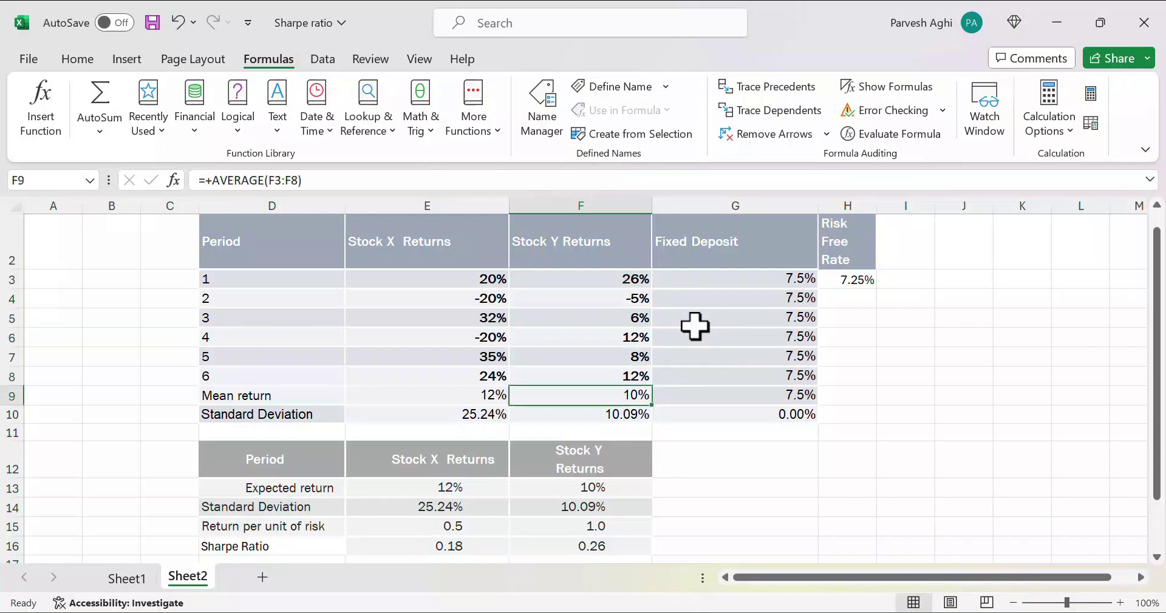
pyautogui.press('Left')
pyautogui.press('Right')
pyautogui.press('Right')
pyautogui.press('Left')
pyautogui.press('Down')
pyautogui.press('Down')
pyautogui.press('Down')
pyautogui.press('Down')
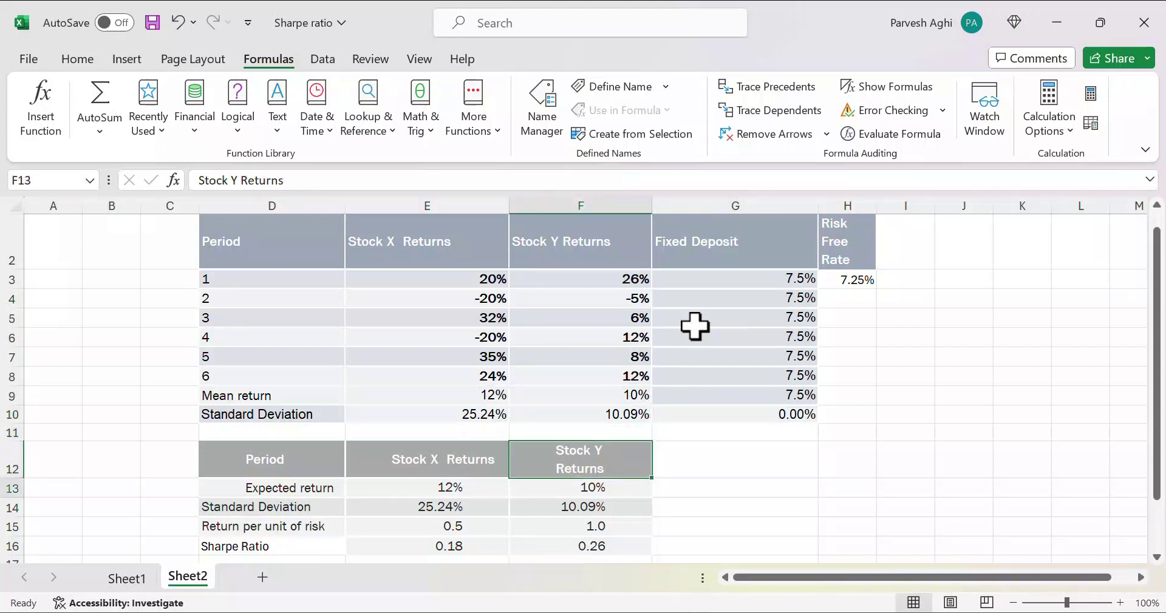
pyautogui.press('Down')
pyautogui.press('Down')
pyautogui.press('Down')
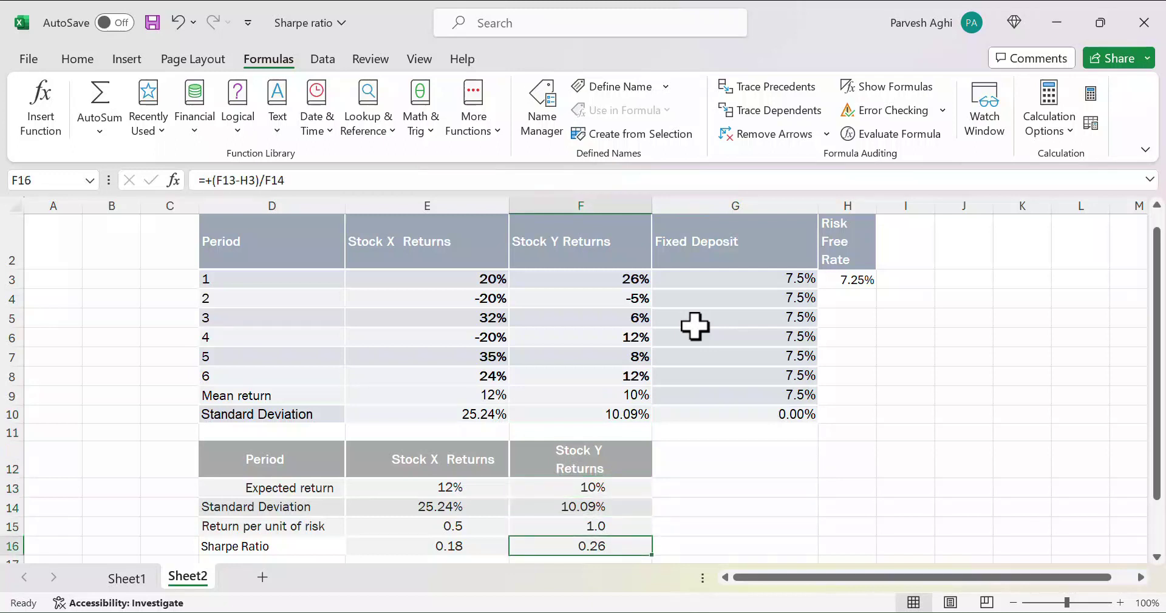
pyautogui.press('Left')
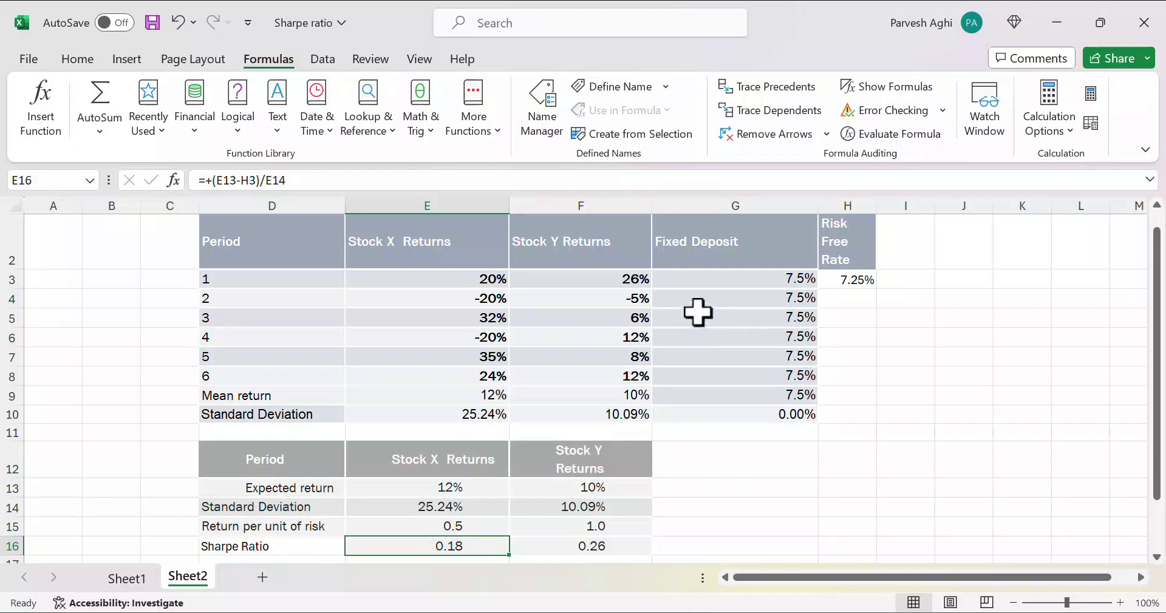
# Step: Undo the 26% entry in F3 and compare the Sharpe ratios of Stock X in E16 and Stock Y in F16
pyautogui.click(178, 23)
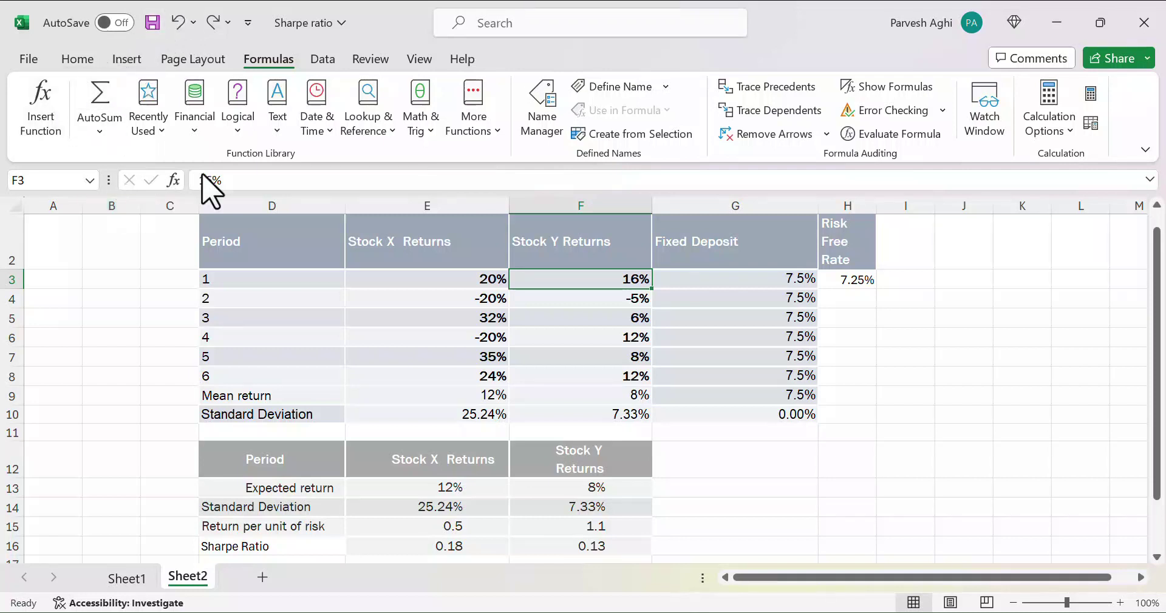
pyautogui.click(462, 490)
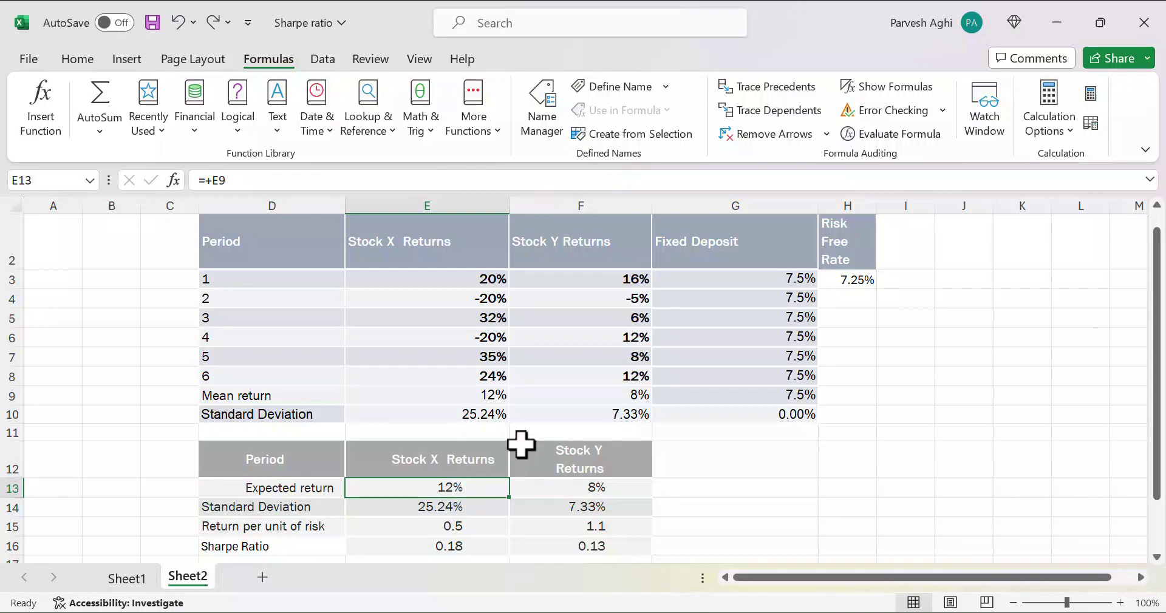
pyautogui.click(605, 279)
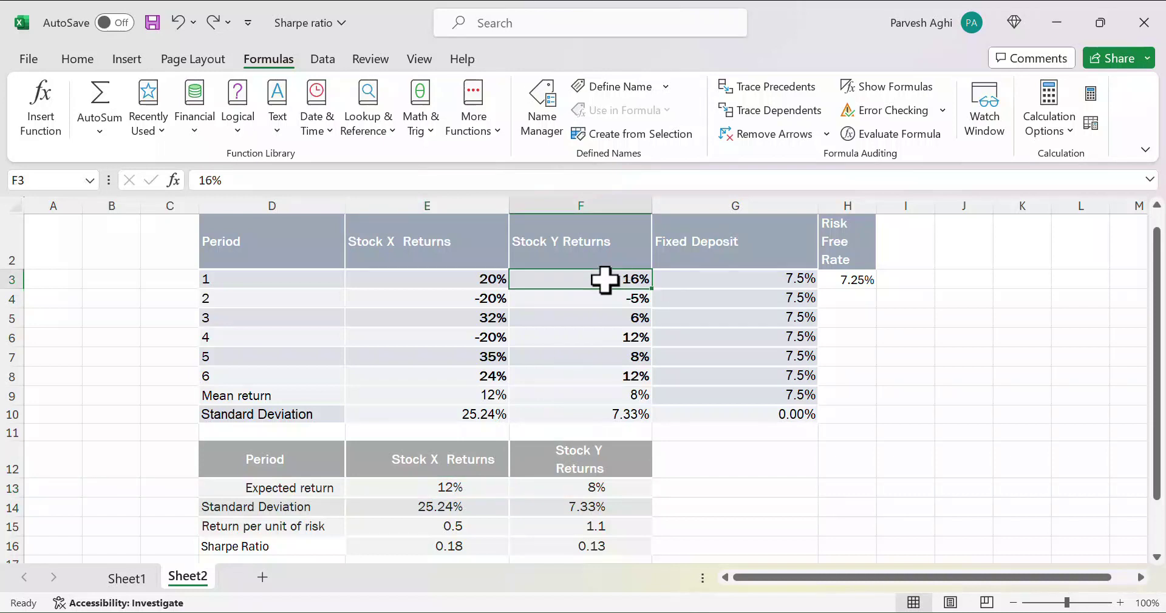
pyautogui.click(436, 545)
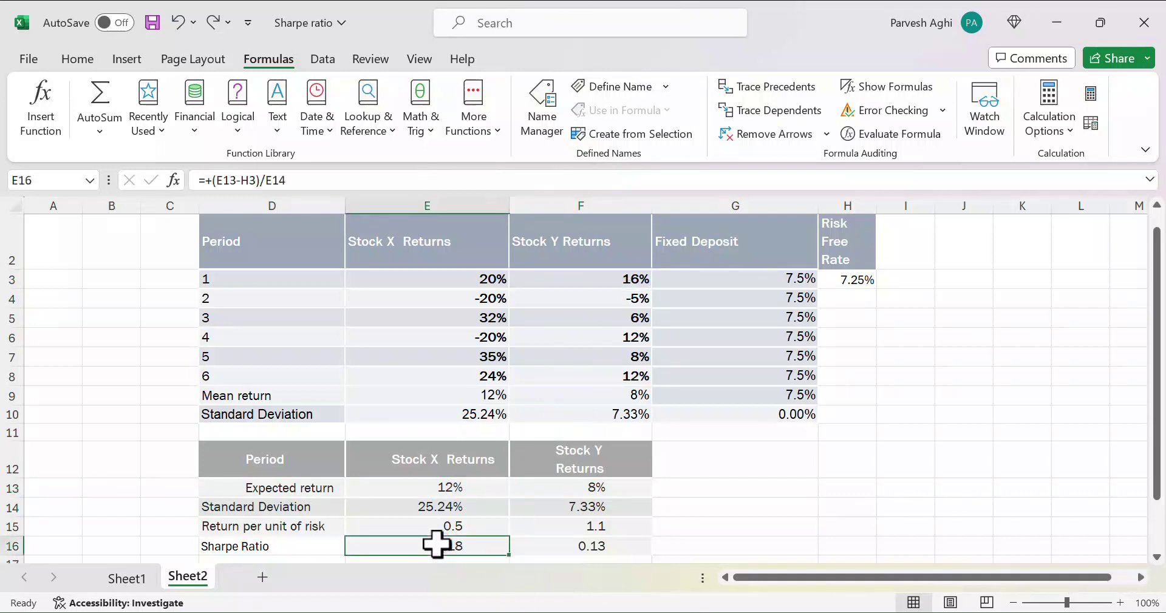
pyautogui.press('Right')
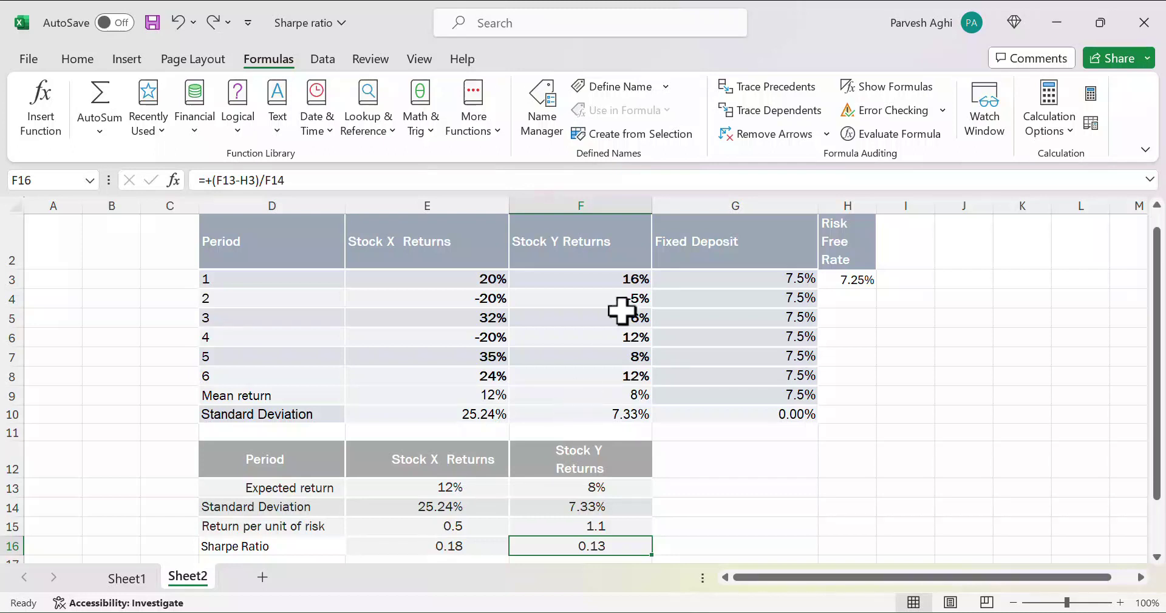
# Step: Try a 26% period 1 return for Stock Y in F3, check the mean return in F9, and undo the change
pyautogui.click(619, 281)
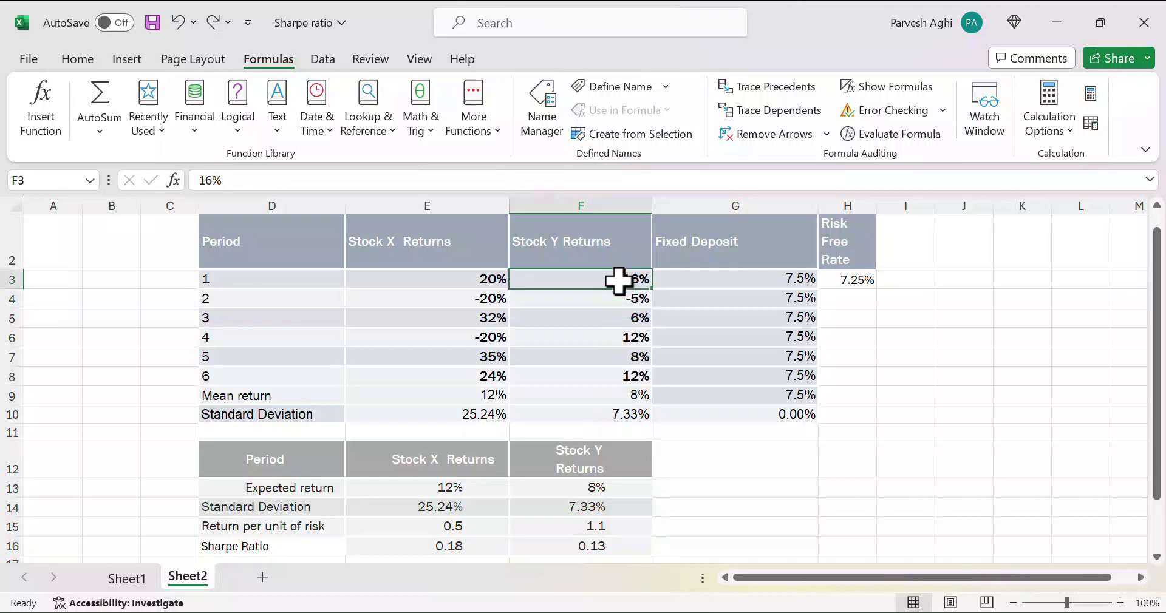
pyautogui.write('26')
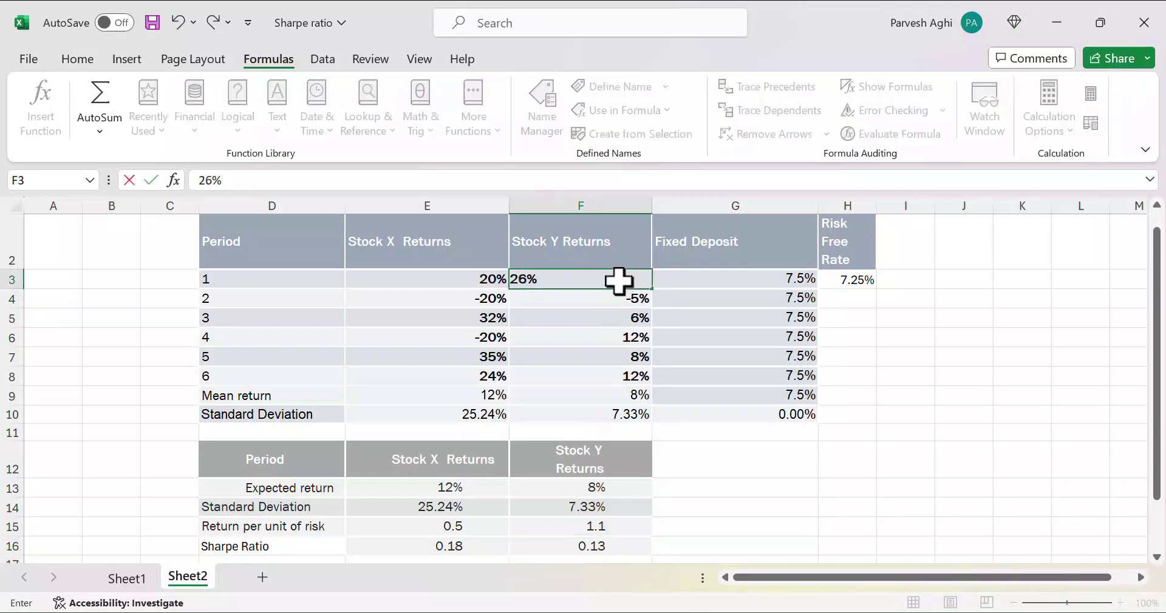
pyautogui.press('Return')
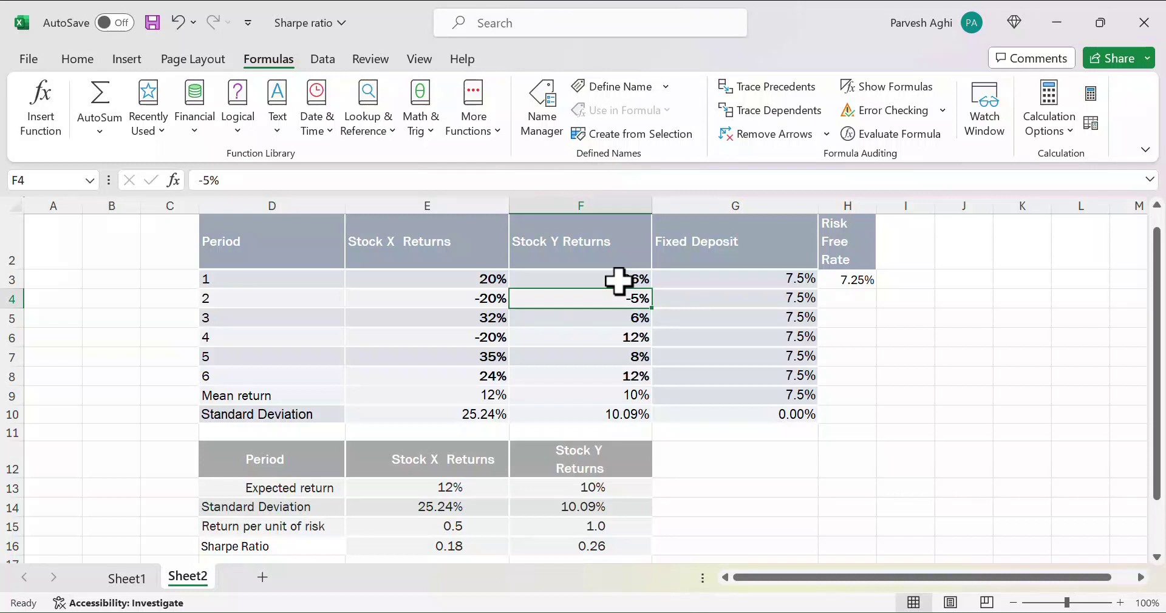
pyautogui.click(628, 397)
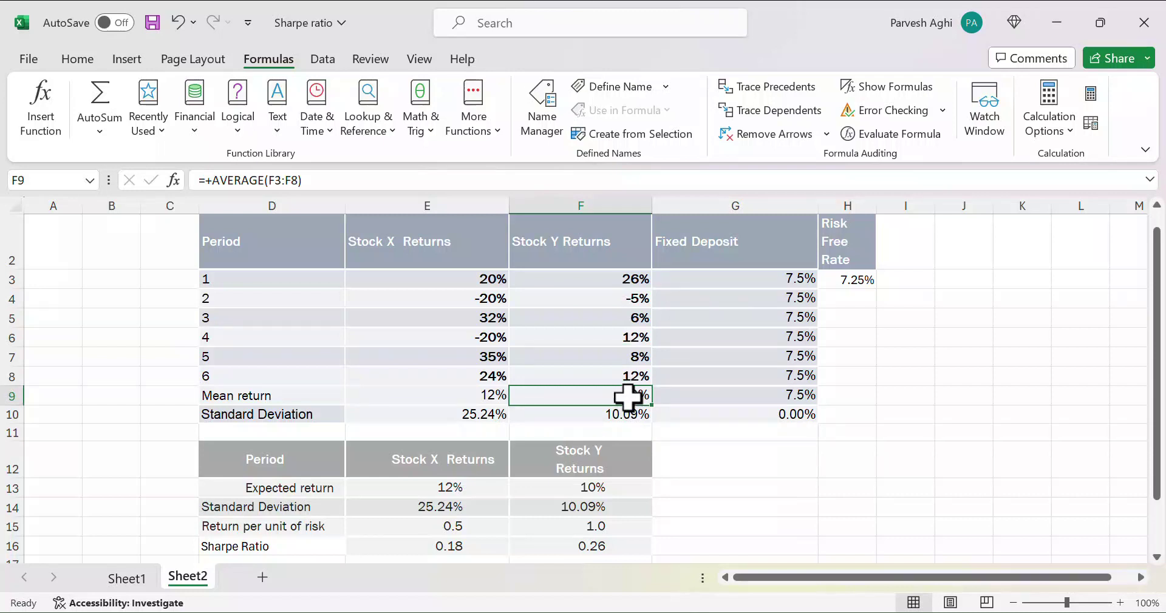
pyautogui.click(177, 23)
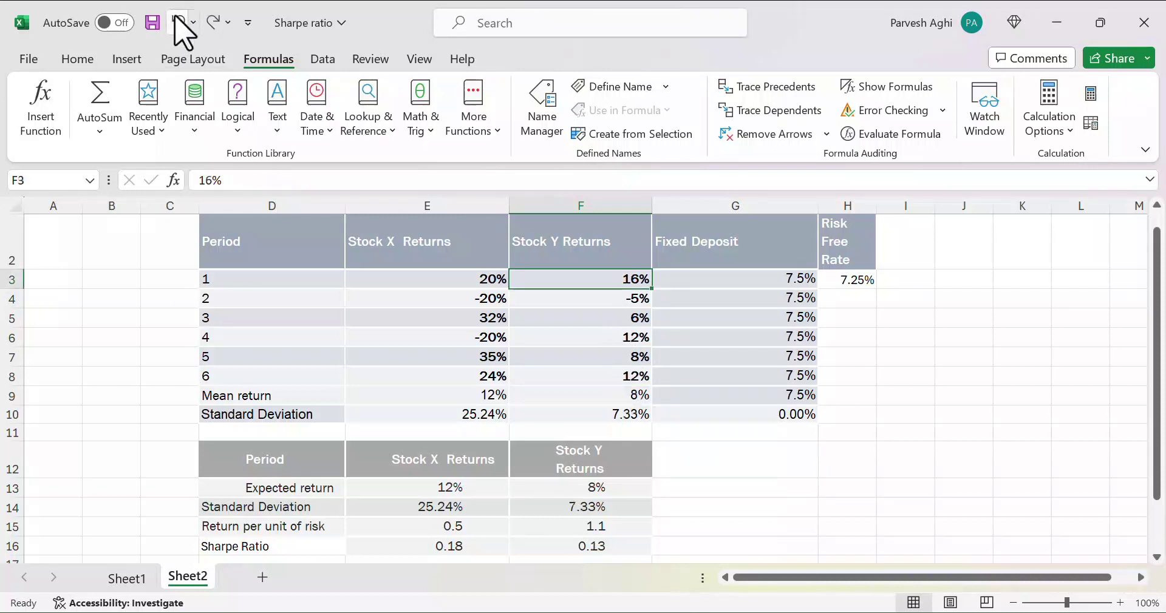
# Step: Undo the re-entered Sharpe ratio formulas in E16 and F16
pyautogui.click(451, 548)
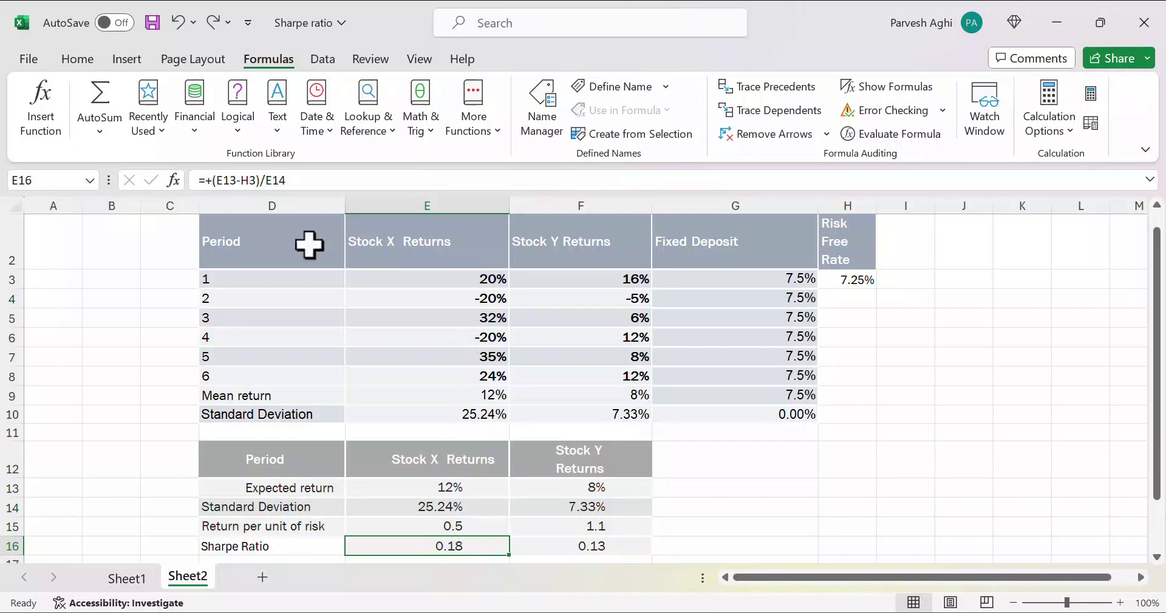
pyautogui.click(176, 22)
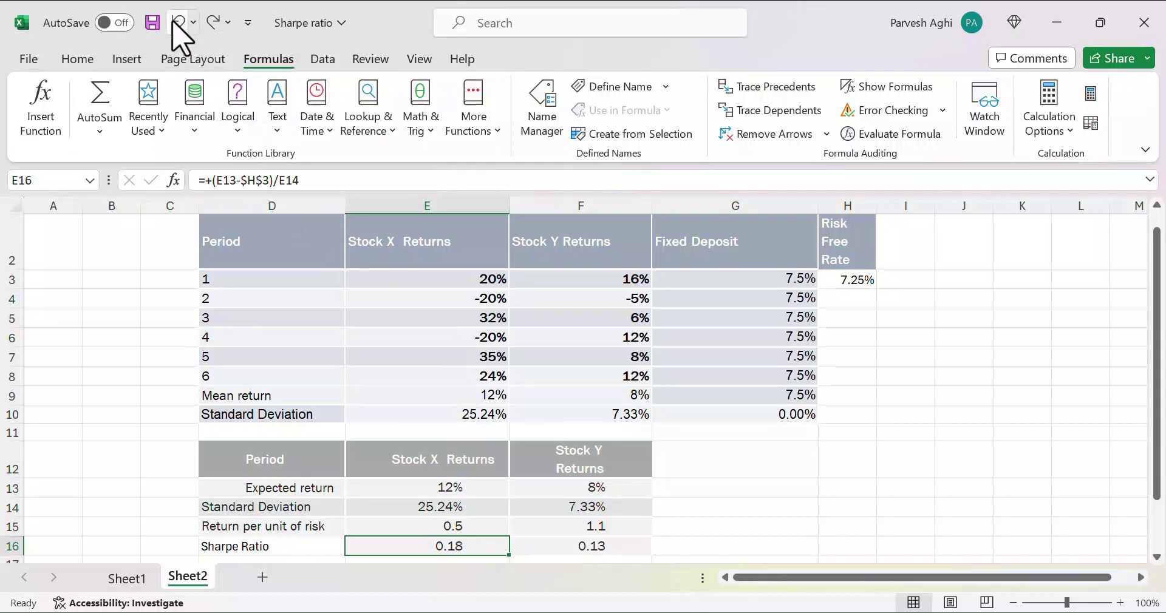
pyautogui.click(176, 22)
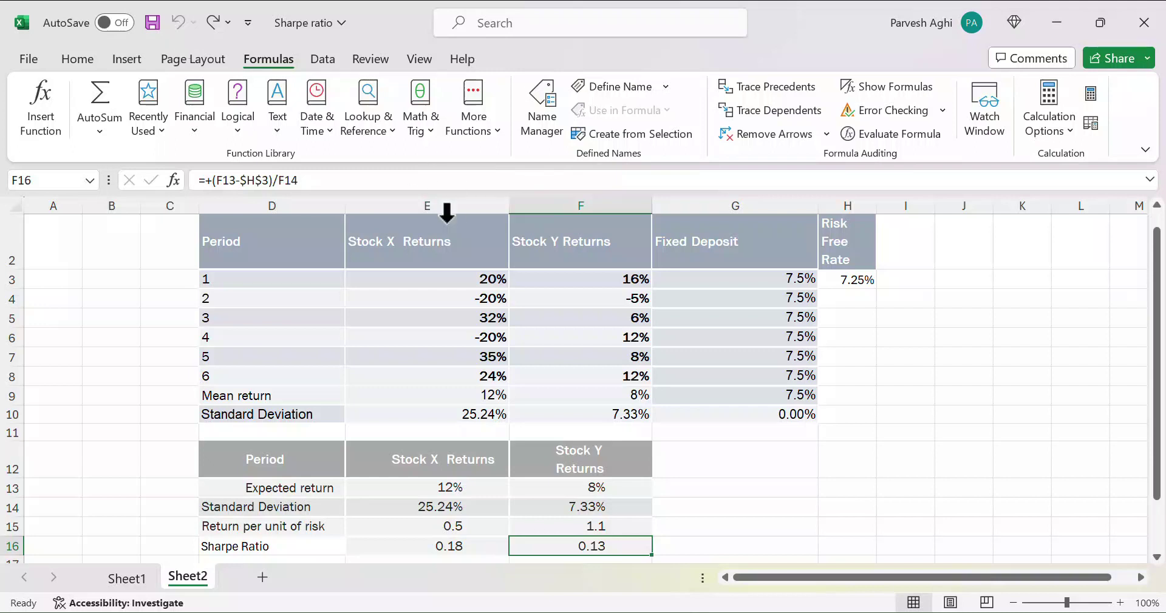
# Step: Change the period 1 return of Stock Y in F3 to 26%
pyautogui.click(595, 279)
pyautogui.write('2')
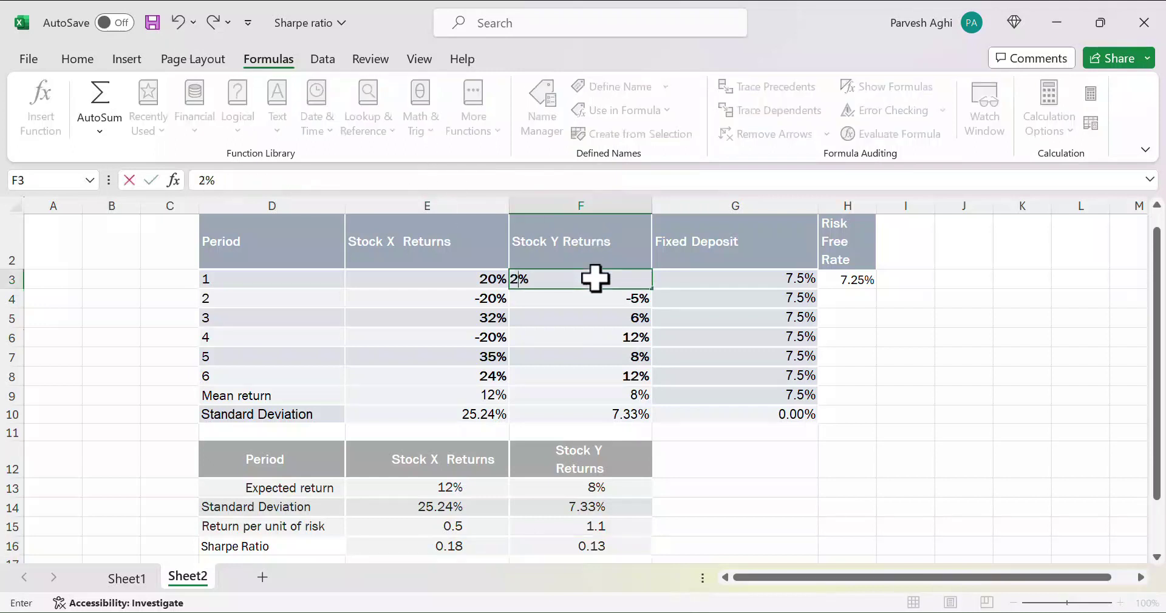
pyautogui.write('6')
pyautogui.press('Return')
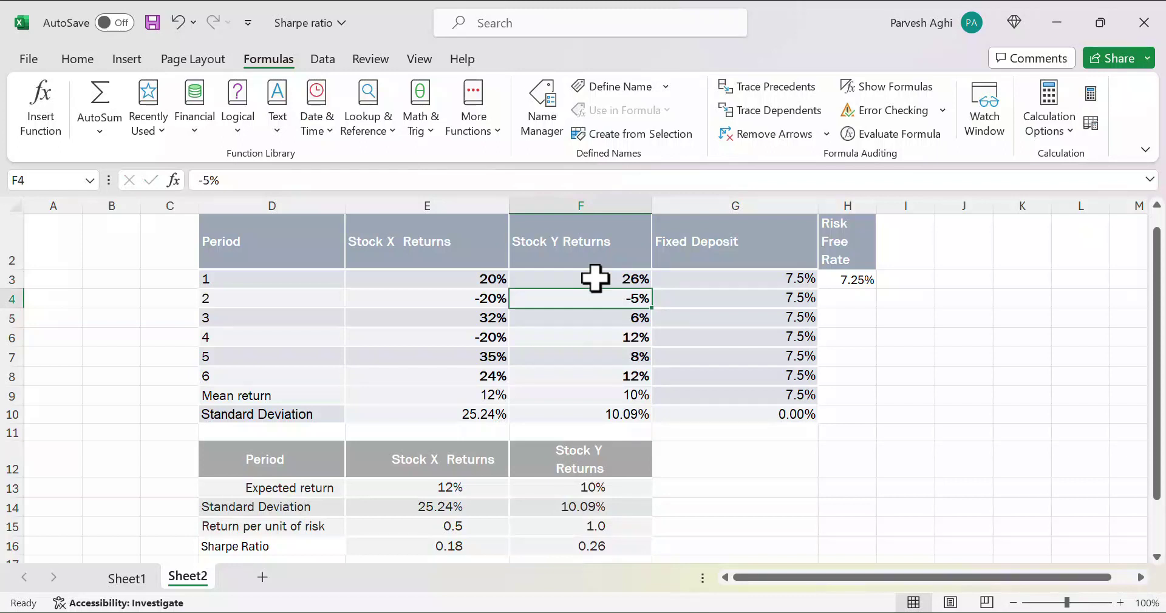
# Step: Set the Stock Y returns to 20% for period 1 in F3 and 8% for period 3 in F5
pyautogui.click(595, 278)
pyautogui.write('20')
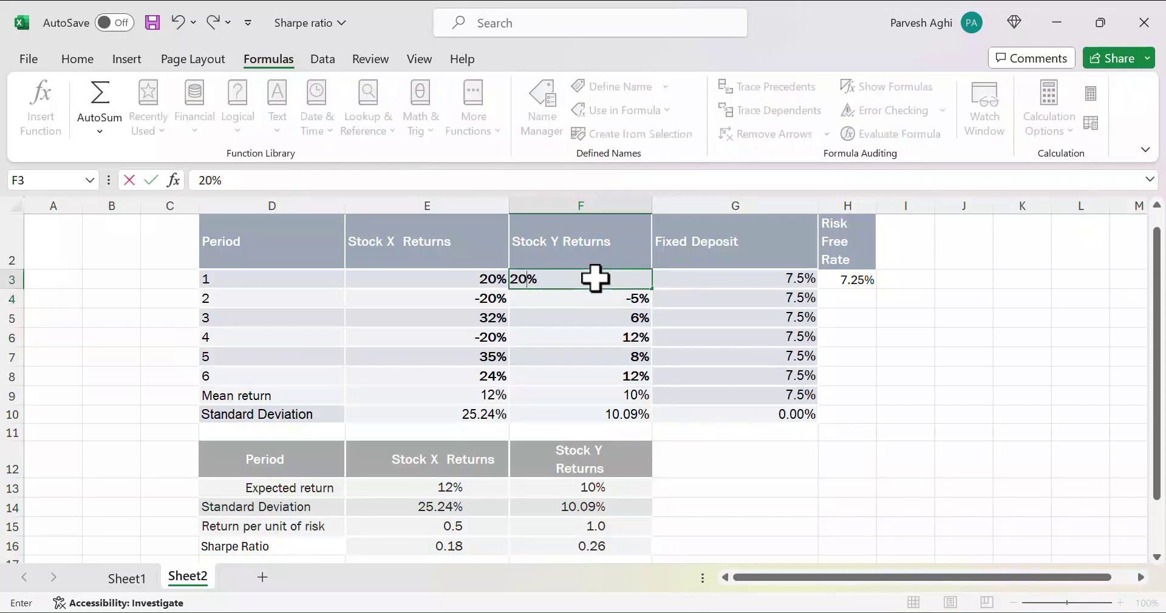
pyautogui.press('Return')
pyautogui.press('Return')
pyautogui.write('8')
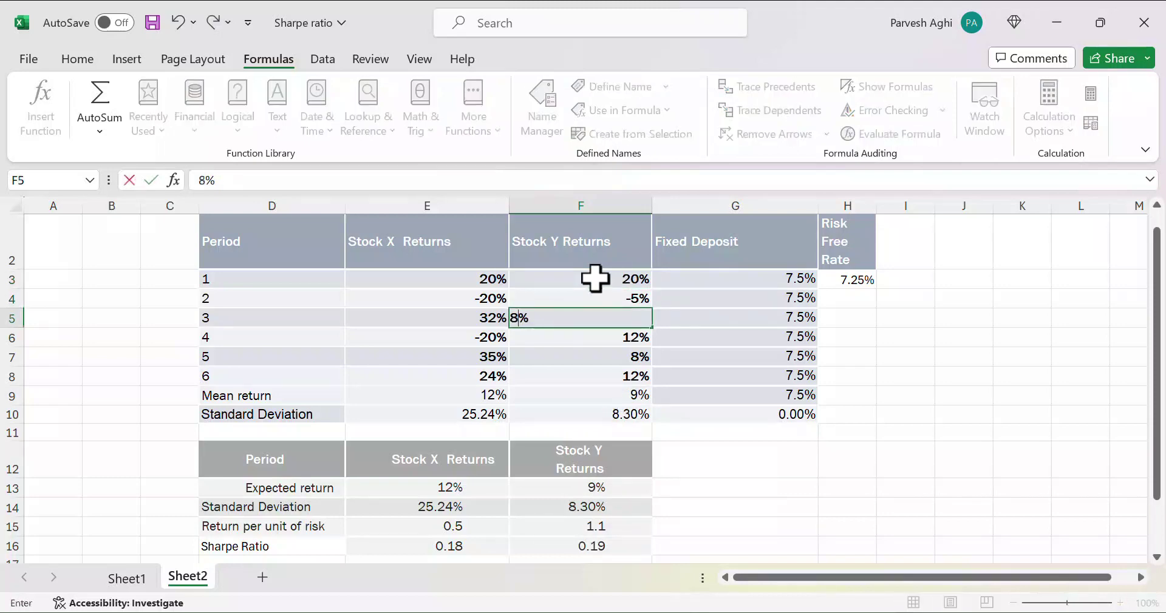
pyautogui.press('Return')
pyautogui.press('Return')
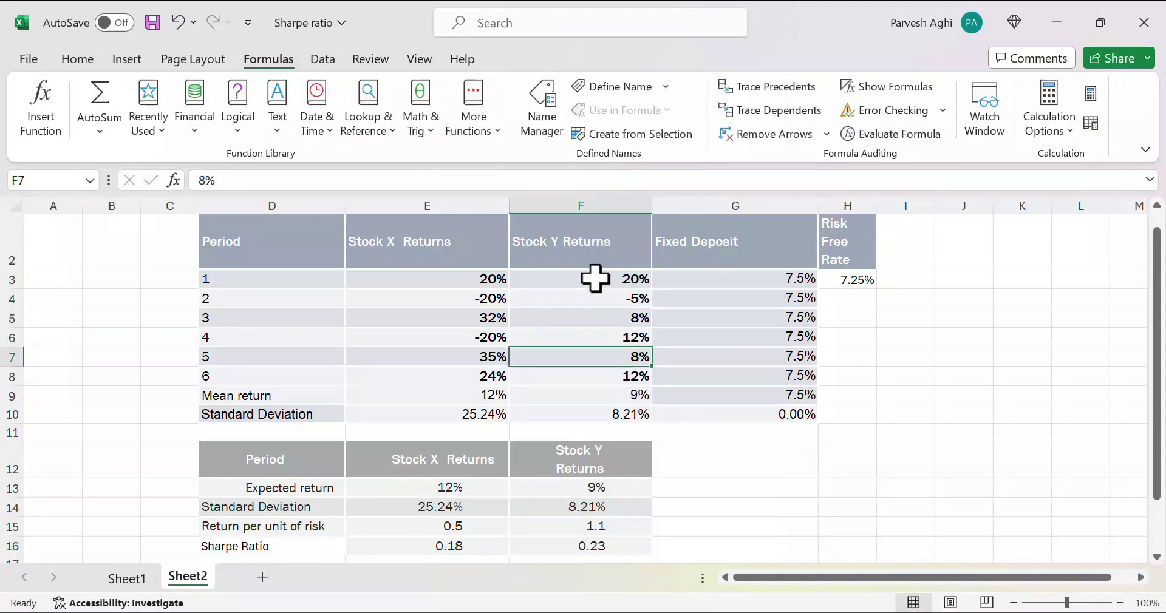
# Step: Set the Stock Y returns to 9% for period 5 in F7 and 13% for period 6 in F8
pyautogui.write('9')
pyautogui.press('Return')
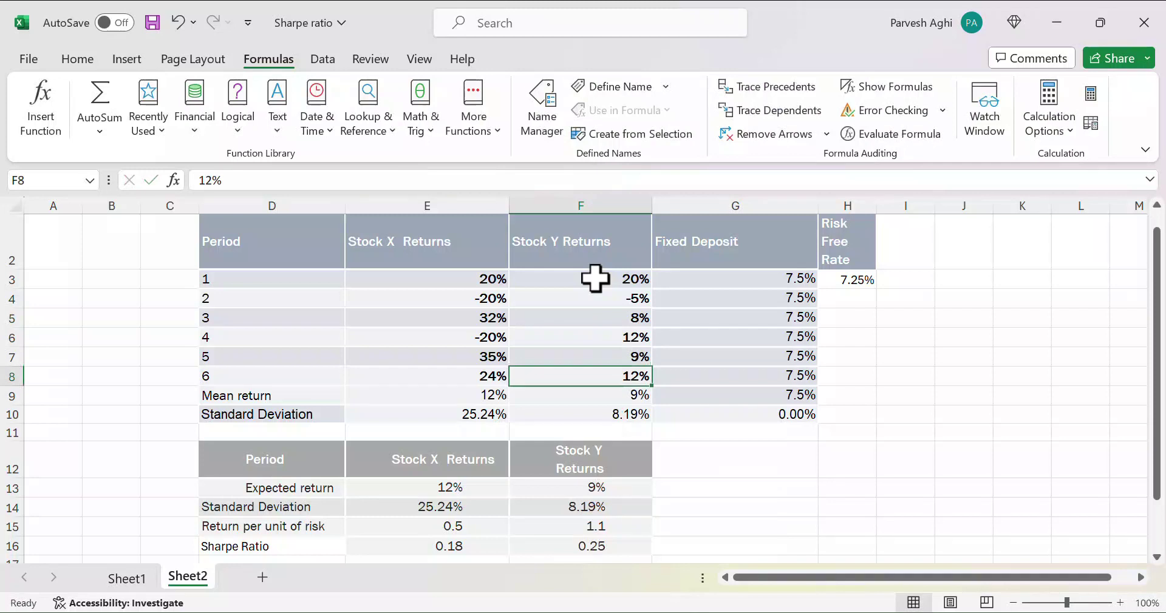
pyautogui.write('13')
pyautogui.press('Return')
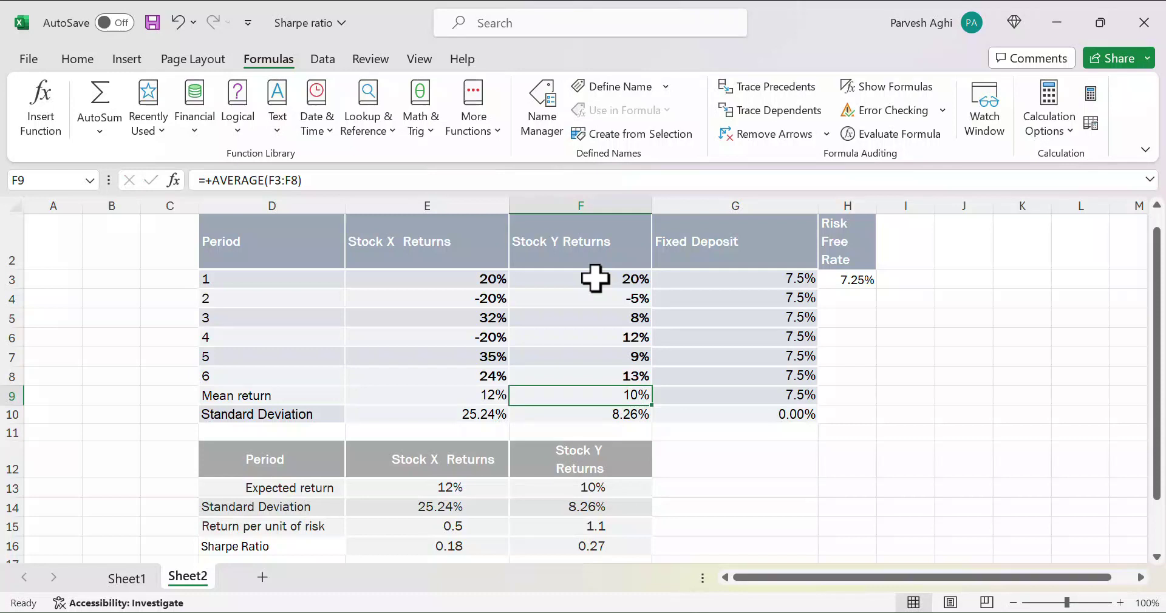
# Step: Review the Stock Y returns in F3:F8 together with the mean return in F9 and standard deviation in F10
pyautogui.press('Up')
pyautogui.press('Up')
pyautogui.press('Up')
pyautogui.press('Up')
pyautogui.press('Up')
pyautogui.press('Up')
pyautogui.press('Up')
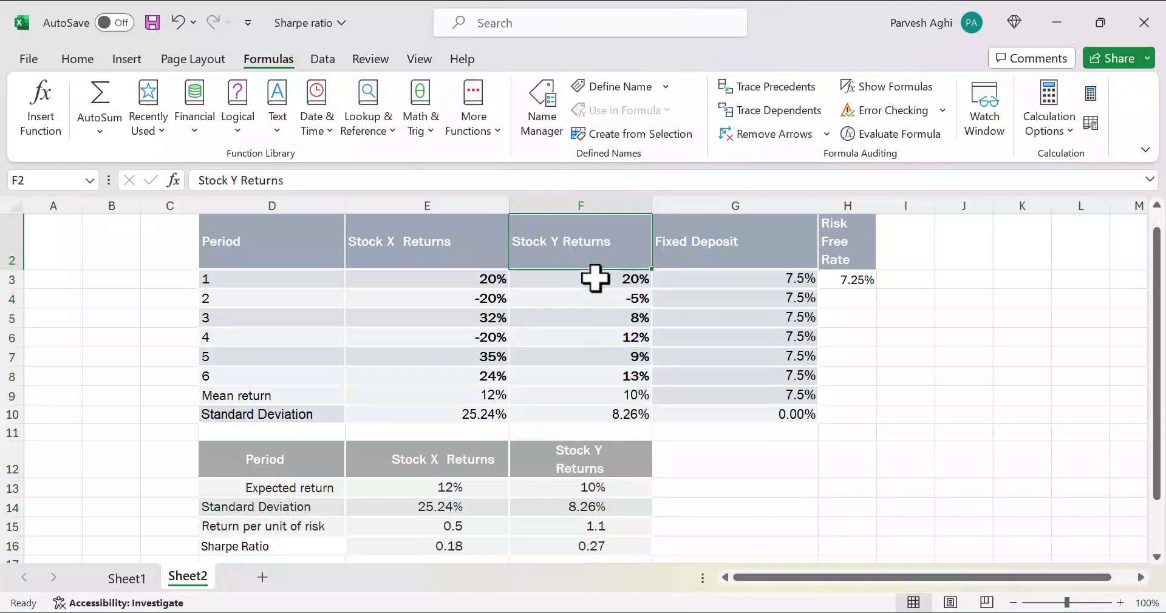
pyautogui.press('Down')
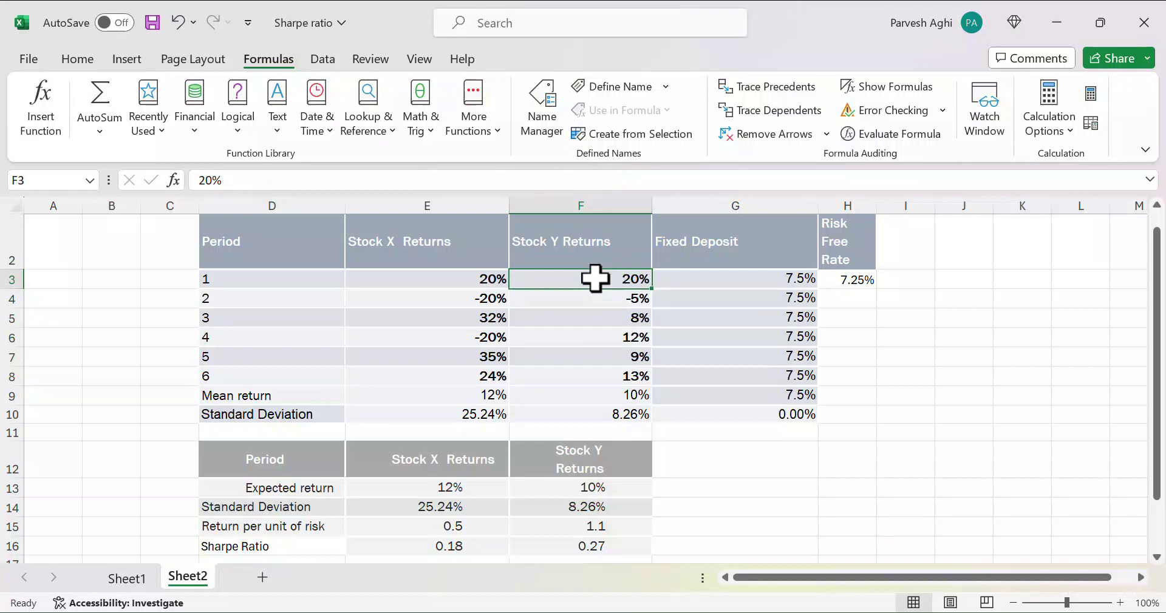
pyautogui.press('Down')
pyautogui.press('Down')
pyautogui.press('Down')
pyautogui.press('Down')
pyautogui.press('Down')
pyautogui.press('Down')
pyautogui.press('Down')
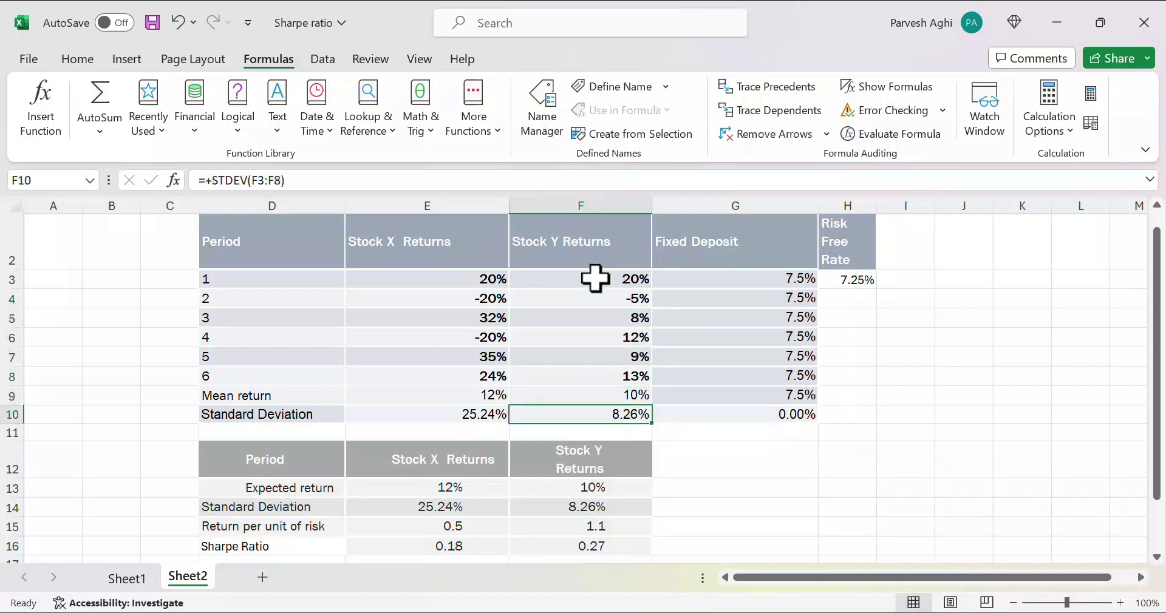
pyautogui.press('Up')
pyautogui.press('Up')
pyautogui.press('Up')
pyautogui.press('Up')
pyautogui.press('Up')
pyautogui.press('Up')
pyautogui.press('Up')
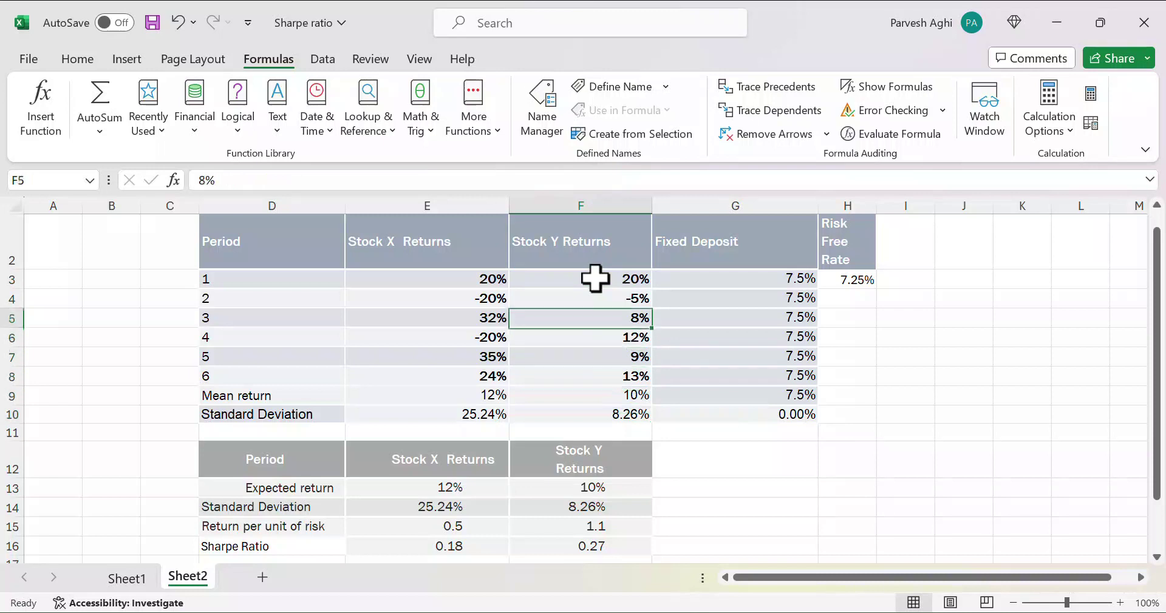
pyautogui.press('Down')
pyautogui.press('Down')
pyautogui.press('Down')
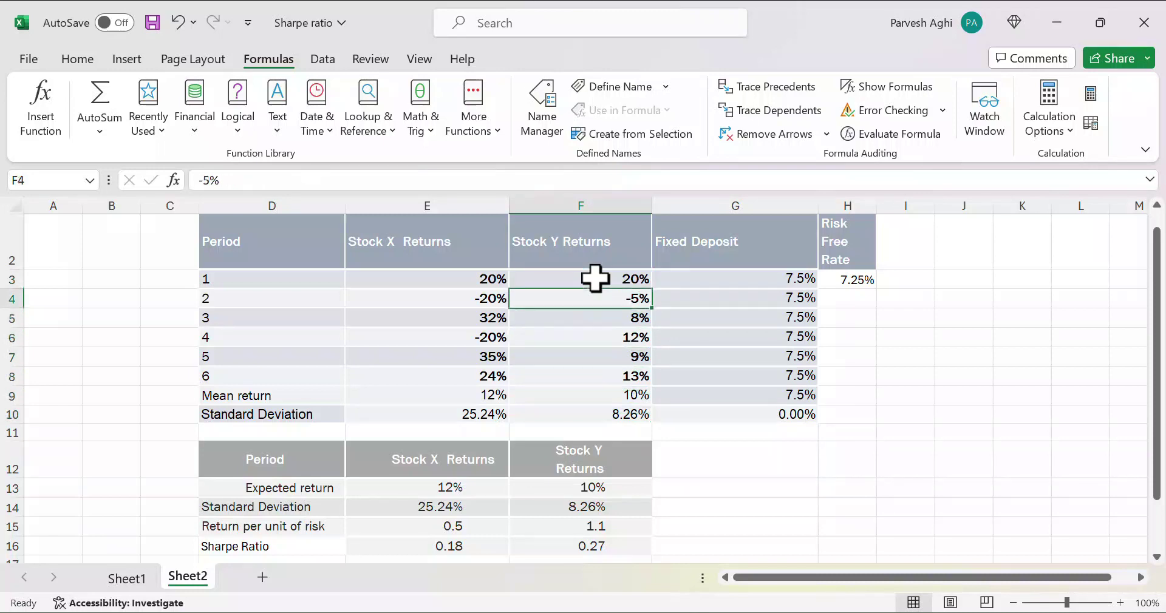
pyautogui.press('Up')
pyautogui.press('Up')
pyautogui.press('Down')
pyautogui.press('Down')
pyautogui.press('Down')
pyautogui.press('Down')
pyautogui.press('Down')
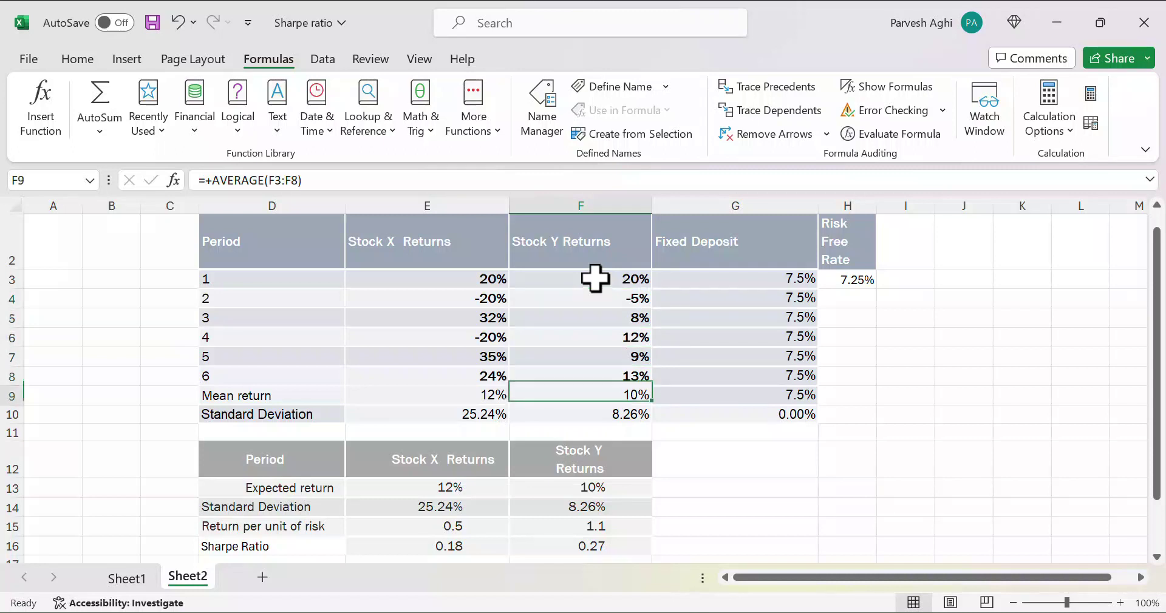
# Step: Add the label Treynor Ratio in D17, below the Sharpe Ratio row
pyautogui.press('Down')
pyautogui.press('Down')
pyautogui.press('Down')
pyautogui.press('Down')
pyautogui.press('Down')
pyautogui.press('Down')
pyautogui.press('Down')
pyautogui.press('Down')
pyautogui.press('Down')
pyautogui.press('Left')
pyautogui.press('Left')
pyautogui.press('Left')
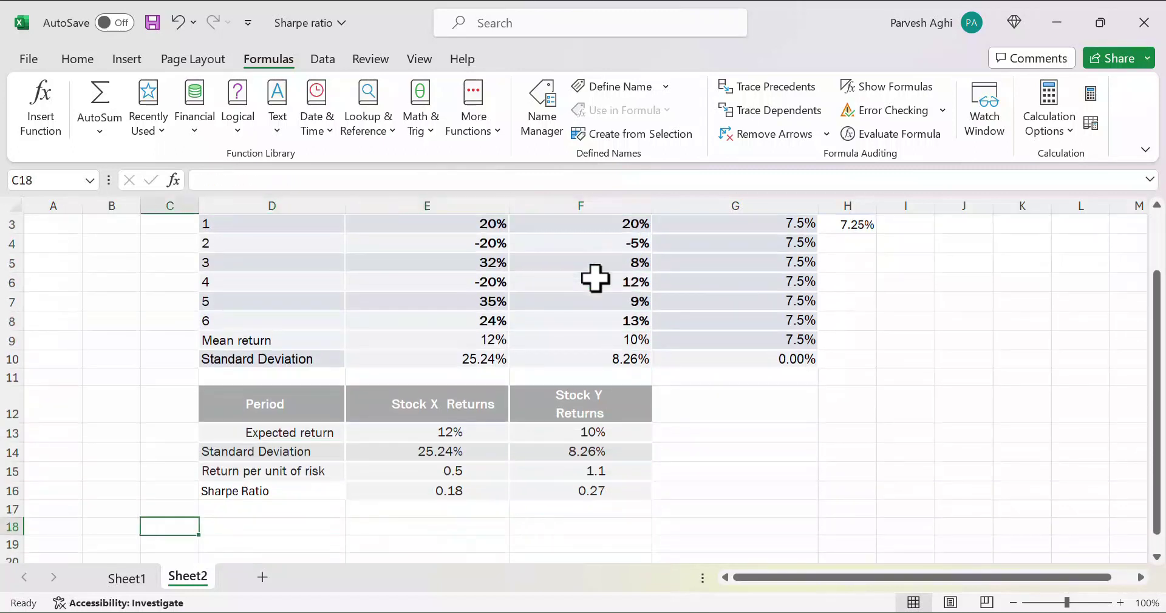
pyautogui.press('Up')
pyautogui.press('Right')
pyautogui.write('Y')
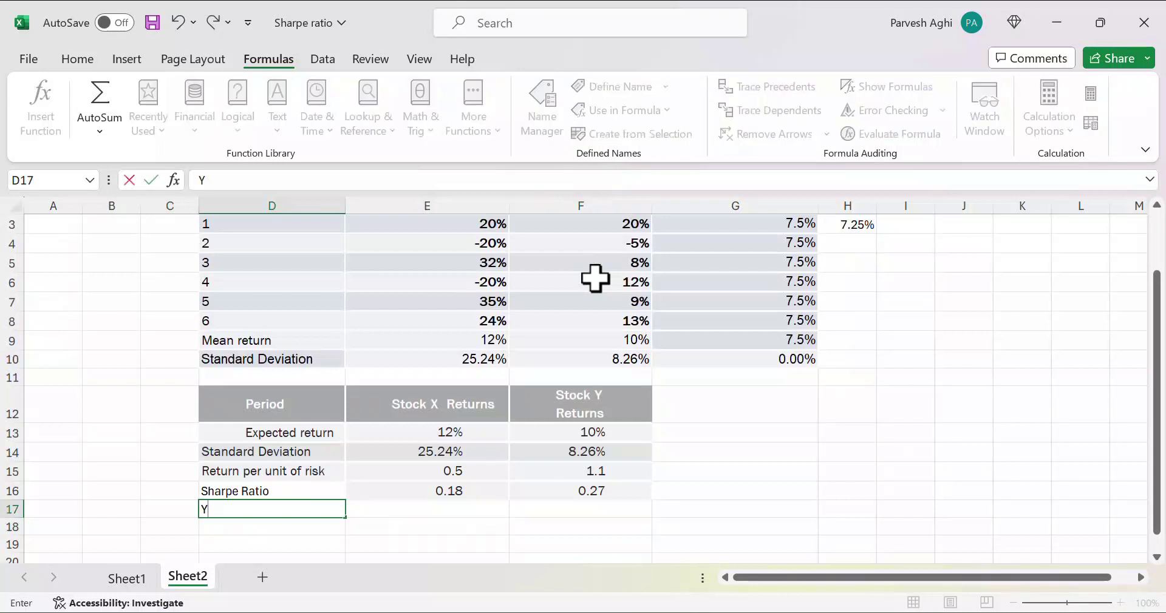
pyautogui.press('BackSpace')
pyautogui.write('Treny')
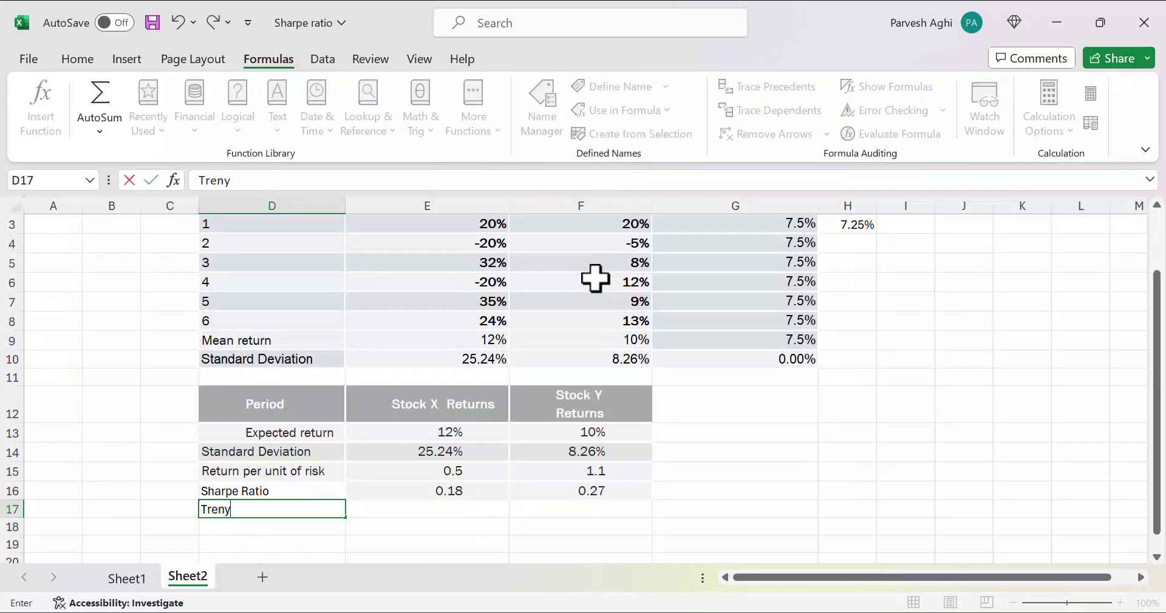
pyautogui.press('BackSpace')
pyautogui.press('BackSpace')
pyautogui.write('ynor Ratio')
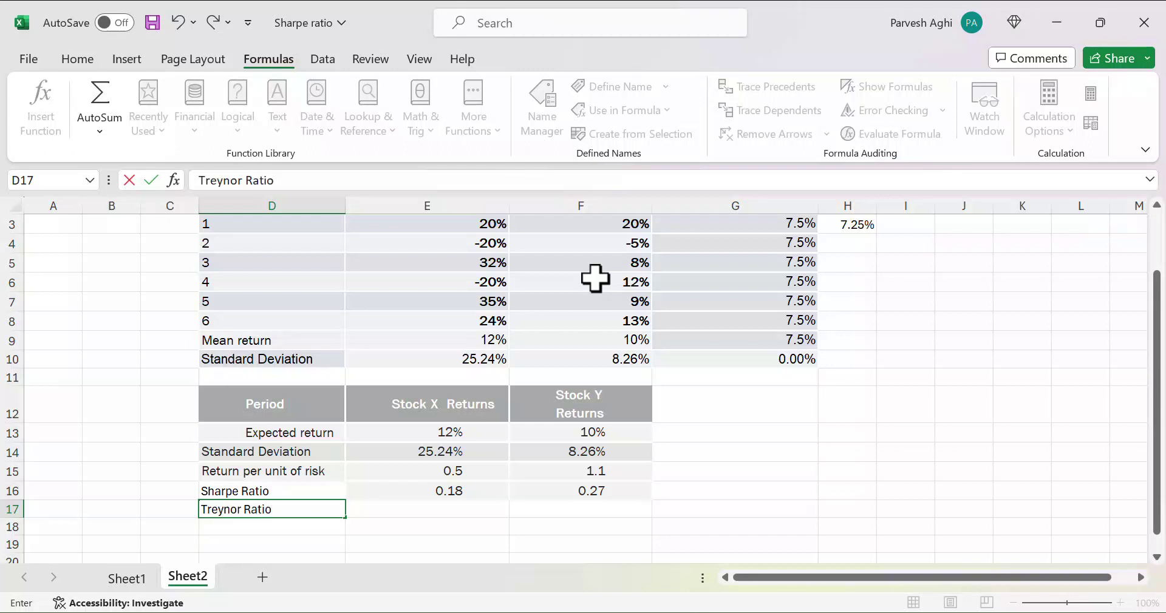
pyautogui.press('Tab')
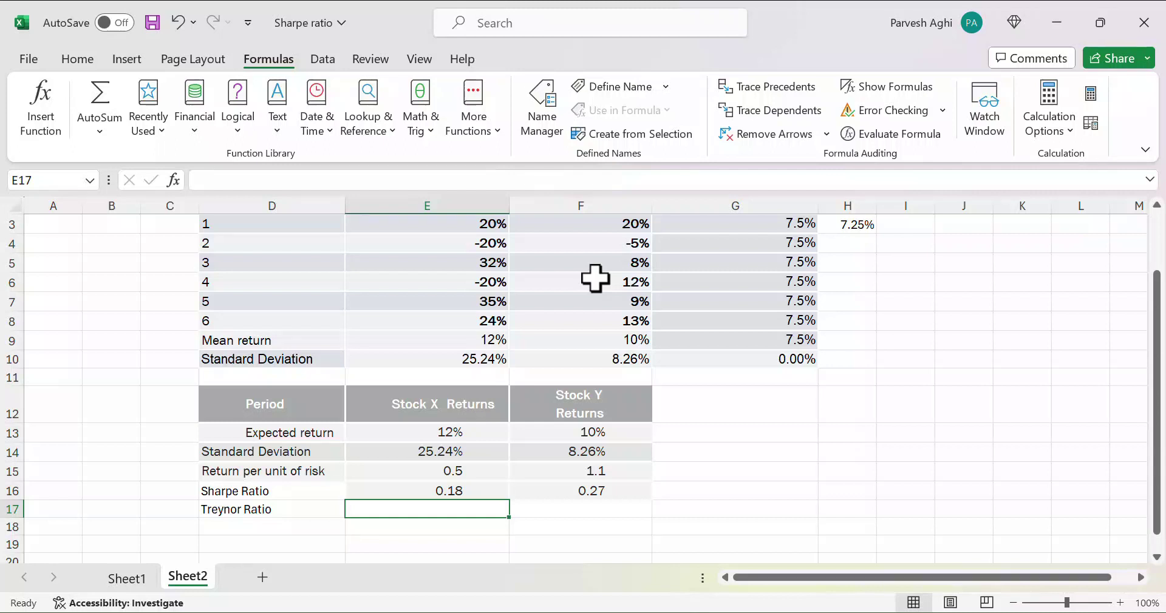
# Step: Add the label Beta in D11, below the Standard Deviation row
pyautogui.press('Left')
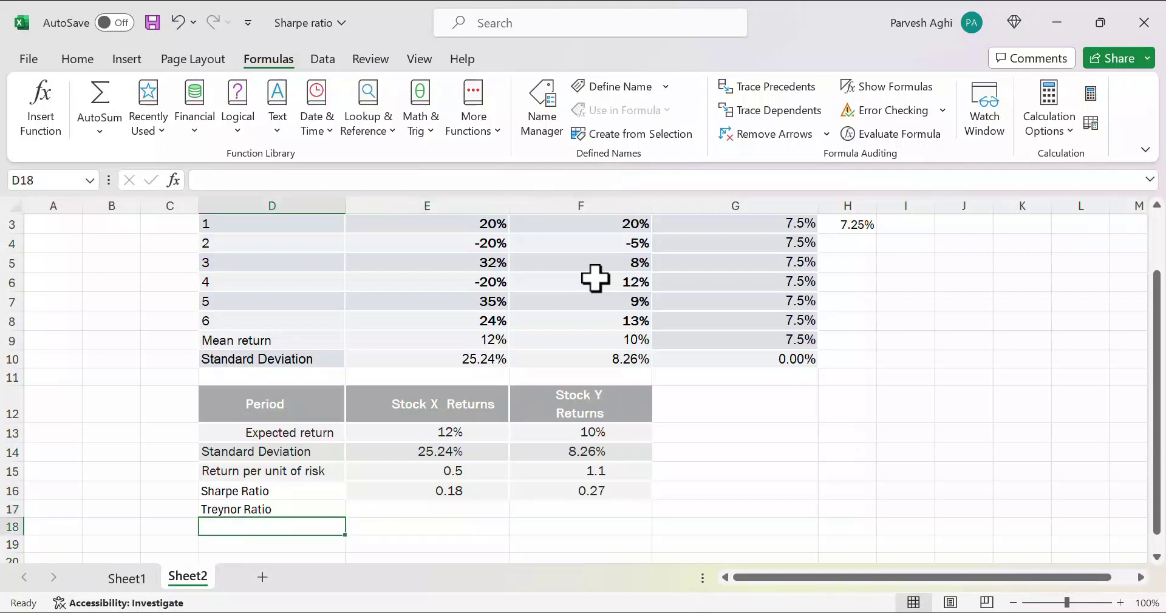
pyautogui.press('Up')
pyautogui.press('Up')
pyautogui.press('Up')
pyautogui.press('Up')
pyautogui.press('Return')
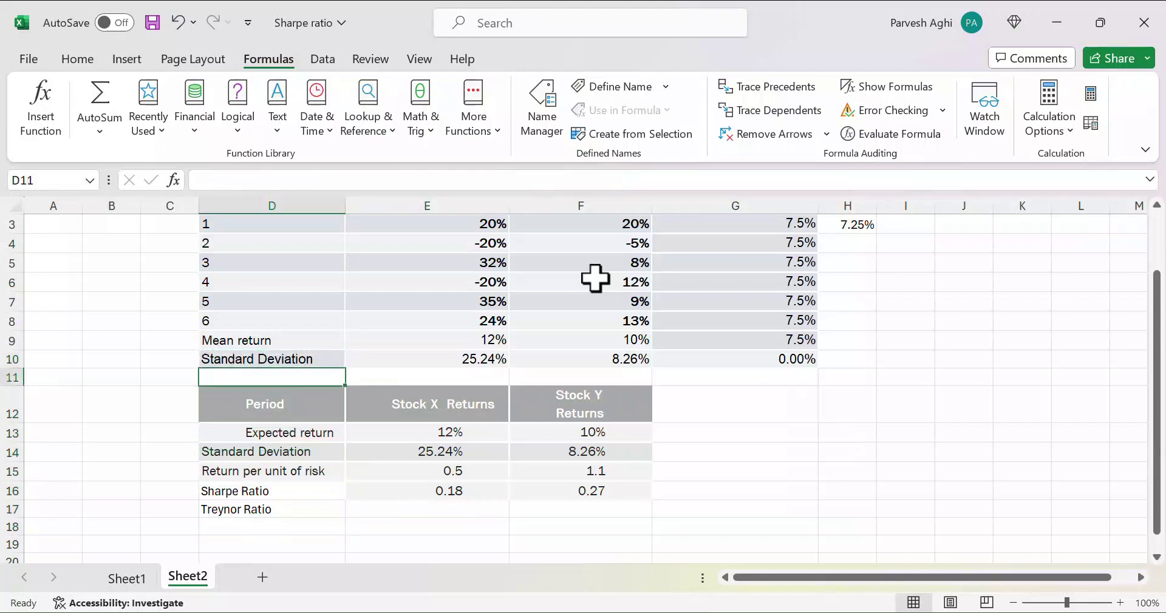
pyautogui.write('Beta')
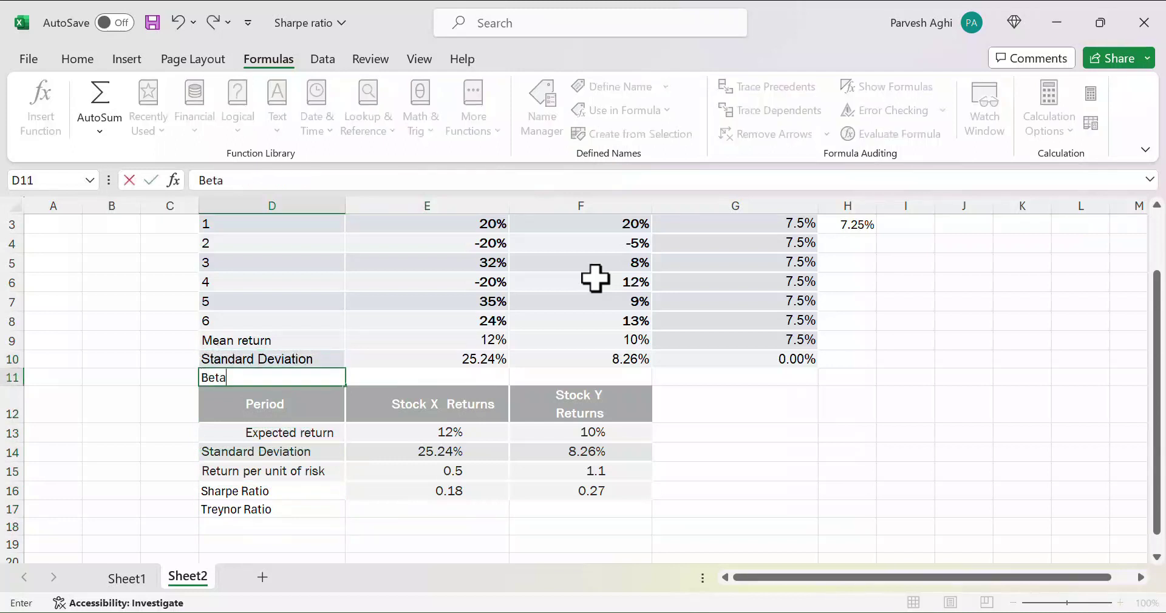
pyautogui.press('Tab')
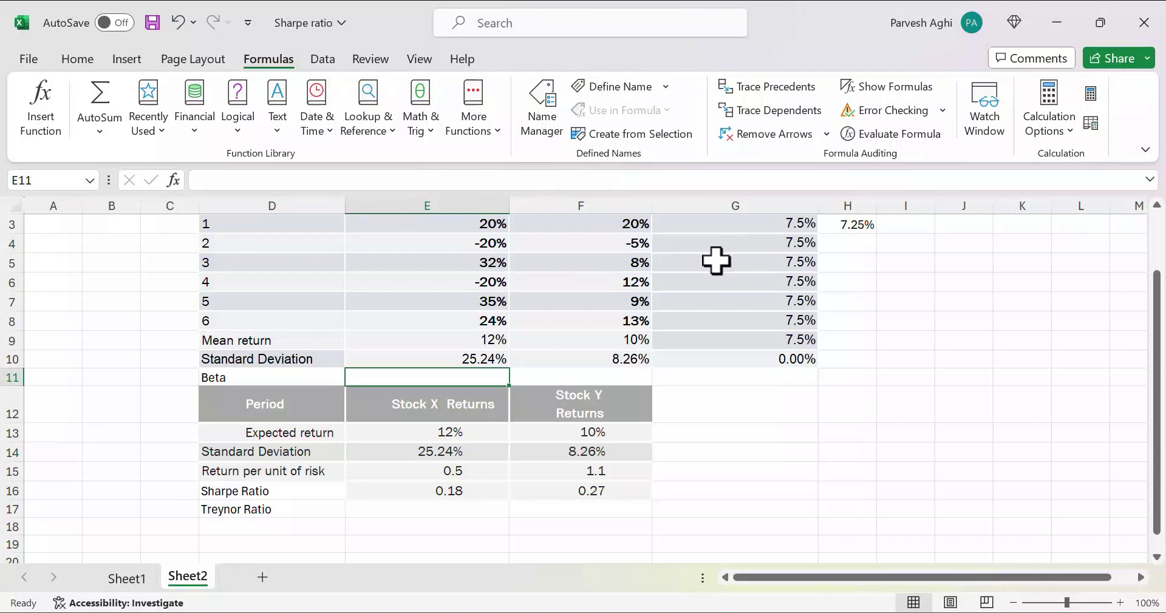
# Step: Minimize the Sharpe ratio workbook, switch to the PowerPoint presentation and start the slide show from the Systematic Risk slide
pyautogui.click(1069, 22)
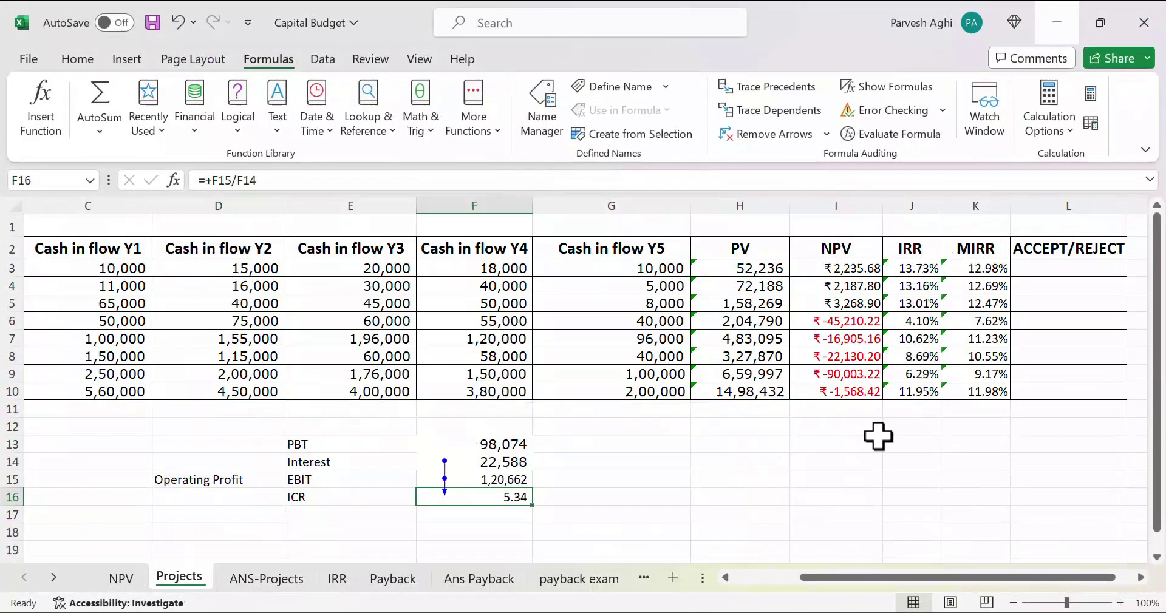
pyautogui.moveTo(779, 612)
pyautogui.click(722, 612)
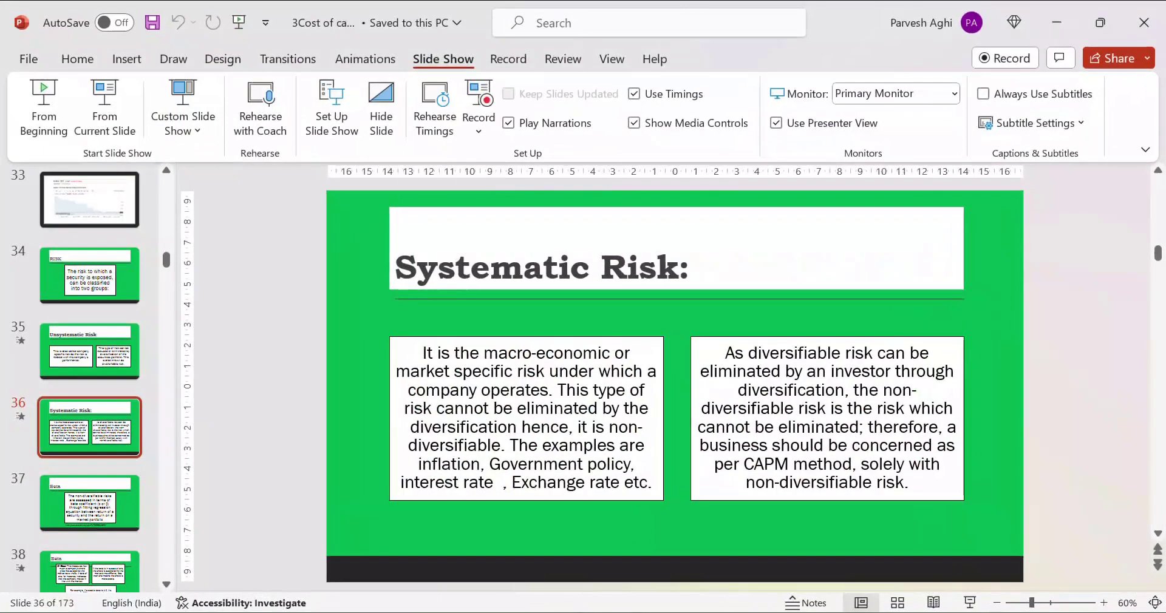
pyautogui.click(113, 116)
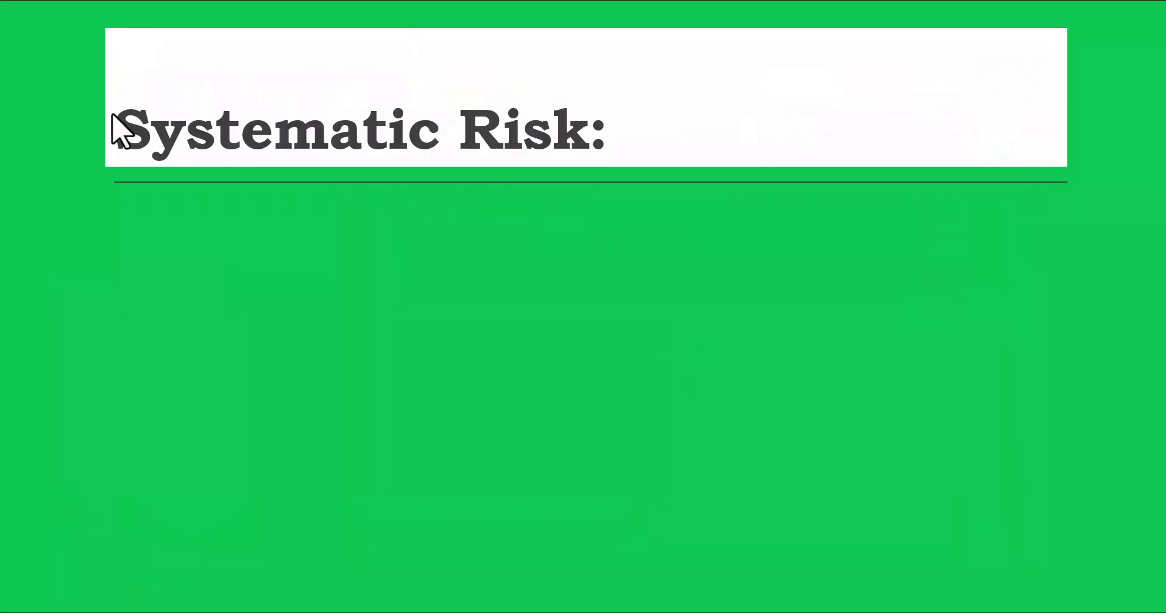
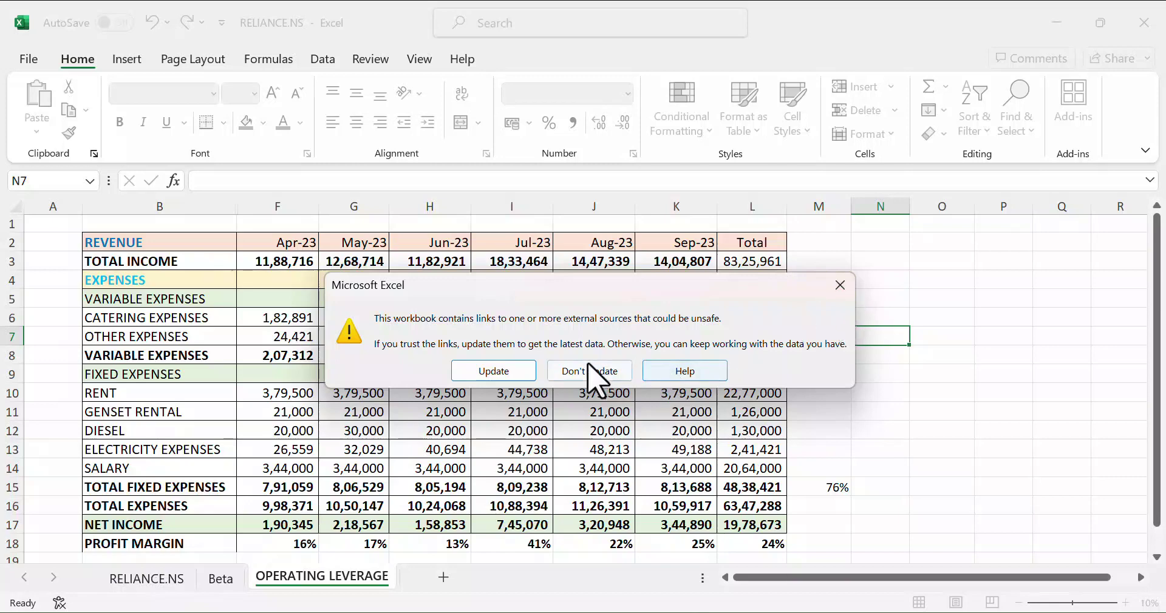
# Step: Open the RELIANCE workbook without updating its external links and go to the top of the RELIANCE.NS sheet
pyautogui.click(600, 373)
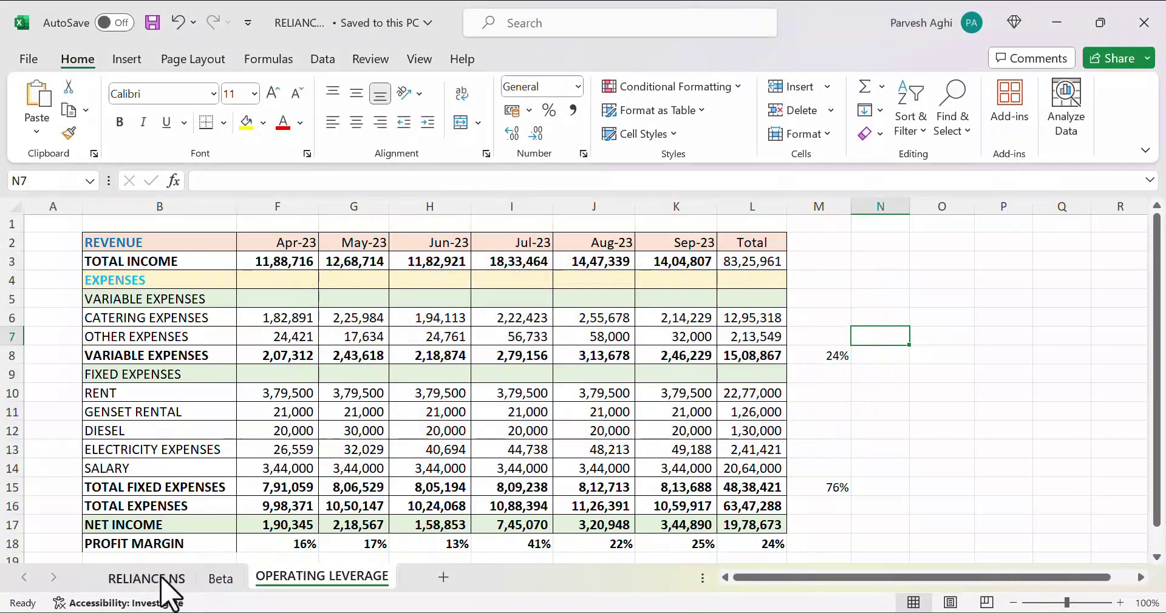
pyautogui.click(161, 577)
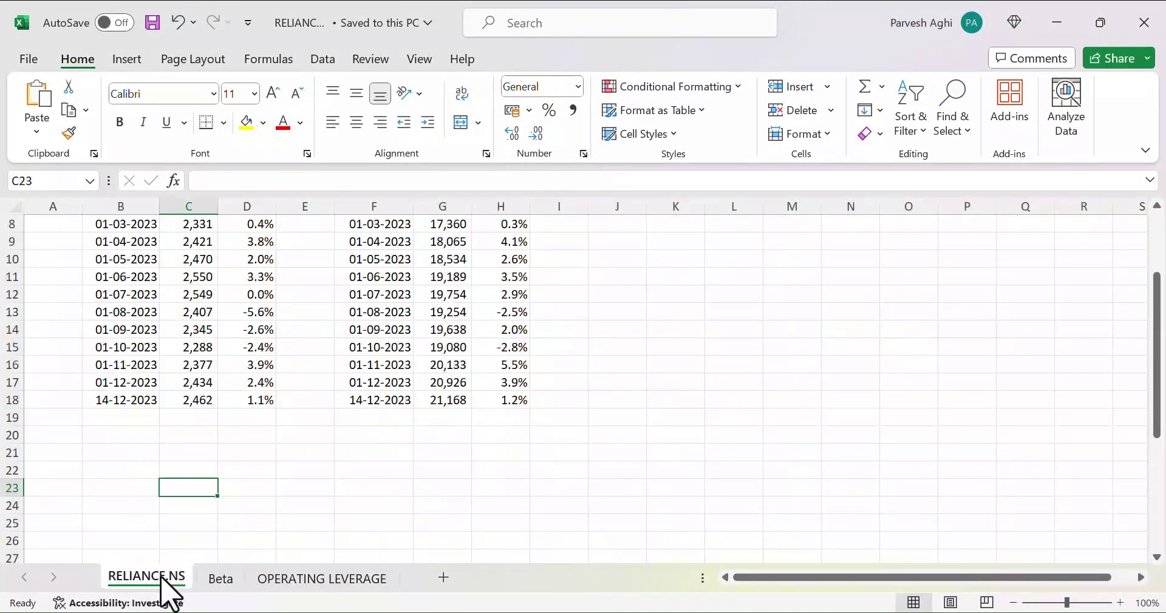
pyautogui.press('Right')
pyautogui.press('Up')
pyautogui.press('Up')
pyautogui.press('Up')
pyautogui.press('Up')
pyautogui.press('Up')
pyautogui.press('Up')
pyautogui.press('Up')
pyautogui.press('Up')
pyautogui.press('Up')
pyautogui.press('Up')
pyautogui.press('Up')
pyautogui.press('Up')
pyautogui.press('Up')
pyautogui.press('Up')
pyautogui.press('Up')
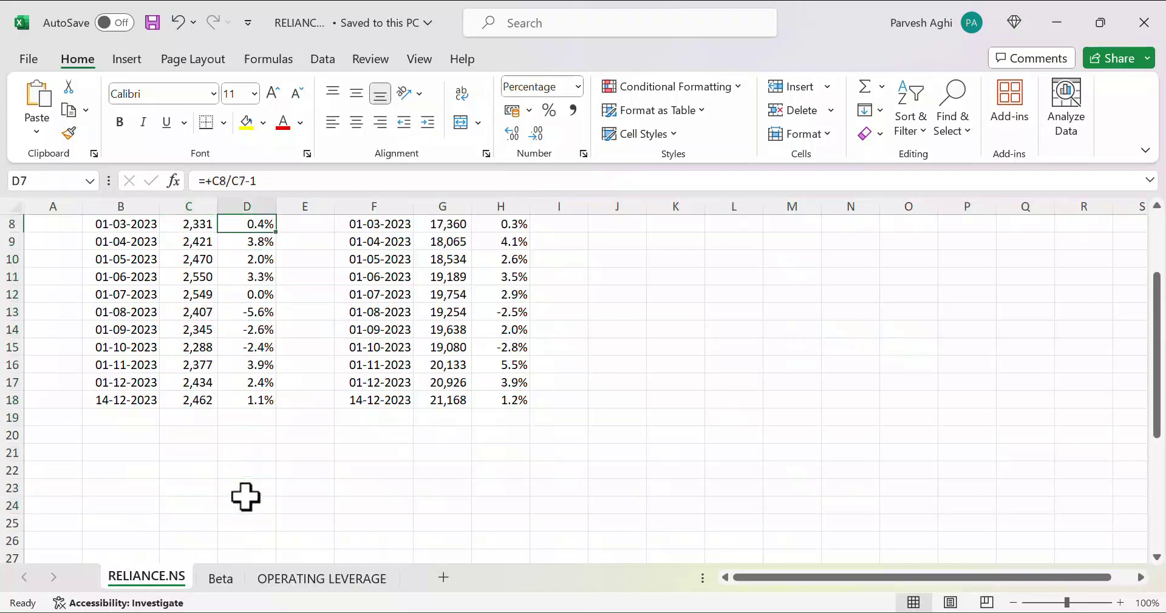
pyautogui.press('Up')
pyautogui.press('Up')
pyautogui.press('Up')
pyautogui.press('Up')
pyautogui.press('Up')
pyautogui.press('Up')
pyautogui.press('Up')
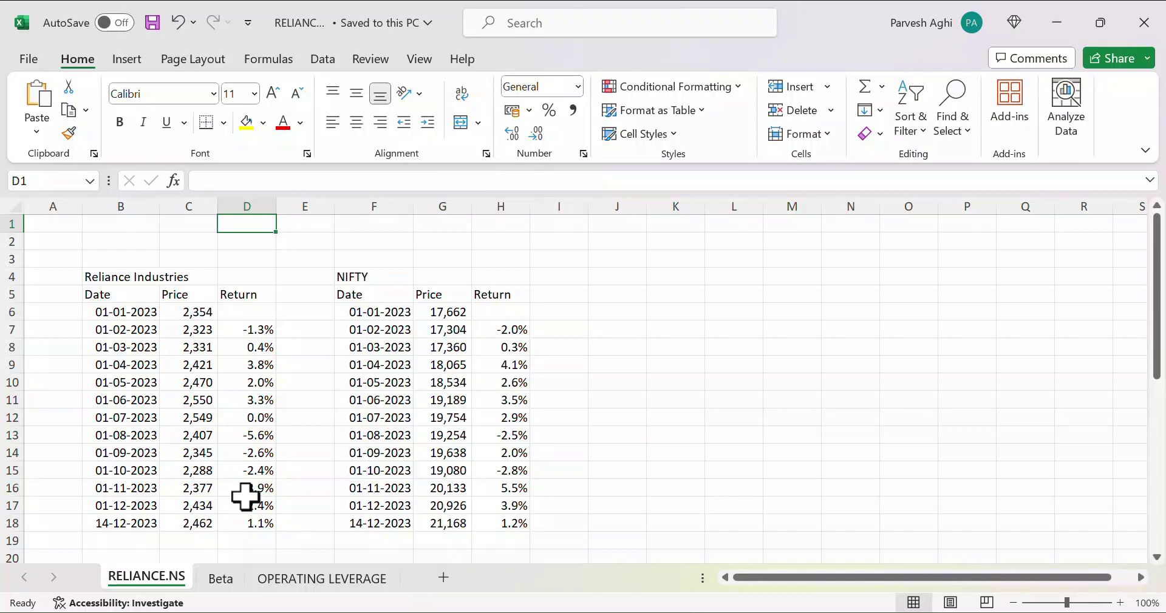
# Step: Examine the Date, Price and Return columns of the Reliance Industries table
pyautogui.press('Down')
pyautogui.press('Down')
pyautogui.press('Down')
pyautogui.press('Down')
pyautogui.press('Down')
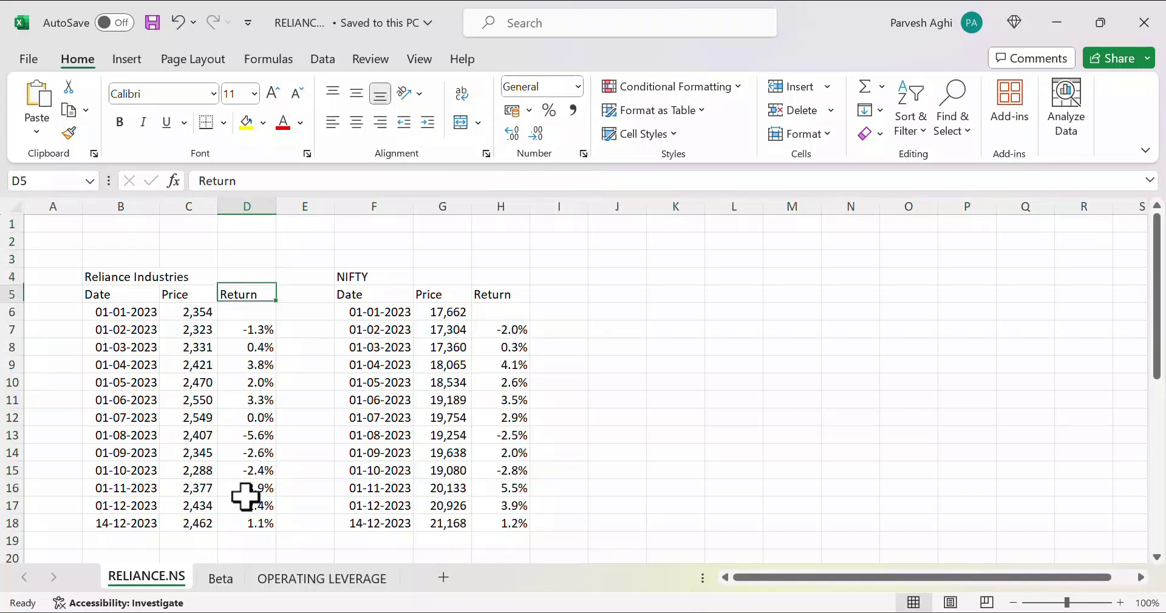
pyautogui.press('Up')
pyautogui.press('Left')
pyautogui.press('Left')
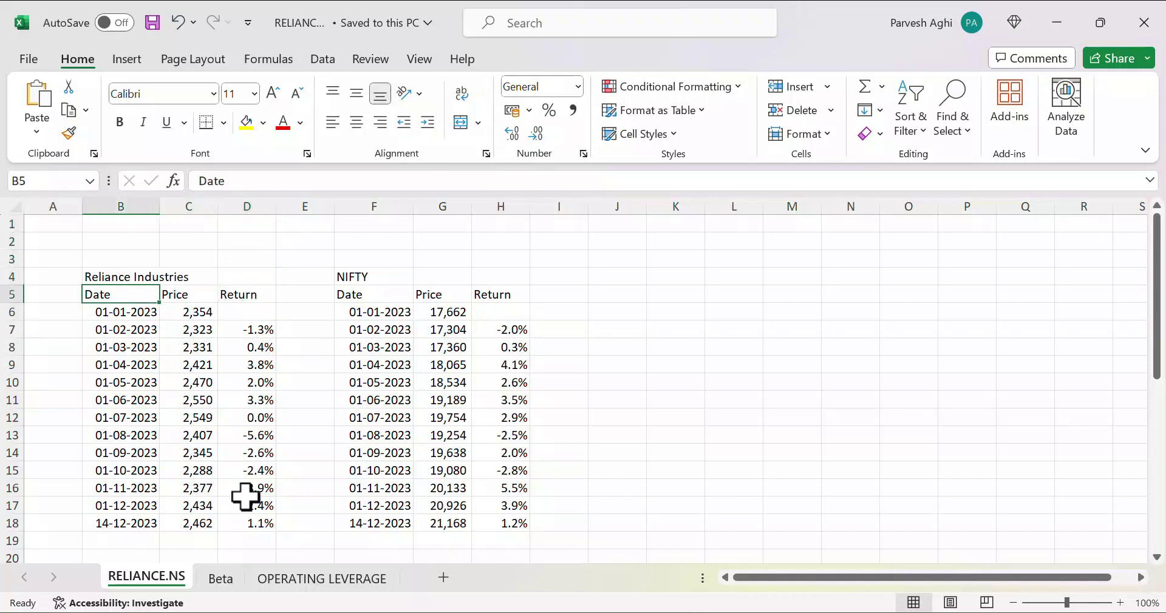
pyautogui.press('Right')
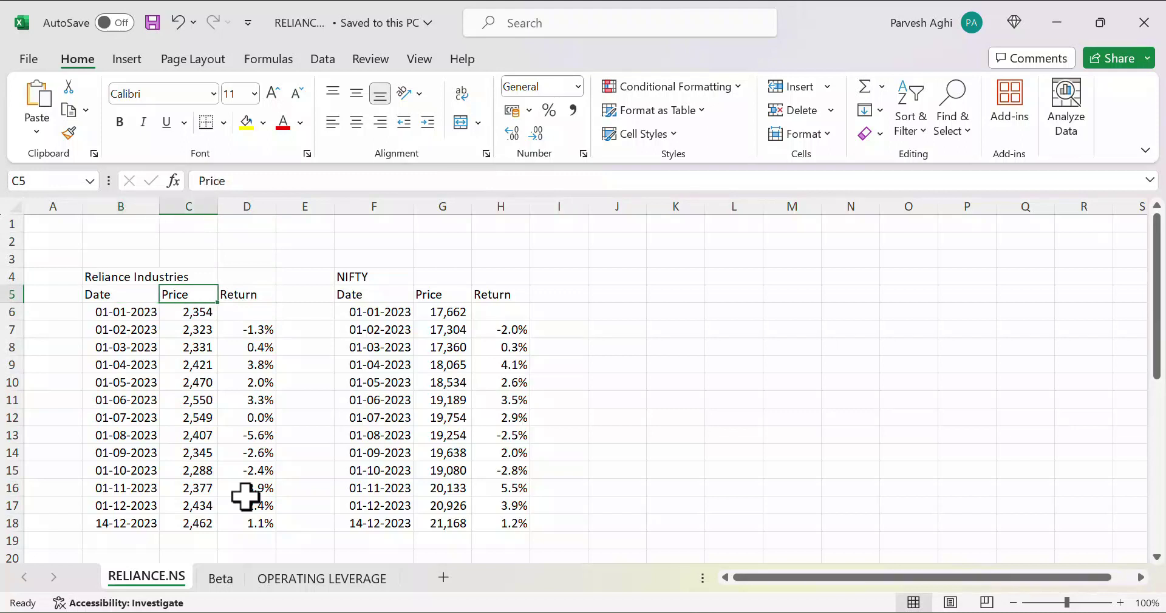
pyautogui.press('Right')
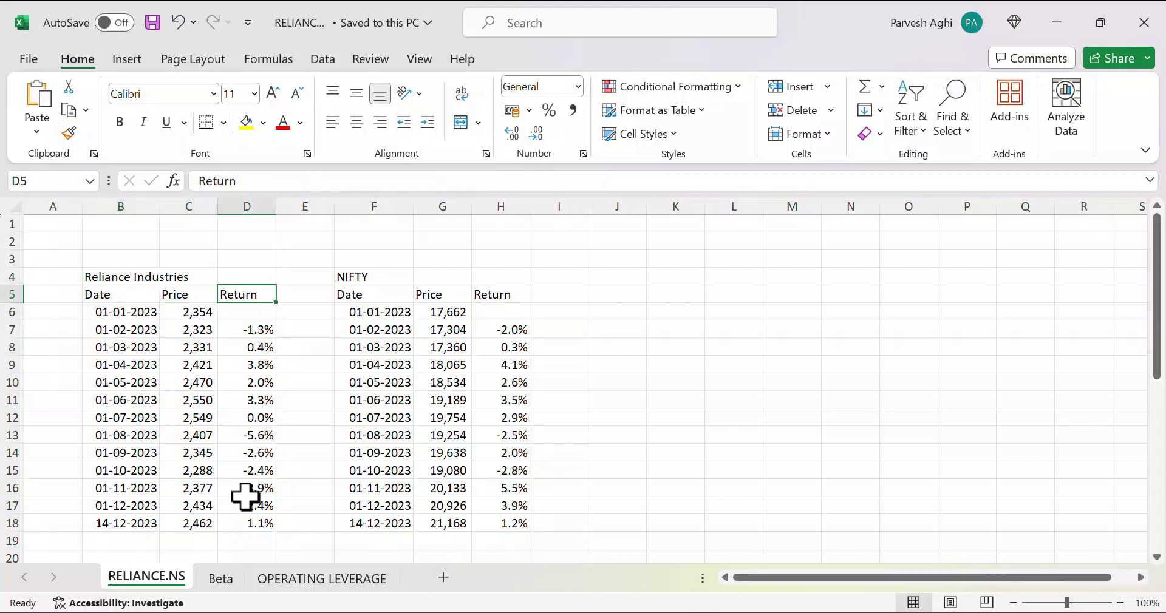
pyautogui.press('Left')
pyautogui.press('Left')
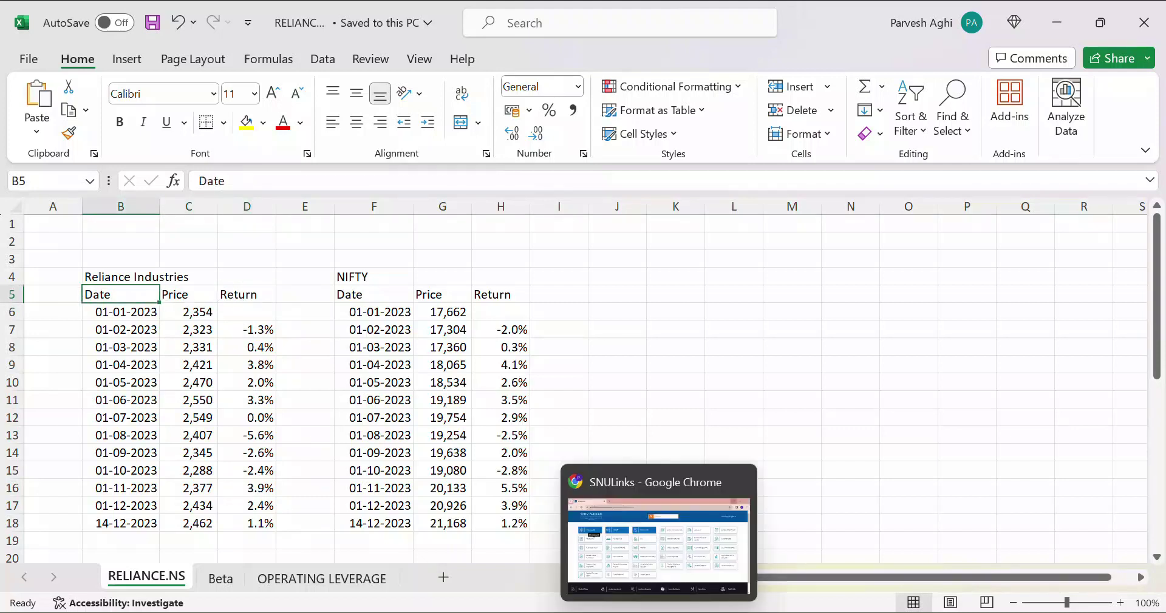
# Step: Switch to the Chrome window with the Investing.com page and search for yahoo finance in a new tab
pyautogui.click(659, 610)
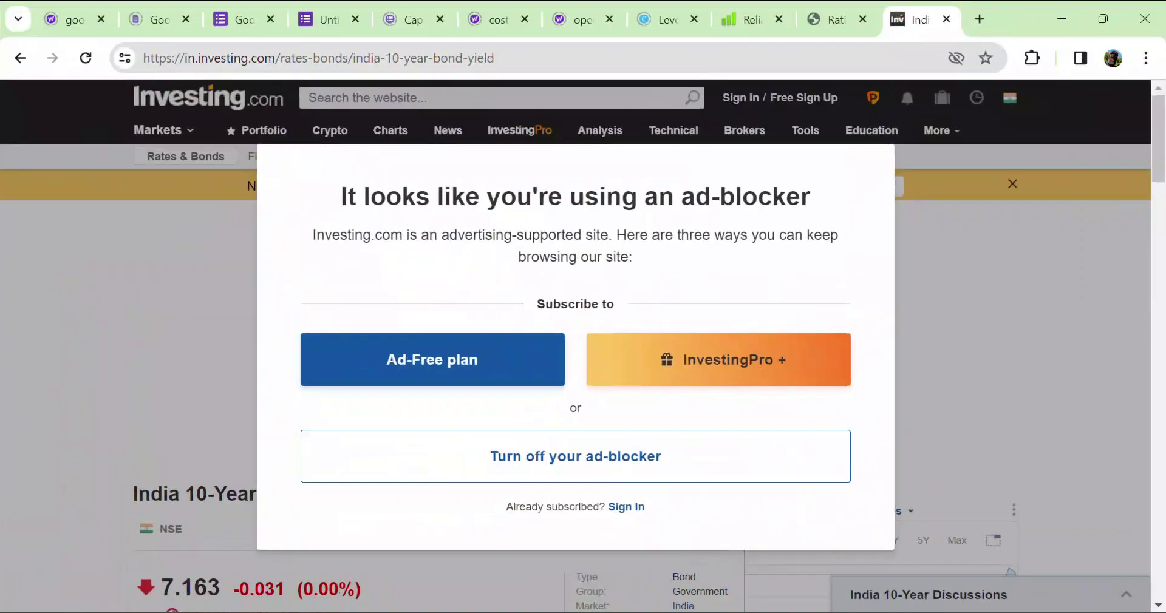
pyautogui.hotkey('alt', 'Tab')
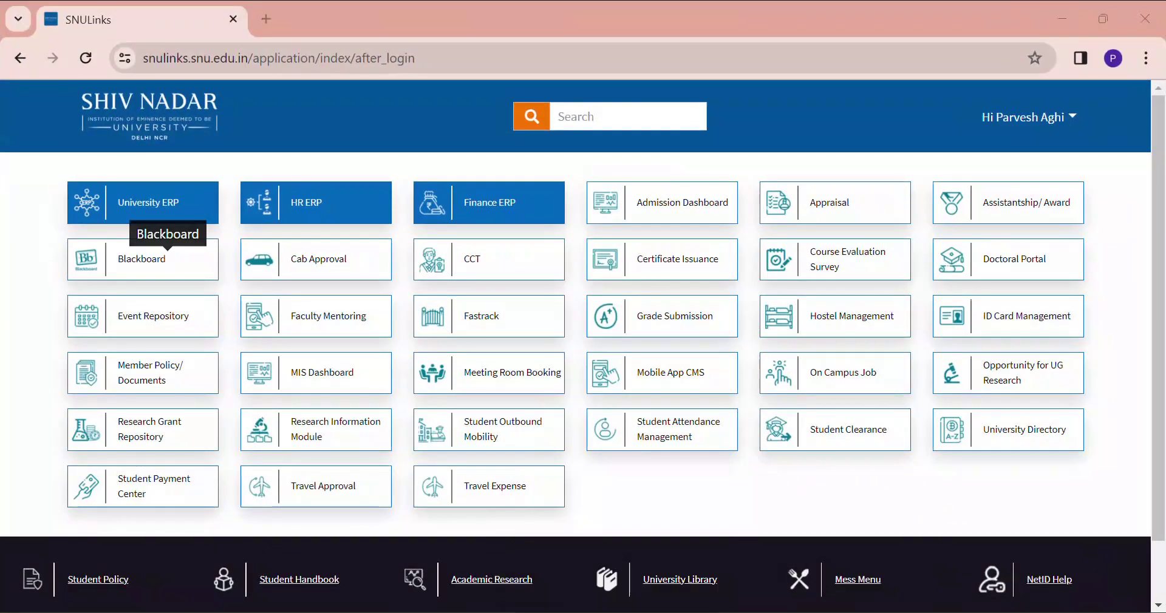
pyautogui.hotkey('alt', 'Tab')
pyautogui.click(982, 19)
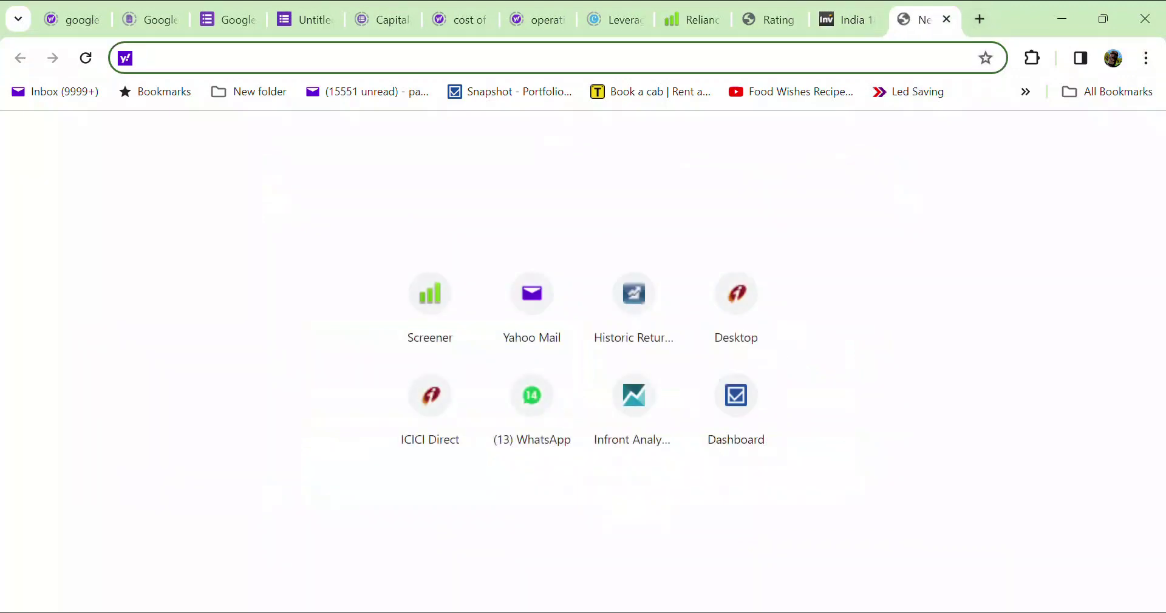
pyautogui.moveTo(779, 610)
pyautogui.write('yahoo')
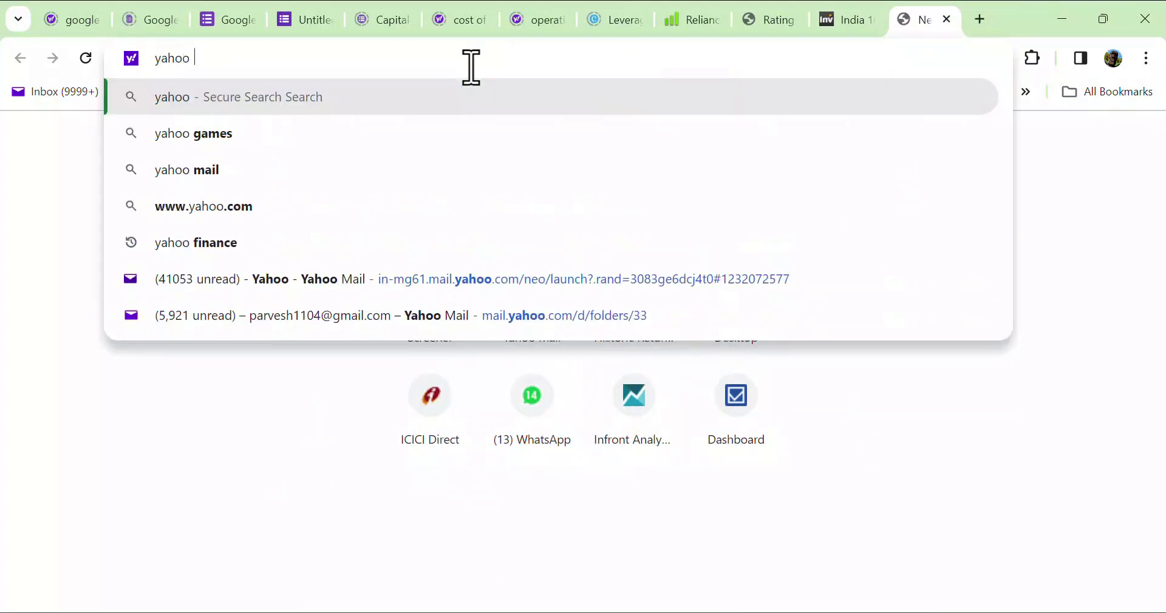
pyautogui.click(221, 244)
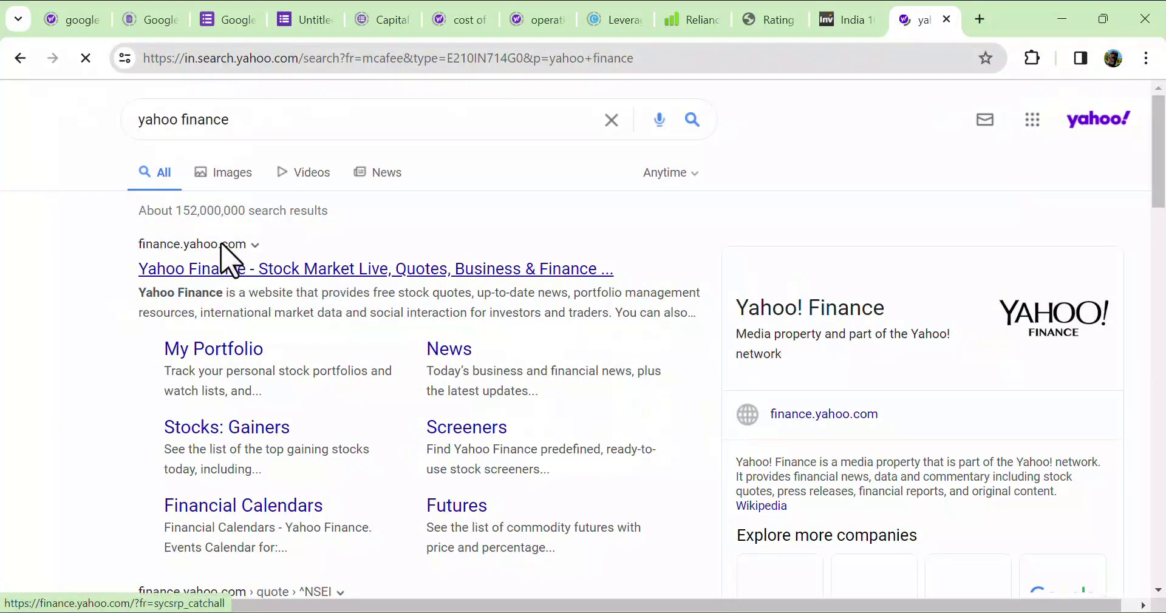
# Step: Open the Yahoo Finance site from the search results and look up the Reliance Industries Limited (RELIANCE.NS) quote
pyautogui.click(270, 278)
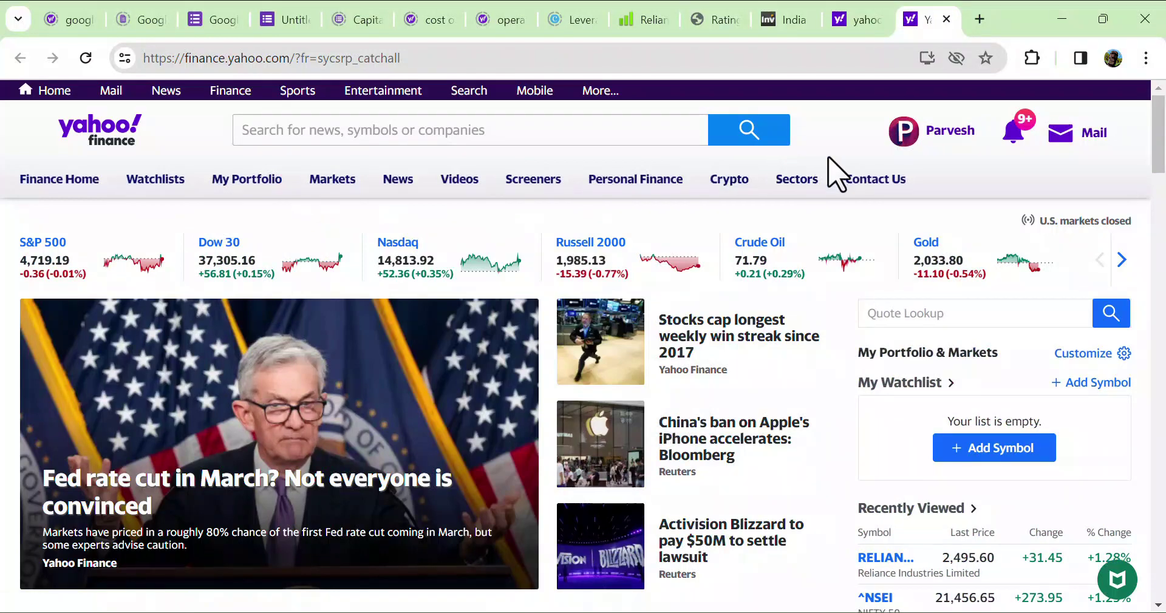
pyautogui.click(355, 129)
pyautogui.write('re')
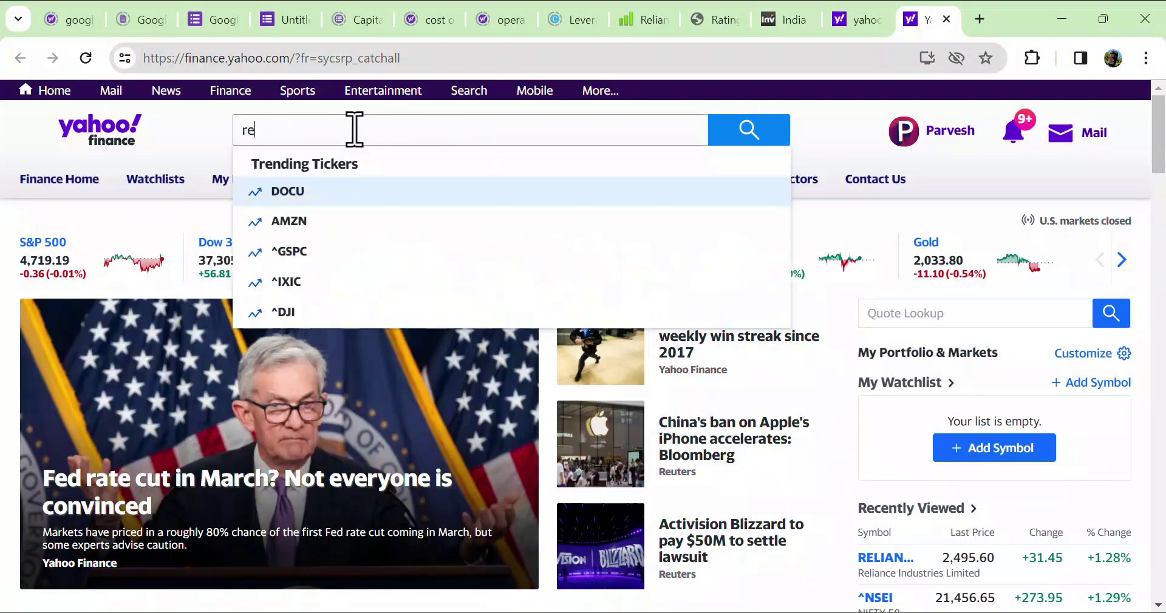
pyautogui.write('liab')
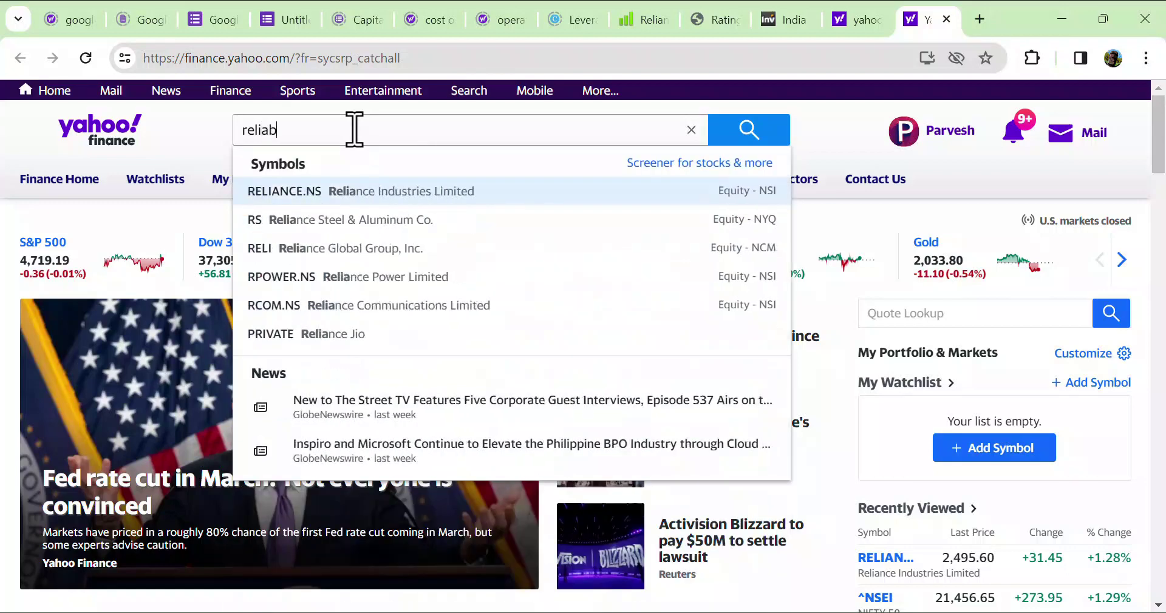
pyautogui.press('BackSpace')
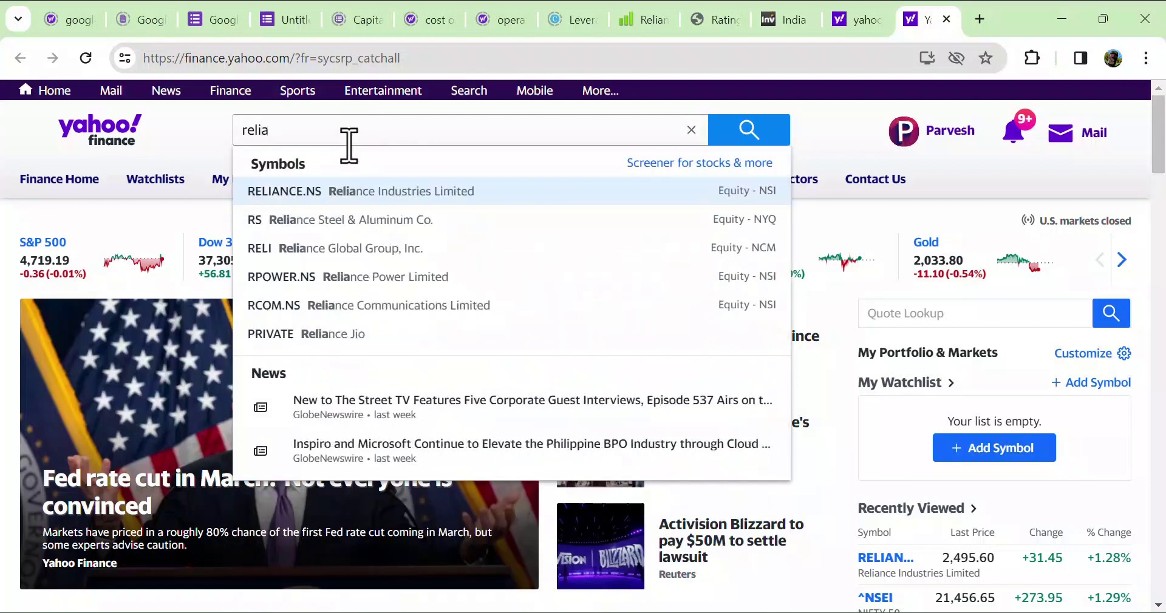
pyautogui.click(342, 192)
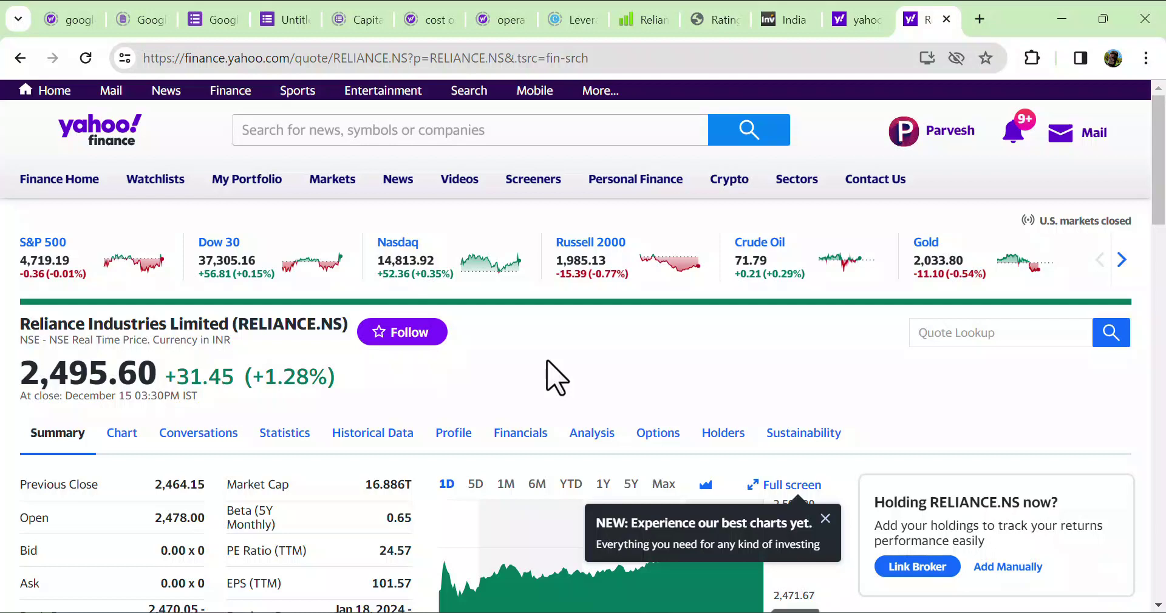
# Step: Open Reliance's historical data and apply a Monthly frequency to the historical prices
pyautogui.click(374, 435)
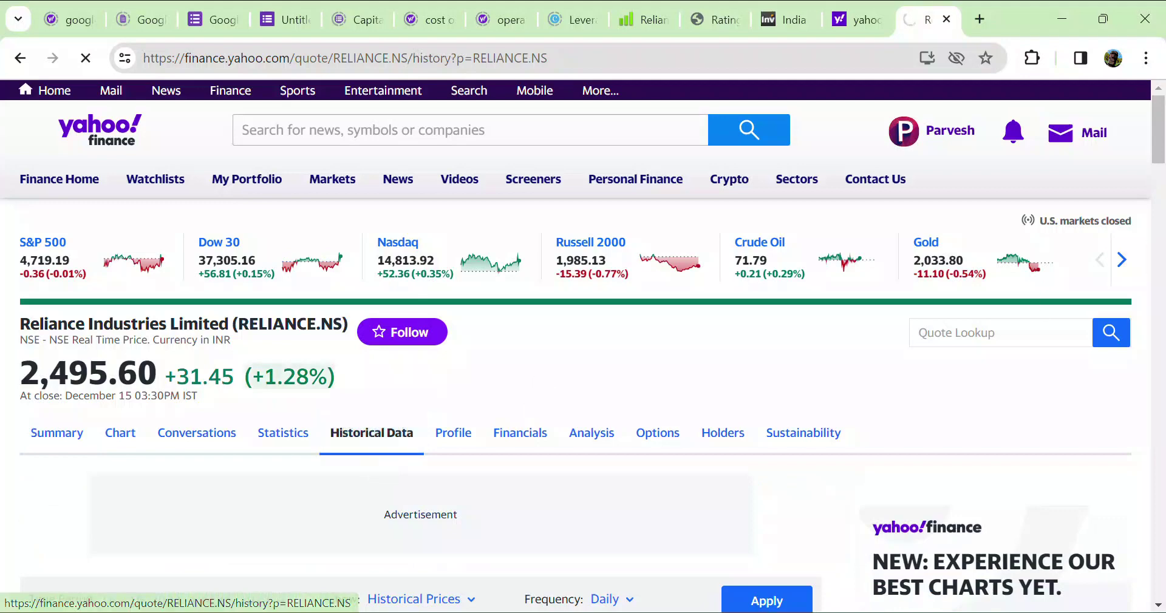
pyautogui.scroll(-3, 1154, 143)
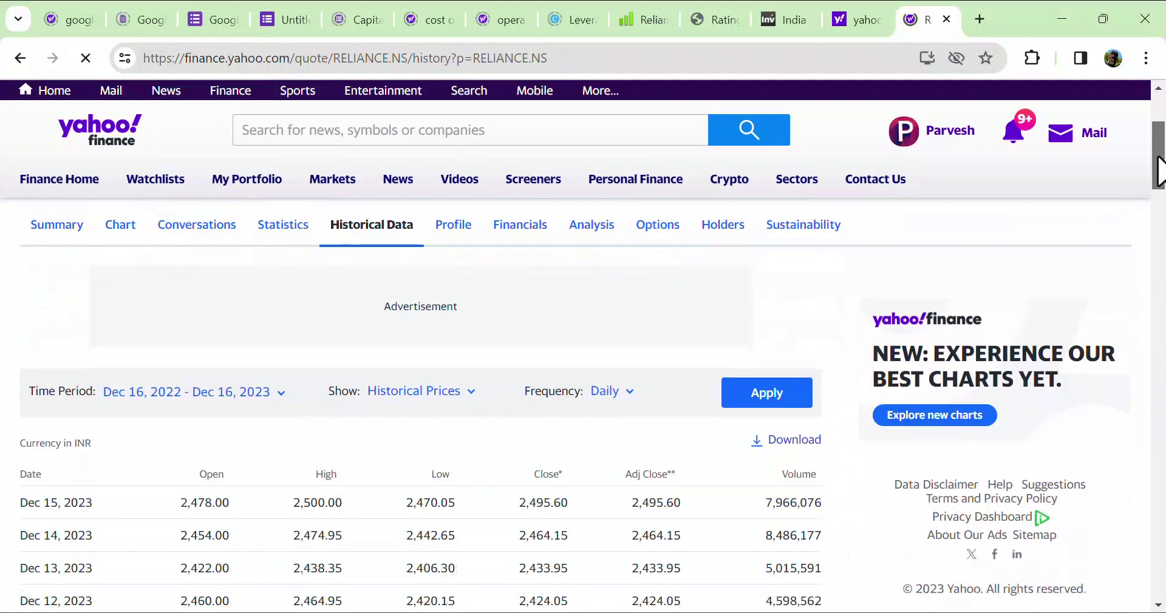
pyautogui.moveTo(1157, 170); pyautogui.dragTo(1157, 186)
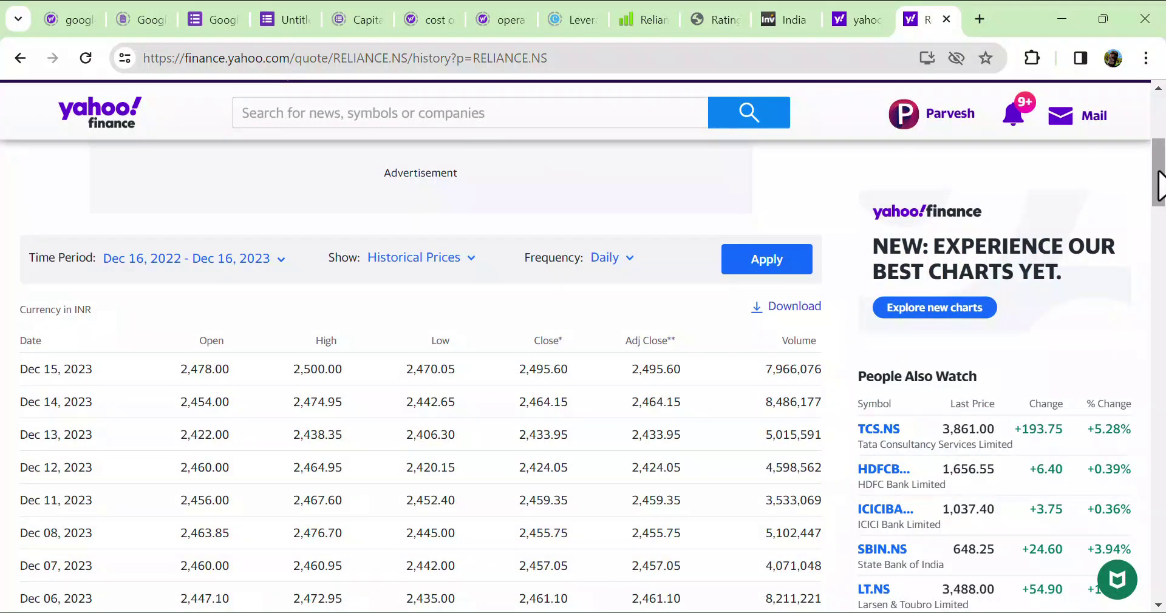
pyautogui.click(604, 259)
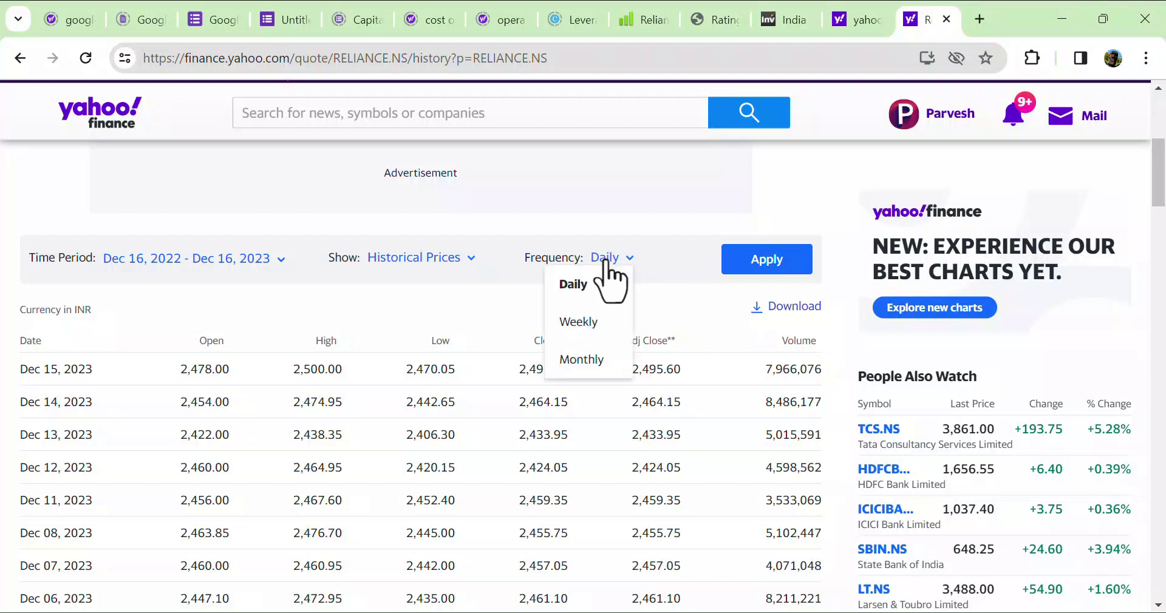
pyautogui.click(595, 365)
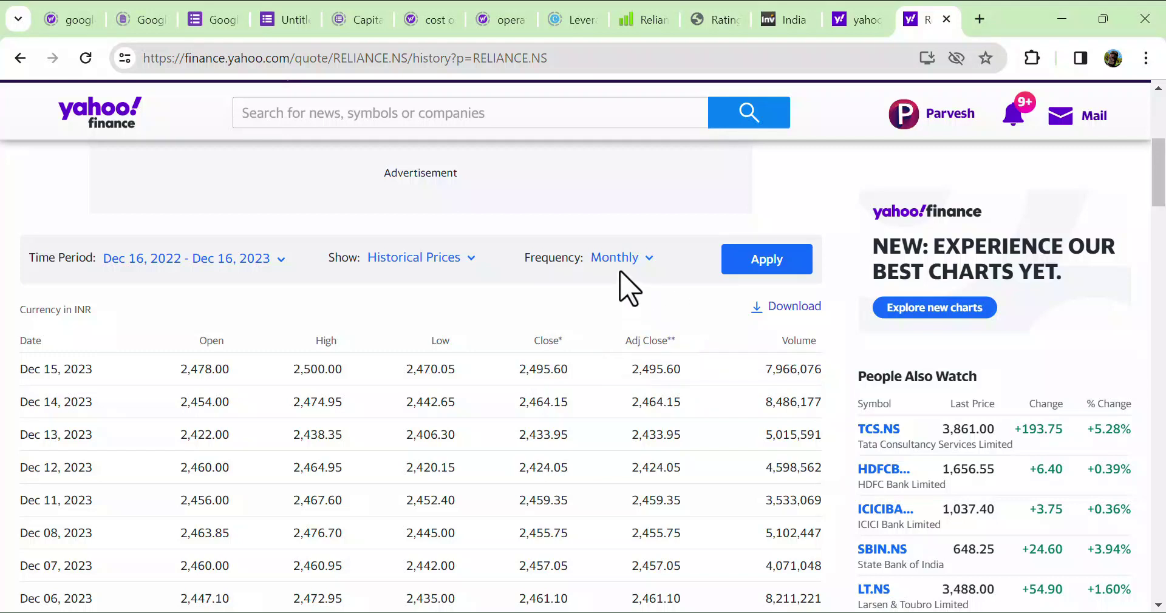
pyautogui.click(766, 261)
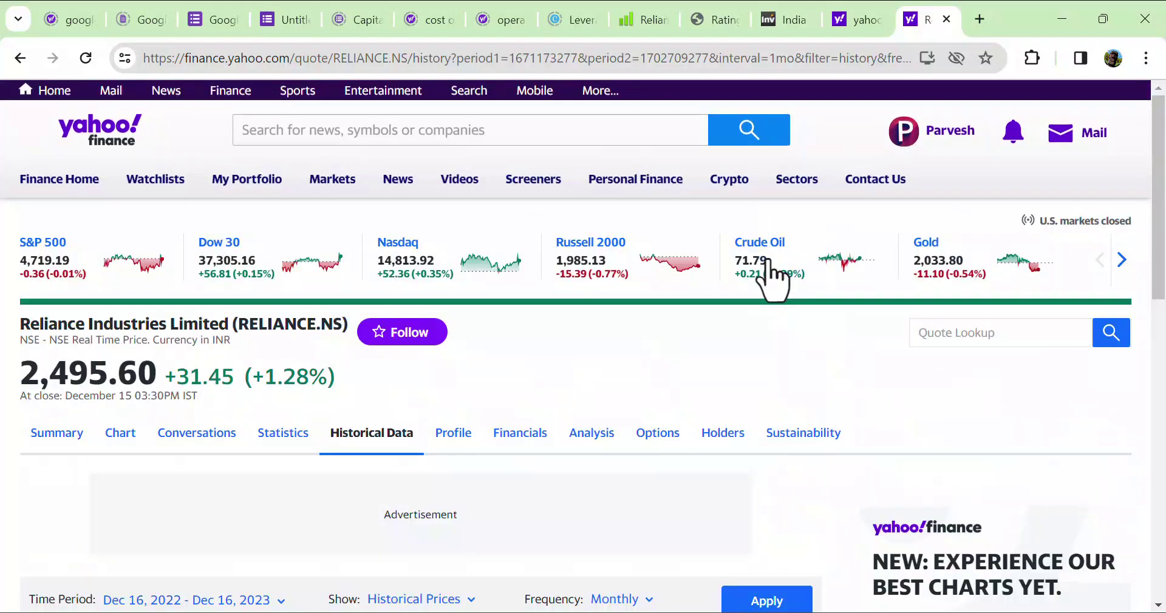
# Step: Download the monthly Reliance prices to the Desktop as the CSV file RELIANCE.NS and open it in Excel
pyautogui.moveTo(1160, 130); pyautogui.dragTo(1160, 298)
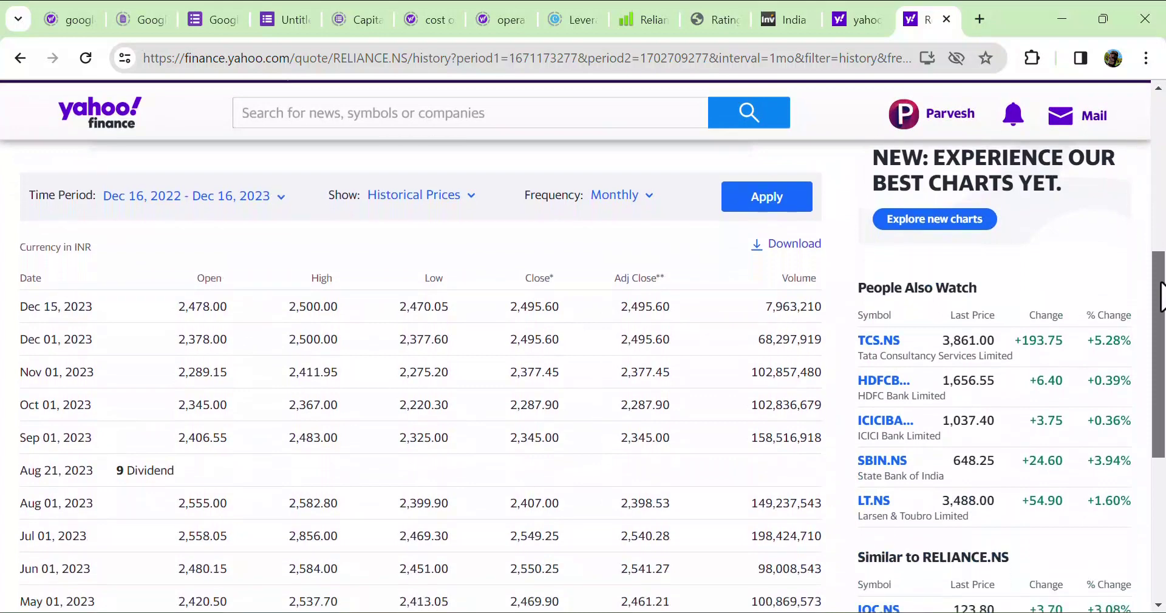
pyautogui.click(801, 242)
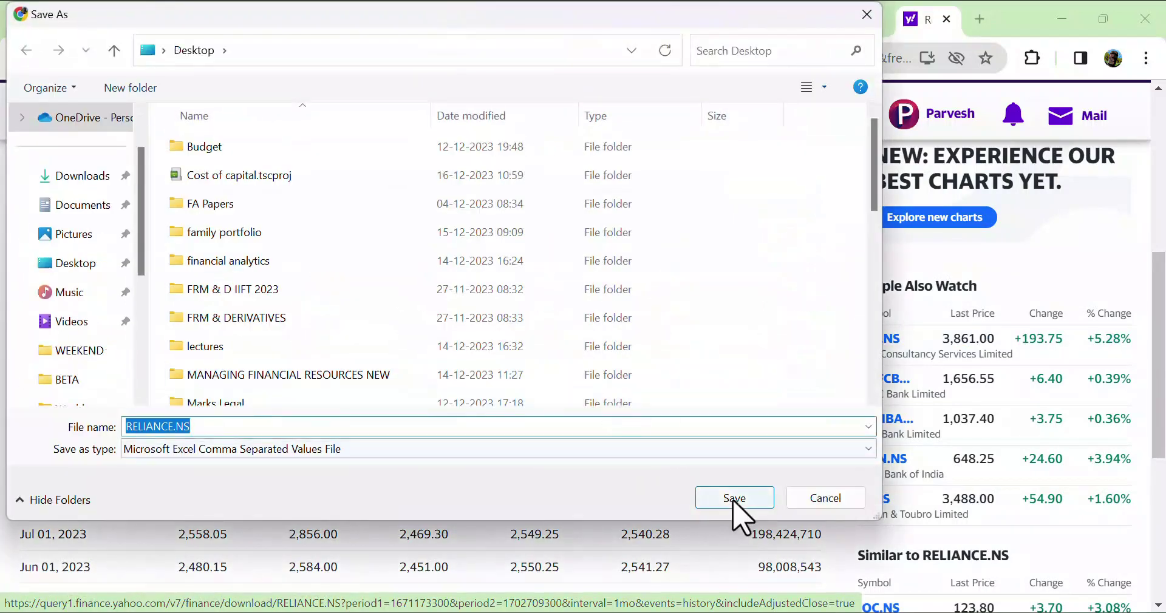
pyautogui.click(733, 500)
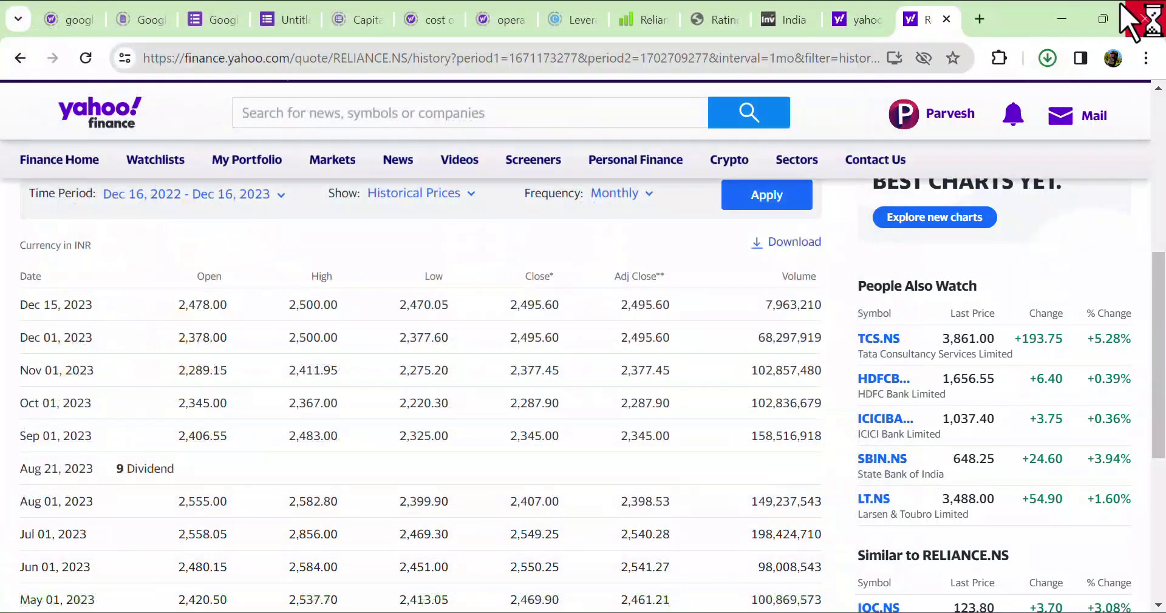
pyautogui.click(1046, 58)
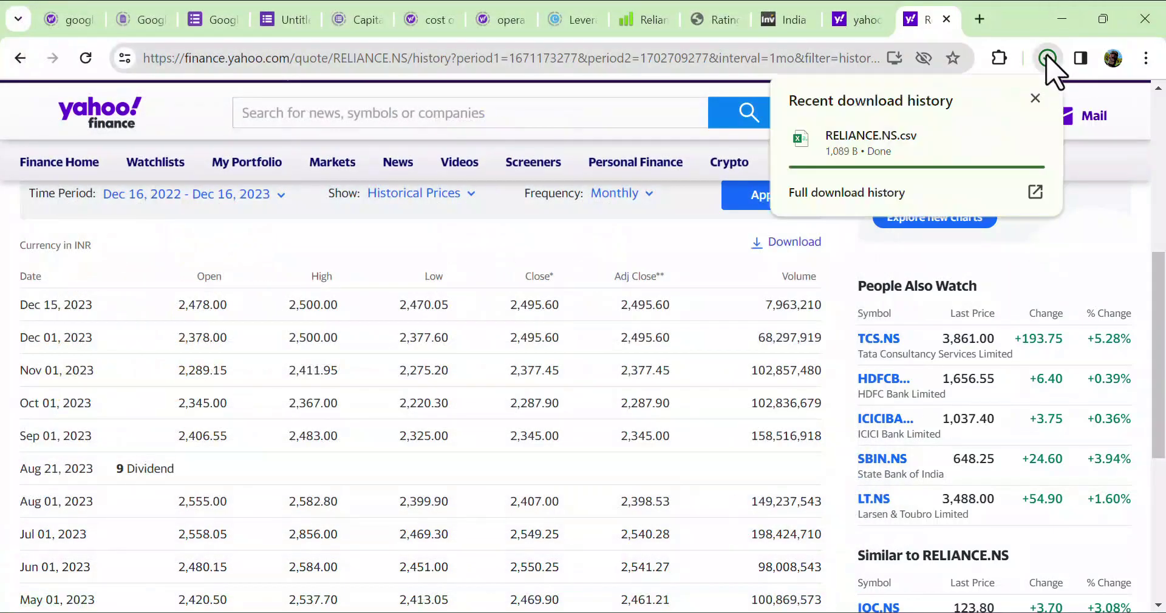
pyautogui.click(1047, 60)
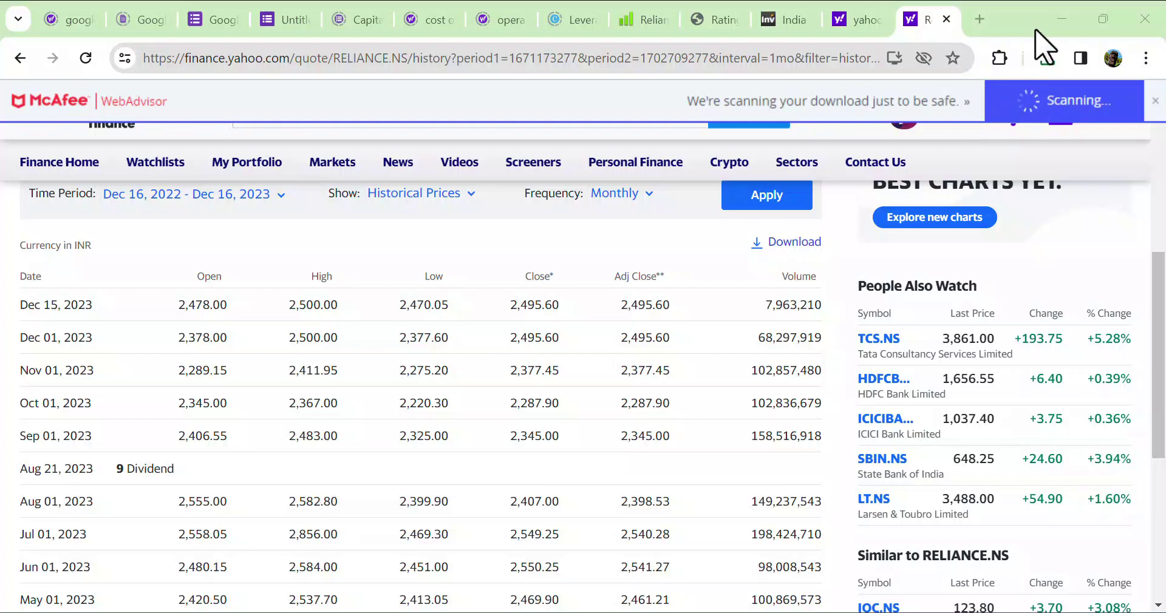
pyautogui.click(1047, 60)
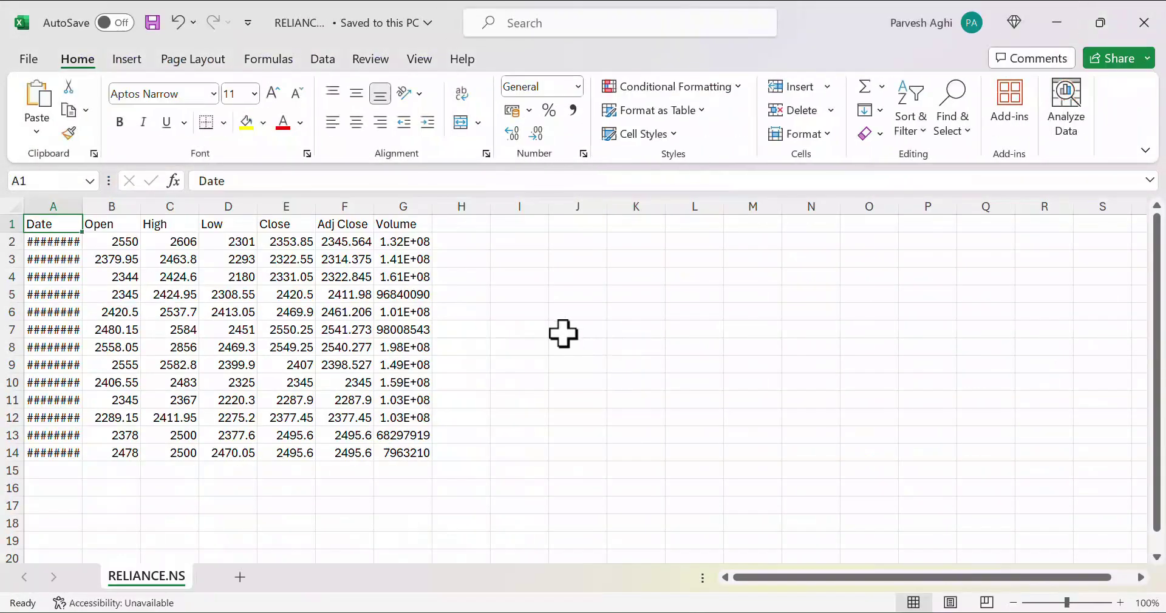
# Step: Widen the Date column in the RELIANCE.NS sheet so the full dates fit
pyautogui.click(561, 333)
pyautogui.press('Left')
pyautogui.press('Left')
pyautogui.press('Left')
pyautogui.press('Left')
pyautogui.press('Left')
pyautogui.press('Left')
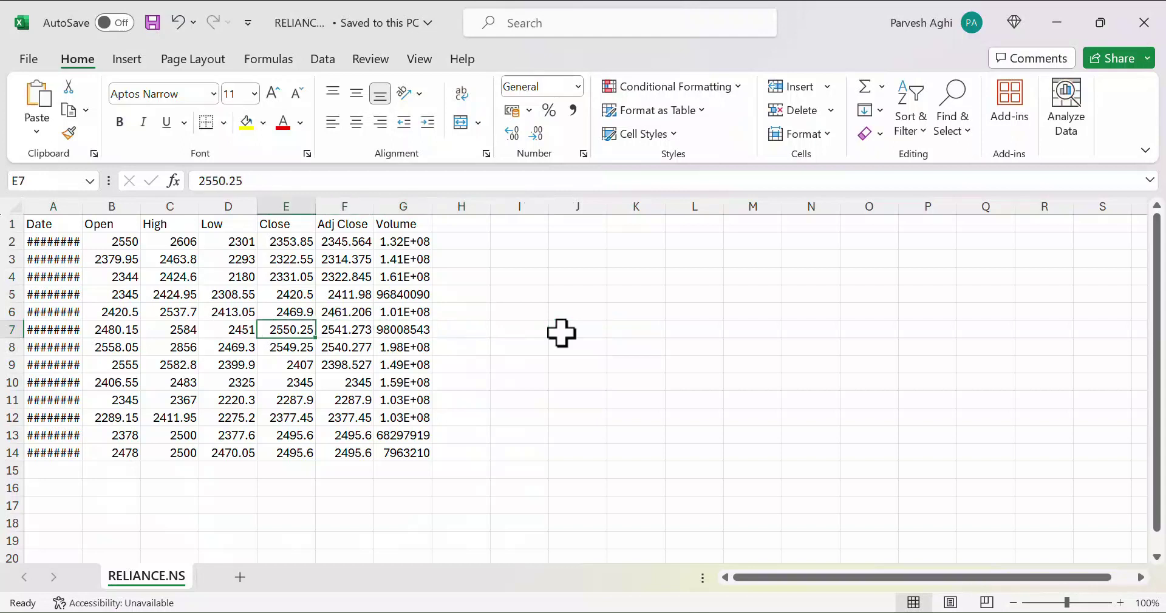
pyautogui.press('Left')
pyautogui.press('Left')
pyautogui.press('Left')
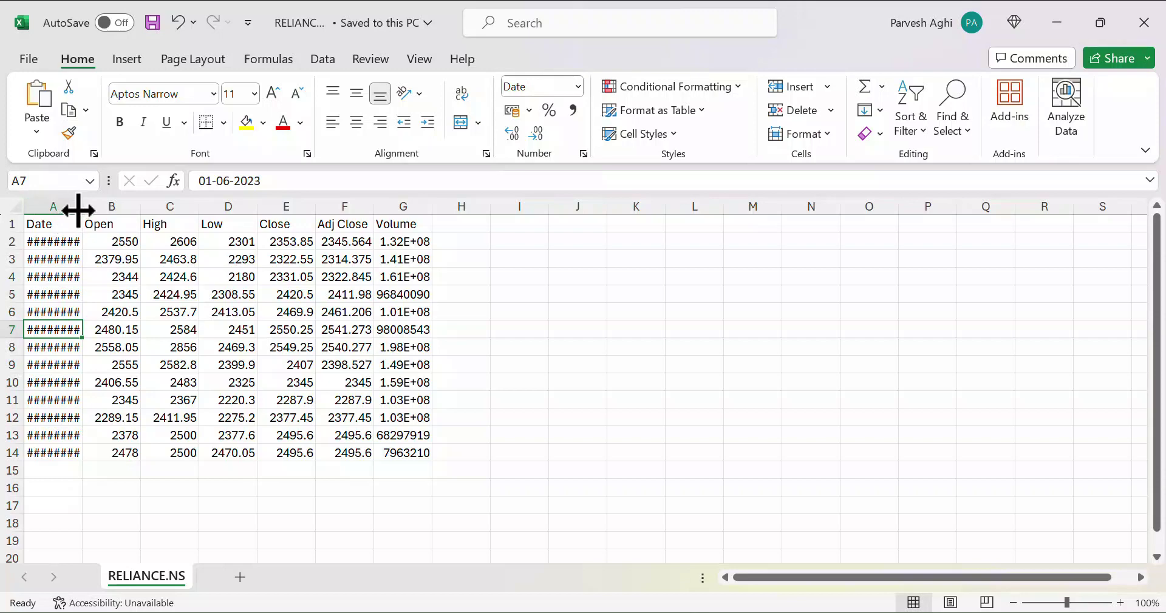
pyautogui.moveTo(82, 207); pyautogui.dragTo(123, 214)
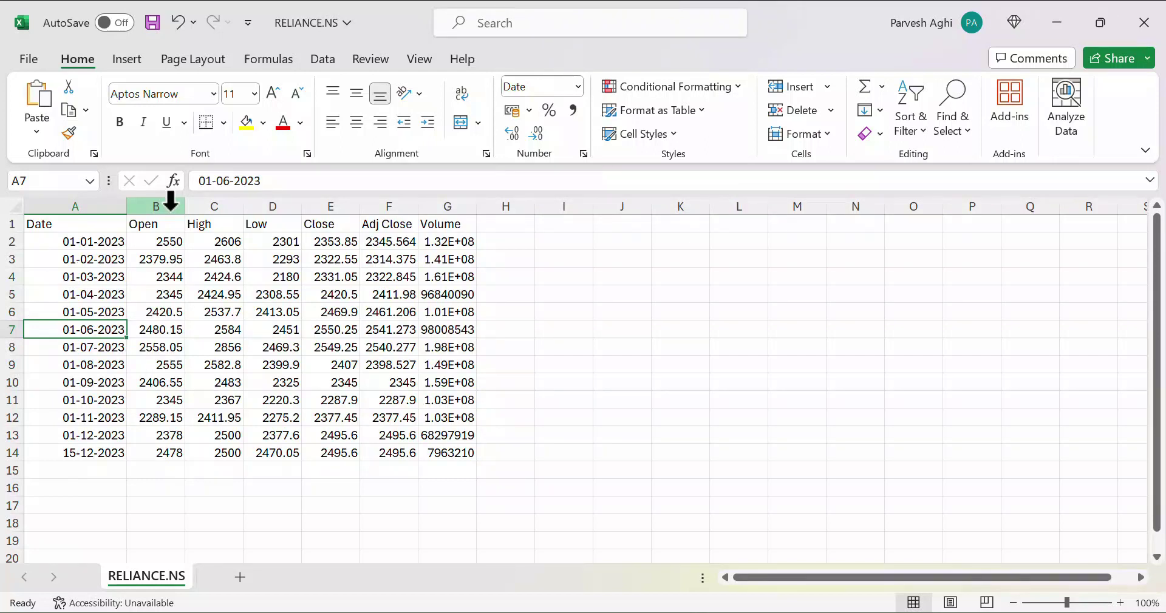
# Step: Delete the Open, High, Low and Close columns from the Reliance price data
pyautogui.click(170, 200)
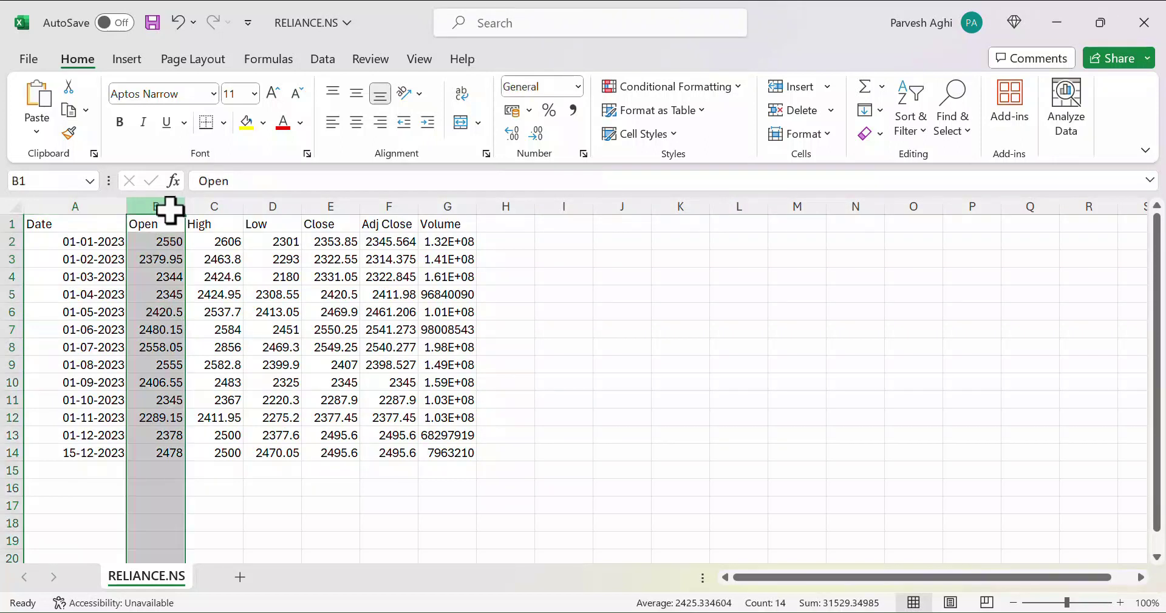
pyautogui.moveTo(170, 207); pyautogui.dragTo(352, 206)
pyautogui.rightClick(171, 205)
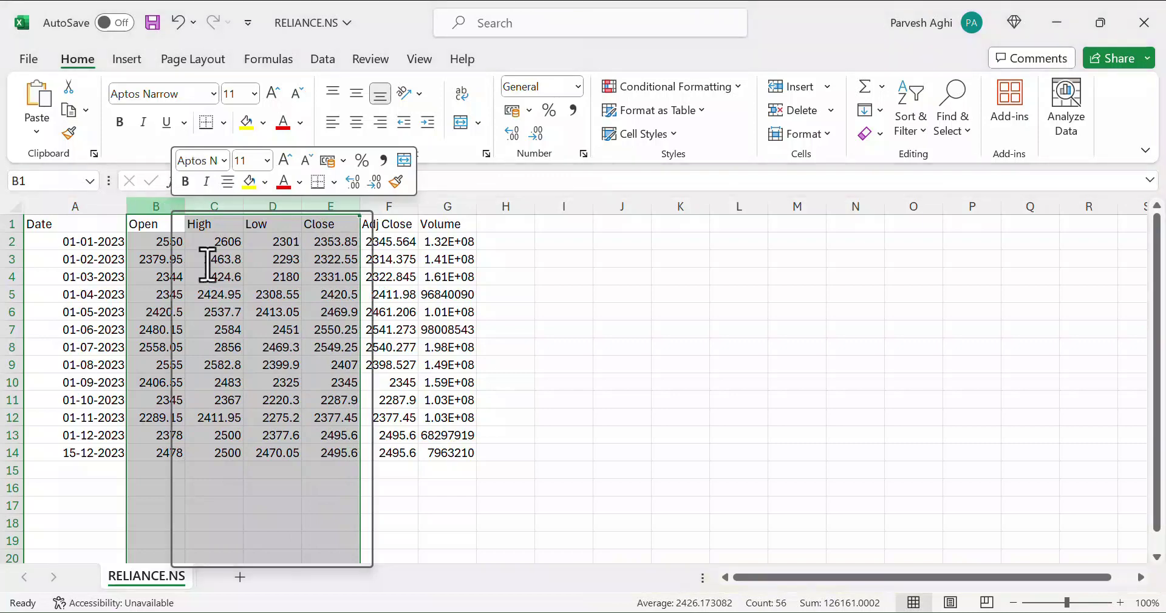
pyautogui.click(239, 419)
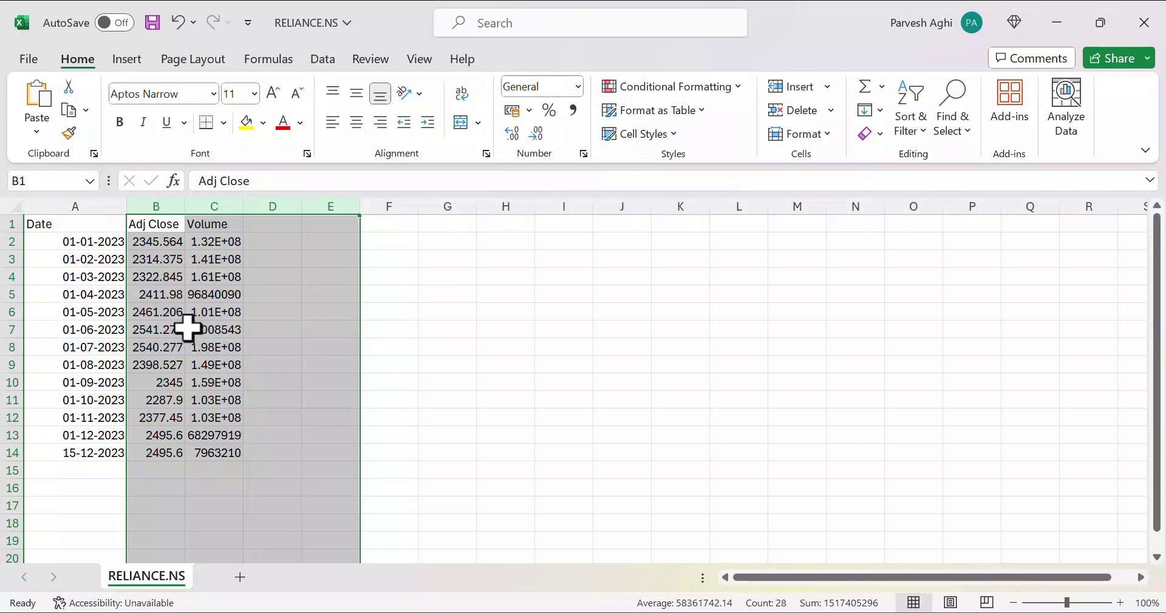
# Step: Delete the Volume column, keeping only the Date and Adj Close columns
pyautogui.click(159, 206)
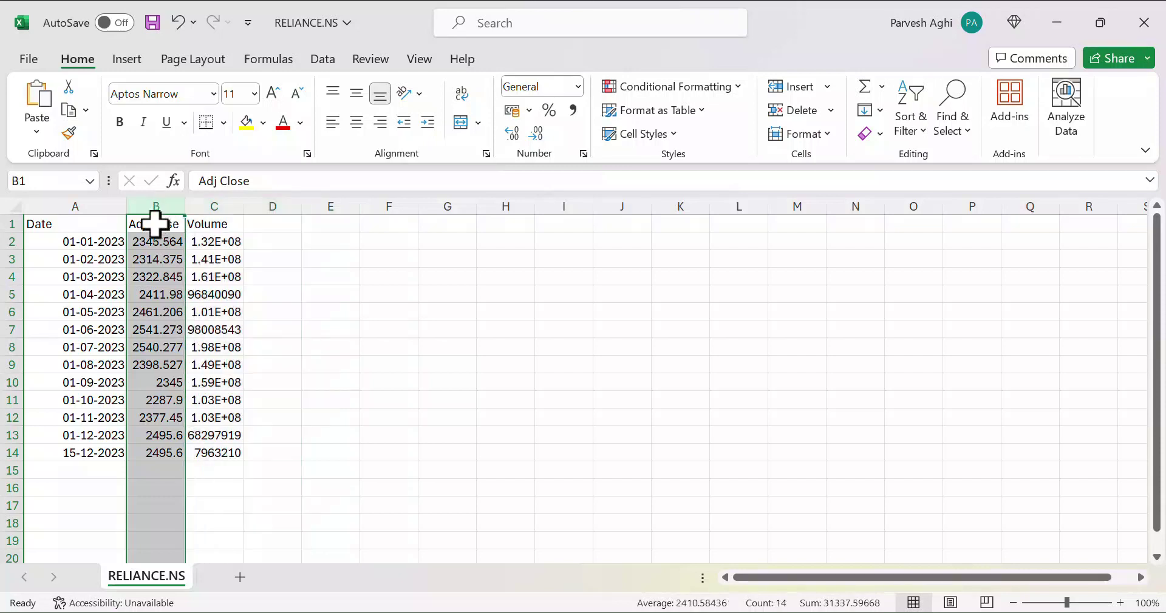
pyautogui.click(155, 223)
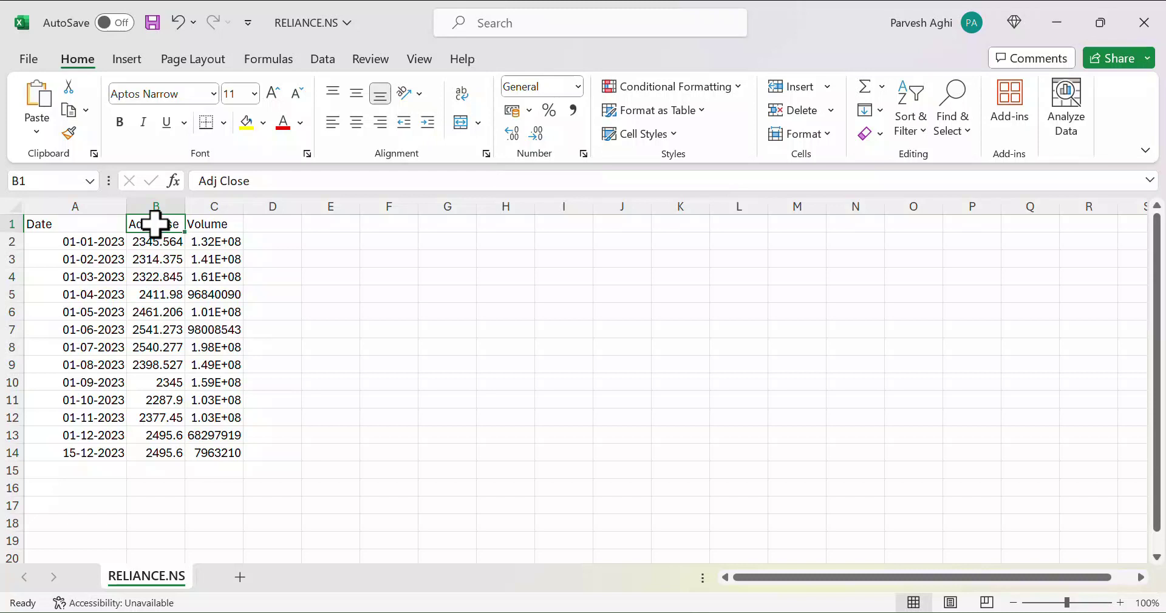
pyautogui.click(216, 203)
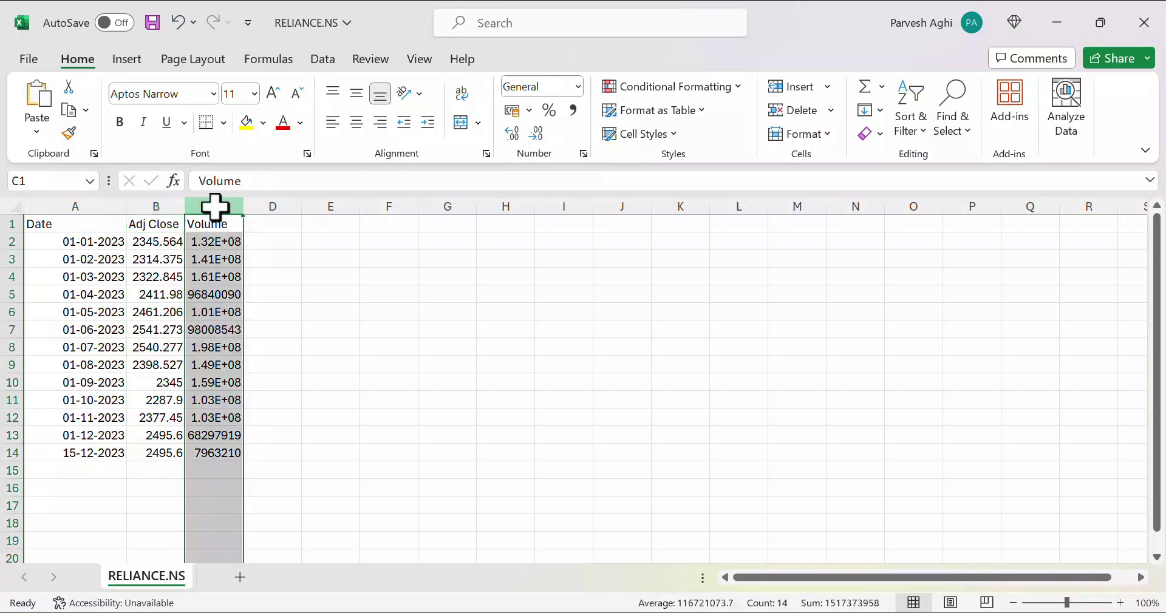
pyautogui.rightClick(216, 200)
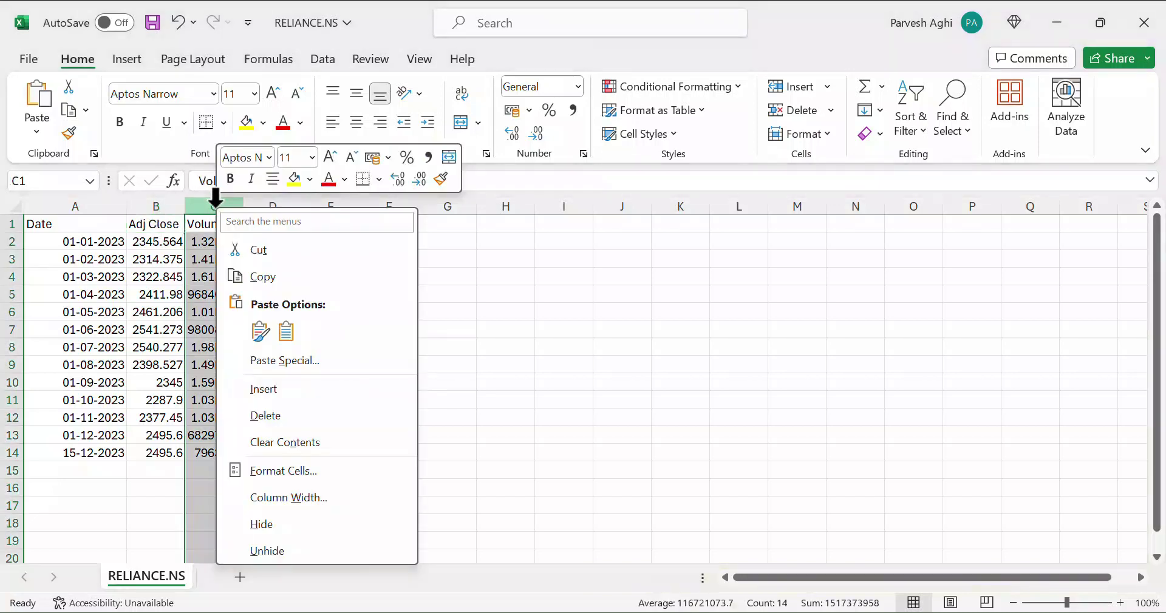
pyautogui.click(322, 416)
pyautogui.click(500, 383)
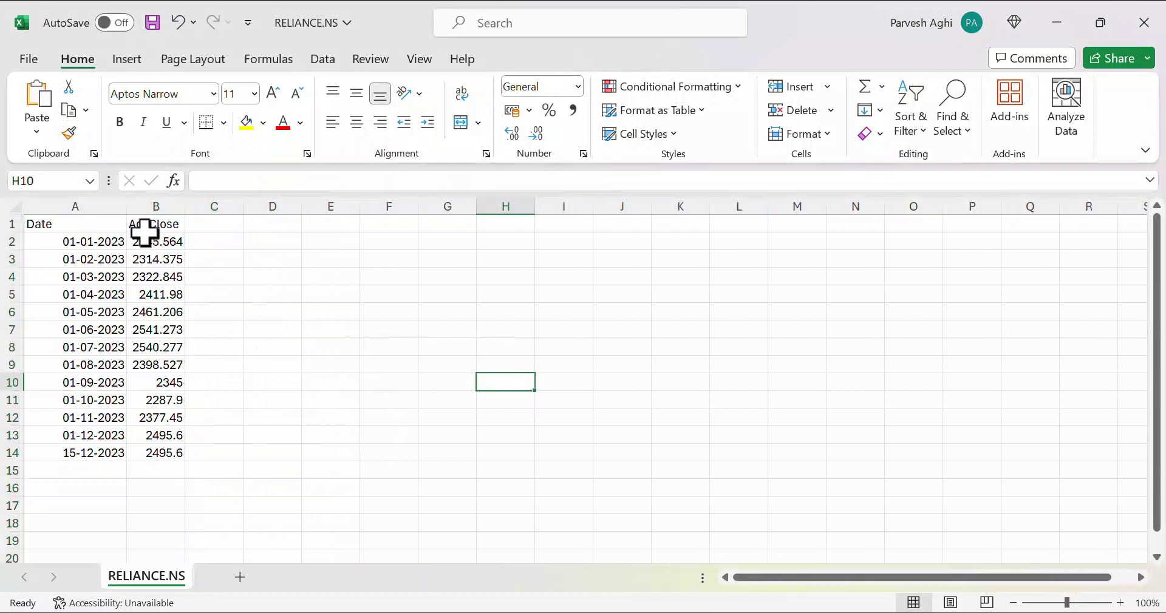
# Step: Remove the decimal places from the Adj Close prices in B2:B14
pyautogui.moveTo(145, 241); pyautogui.dragTo(169, 449)
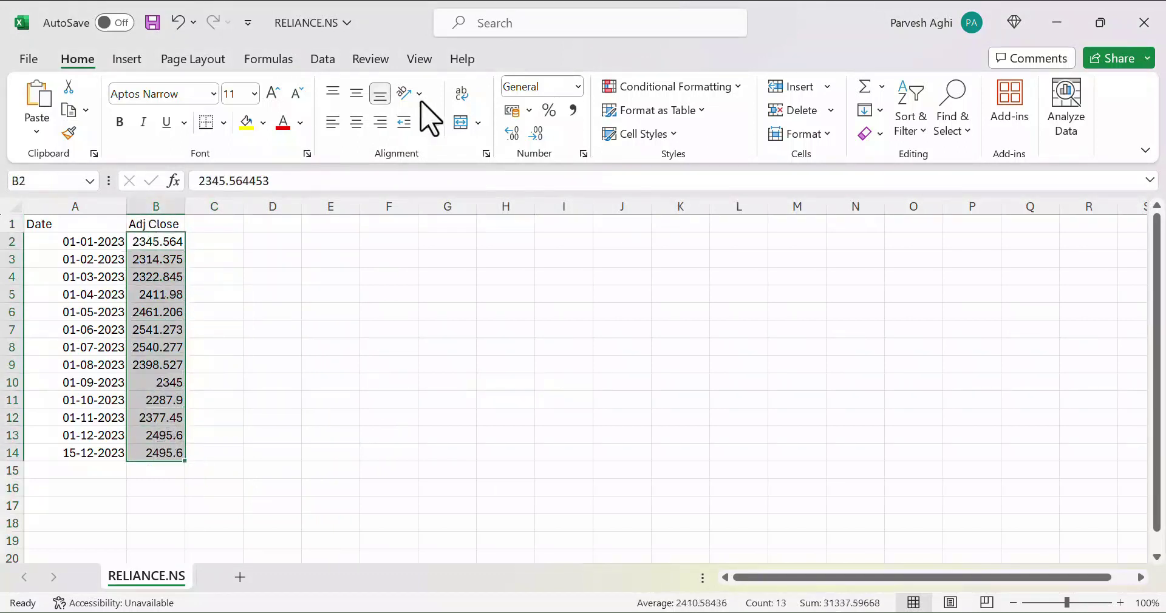
pyautogui.click(536, 134)
pyautogui.click(537, 133)
pyautogui.click(536, 133)
pyautogui.click(379, 366)
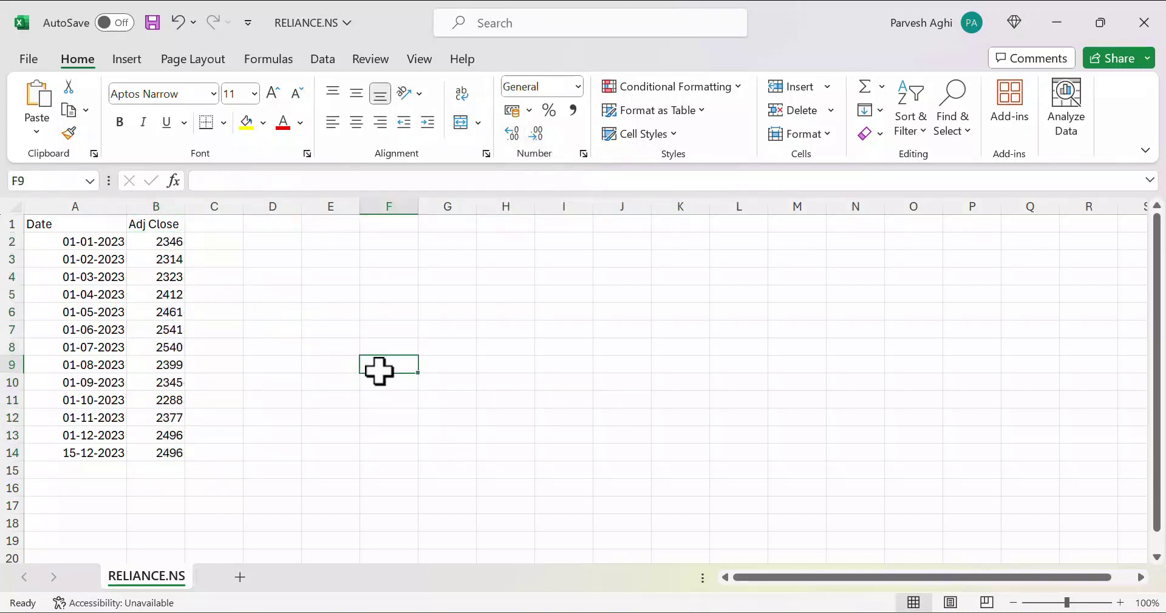
# Step: Format the Adj Close prices in B2:B14 in comma style with no decimal places
pyautogui.moveTo(150, 241); pyautogui.dragTo(161, 449)
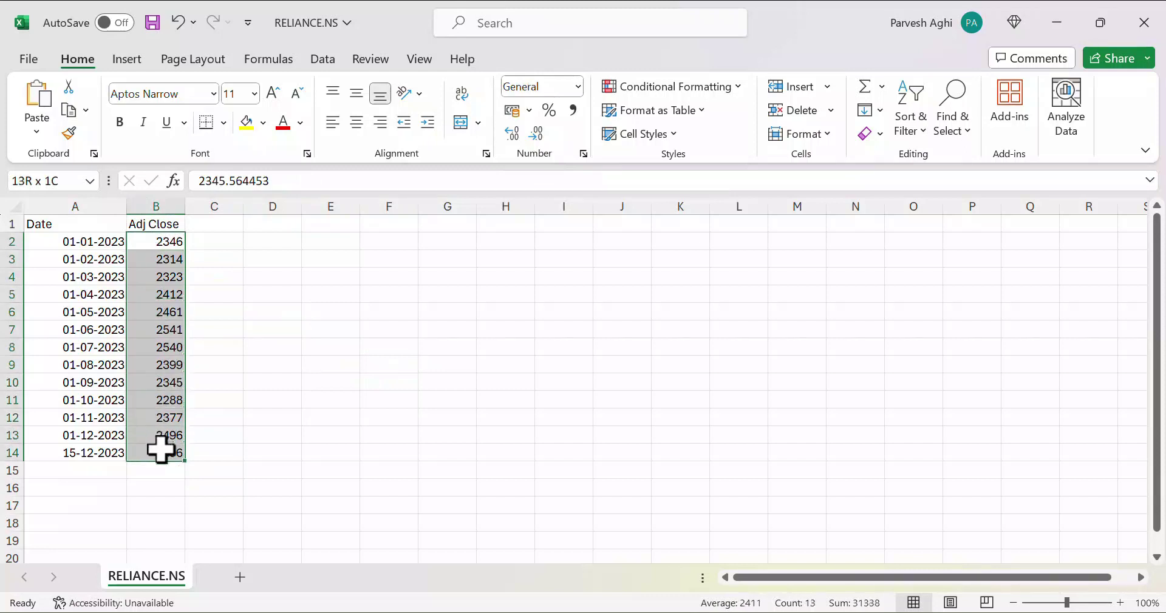
pyautogui.click(572, 110)
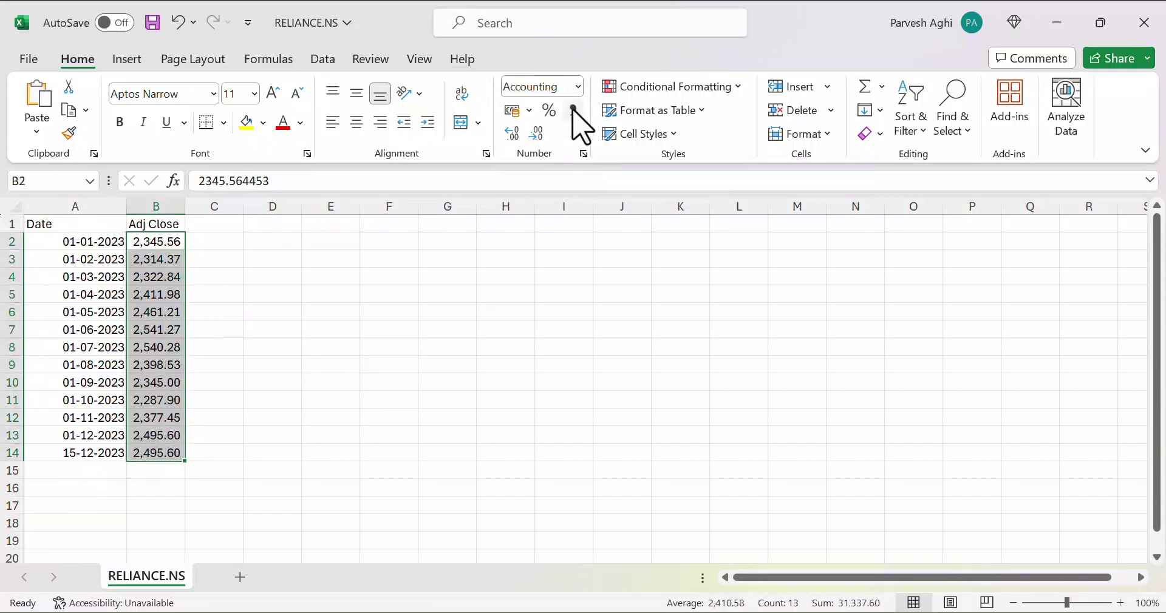
pyautogui.click(537, 132)
pyautogui.click(537, 133)
pyautogui.click(448, 311)
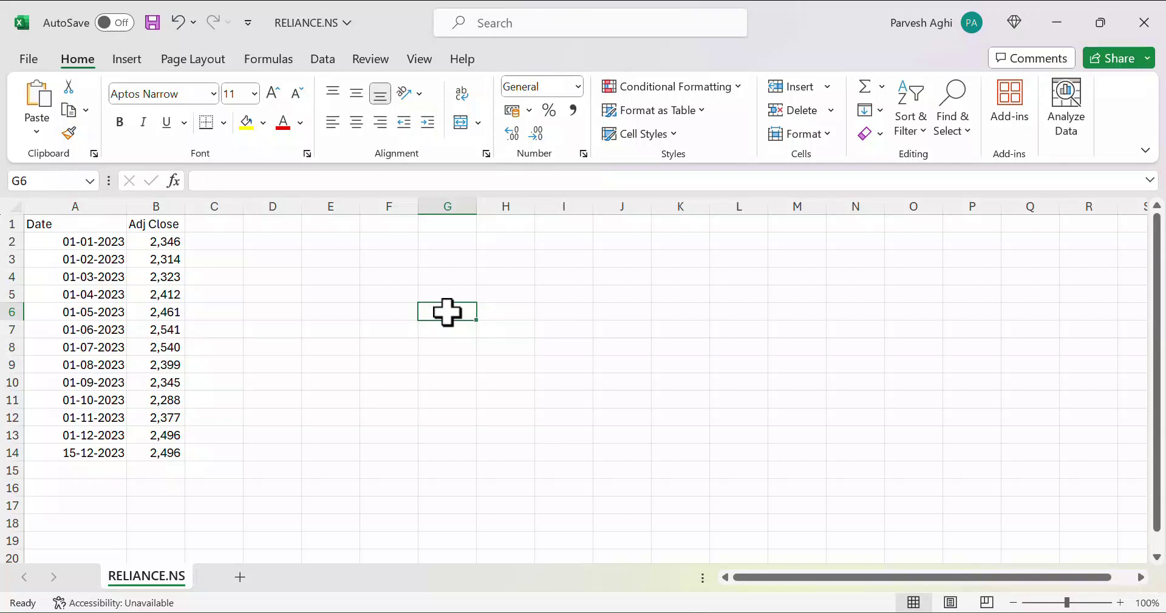
# Step: Save the RELIANCE.NS file and switch to the Chrome window with the Managing Financial Resources class in Google Classroom
pyautogui.click(153, 24)
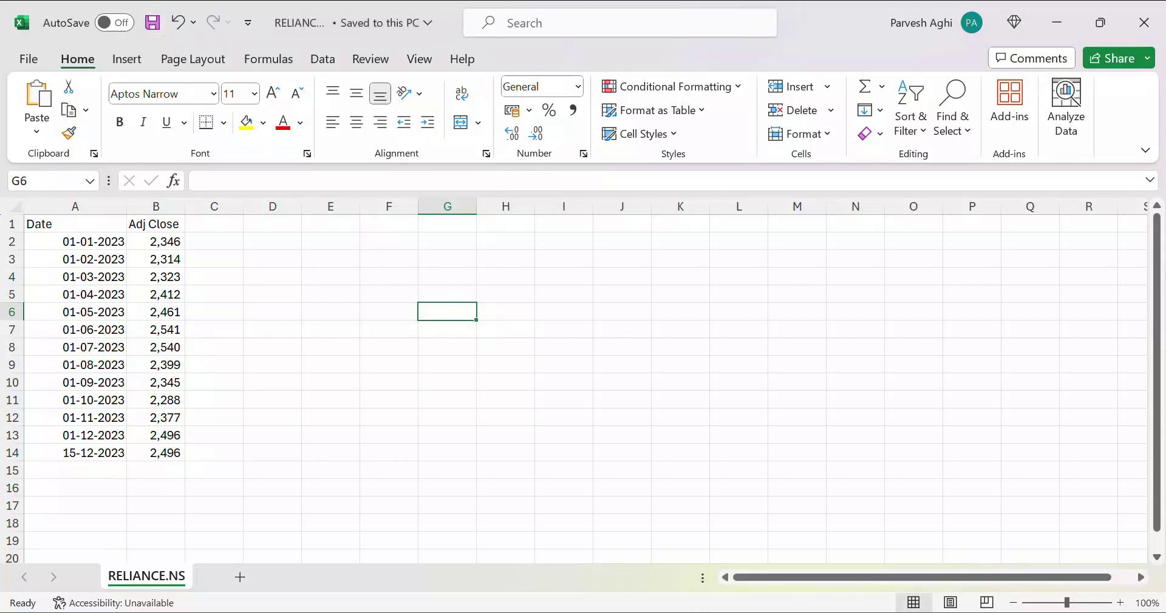
pyautogui.click(704, 534)
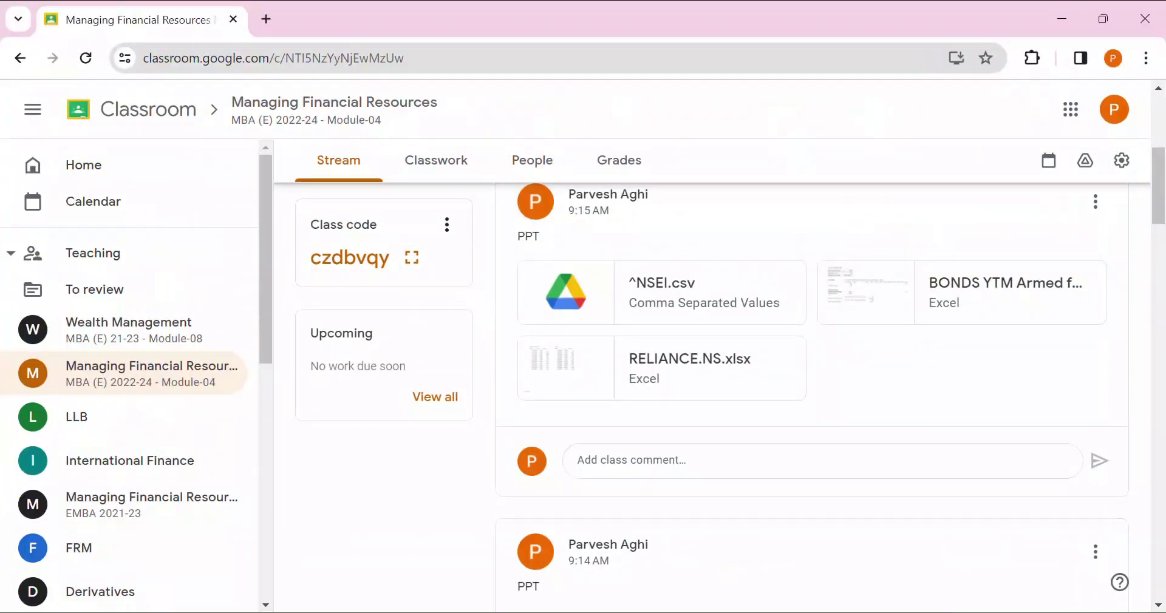
# Step: Switch to the Yahoo Finance window and look up the NIFTY 50 index (^NSEI)
pyautogui.hotkey('alt', 'Tab')
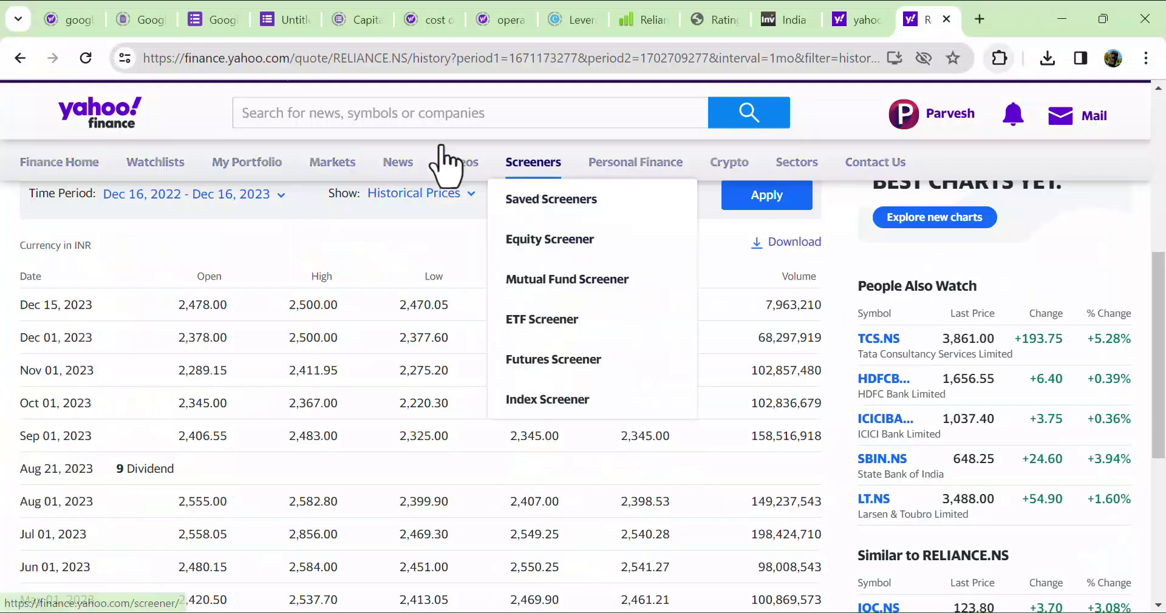
pyautogui.click(401, 110)
pyautogui.write('NIF')
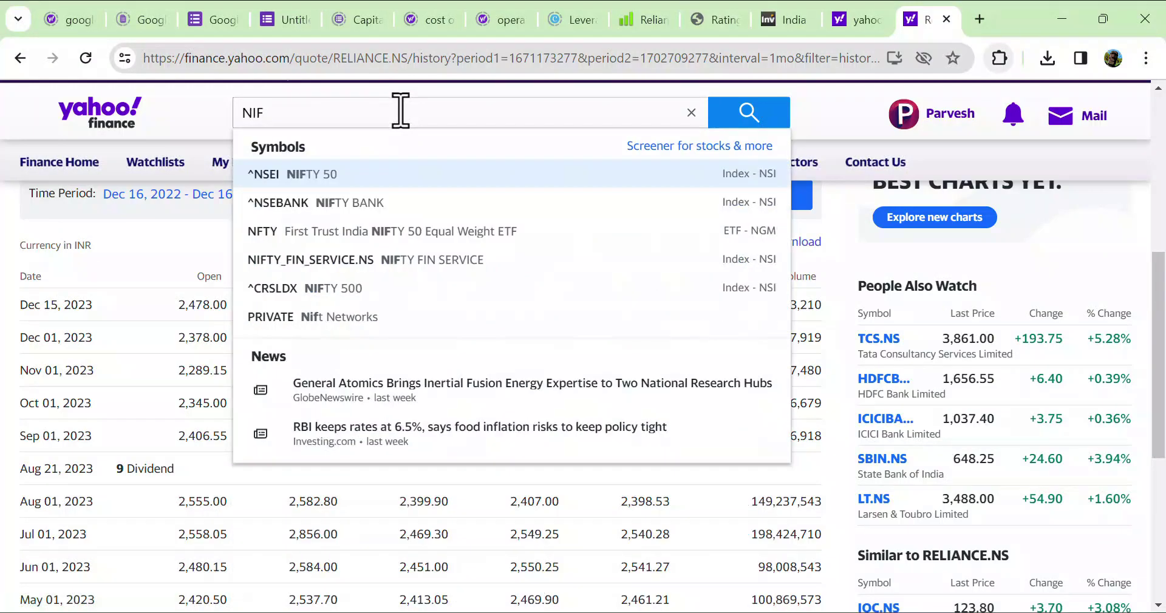
pyautogui.write('T')
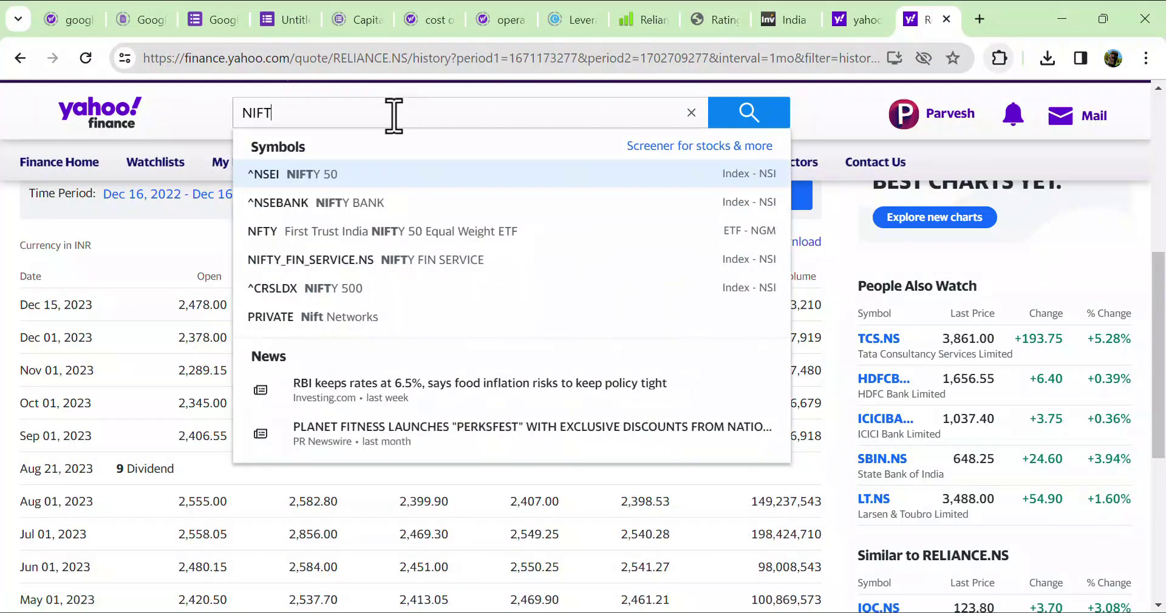
pyautogui.click(317, 176)
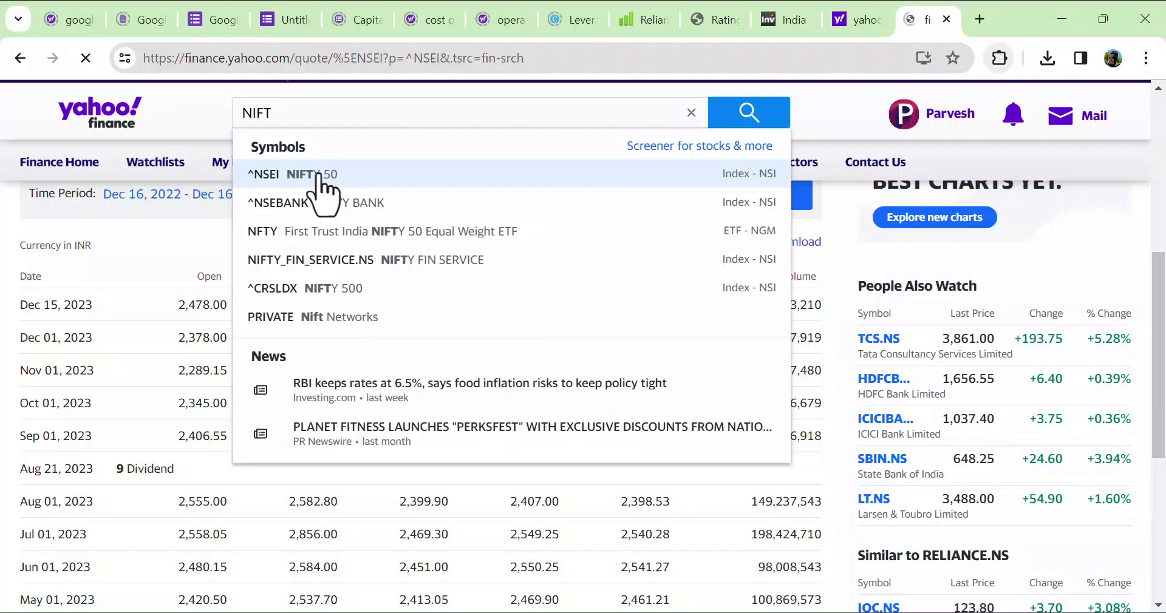
pyautogui.click(349, 398)
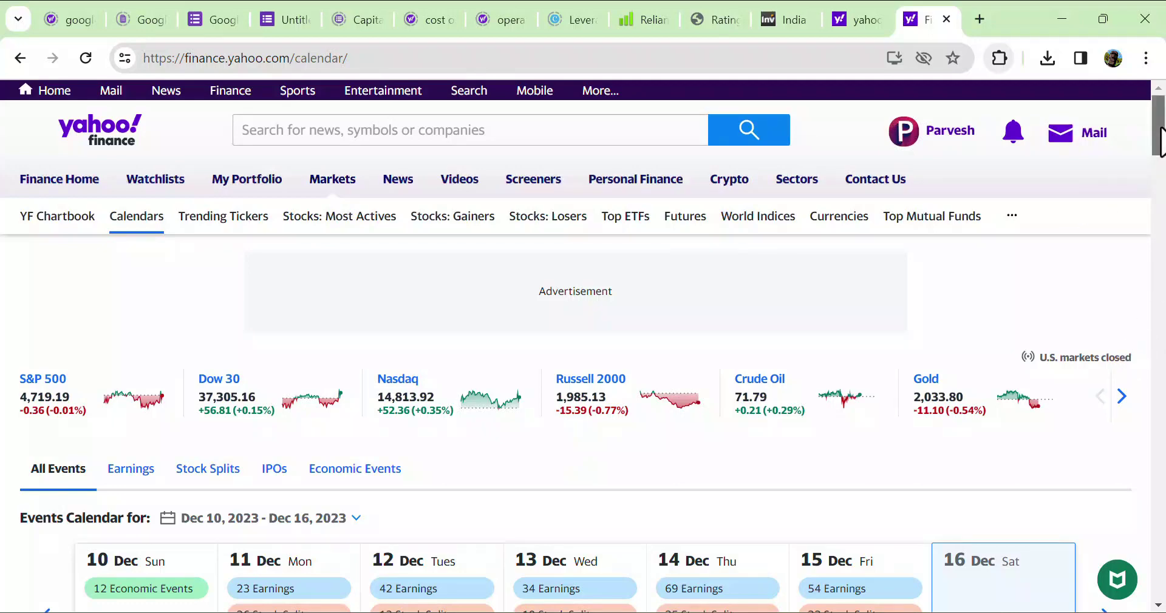
pyautogui.moveTo(1160, 140); pyautogui.dragTo(1148, 53)
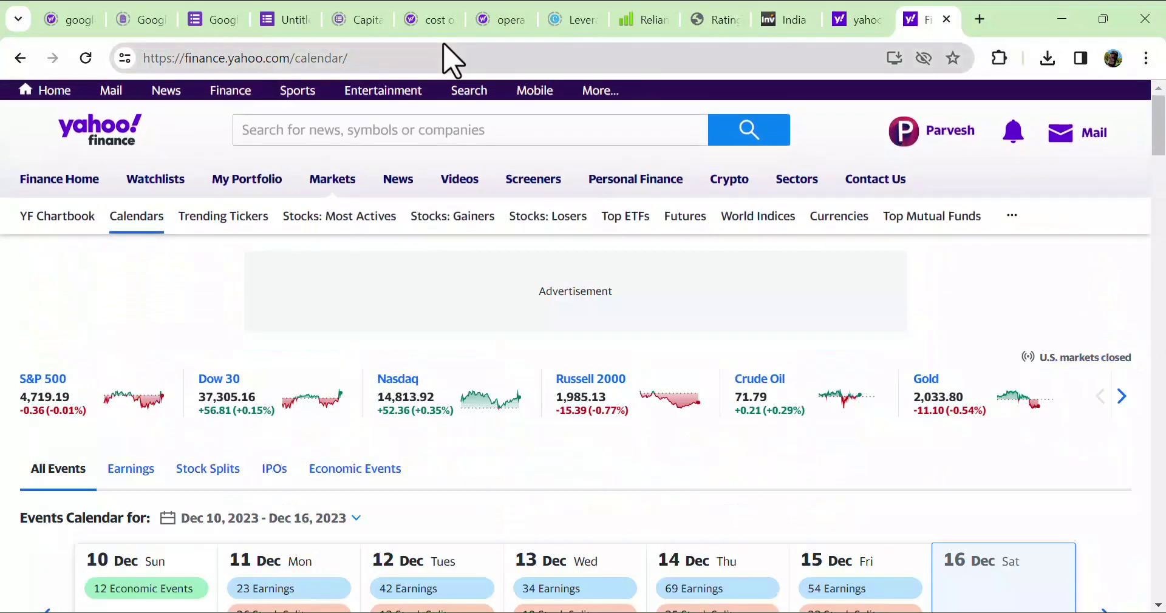
pyautogui.click(354, 127)
pyautogui.write('NIFTY')
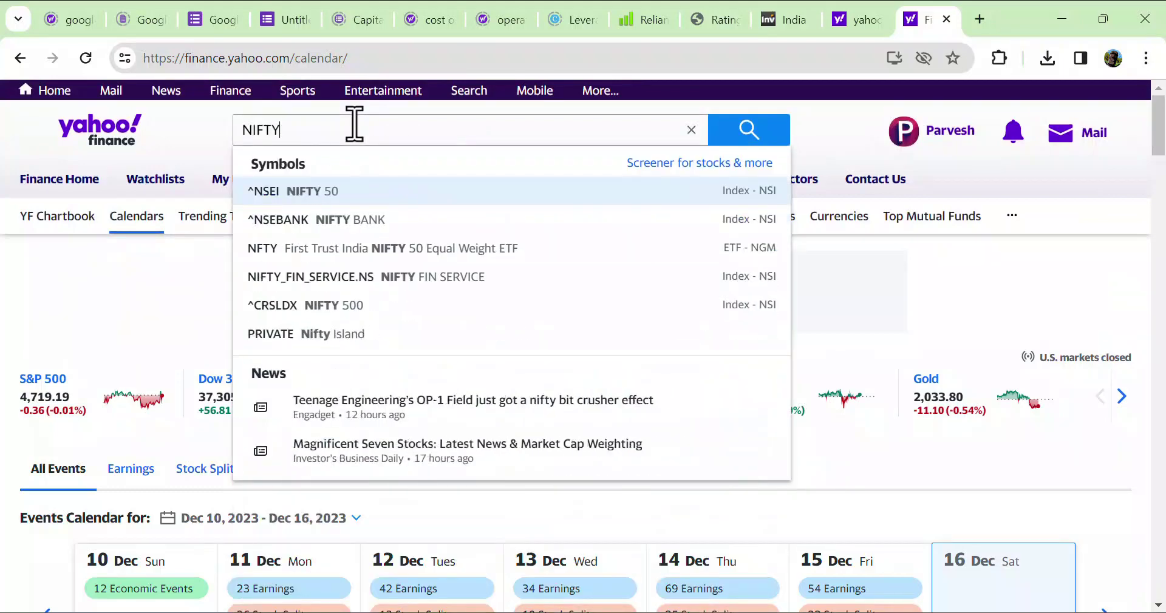
pyautogui.doubleClick(313, 191)
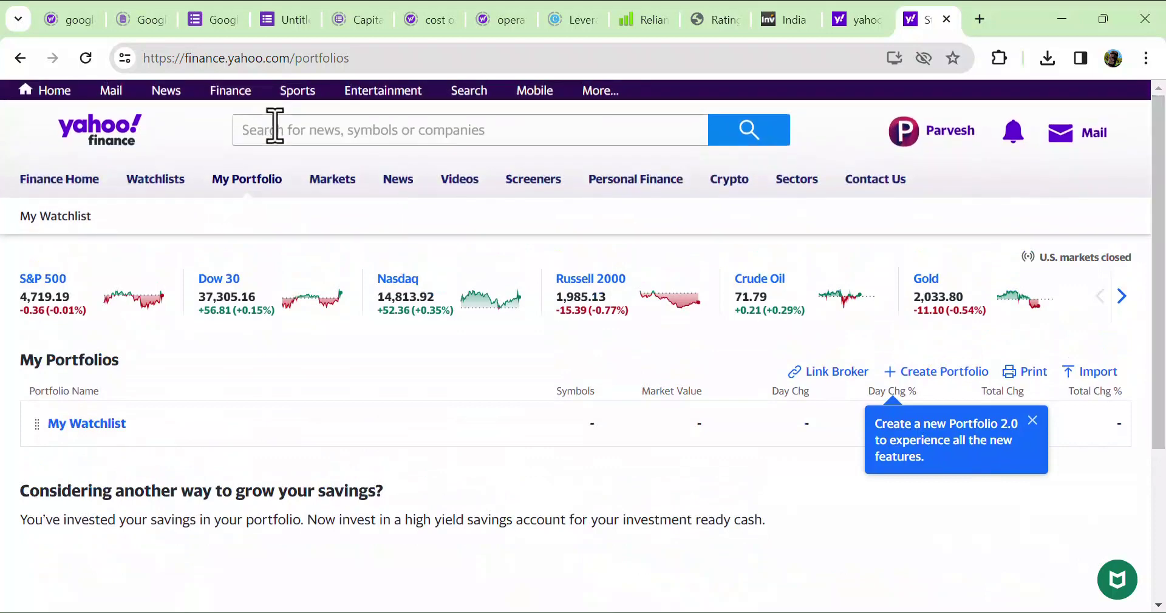
# Step: Search for NIFTY and open the historical data of the NIFTY 50 index (^NSEI)
pyautogui.click(277, 131)
pyautogui.write('B')
pyautogui.press('BackSpace')
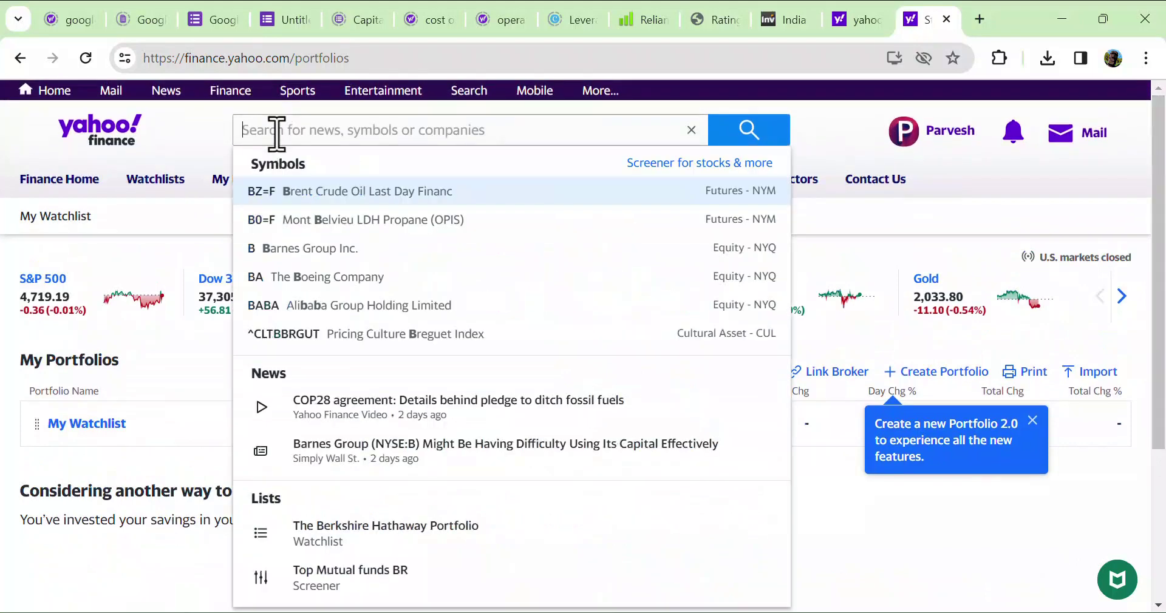
pyautogui.write('NIFTY')
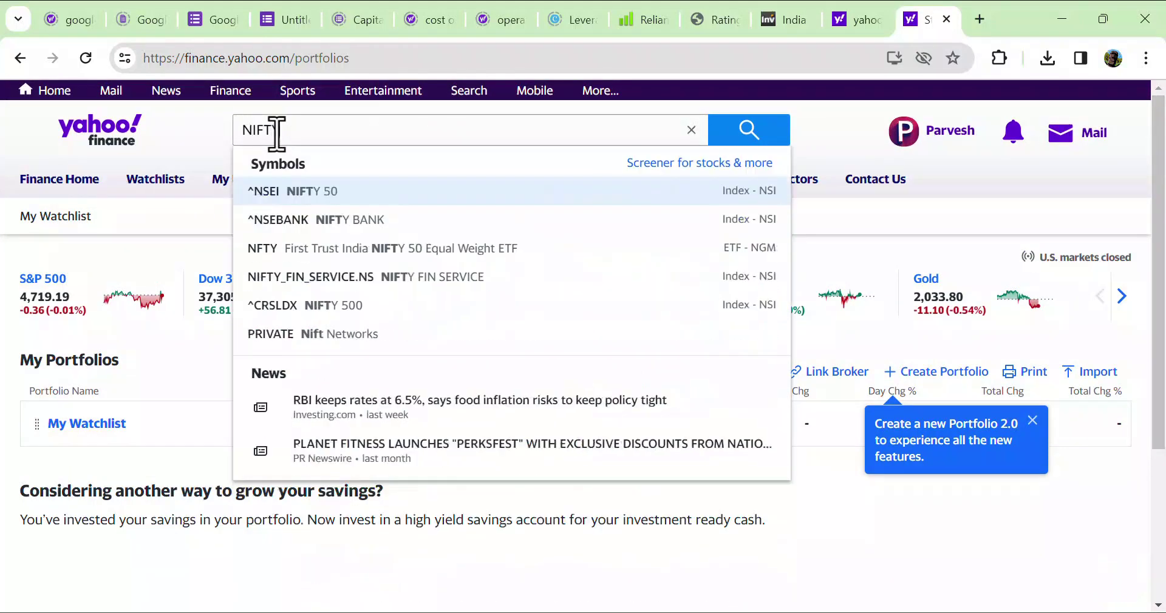
pyautogui.doubleClick(299, 193)
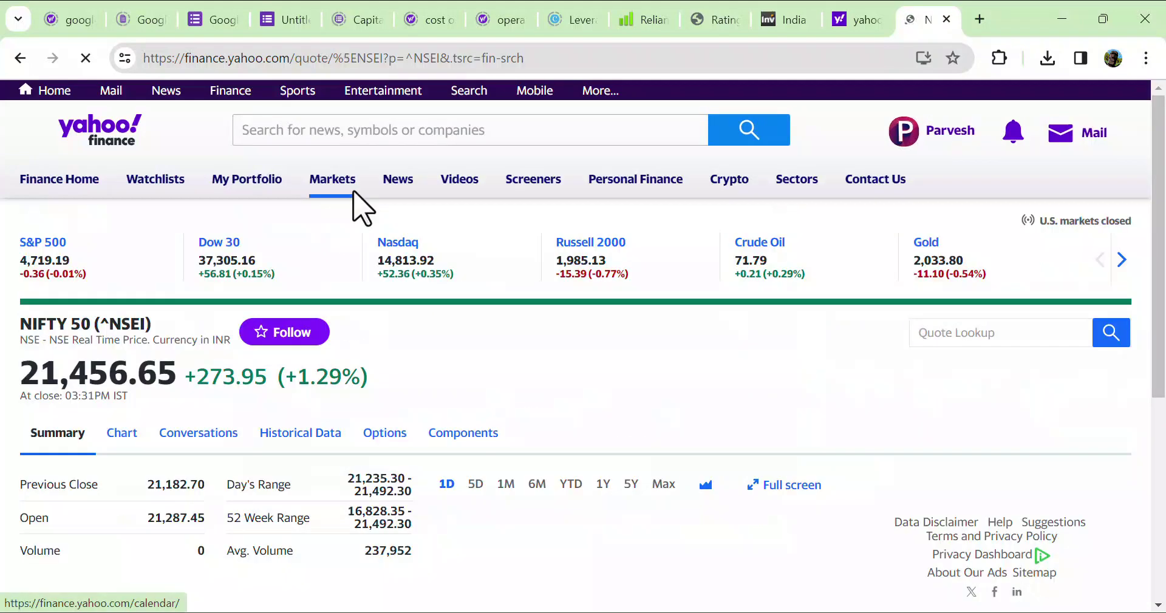
pyautogui.click(316, 433)
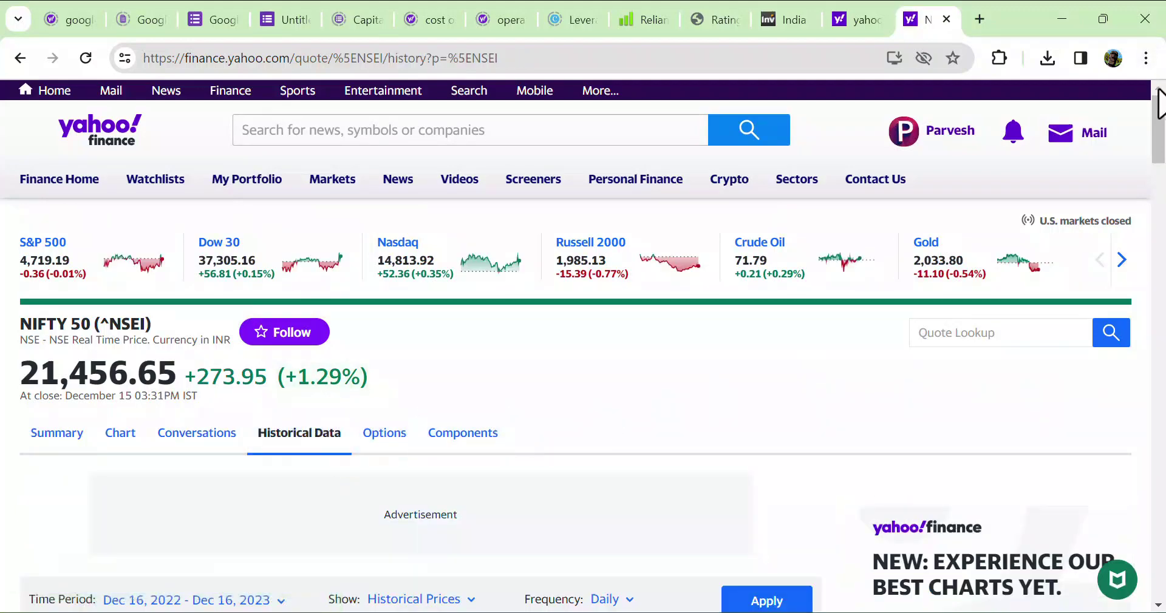
# Step: Apply the Monthly frequency to the NIFTY 50 historical prices and download them to the Desktop as the CSV file ^NSEI
pyautogui.scroll(-8, 1161, 188)
pyautogui.scroll(2, 631, 228)
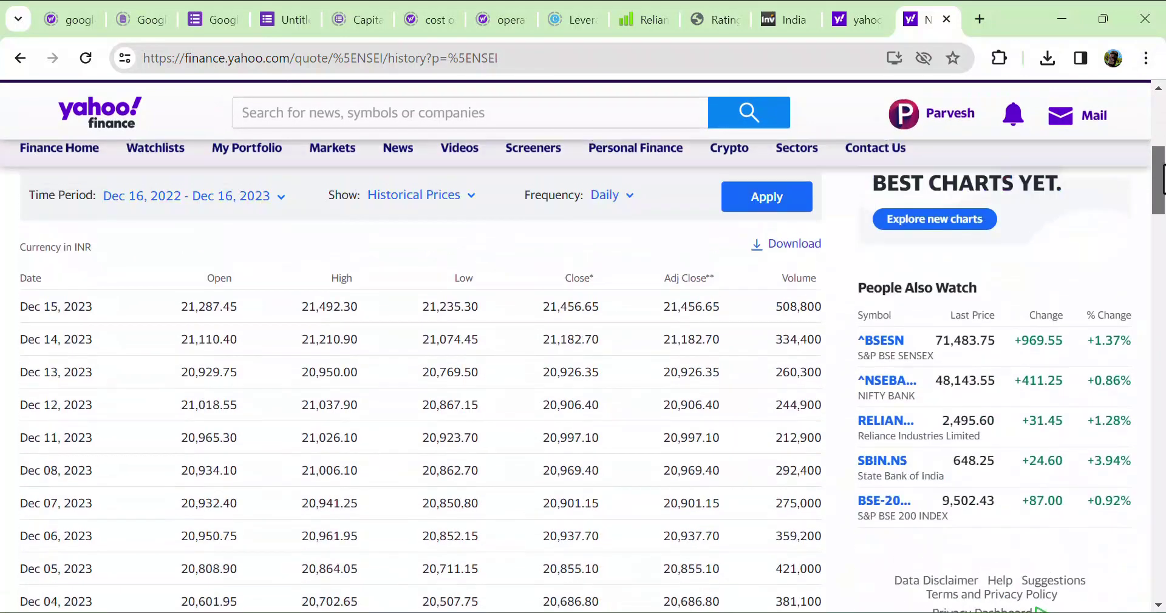
pyautogui.click(626, 218)
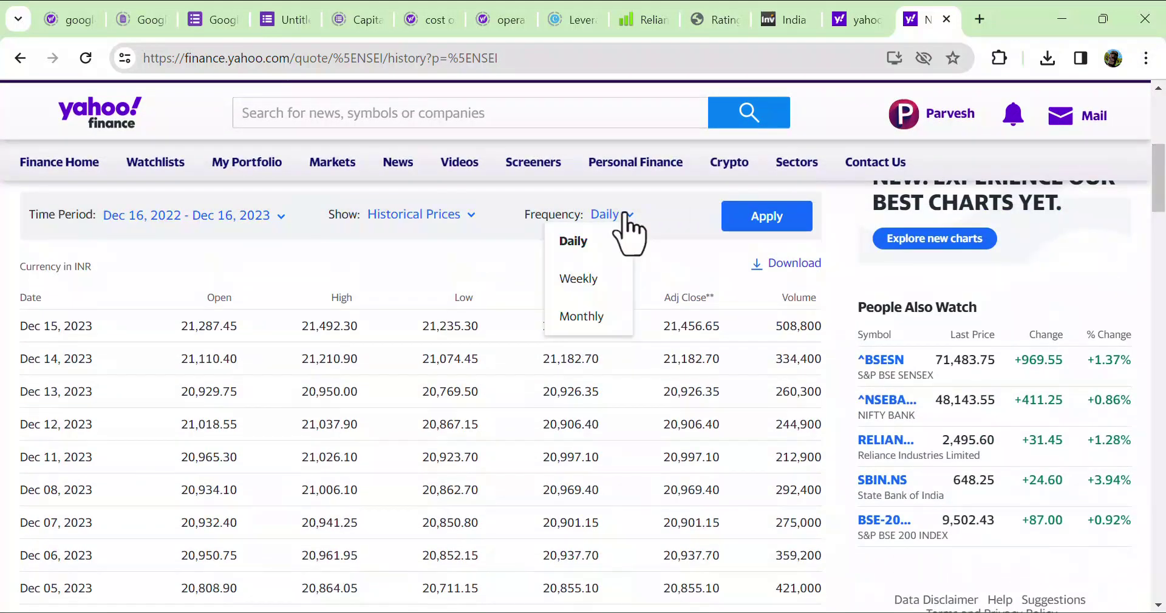
pyautogui.click(573, 317)
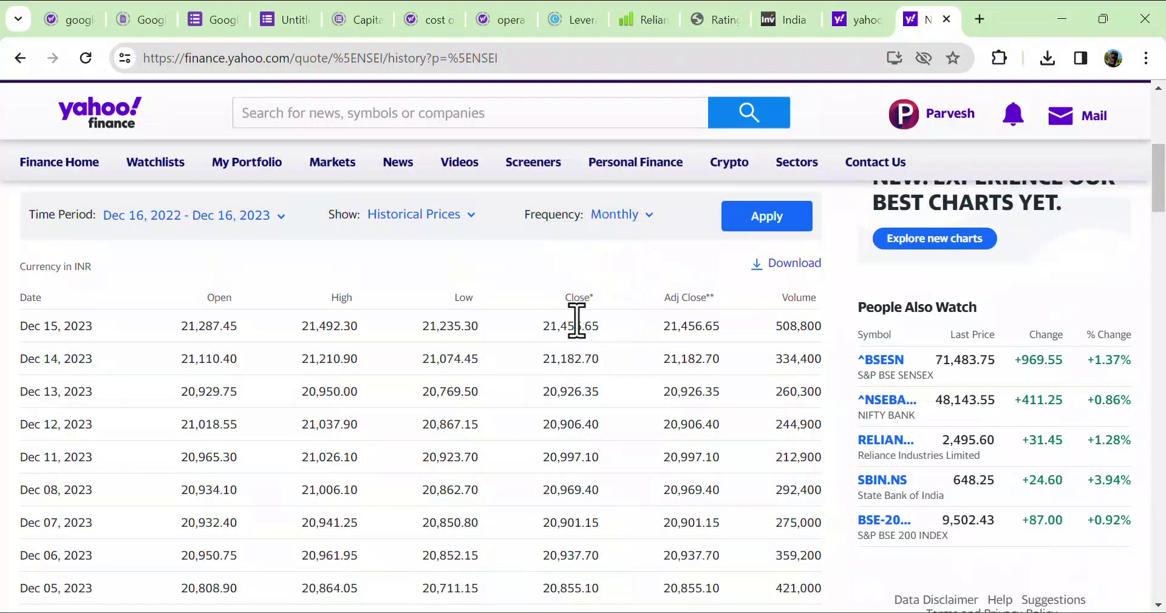
pyautogui.click(764, 220)
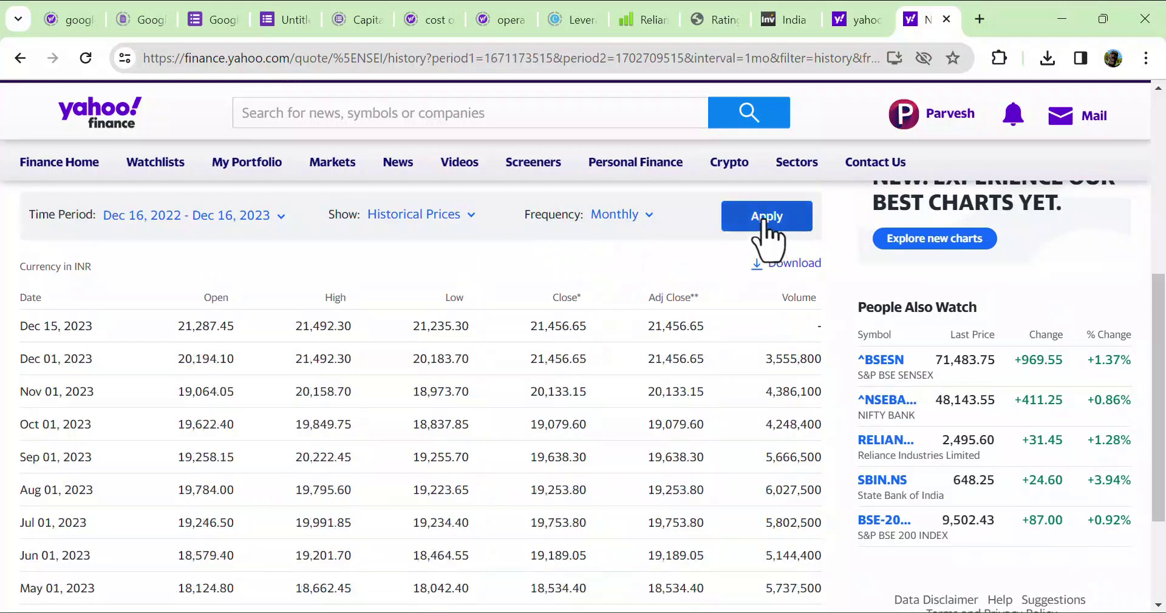
pyautogui.click(783, 270)
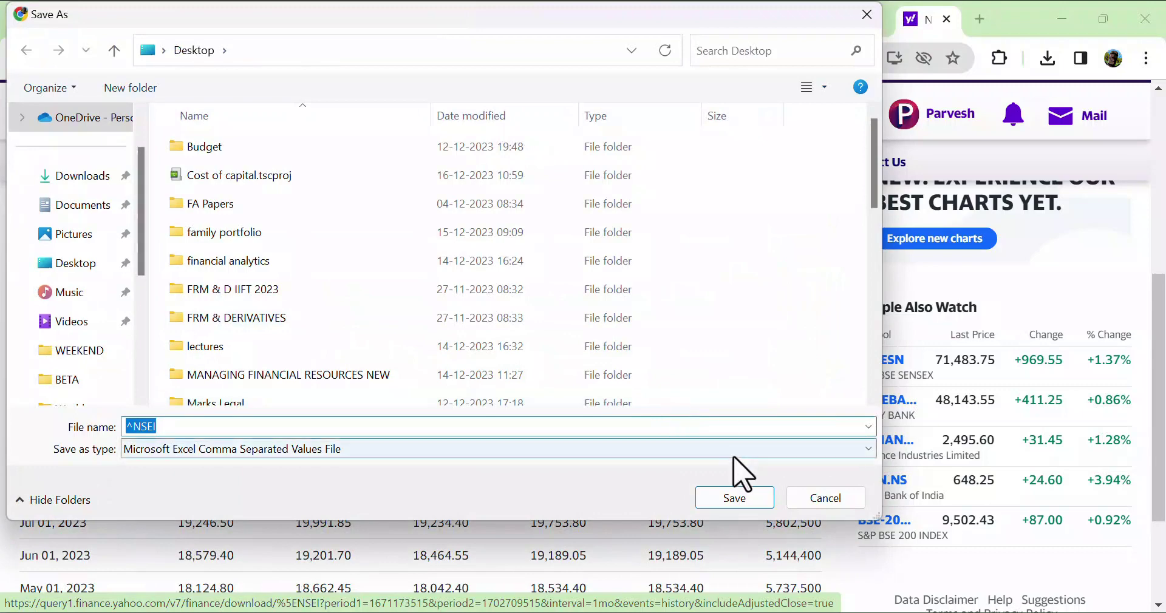
pyautogui.click(737, 504)
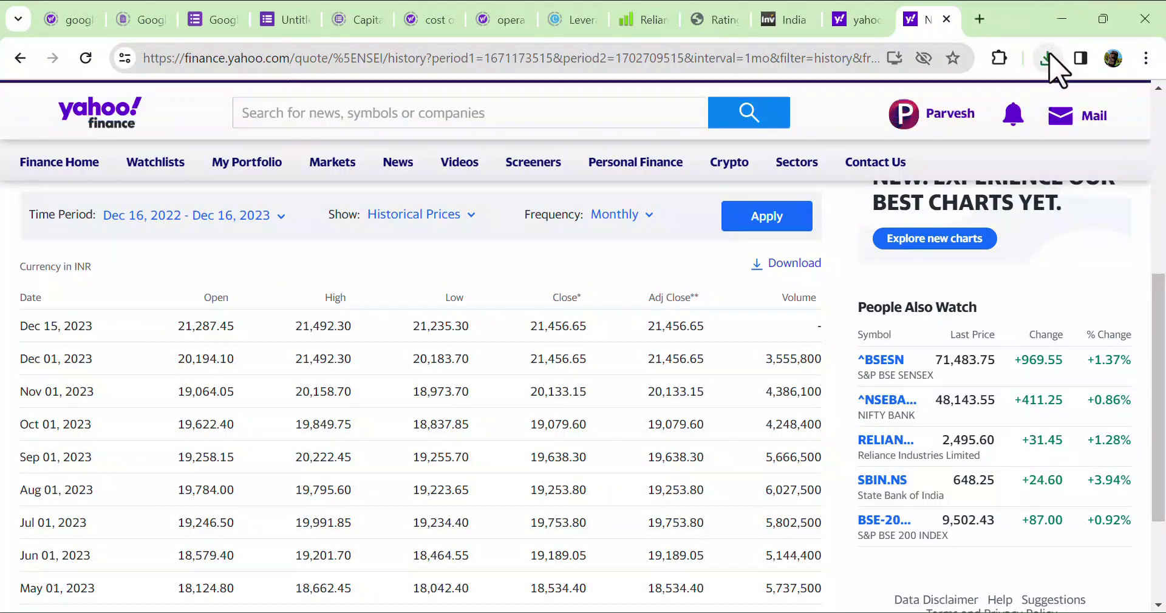
# Step: Minimize the open browser, workbook and folder windows and open the downloaded ^NSEI file from the desktop
pyautogui.click(1061, 18)
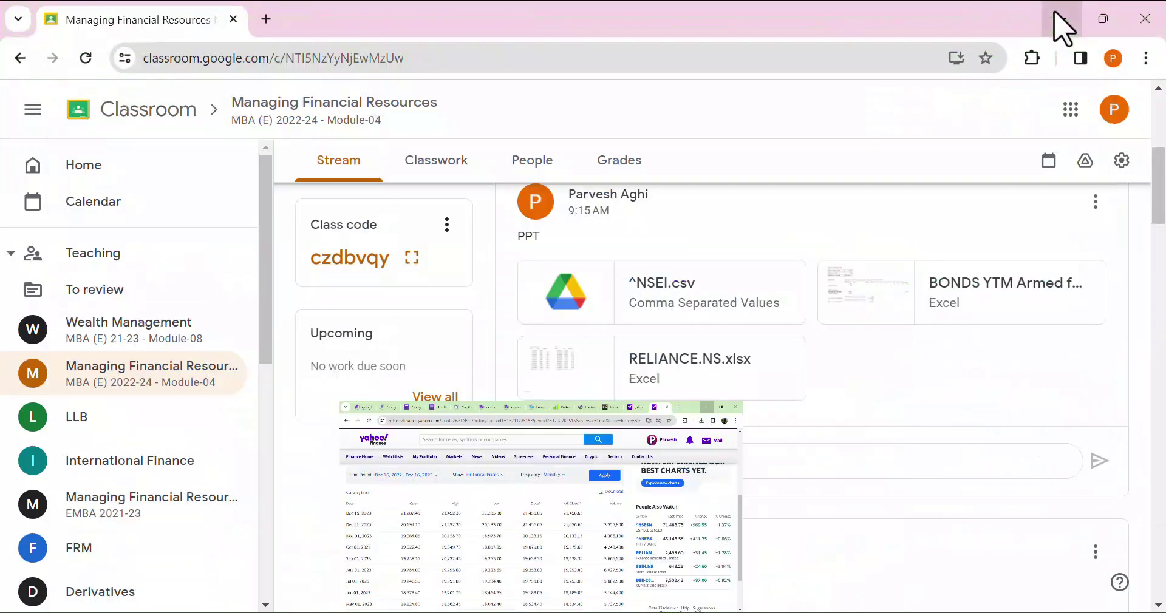
pyautogui.click(1075, 8)
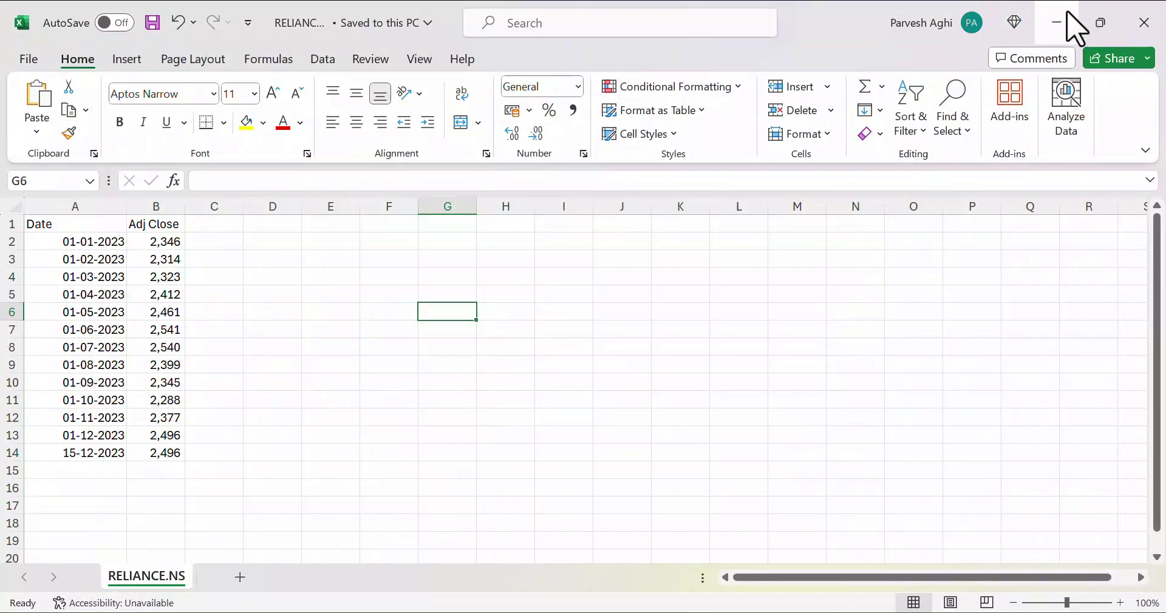
pyautogui.click(1067, 15)
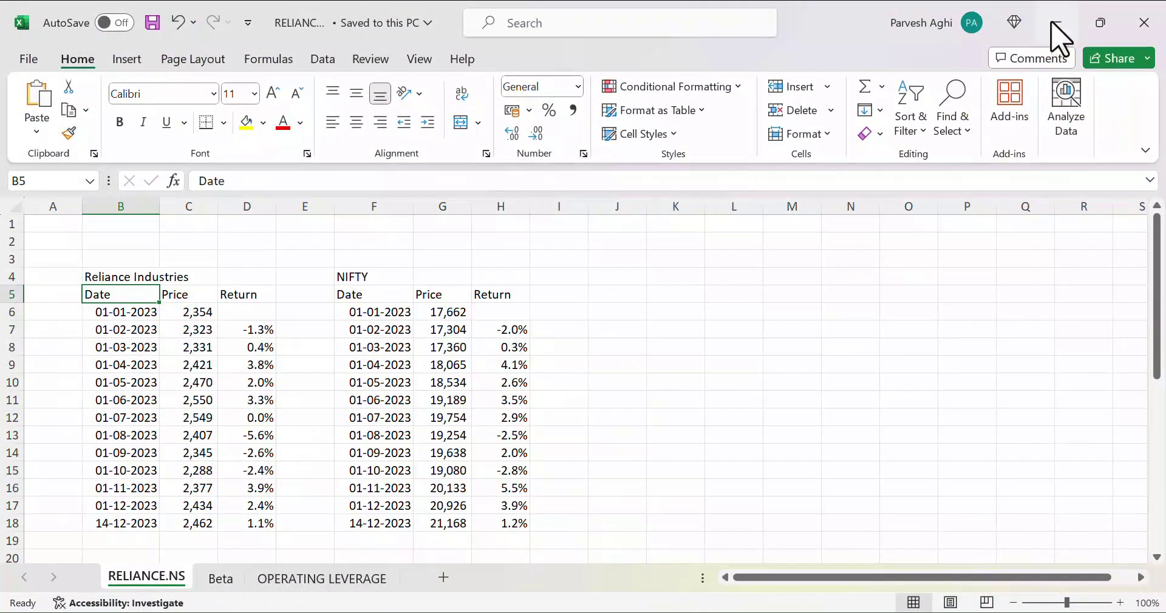
pyautogui.click(1054, 23)
pyautogui.click(1054, 23)
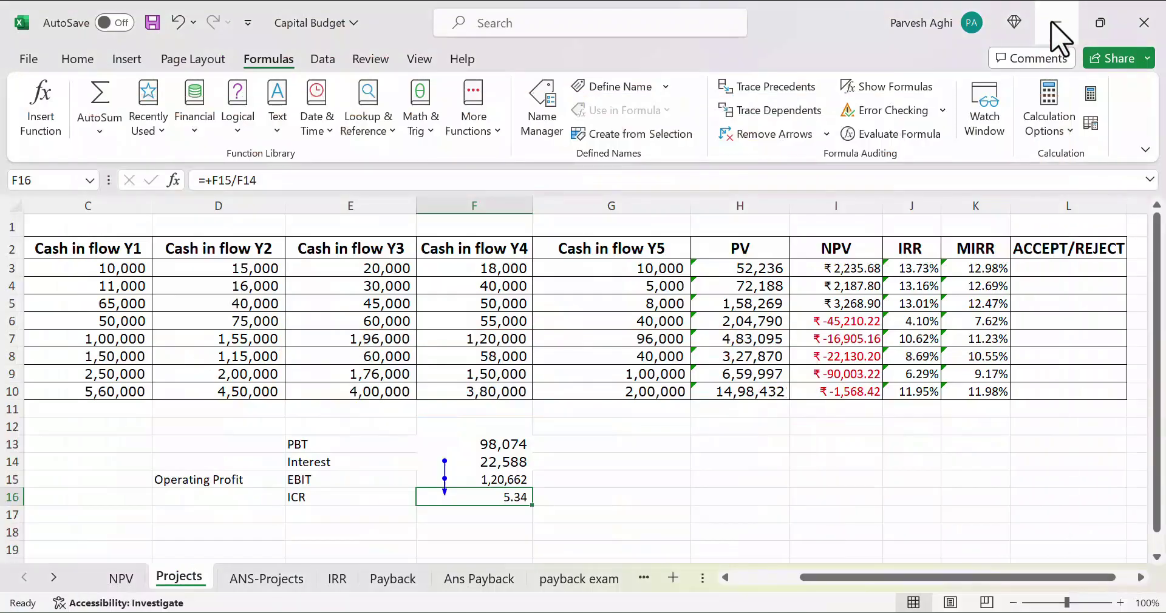
pyautogui.click(1055, 23)
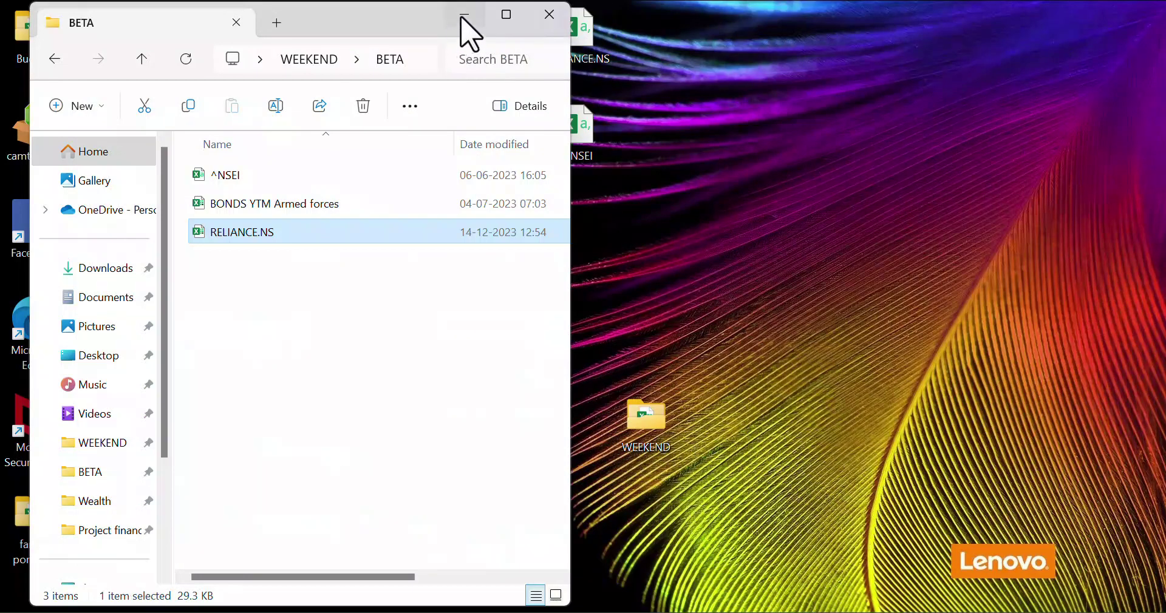
pyautogui.click(464, 15)
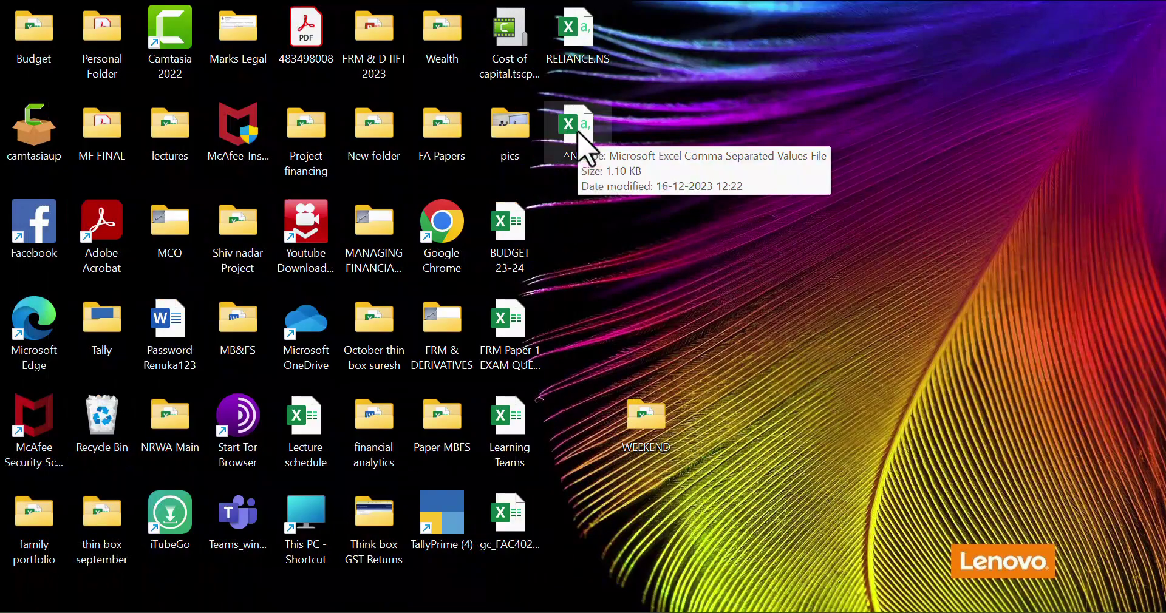
pyautogui.doubleClick(580, 135)
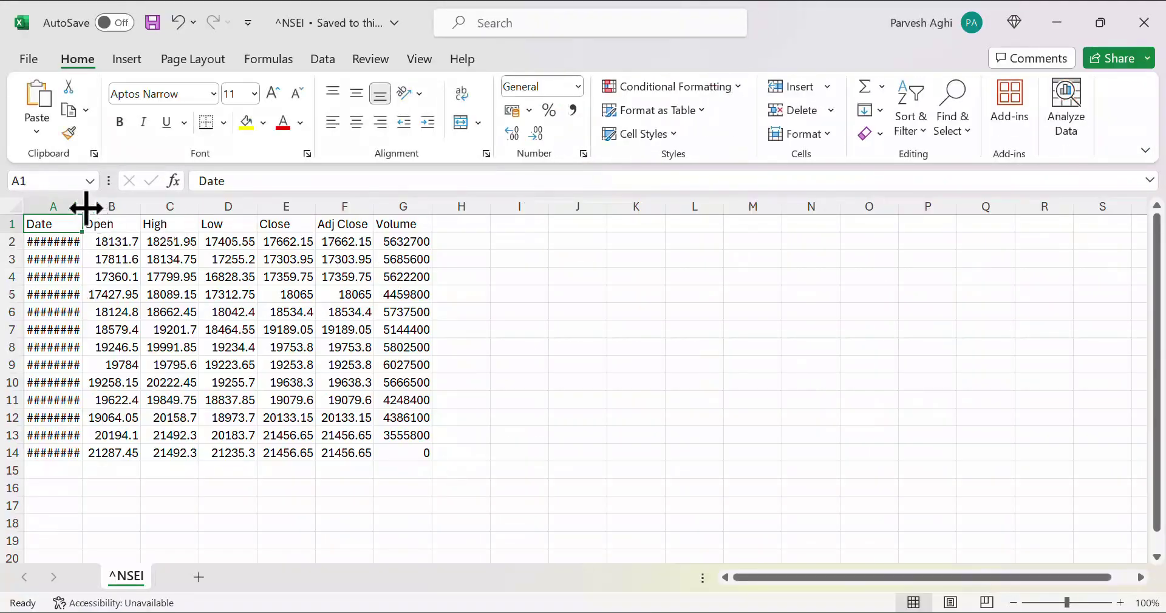
# Step: Widen the Date column so the dates are readable and delete the Open, High, Low and Close columns
pyautogui.moveTo(84, 206); pyautogui.dragTo(104, 209)
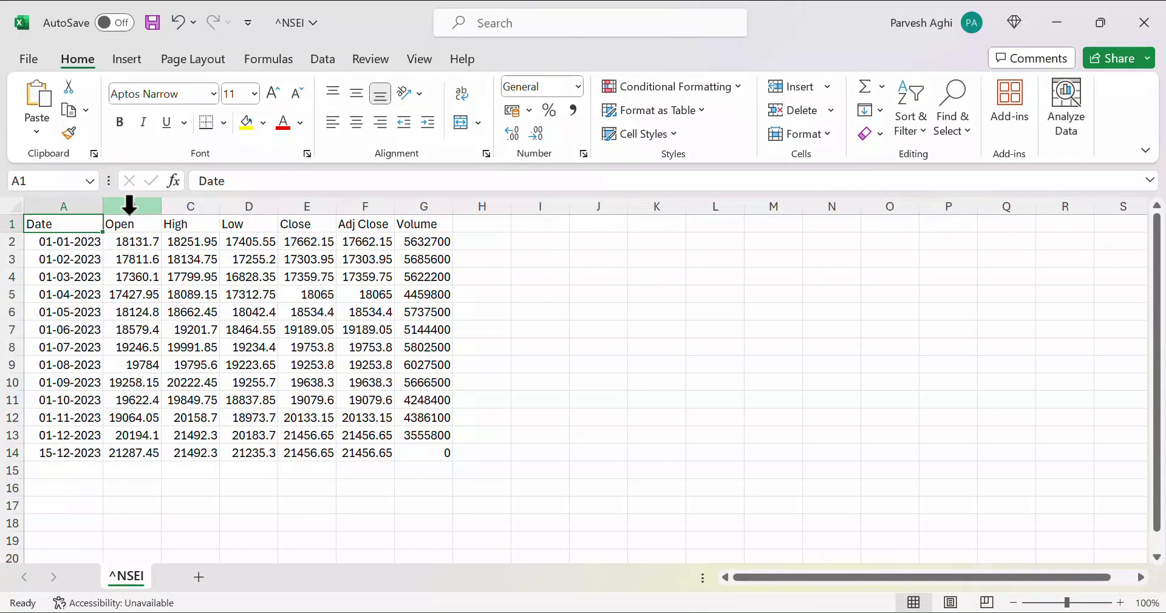
pyautogui.moveTo(129, 204)
pyautogui.mouseDown()
pyautogui.moveTo(190, 206)
pyautogui.moveTo(129, 212)
pyautogui.mouseUp()
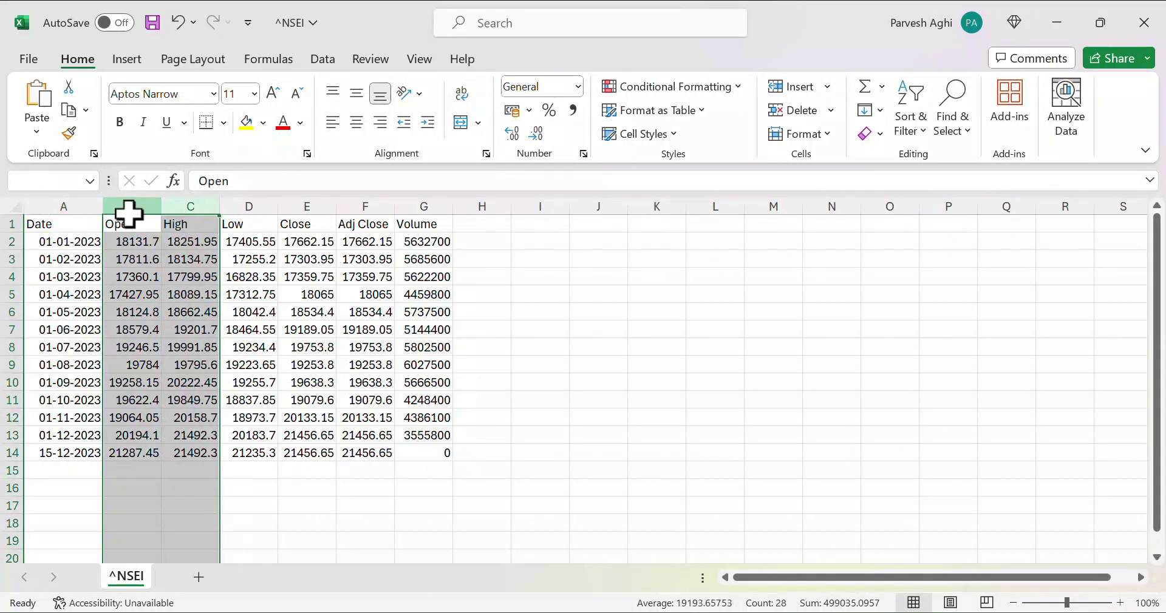
pyautogui.hotkey('ctrl', 'Right')
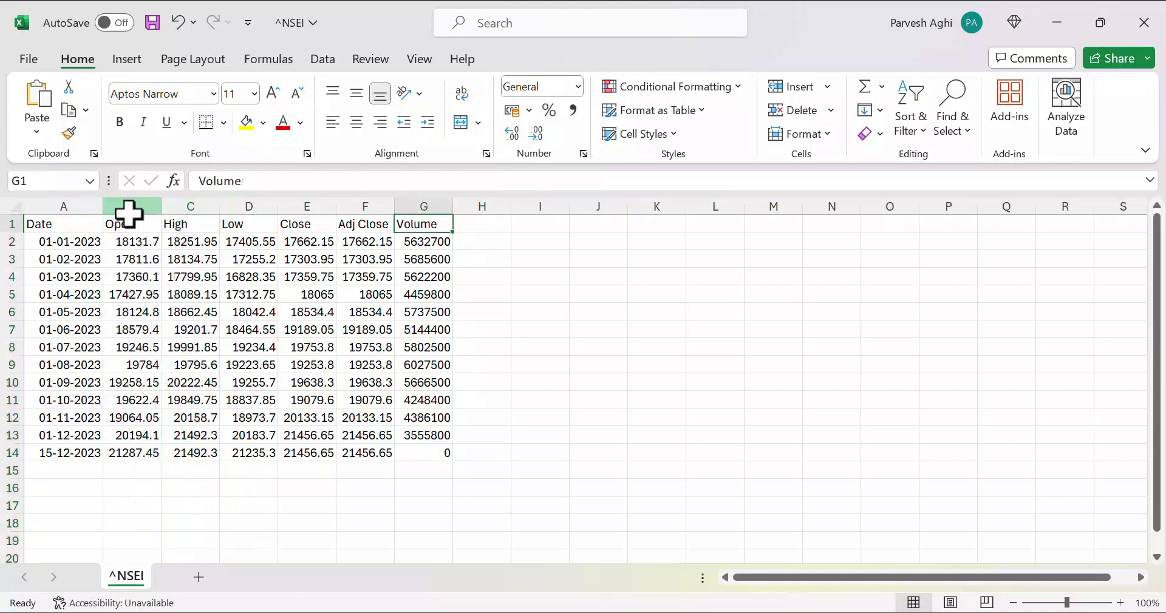
pyautogui.click(133, 205)
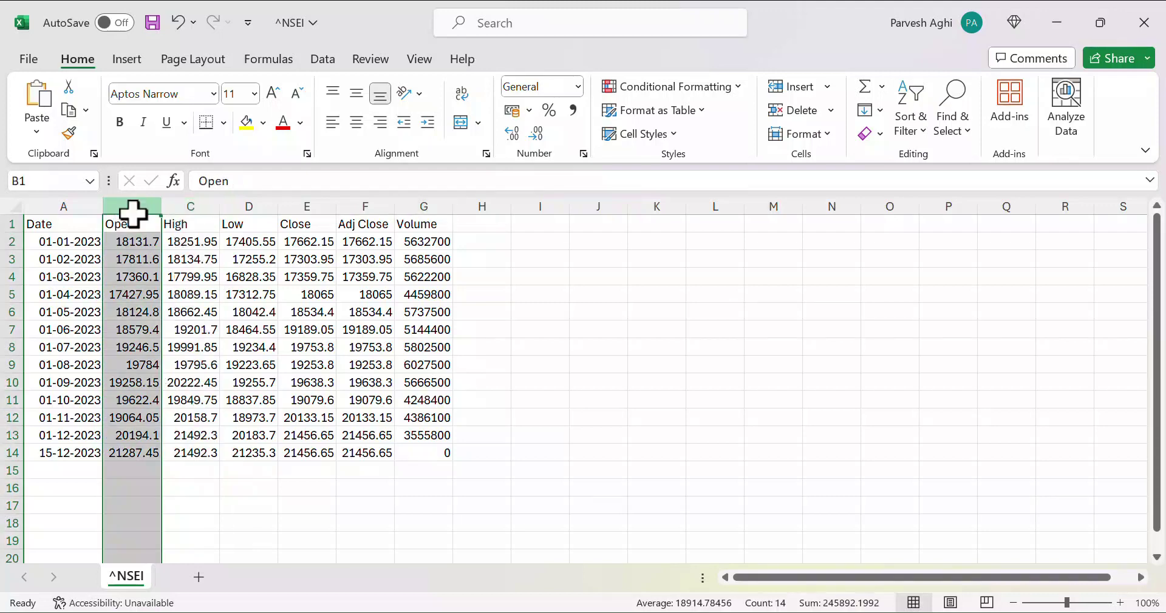
pyautogui.hotkey('shift', 'Right')
pyautogui.hotkey('shift', 'Right')
pyautogui.hotkey('shift', 'Right')
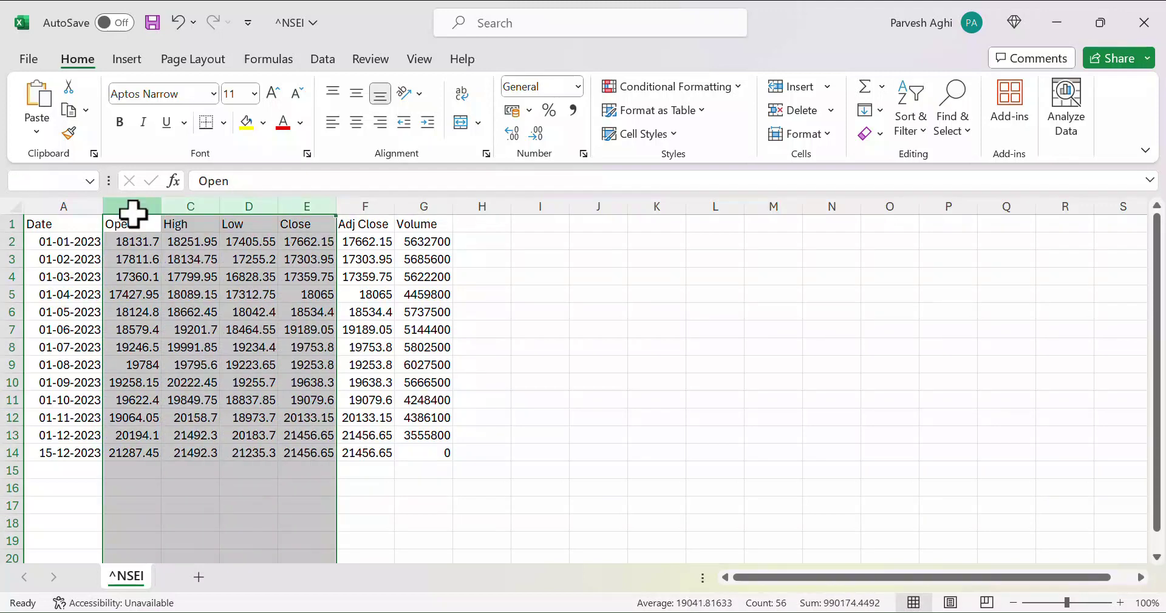
pyautogui.rightClick(134, 210)
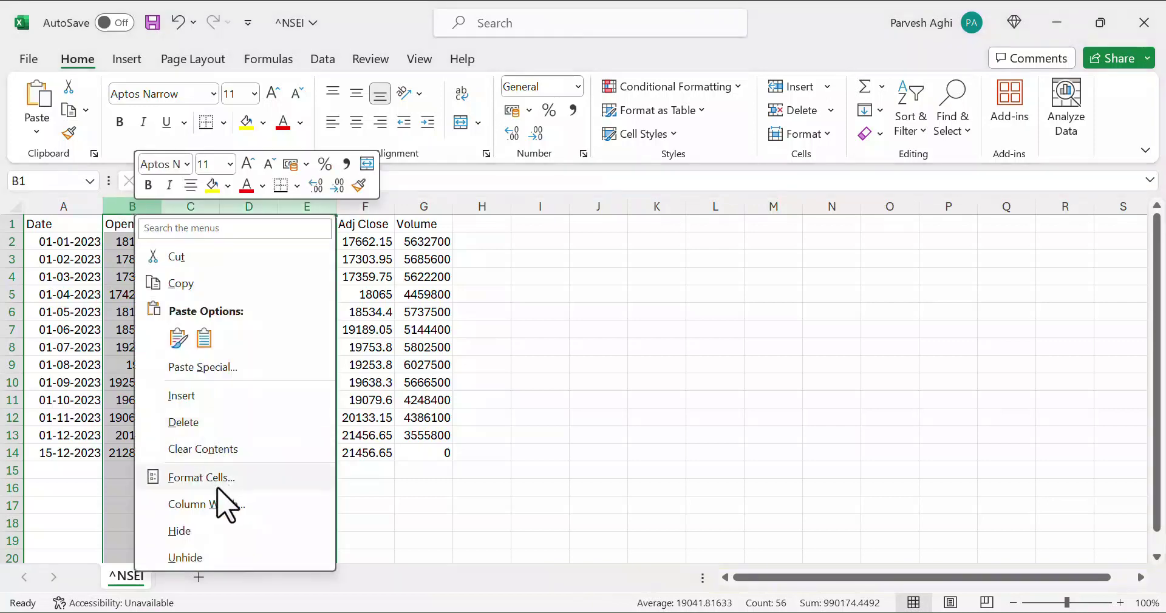
pyautogui.click(237, 423)
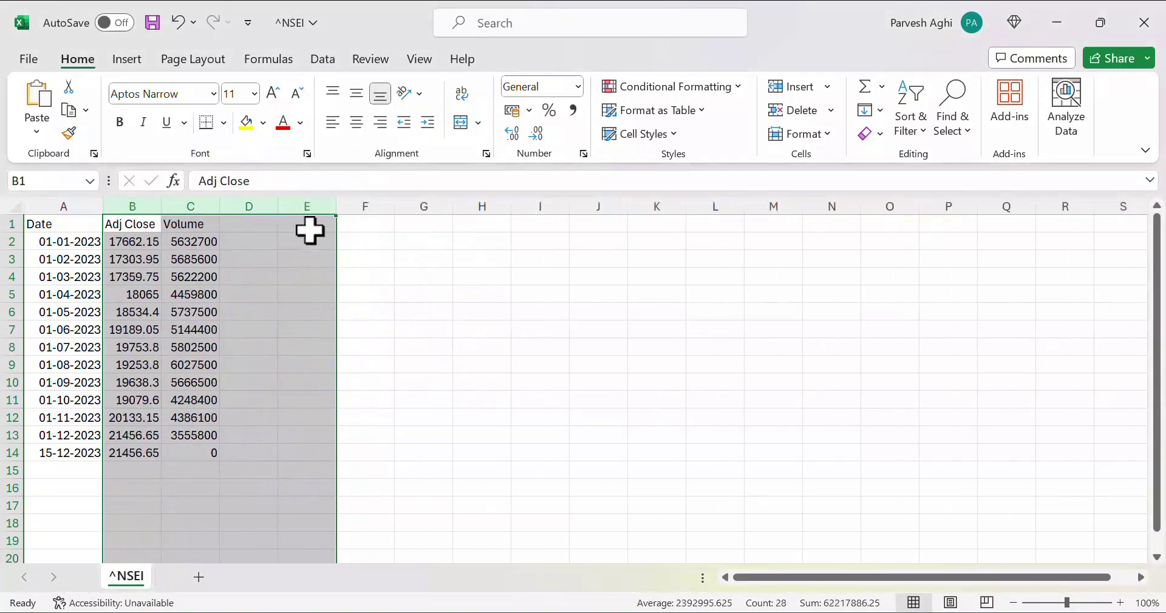
# Step: Delete the Volume column from the ^NSEI sheet, leaving only Date and Adj Close
pyautogui.click(191, 205)
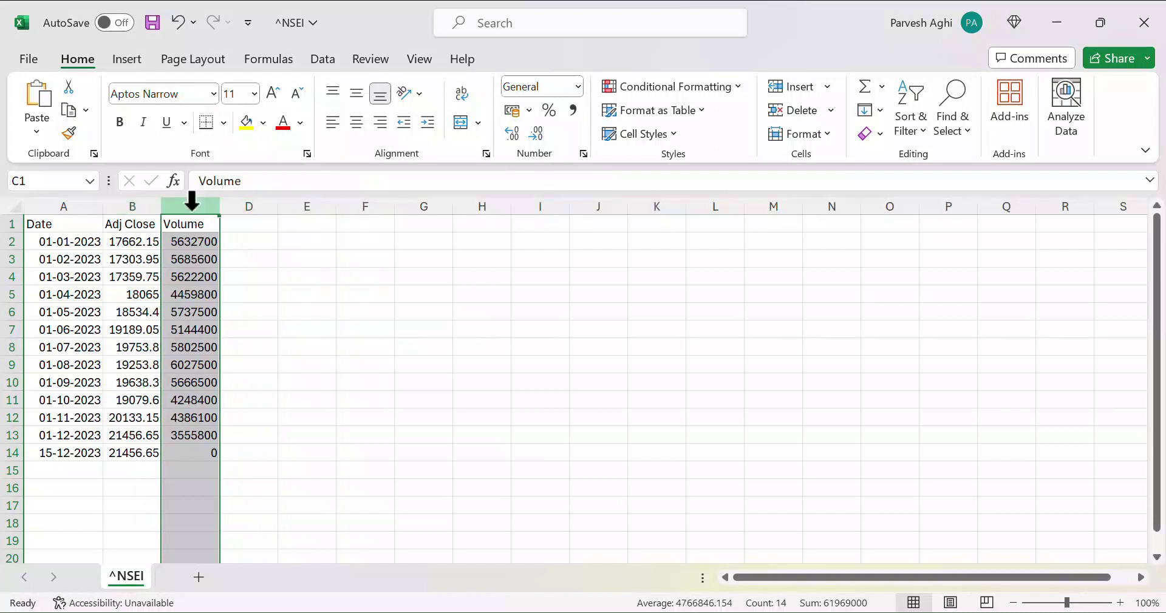
pyautogui.rightClick(191, 206)
pyautogui.click(274, 420)
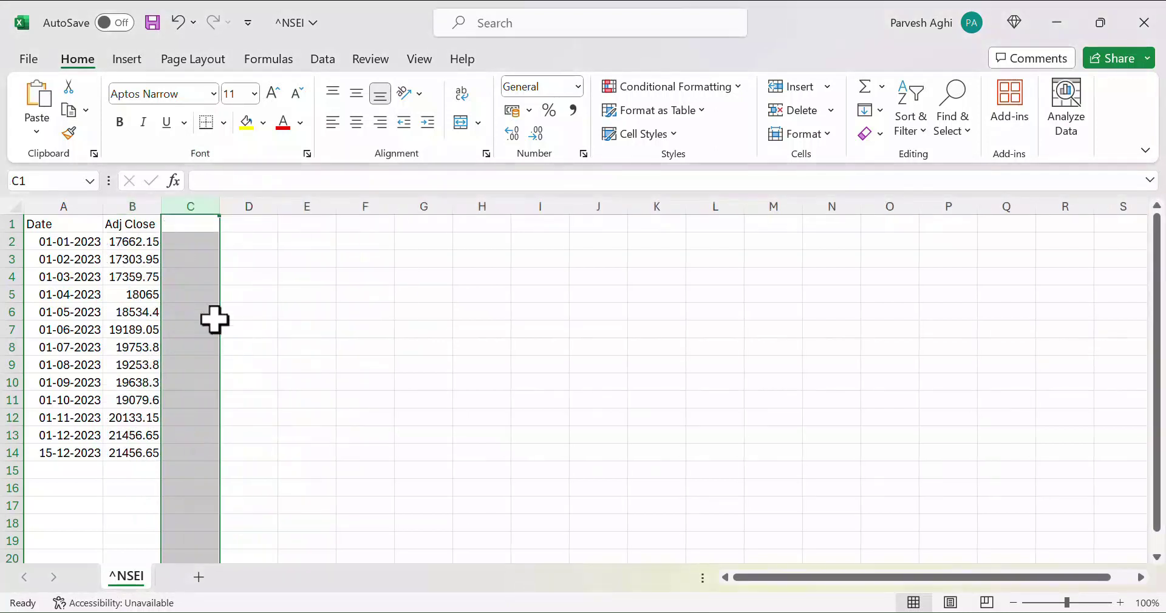
pyautogui.click(193, 296)
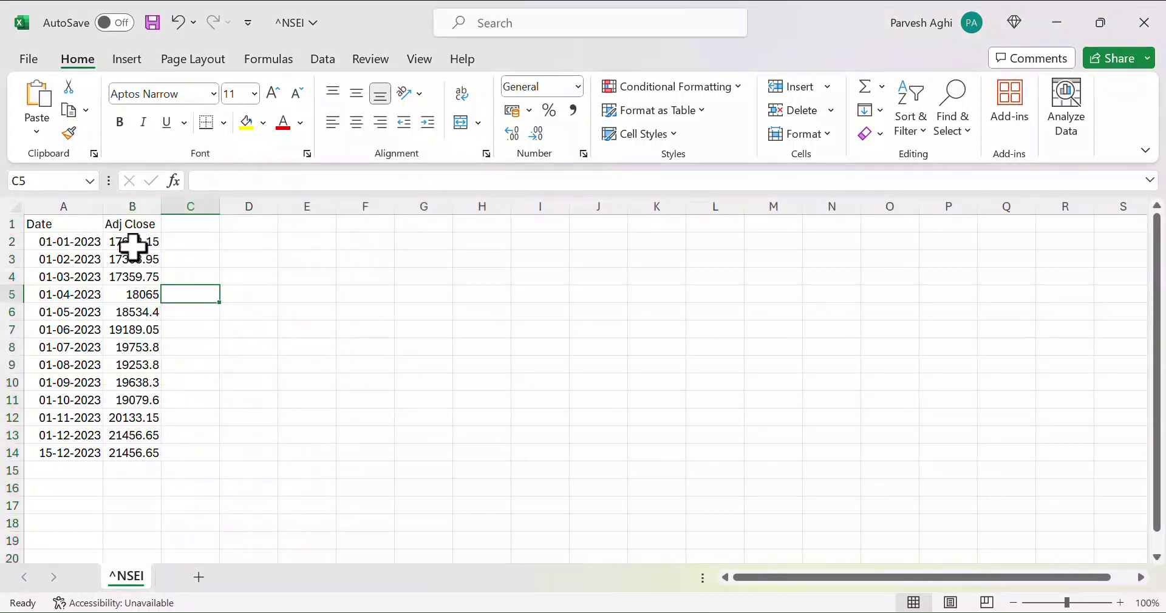
# Step: Format the Adj Close values in B2:B14 with thousands separators and no decimal places
pyautogui.moveTo(134, 242); pyautogui.dragTo(148, 450)
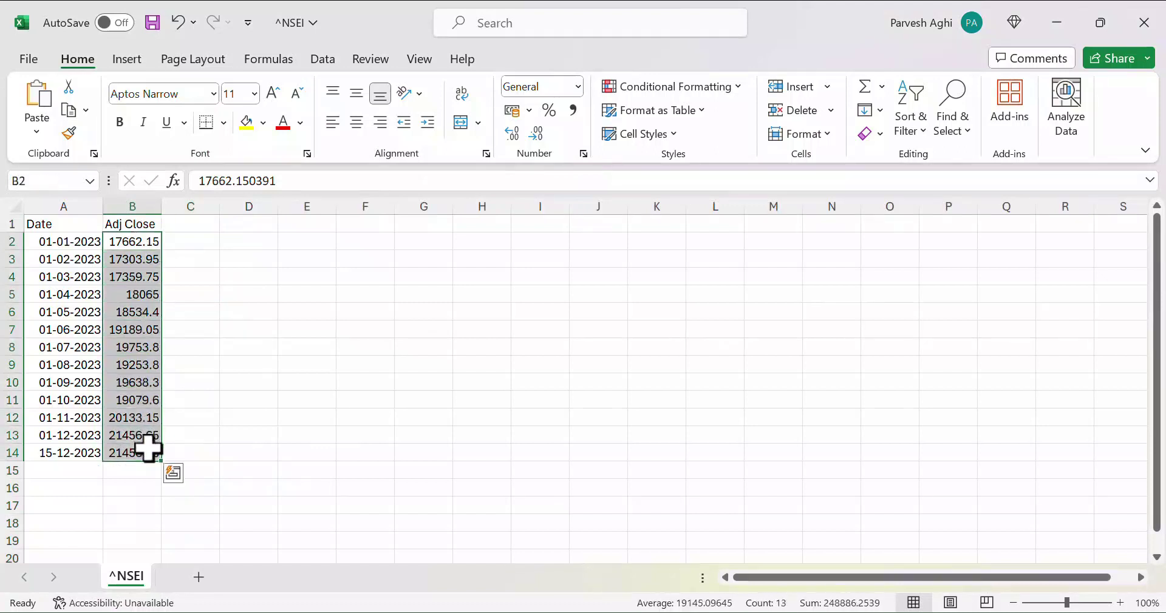
pyautogui.click(573, 111)
pyautogui.click(535, 132)
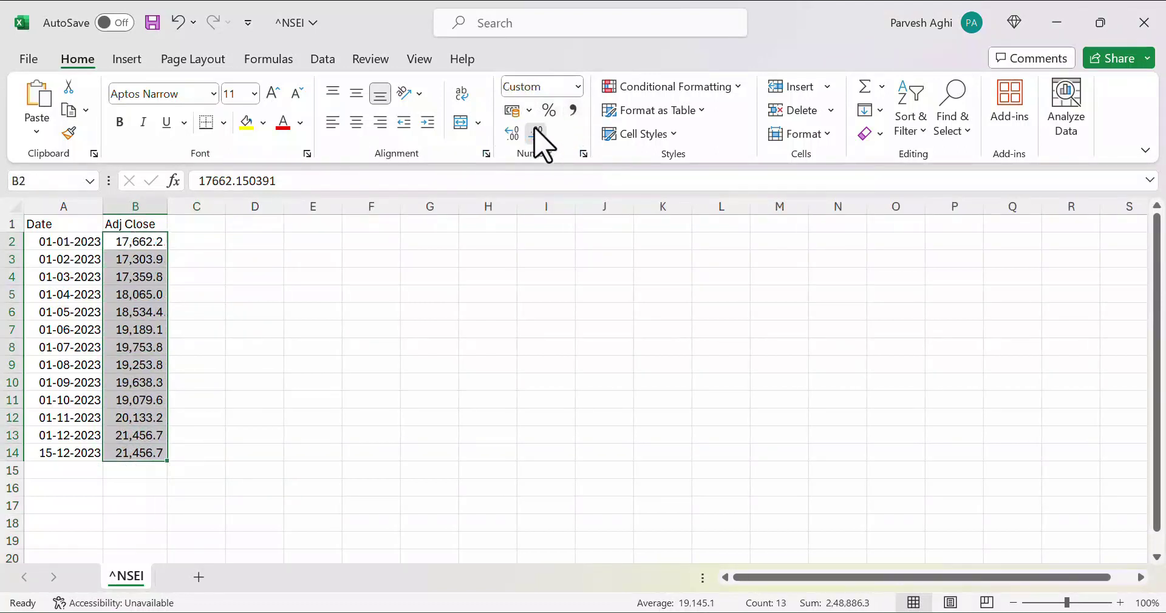
pyautogui.click(535, 133)
pyautogui.click(332, 317)
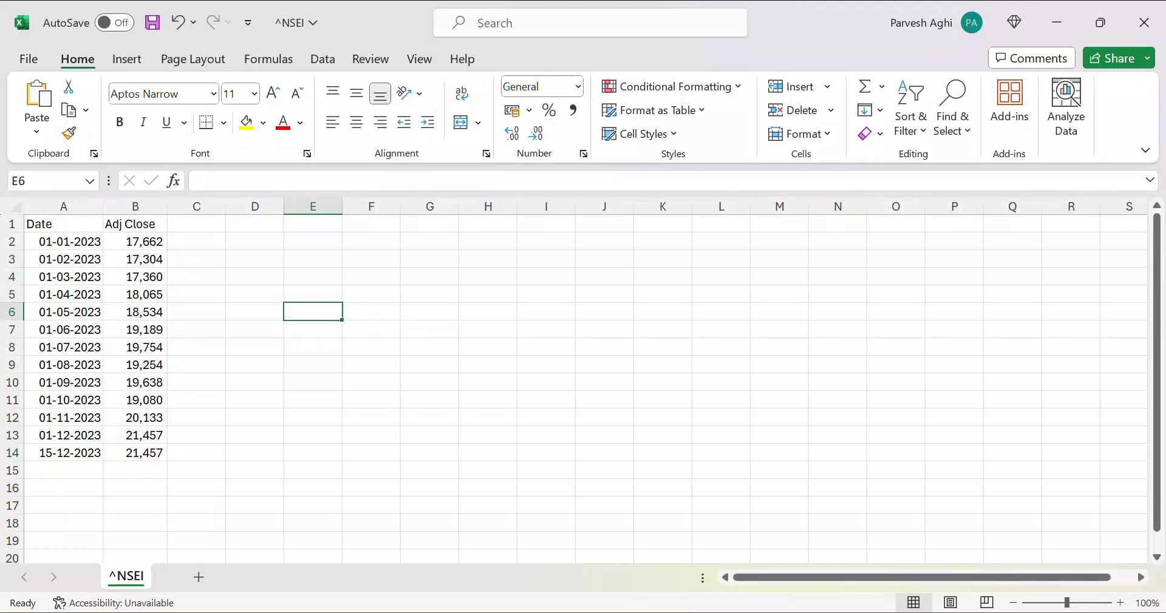
# Step: Switch to the RELIANCE.NS workbook and check the NIFTY return formula in H13 and the headings of both price tables
pyautogui.moveTo(798, 610)
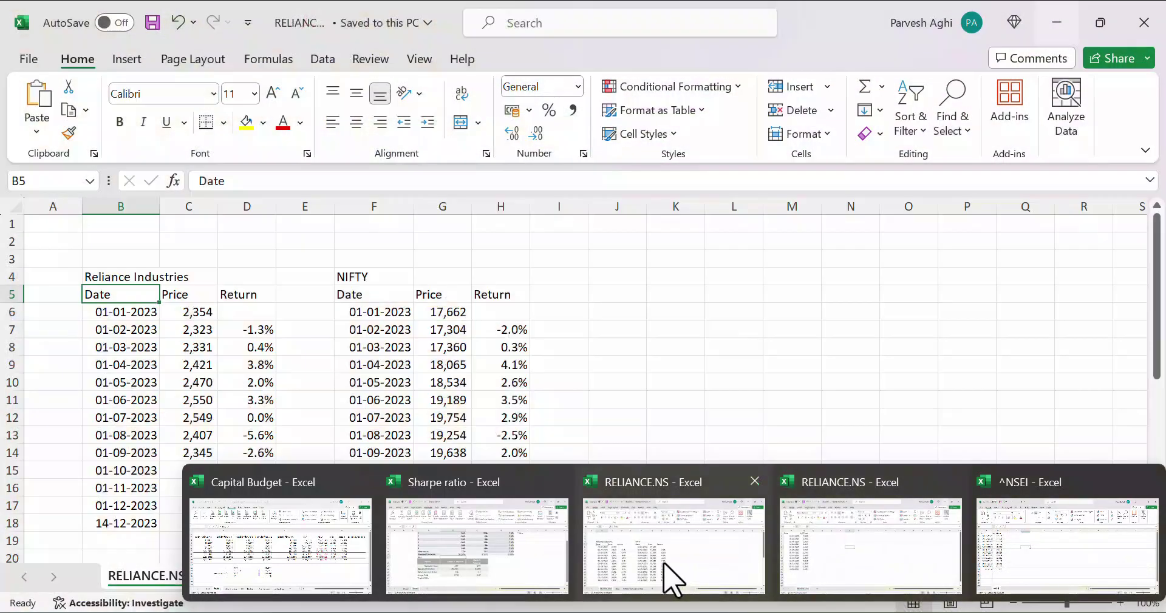
pyautogui.click(673, 579)
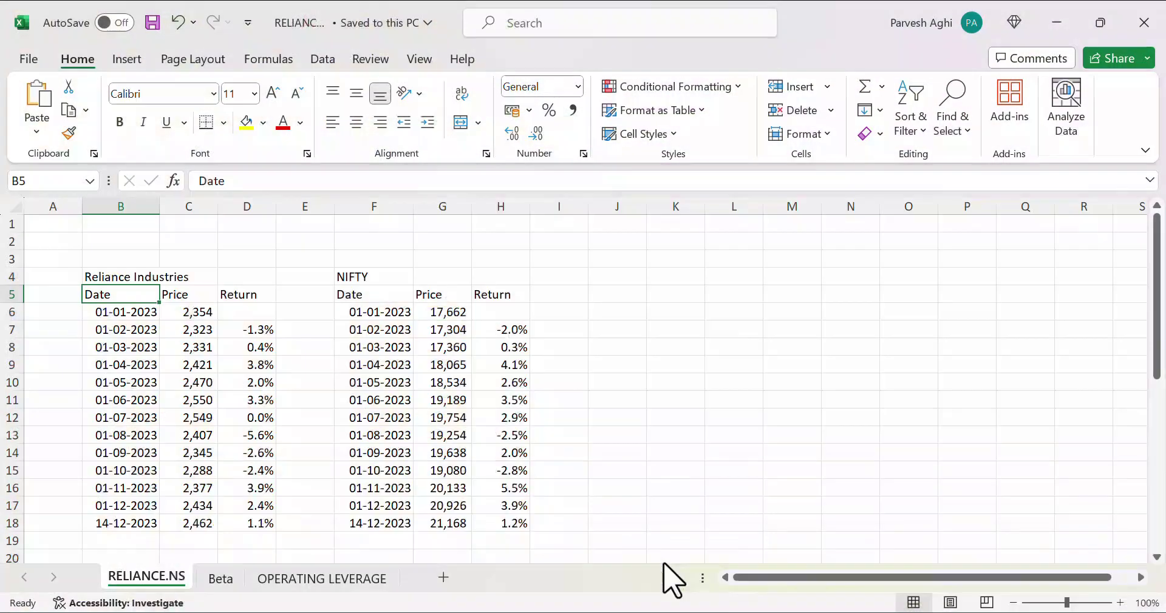
pyautogui.click(515, 435)
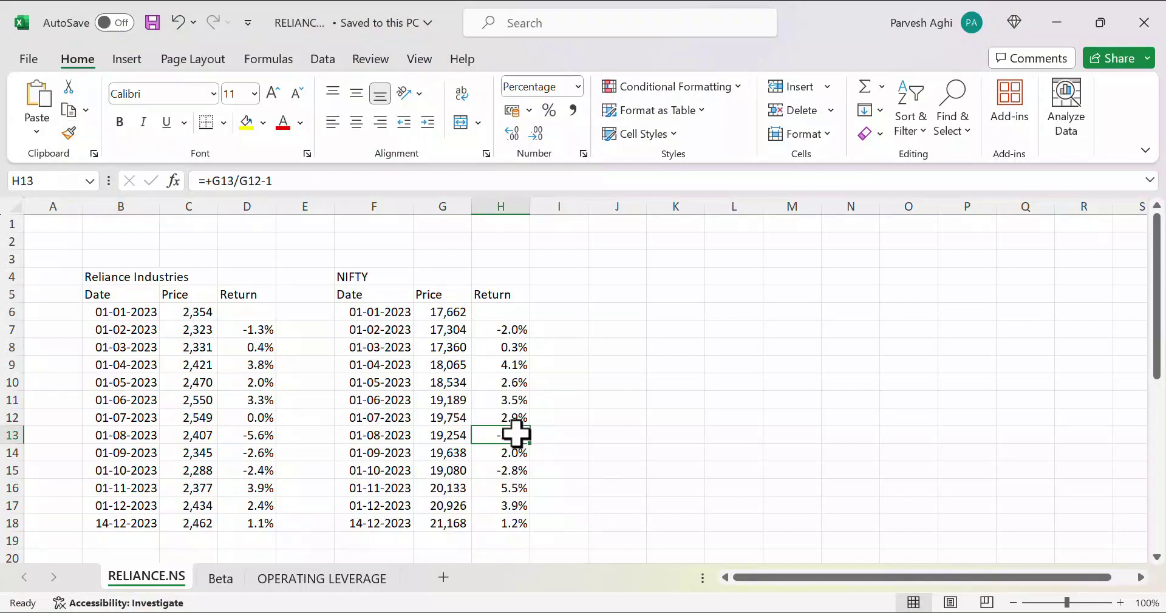
pyautogui.click(161, 277)
pyautogui.press('Right')
pyautogui.press('Right')
pyautogui.press('Right')
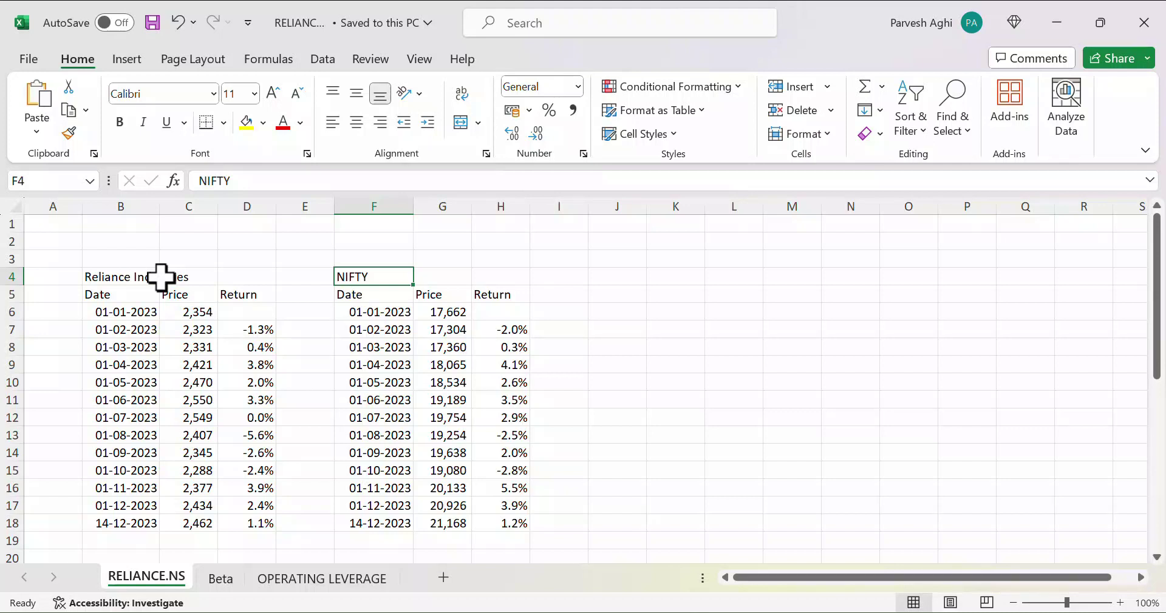
# Step: Trace the precedents of the first Reliance monthly return in D7
pyautogui.click(127, 312)
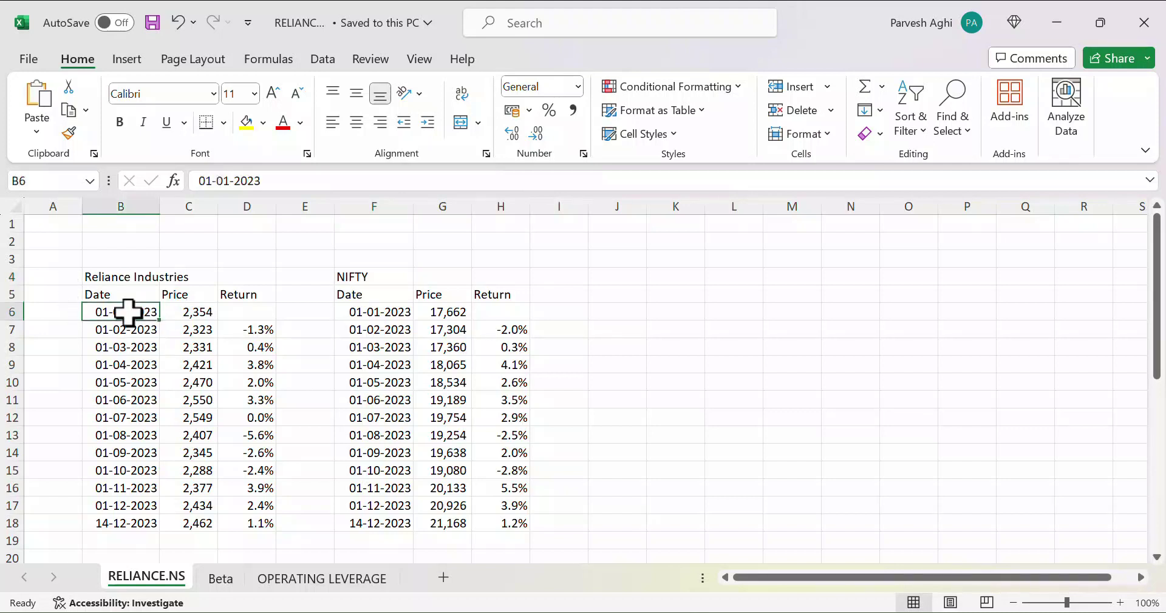
pyautogui.press('Right')
pyautogui.press('Right')
pyautogui.press('Down')
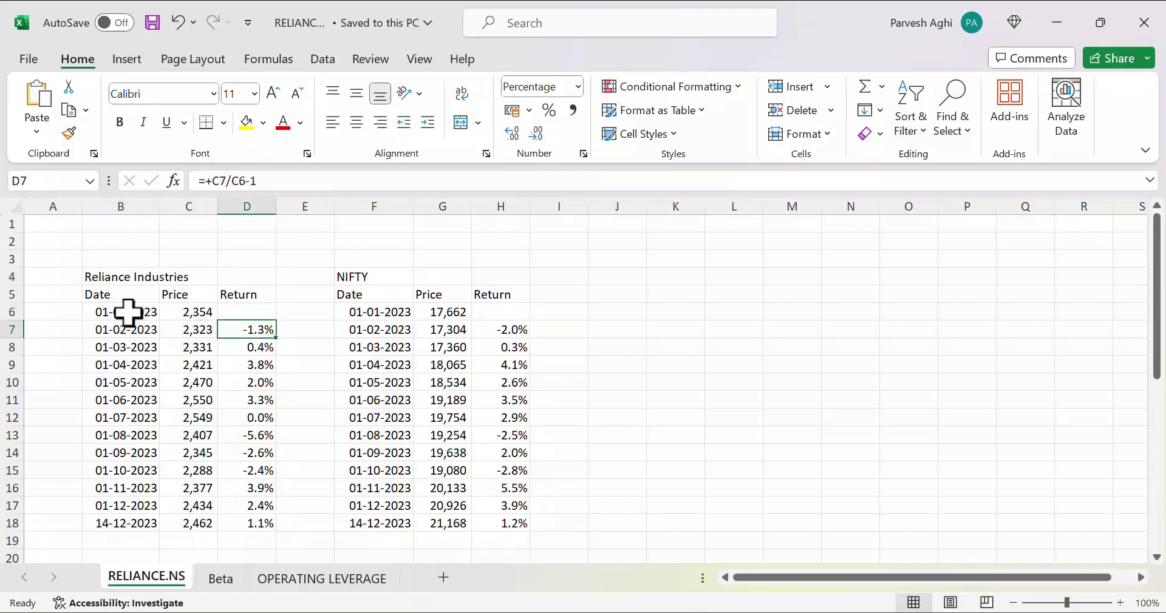
pyautogui.press('Right')
pyautogui.press('Left')
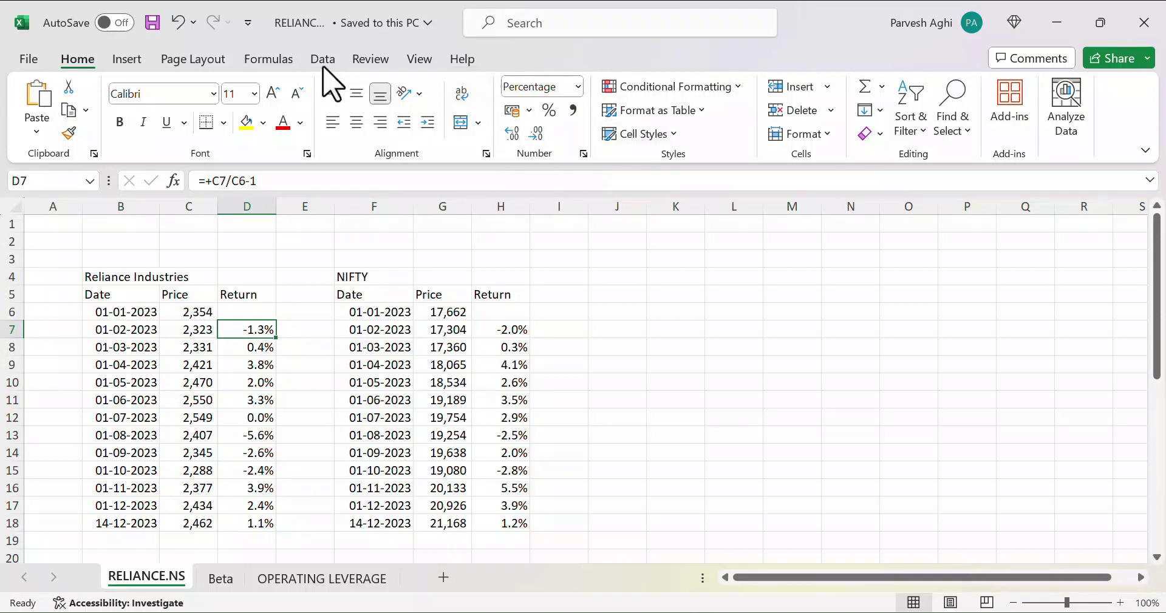
pyautogui.click(274, 59)
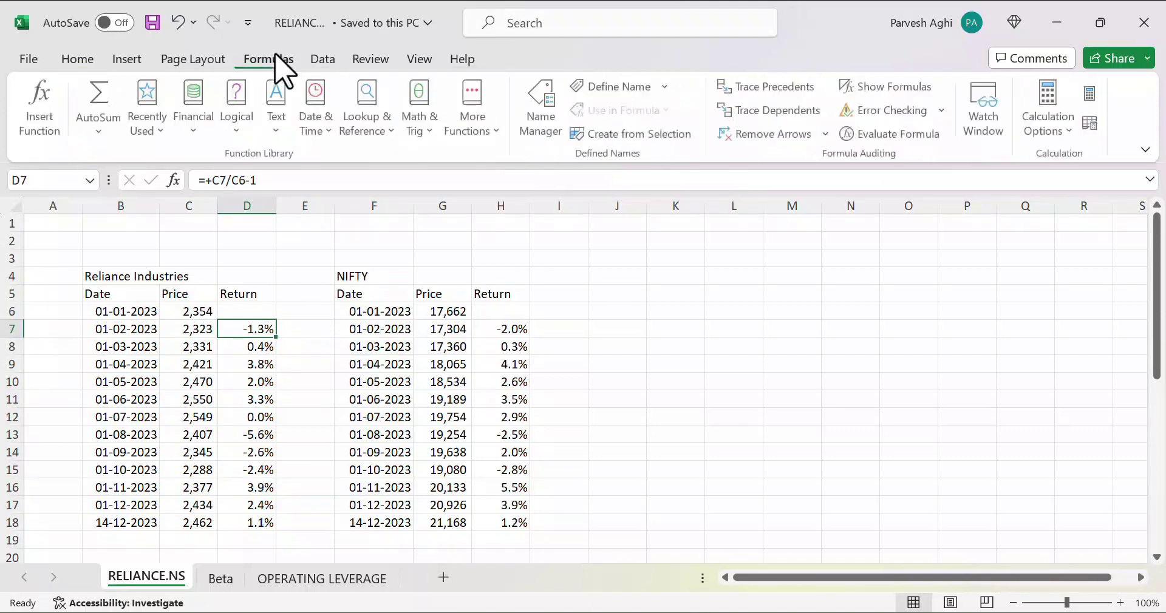
pyautogui.click(766, 91)
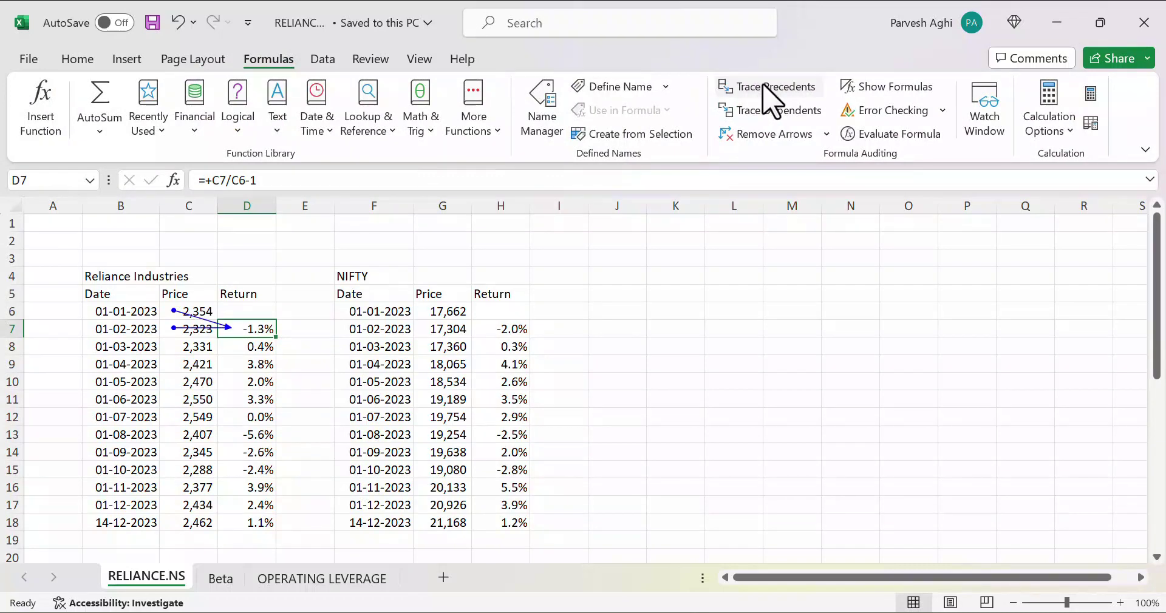
# Step: Enter the price difference +C6-C7 in E7 beside the first Reliance return
pyautogui.press('Right')
pyautogui.write('+')
pyautogui.press('Left')
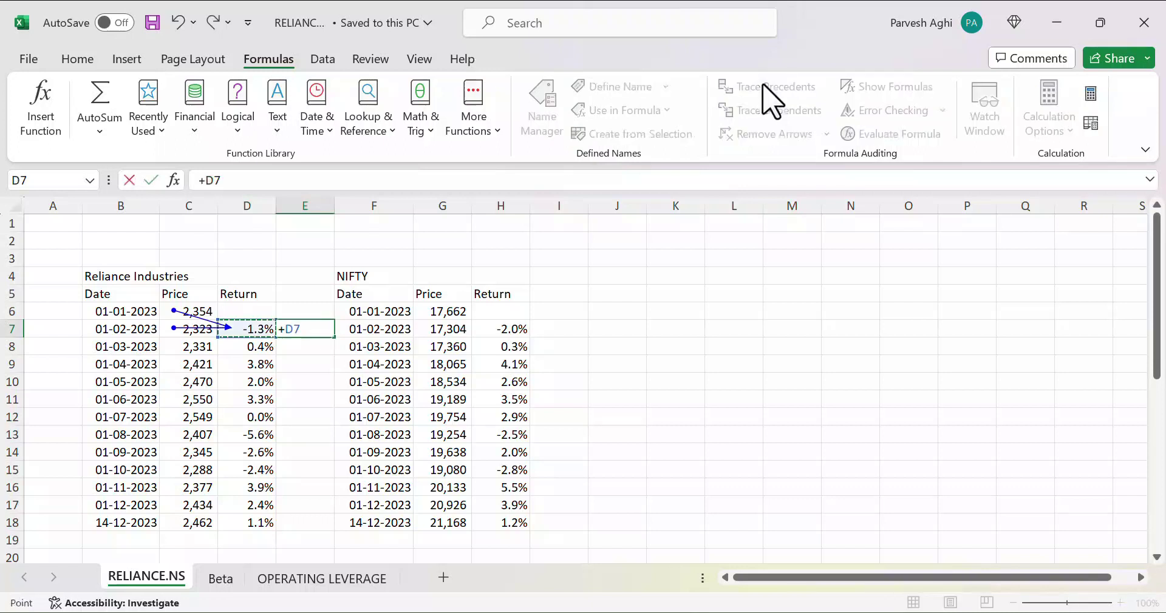
pyautogui.press('Left')
pyautogui.press('Up')
pyautogui.write('-')
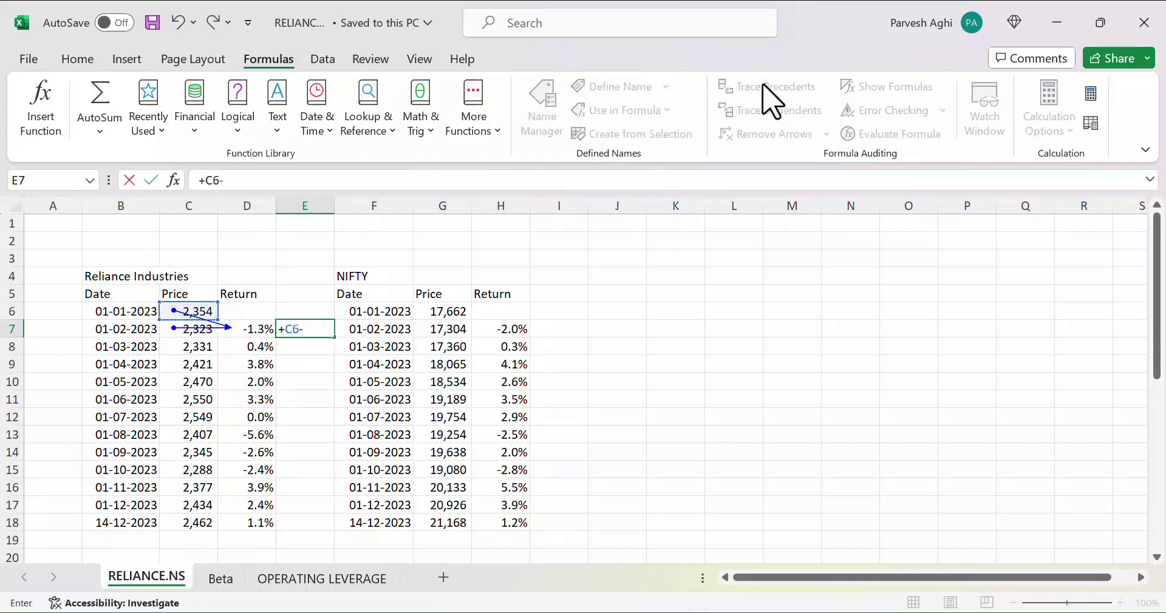
pyautogui.click(195, 330)
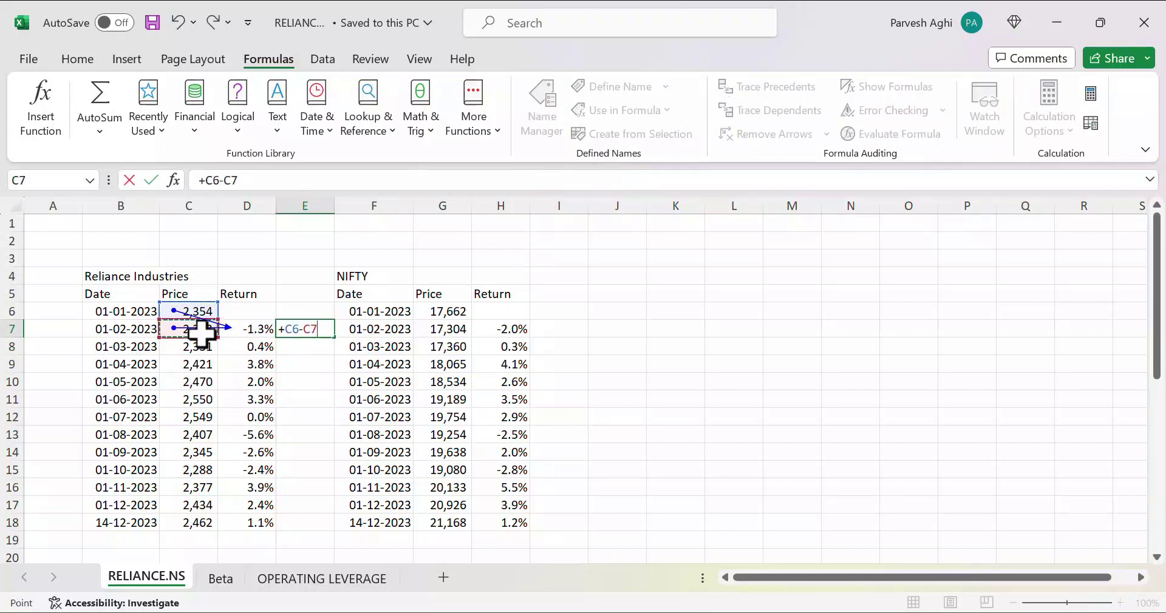
pyautogui.write(')')
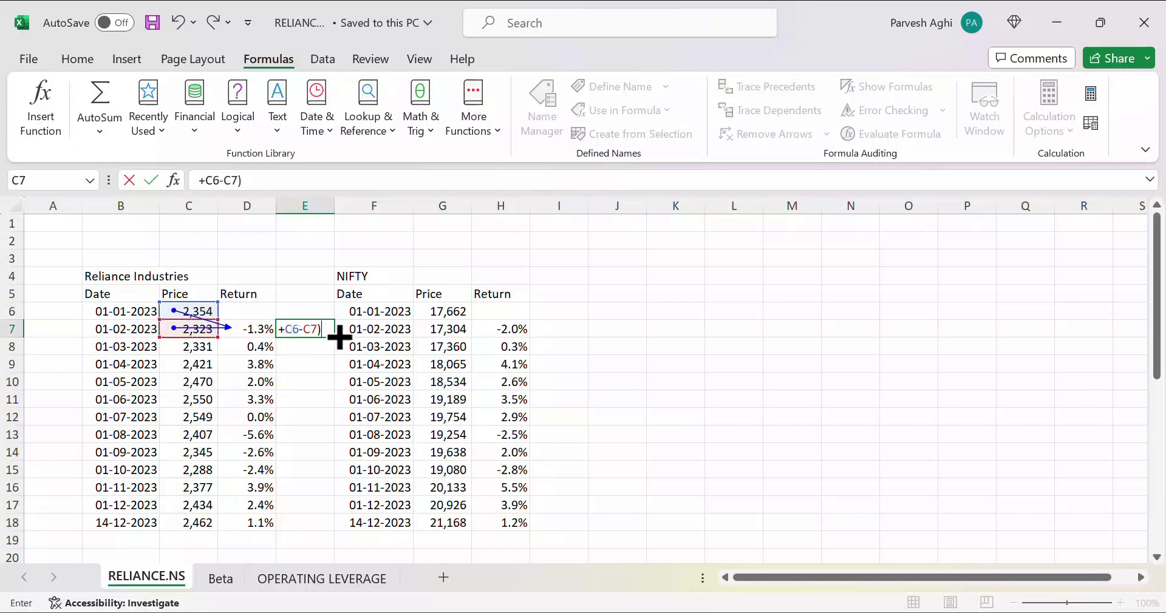
pyautogui.click(261, 332)
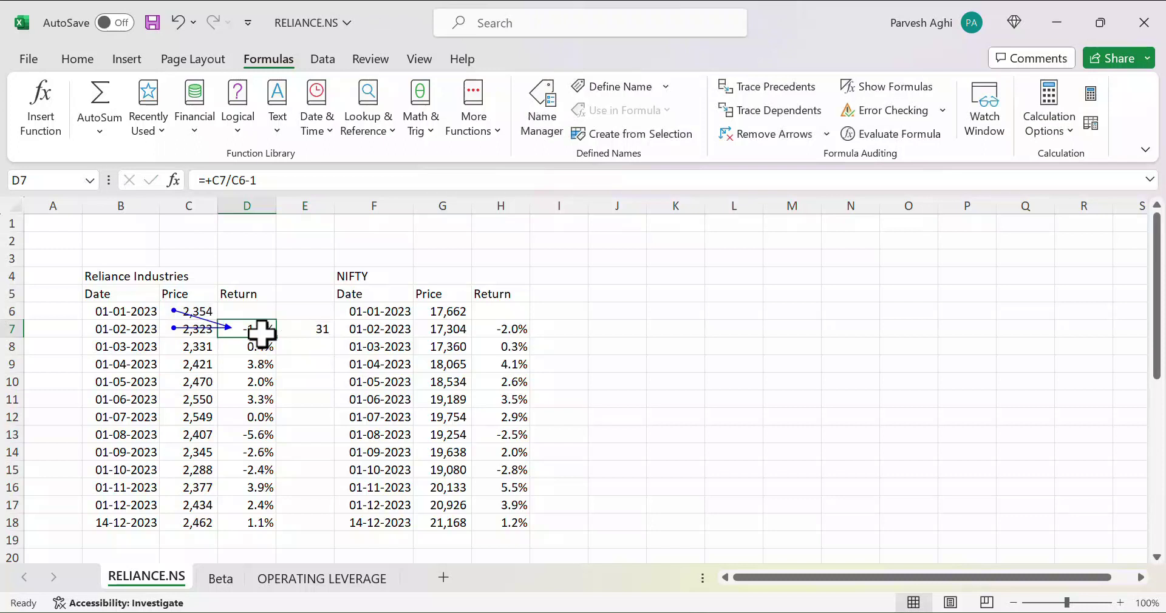
# Step: Replace the formula in E7 with the monthly return calculation +C7/C6-1
pyautogui.click(312, 332)
pyautogui.write('+')
pyautogui.press('Left')
pyautogui.press('Left')
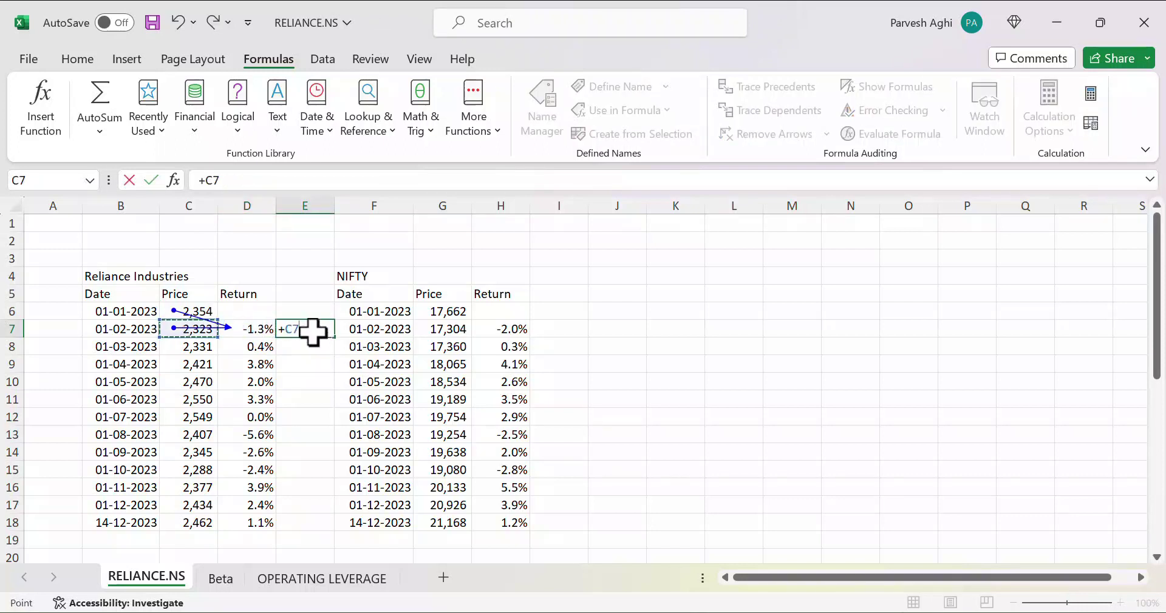
pyautogui.write('/')
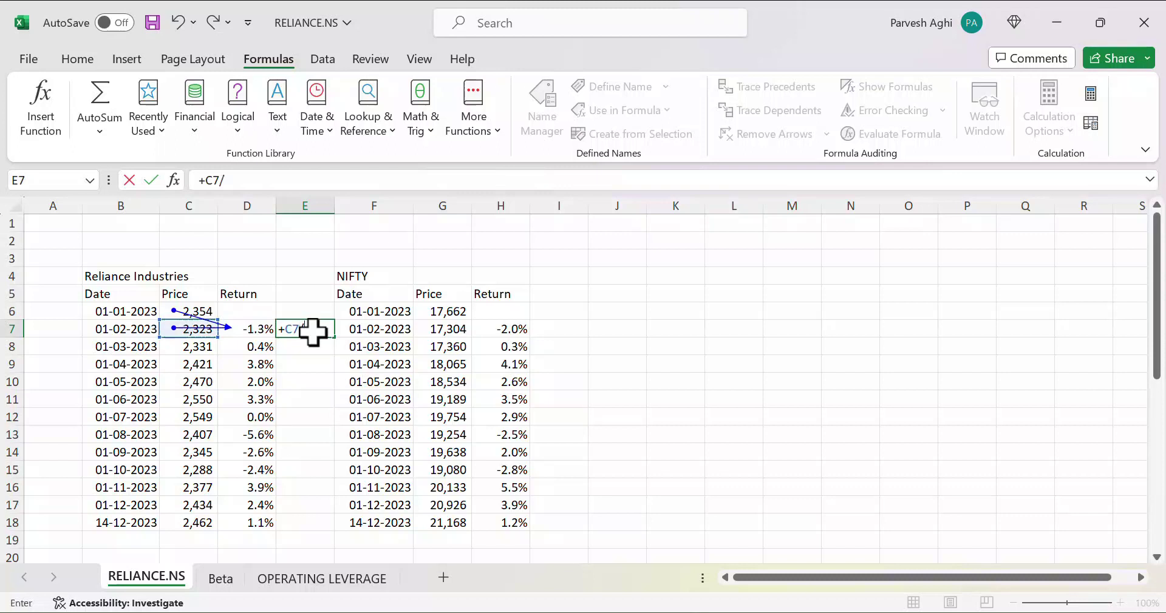
pyautogui.click(194, 312)
pyautogui.click(273, 179)
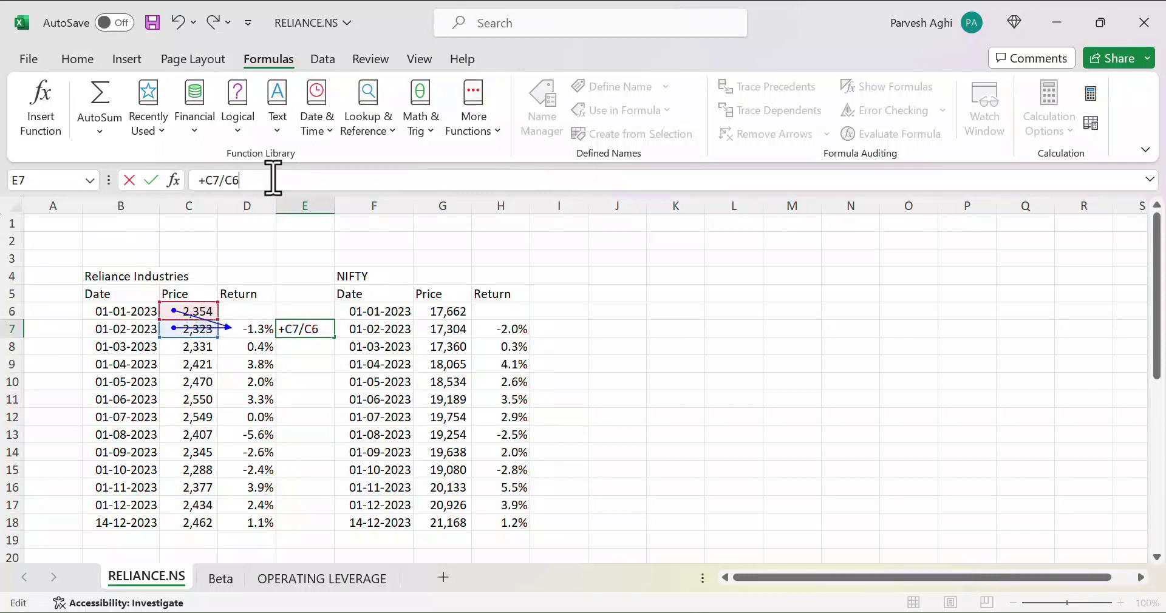
pyautogui.write('-1')
pyautogui.press('Return')
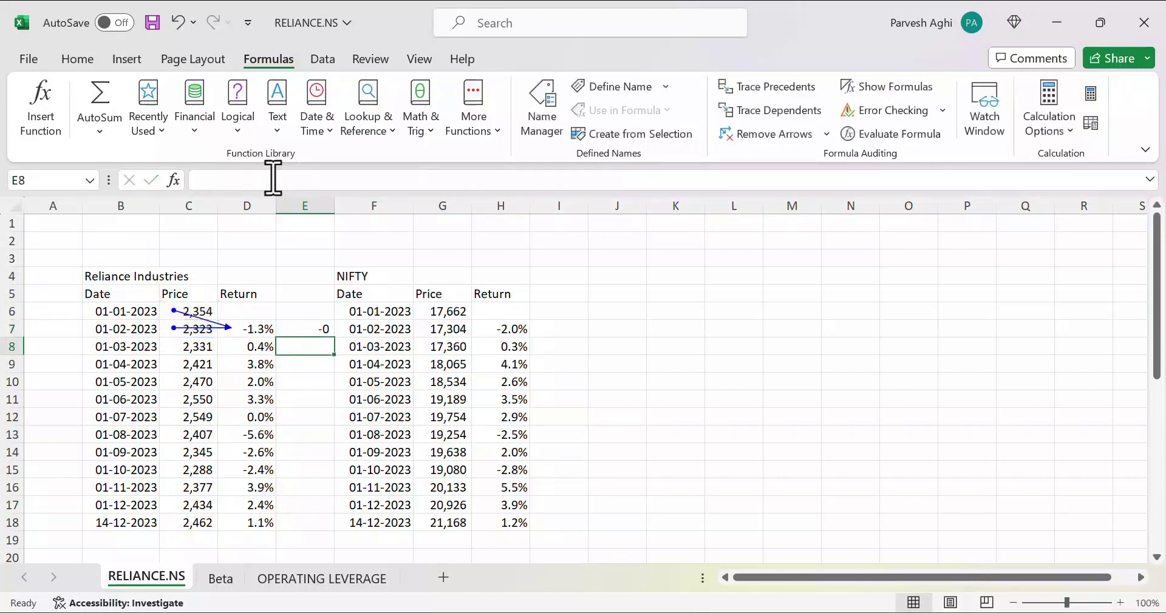
# Step: Format the return in E7 as a percentage with one decimal place
pyautogui.click(302, 329)
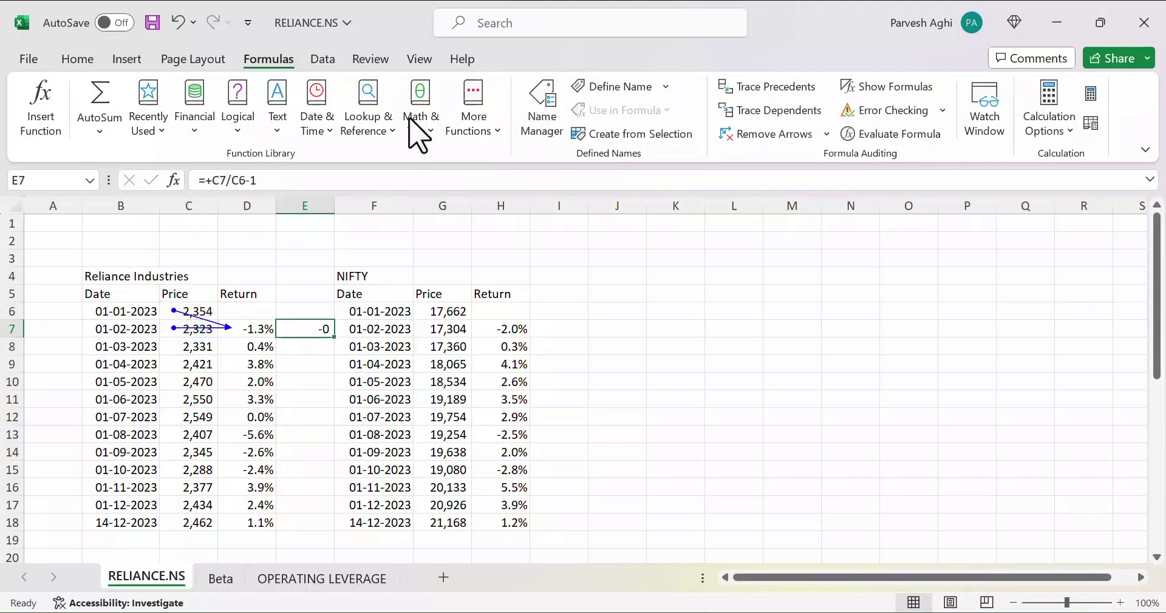
pyautogui.click(78, 59)
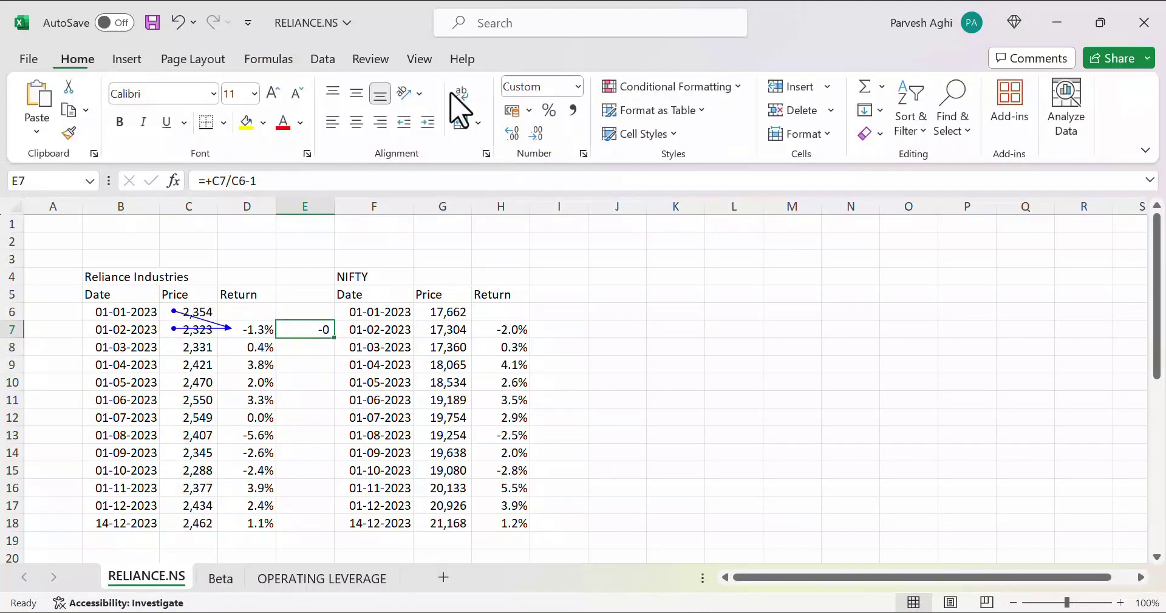
pyautogui.click(550, 112)
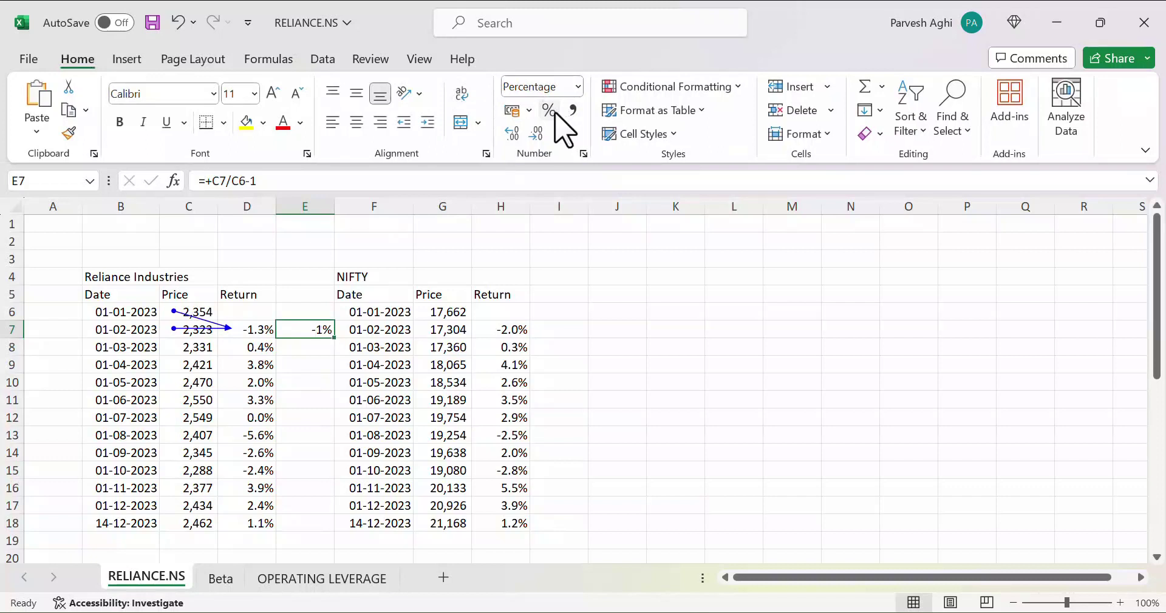
pyautogui.click(520, 141)
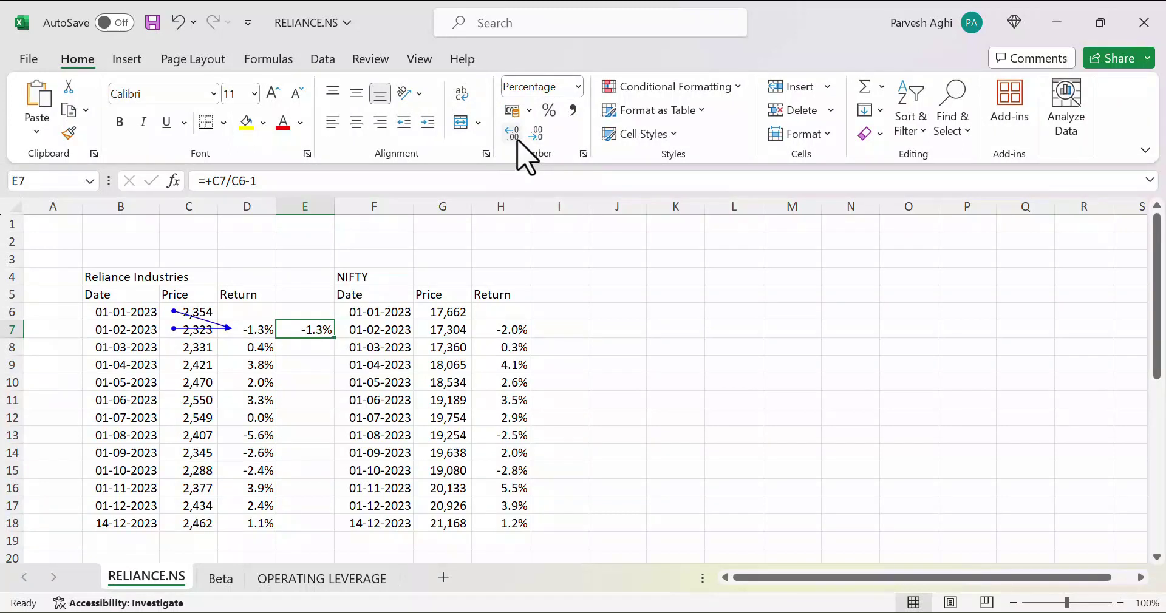
pyautogui.click(584, 296)
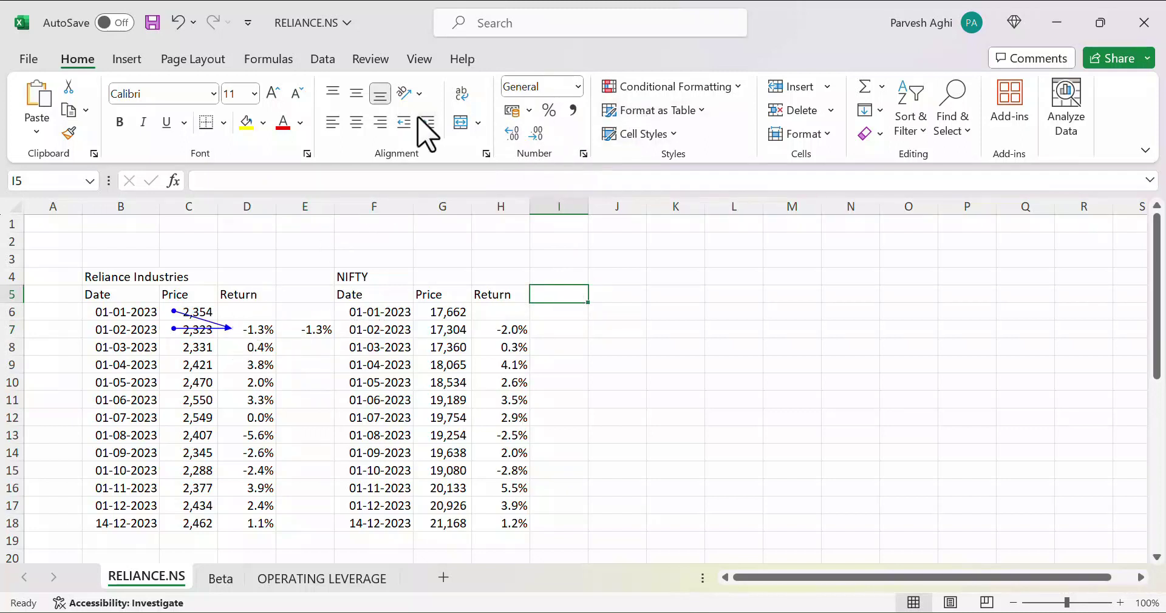
# Step: Remove the precedent arrows from the sheet and clear the demonstration formula in E7
pyautogui.click(268, 59)
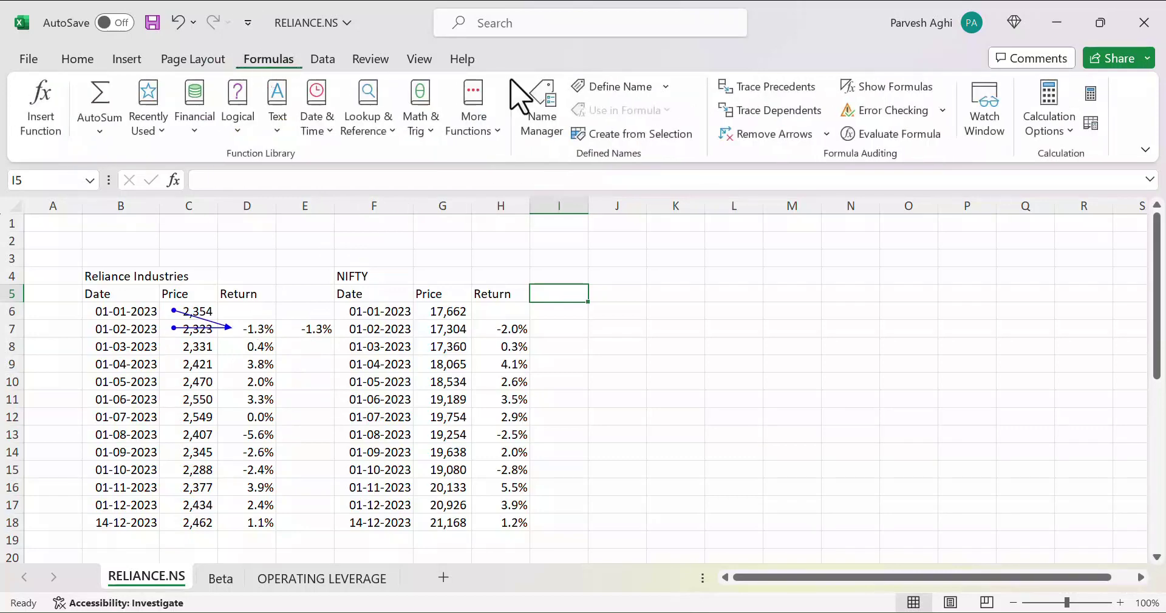
pyautogui.click(767, 135)
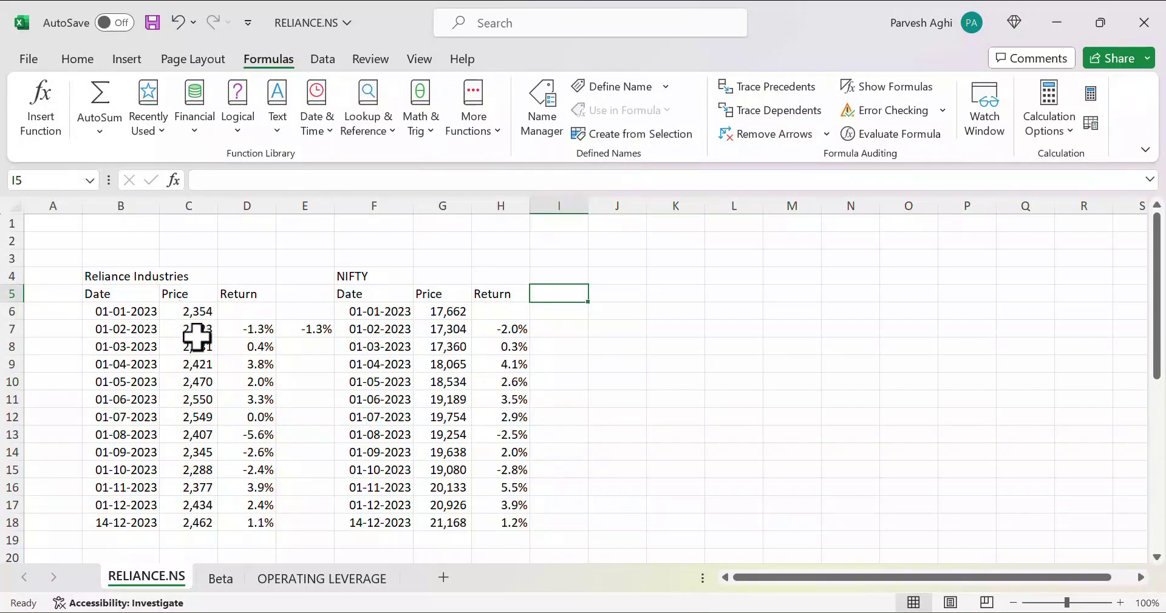
pyautogui.click(321, 328)
pyautogui.press('BackSpace')
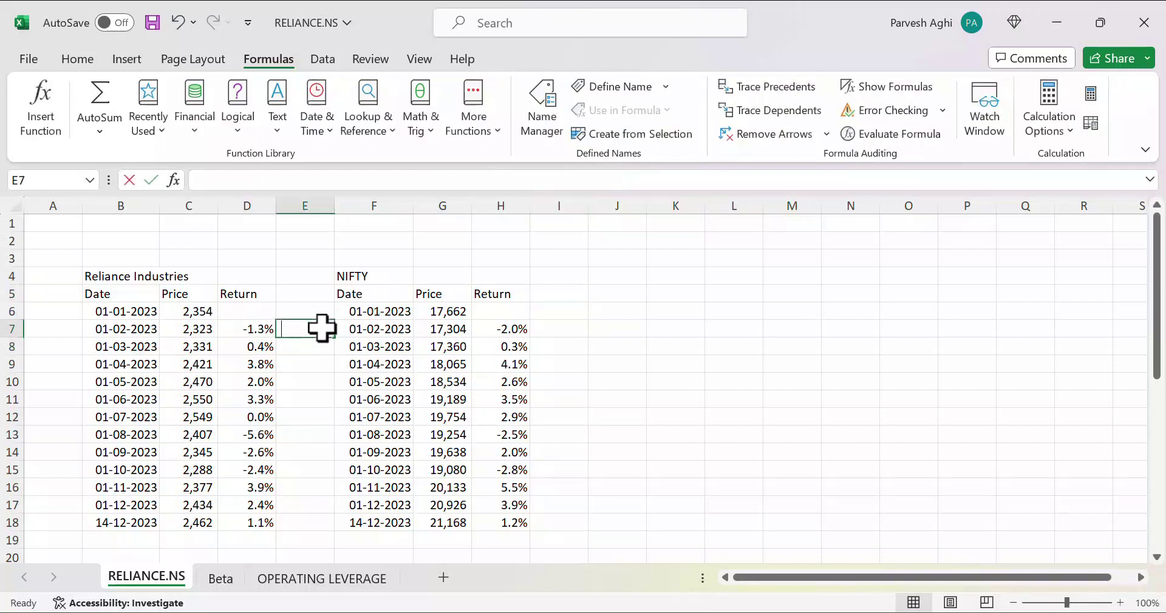
pyautogui.write('+')
pyautogui.press('Left')
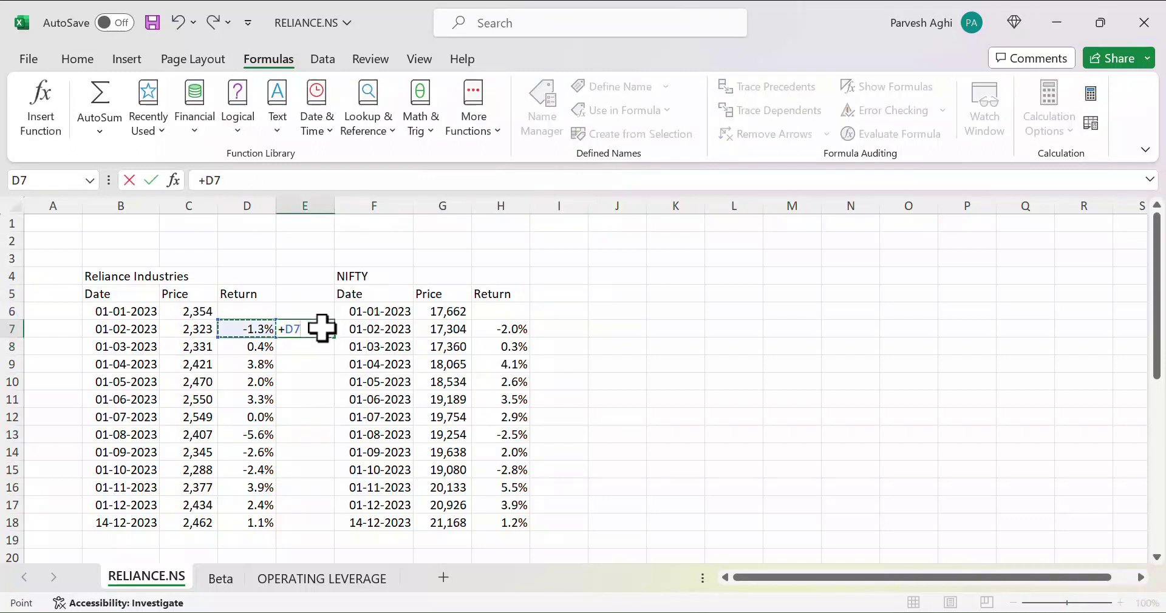
pyautogui.press('Up')
pyautogui.press('Left')
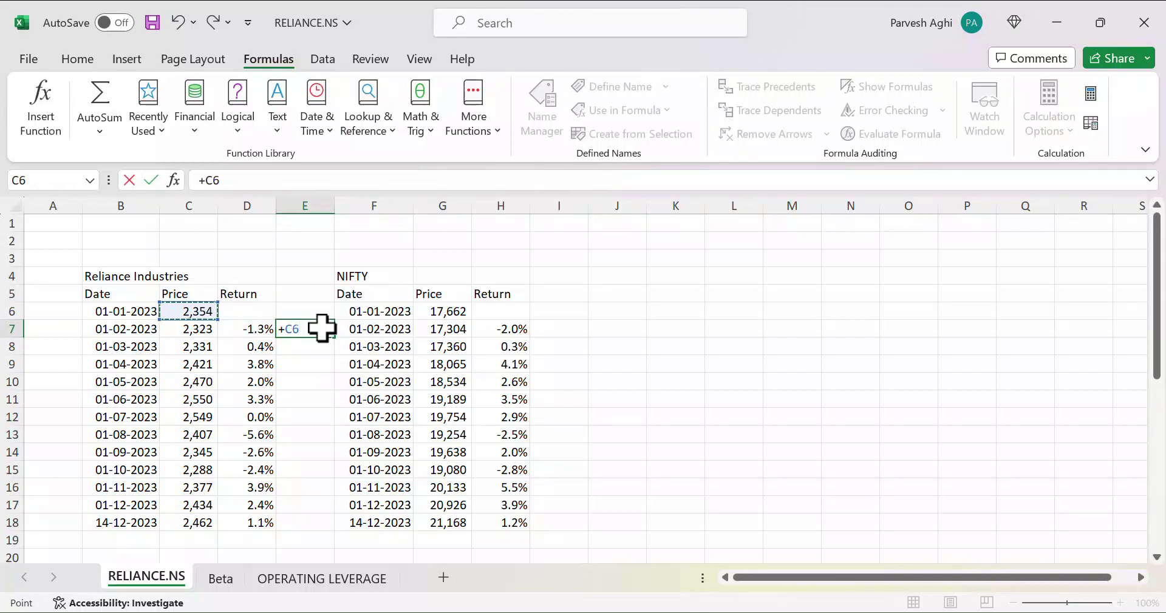
pyautogui.write('/')
pyautogui.click(178, 330)
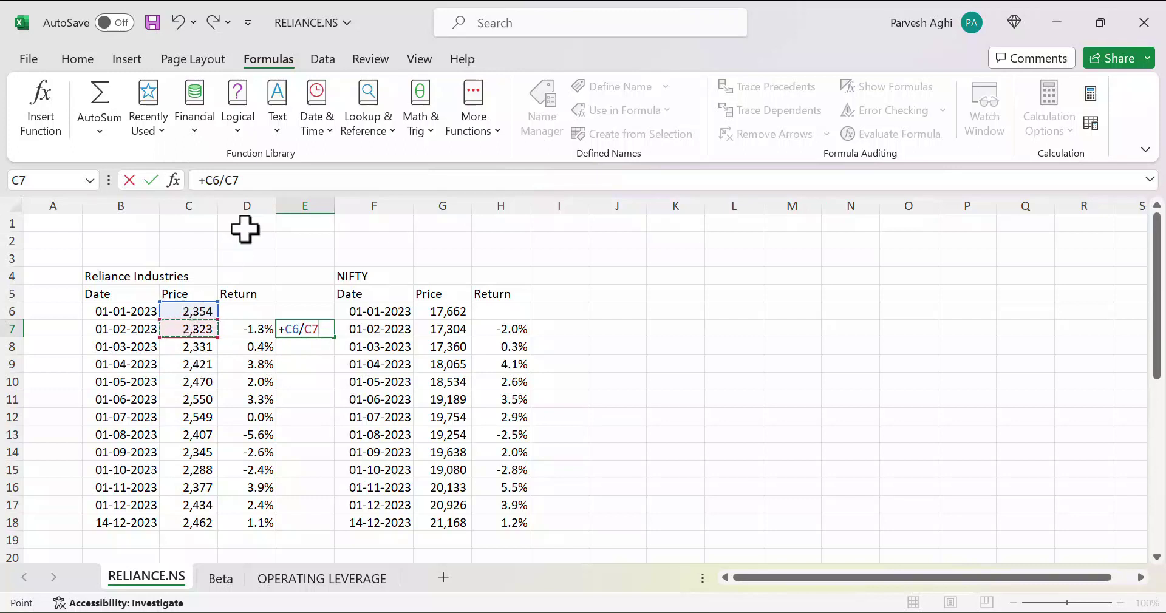
pyautogui.click(259, 174)
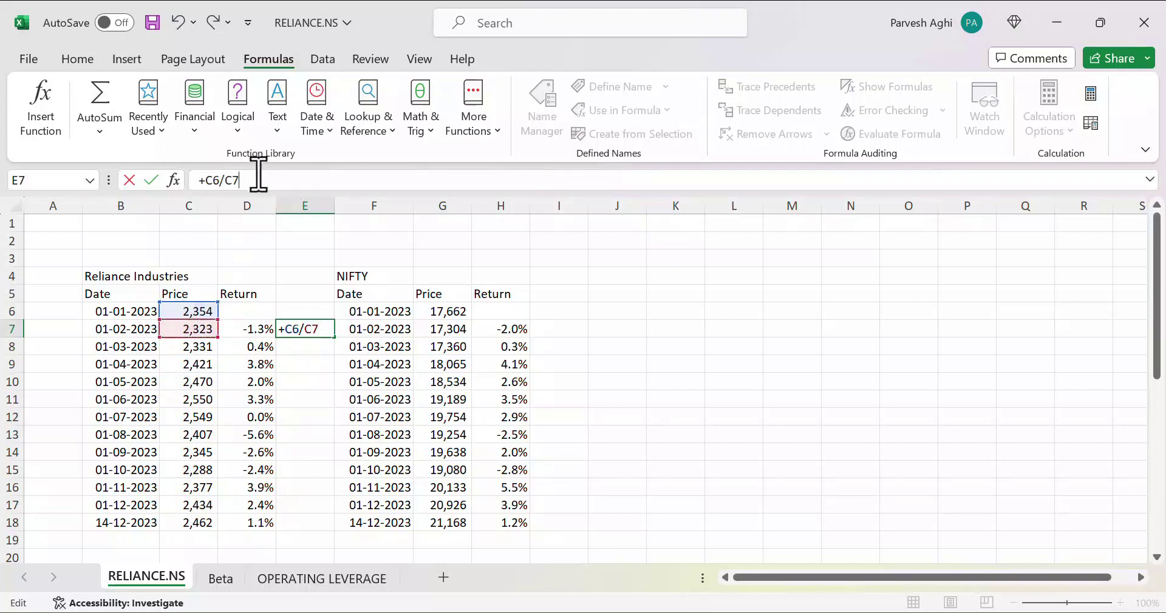
pyautogui.press('Escape')
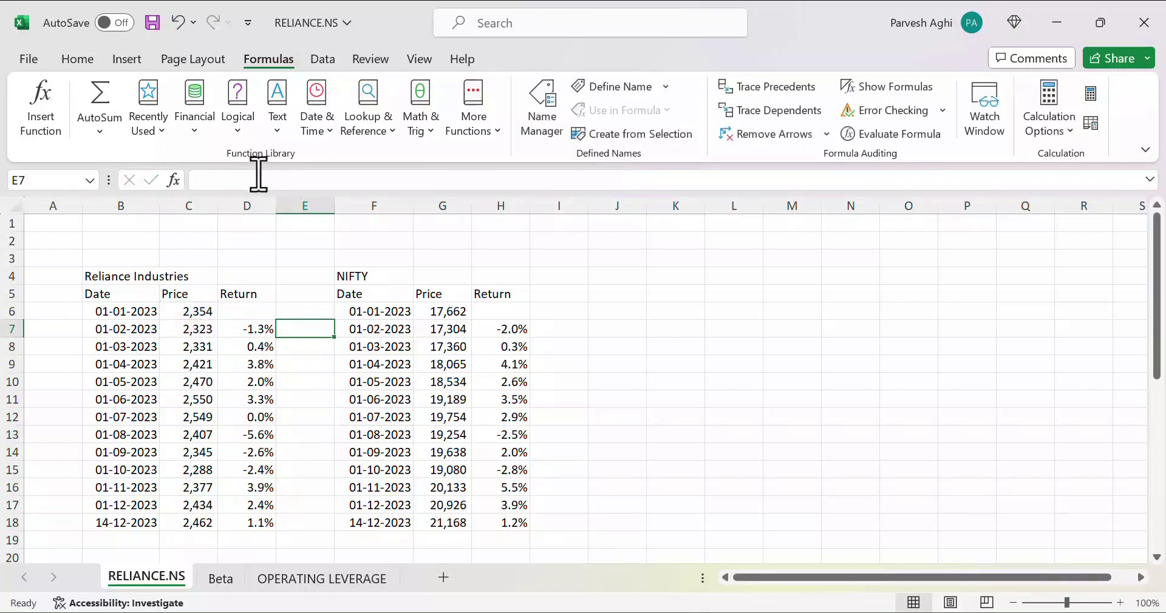
pyautogui.click(249, 330)
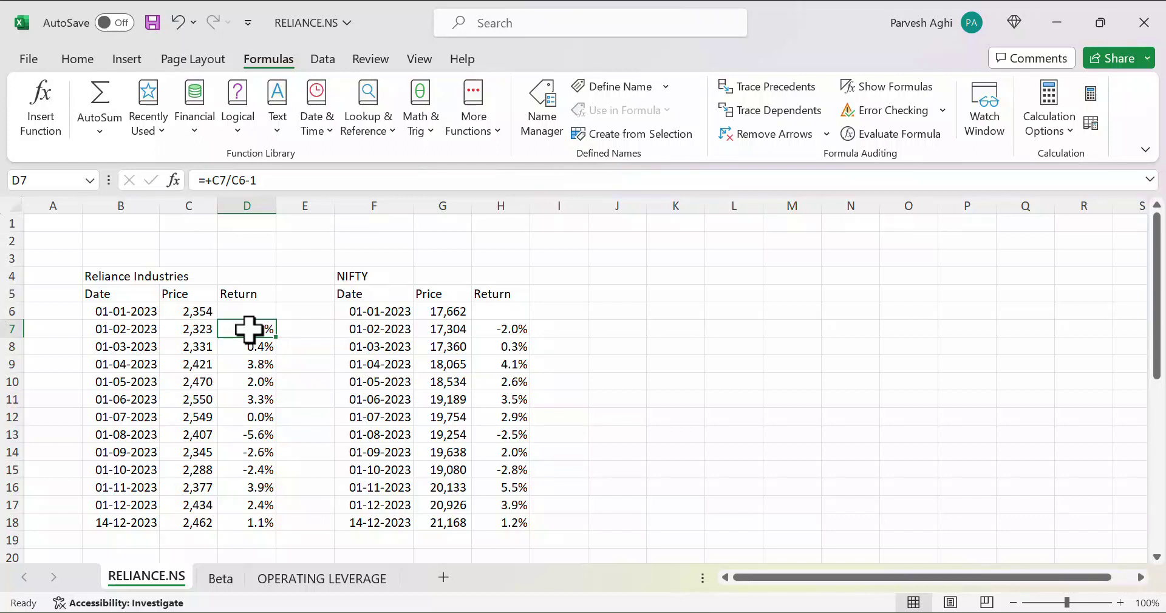
# Step: Copy the first Reliance return formula in D7 down through D18
pyautogui.press('Right')
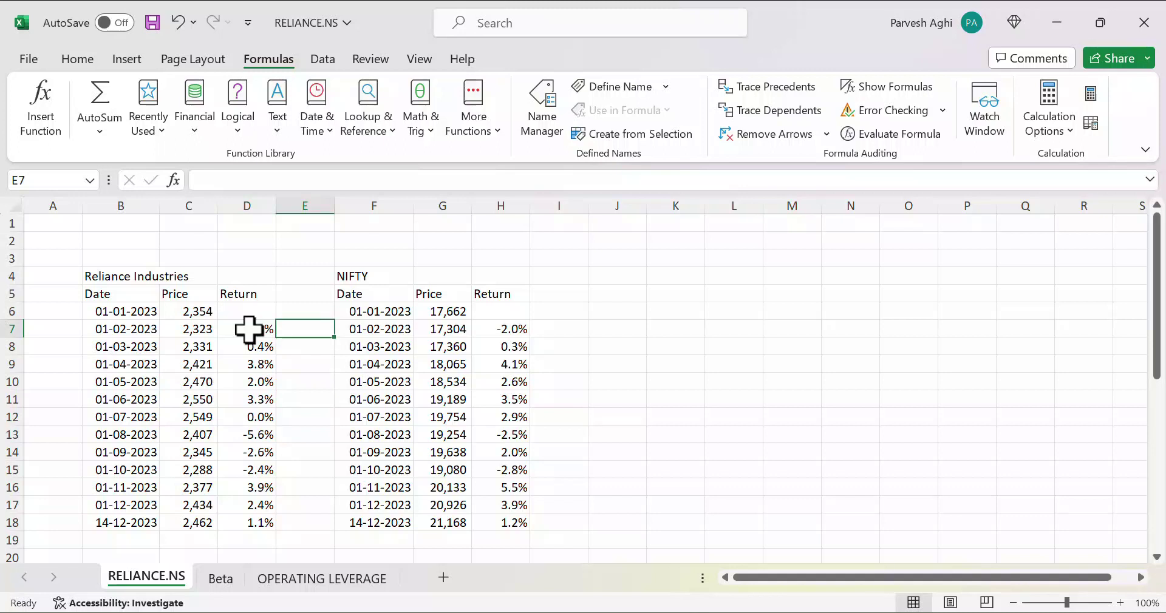
pyautogui.click(237, 329)
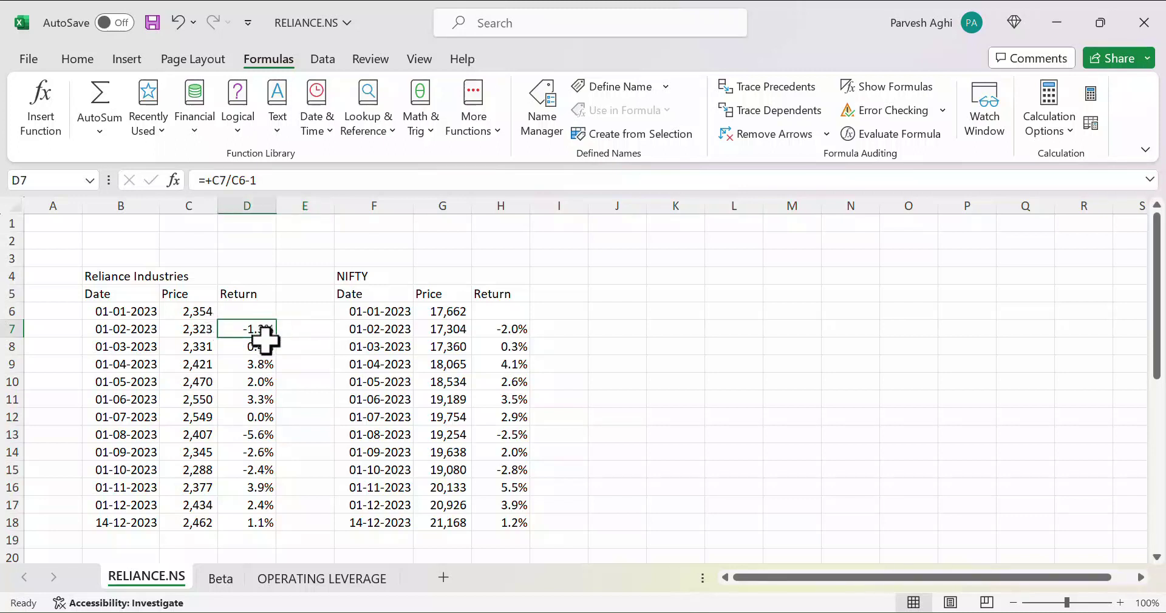
pyautogui.moveTo(275, 344); pyautogui.dragTo(277, 533)
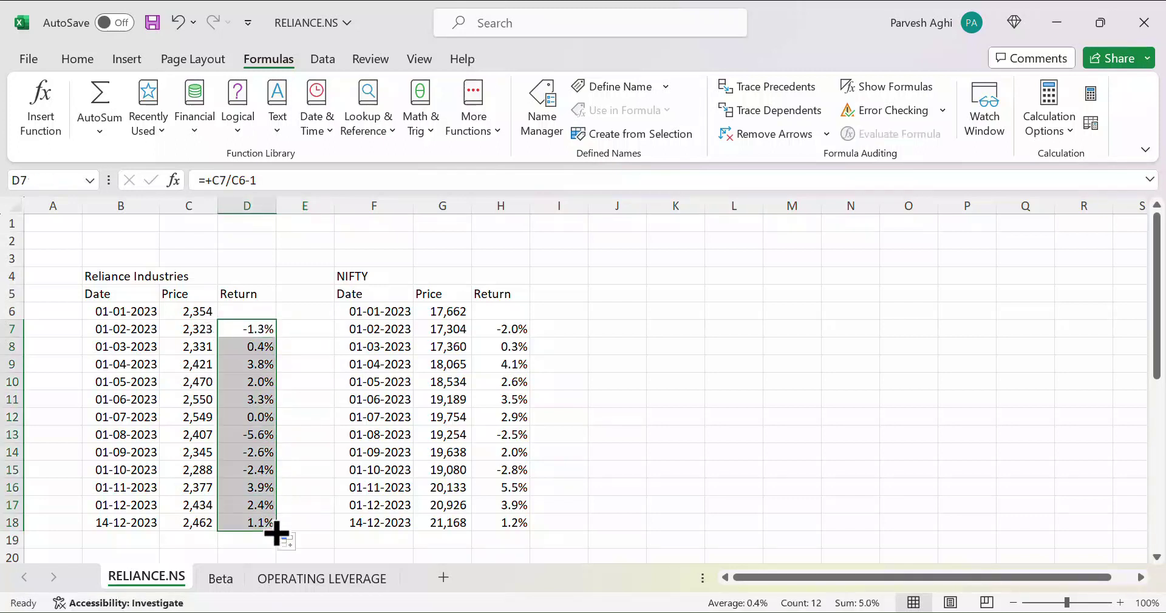
pyautogui.click(305, 372)
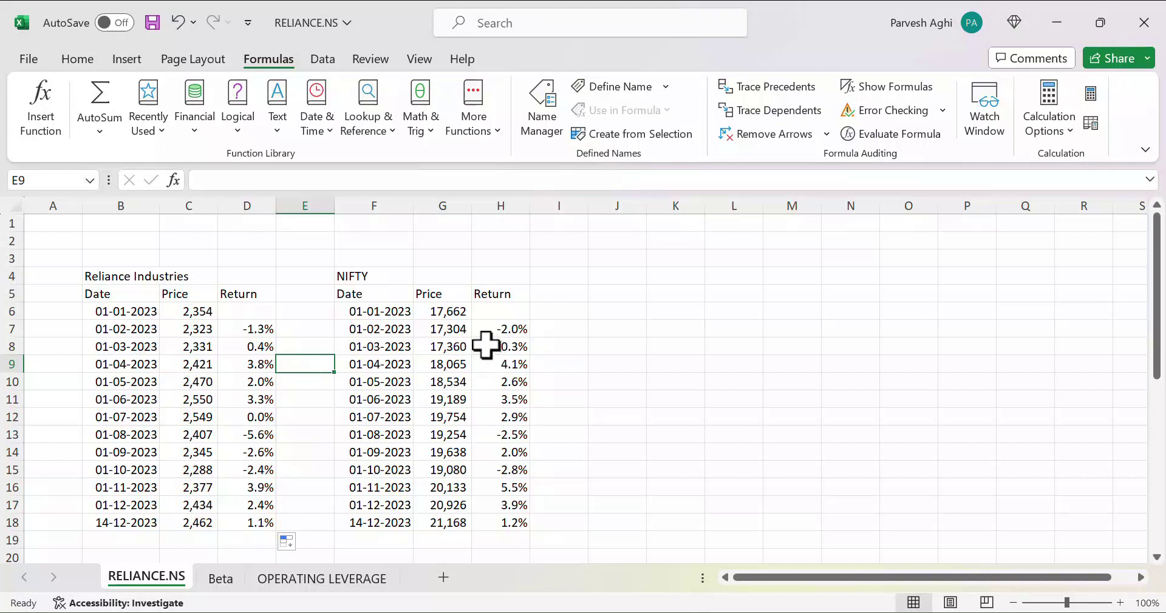
# Step: Compare the monthly return formulas of Reliance in column D and NIFTY in column H, row by row from row 7
pyautogui.click(497, 331)
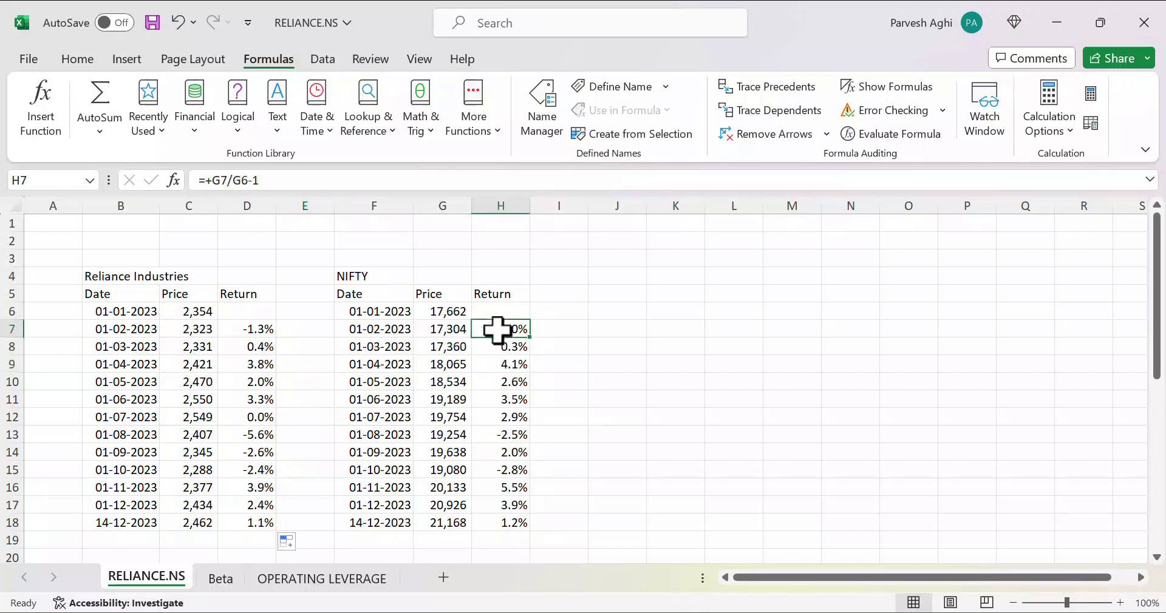
pyautogui.click(262, 331)
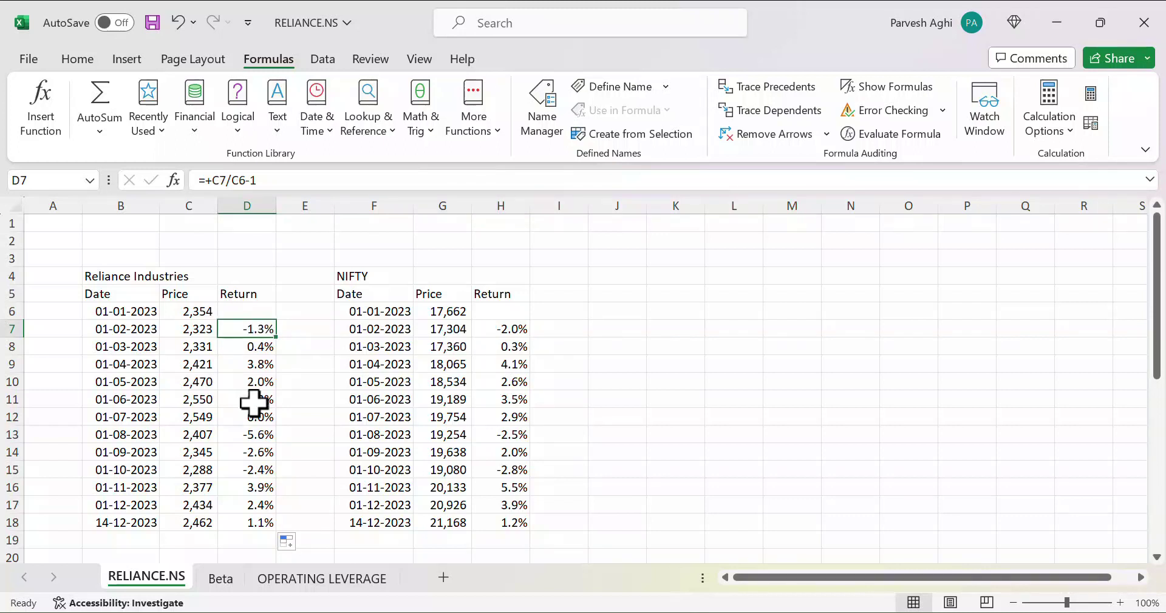
pyautogui.press('Right')
pyautogui.press('Right')
pyautogui.press('Right')
pyautogui.press('Right')
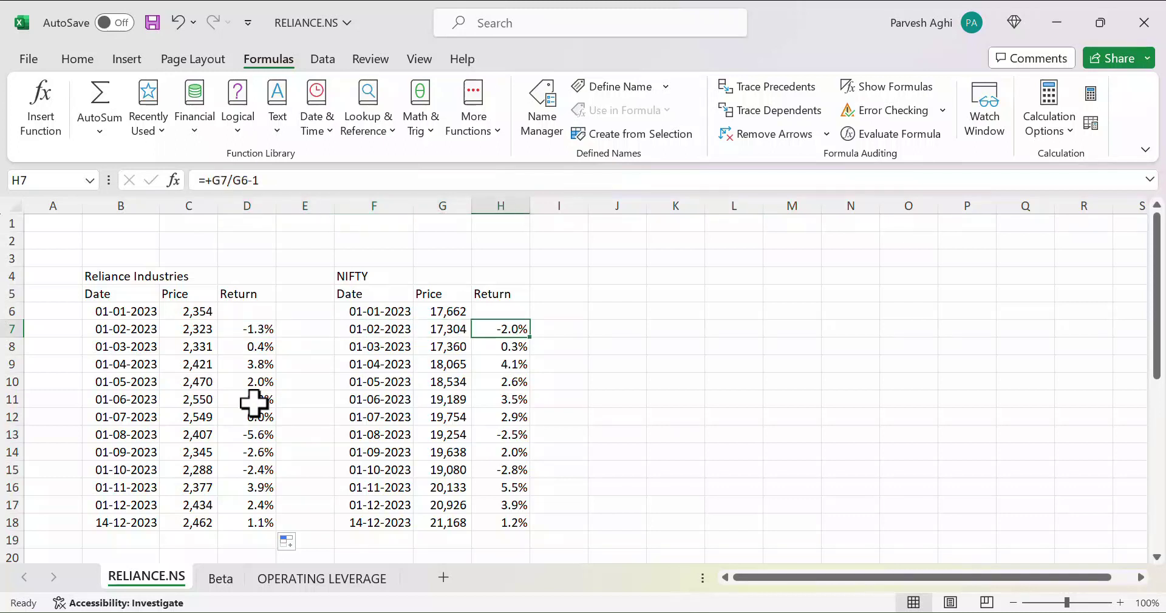
pyautogui.press('Left')
pyautogui.press('Left')
pyautogui.press('Left')
pyautogui.press('Down')
pyautogui.press('Down')
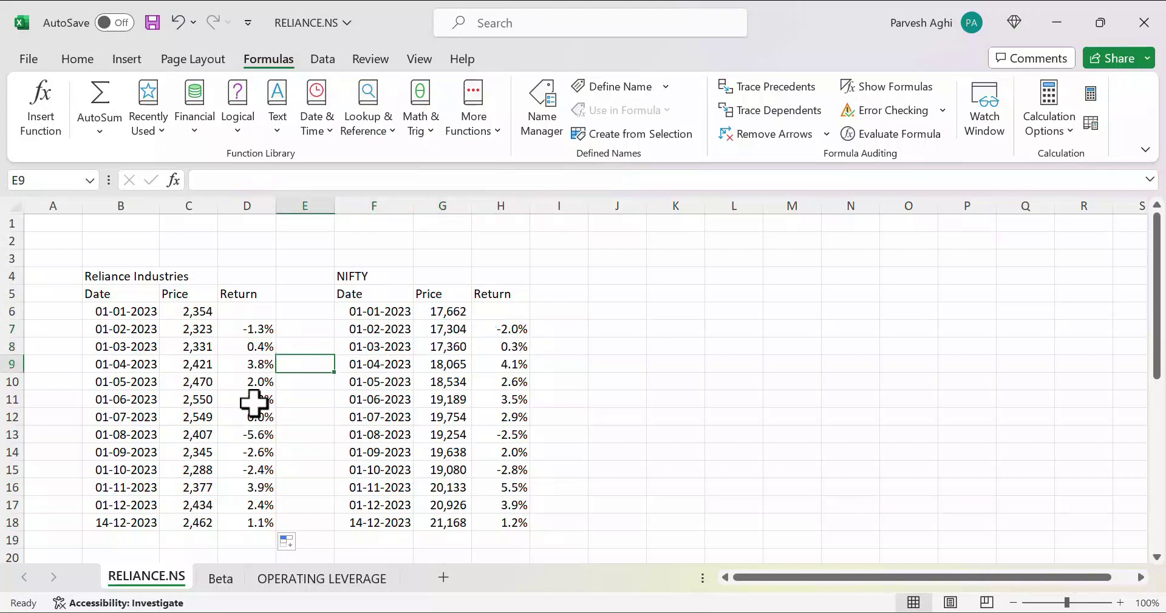
pyautogui.press('Left')
pyautogui.press('Up')
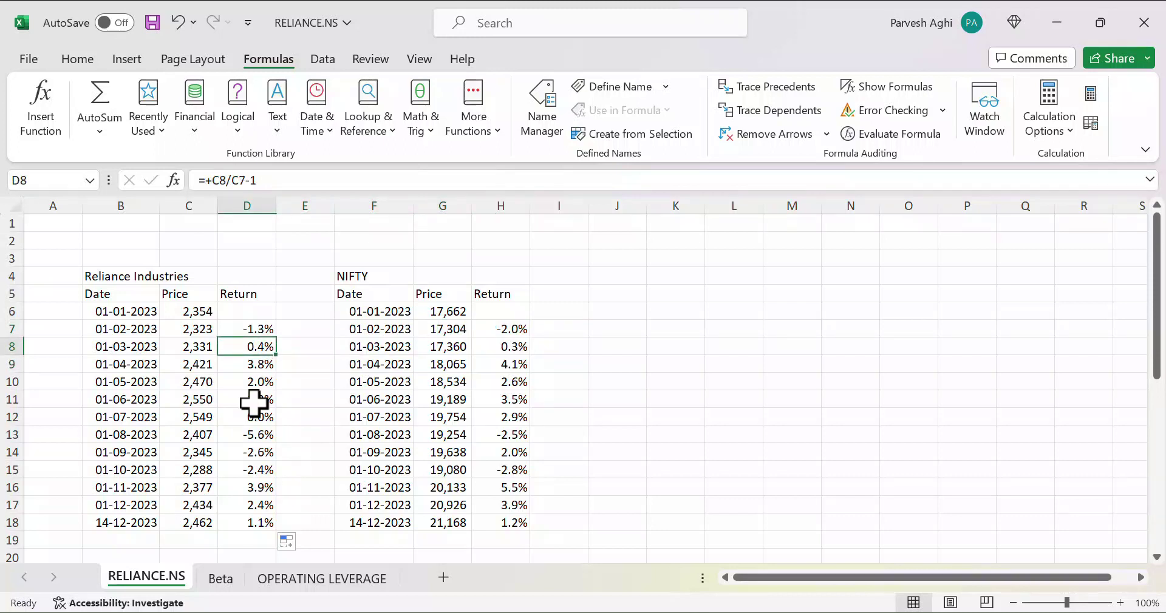
pyautogui.press('Right')
pyautogui.press('Right')
pyautogui.press('Right')
pyautogui.press('Right')
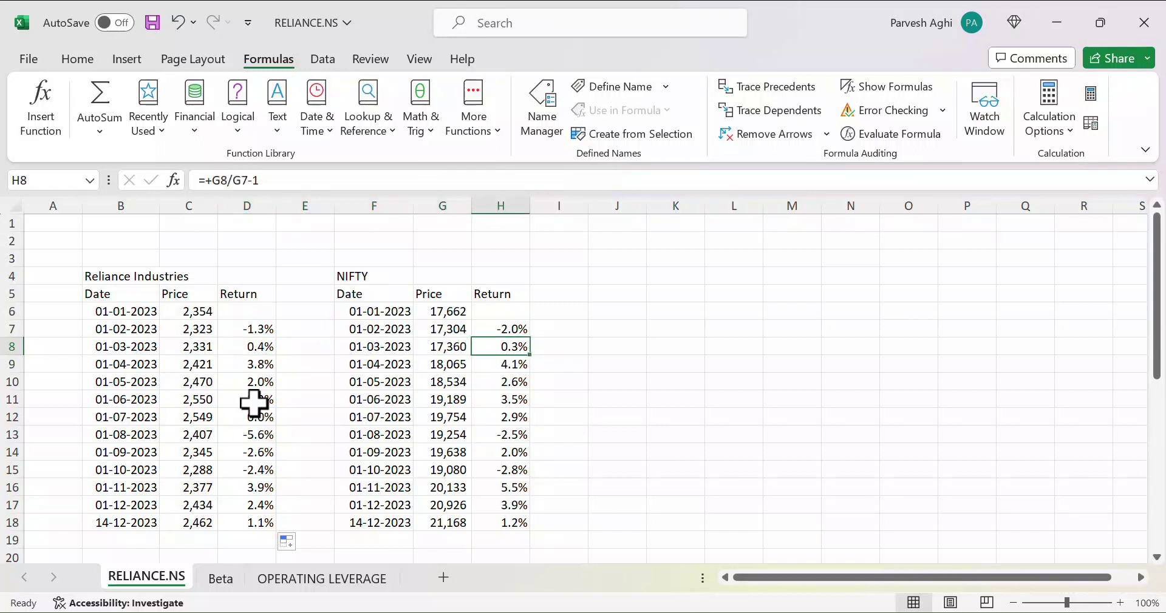
pyautogui.press('Left')
pyautogui.press('Left')
pyautogui.press('Left')
pyautogui.press('Left')
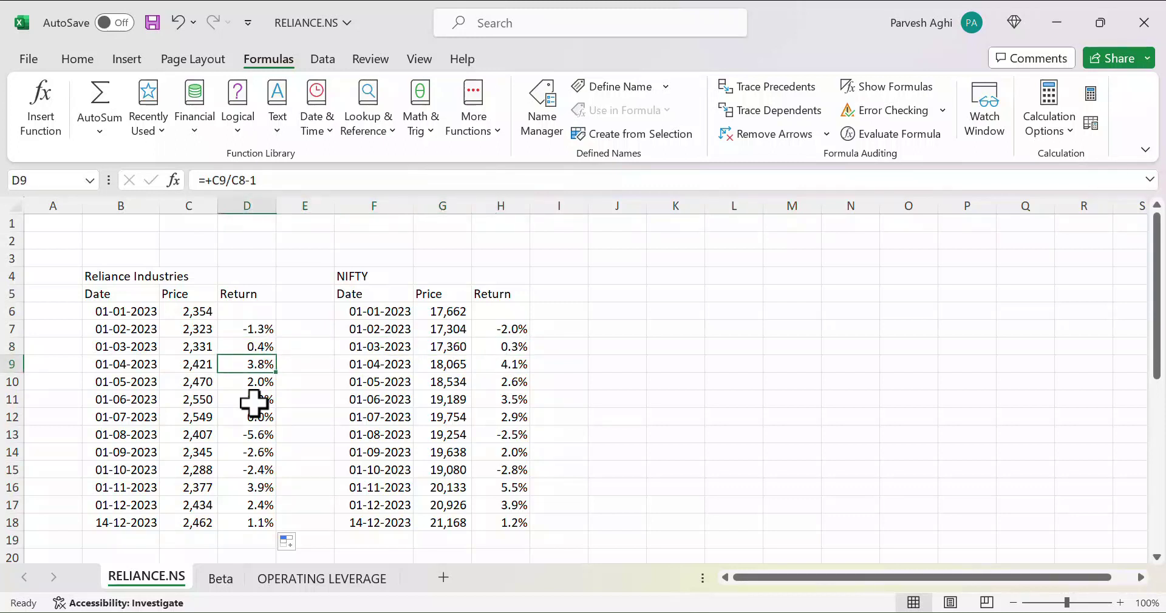
pyautogui.press('Right')
pyautogui.press('Right')
pyautogui.press('Right')
pyautogui.press('Right')
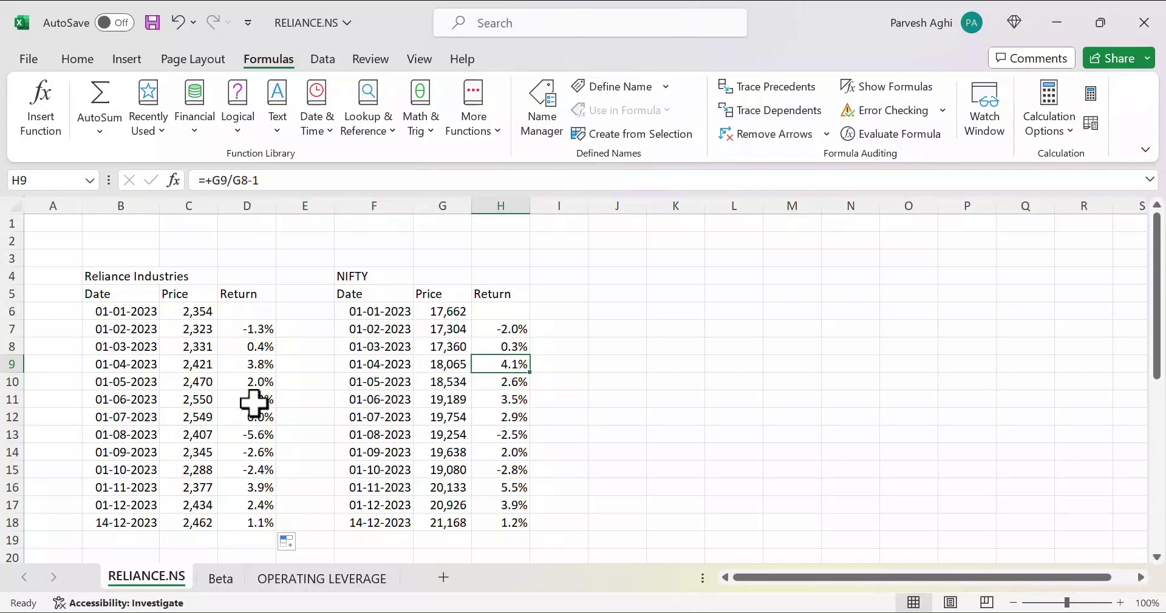
pyautogui.press('Down')
pyautogui.press('Down')
pyautogui.press('Down')
pyautogui.press('Down')
pyautogui.press('Down')
pyautogui.press('Down')
pyautogui.press('Down')
pyautogui.press('Down')
pyautogui.press('Down')
pyautogui.press('Down')
pyautogui.press('Down')
pyautogui.press('Down')
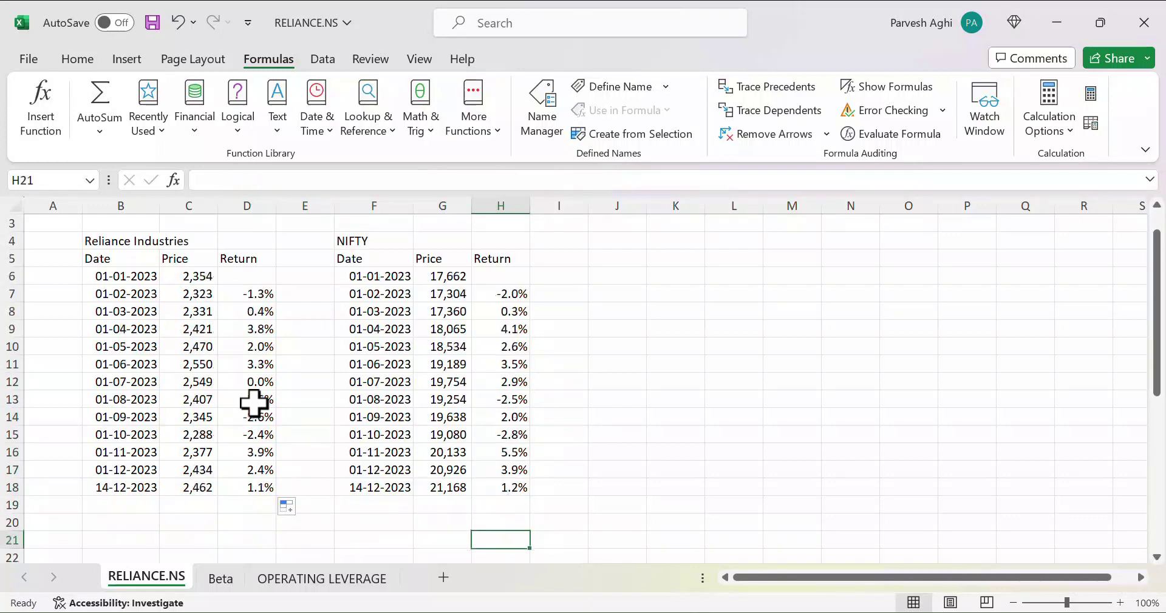
# Step: Open the Beta sheet and review the Reliance and NIFTY date, price and return tables down to the beta row
pyautogui.click(220, 579)
pyautogui.click(357, 436)
pyautogui.press('Up')
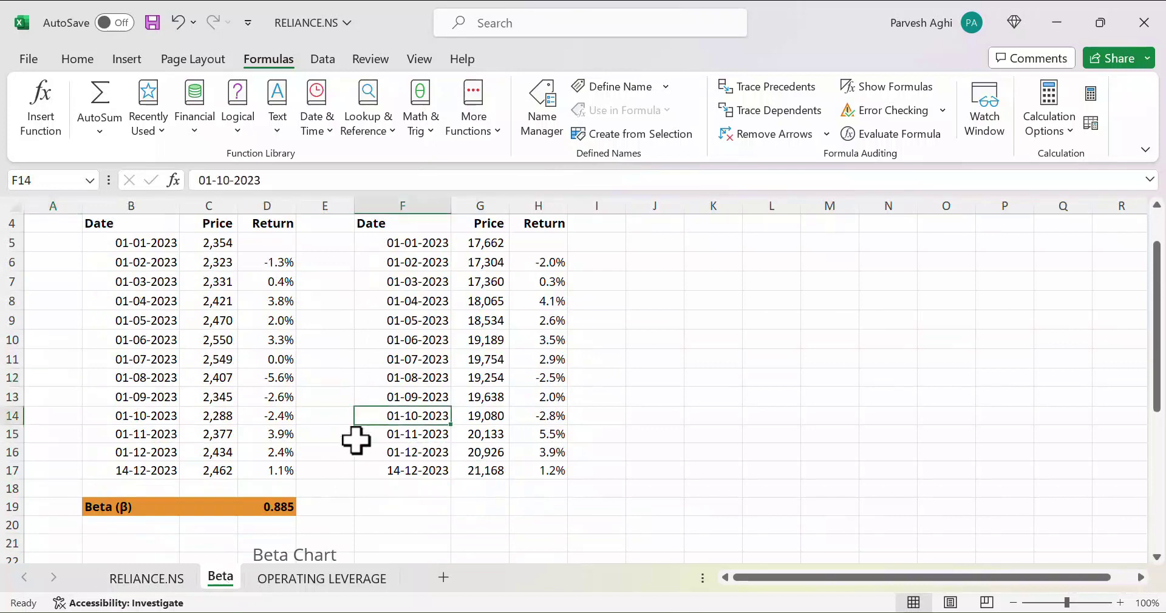
pyautogui.press('Up')
pyautogui.press('Up')
pyautogui.press('Up')
pyautogui.press('Up')
pyautogui.press('Up')
pyautogui.press('Up')
pyautogui.press('Up')
pyautogui.press('Up')
pyautogui.press('Up')
pyautogui.press('Up')
pyautogui.press('Up')
pyautogui.press('Up')
pyautogui.press('Up')
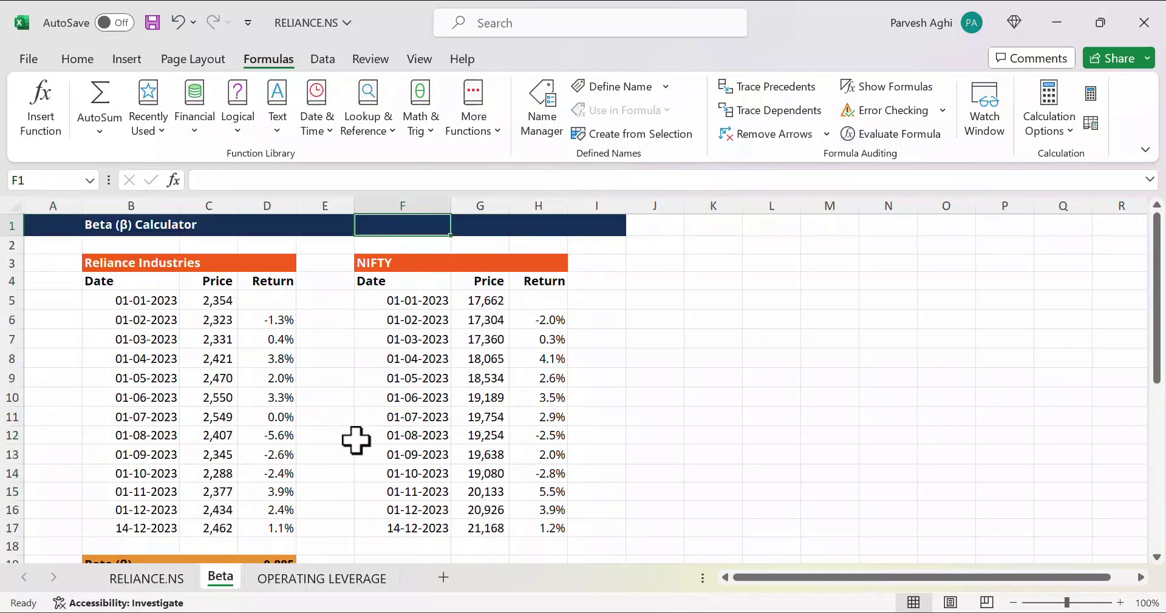
pyautogui.press('Down')
pyautogui.press('Down')
pyautogui.press('Down')
pyautogui.press('Down')
pyautogui.press('Down')
pyautogui.press('Down')
pyautogui.press('Down')
pyautogui.press('Down')
pyautogui.press('Down')
pyautogui.press('Down')
pyautogui.press('Down')
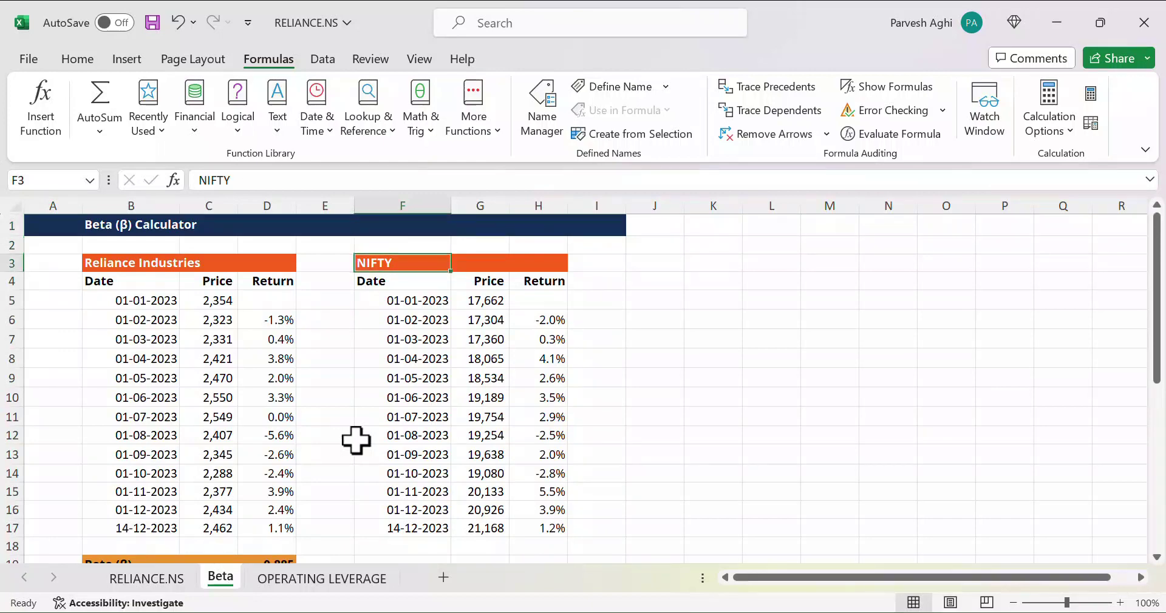
pyautogui.press('Down')
pyautogui.press('Down')
pyautogui.press('Down')
pyautogui.press('Down')
pyautogui.press('Down')
pyautogui.press('Down')
pyautogui.press('Down')
pyautogui.press('Down')
pyautogui.press('Down')
pyautogui.press('Down')
pyautogui.press('Down')
pyautogui.press('Down')
pyautogui.press('Down')
pyautogui.press('Down')
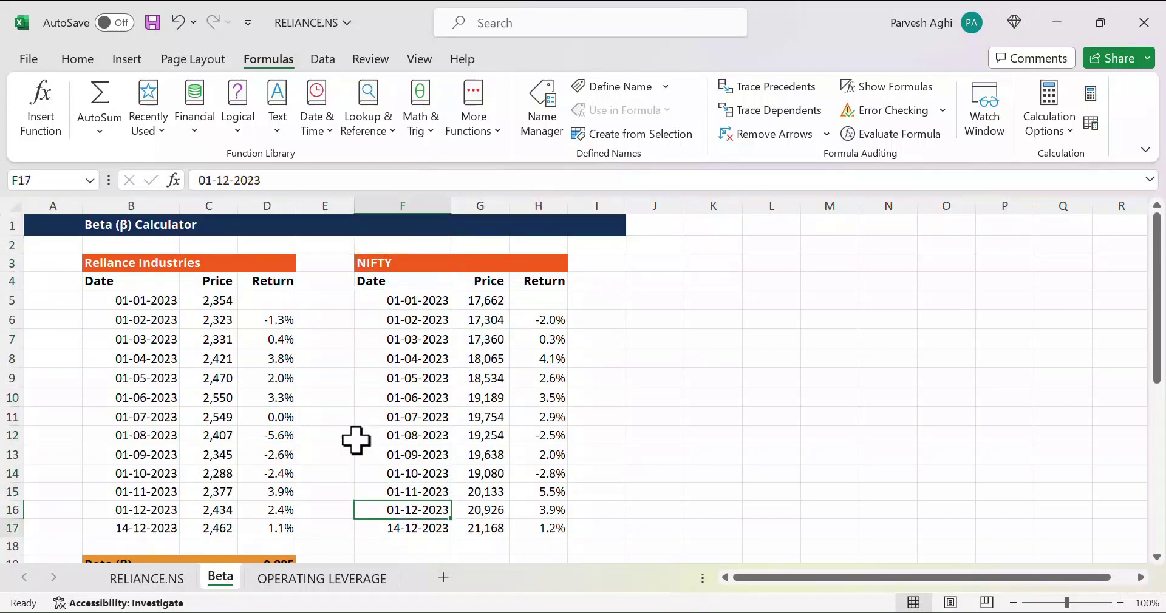
pyautogui.press('Up')
pyautogui.press('Up')
pyautogui.press('Up')
pyautogui.press('Up')
pyautogui.press('Up')
pyautogui.press('Up')
pyautogui.press('Up')
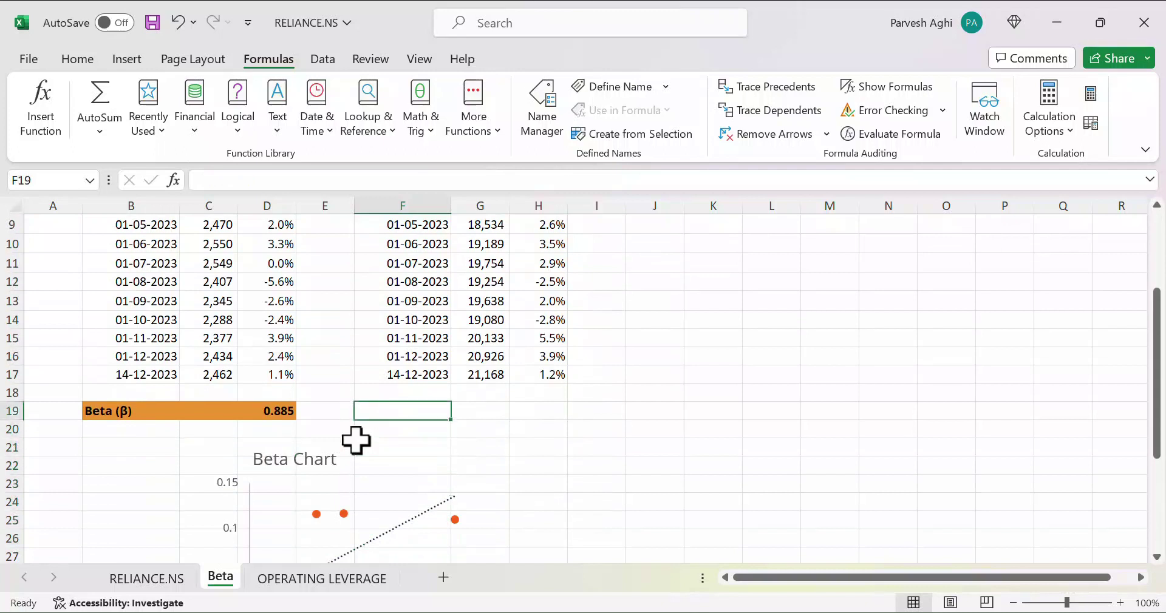
# Step: Inspect the formula behind the Beta (β) result in D19
pyautogui.press('Left')
pyautogui.press('Left')
pyautogui.press('Left')
pyautogui.press('Left')
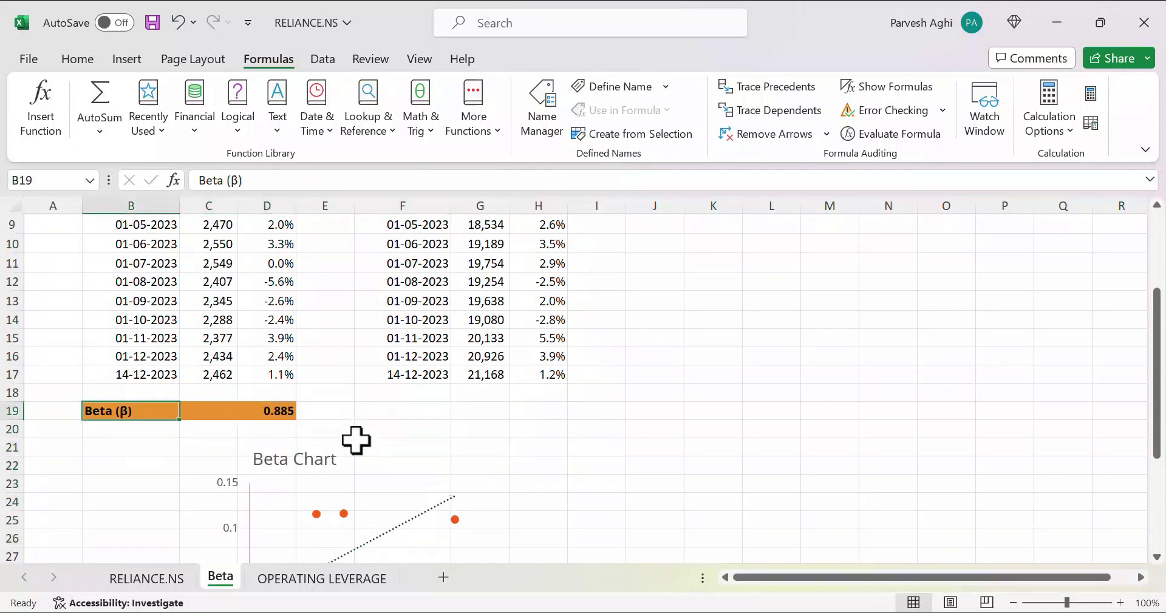
pyautogui.press('Right')
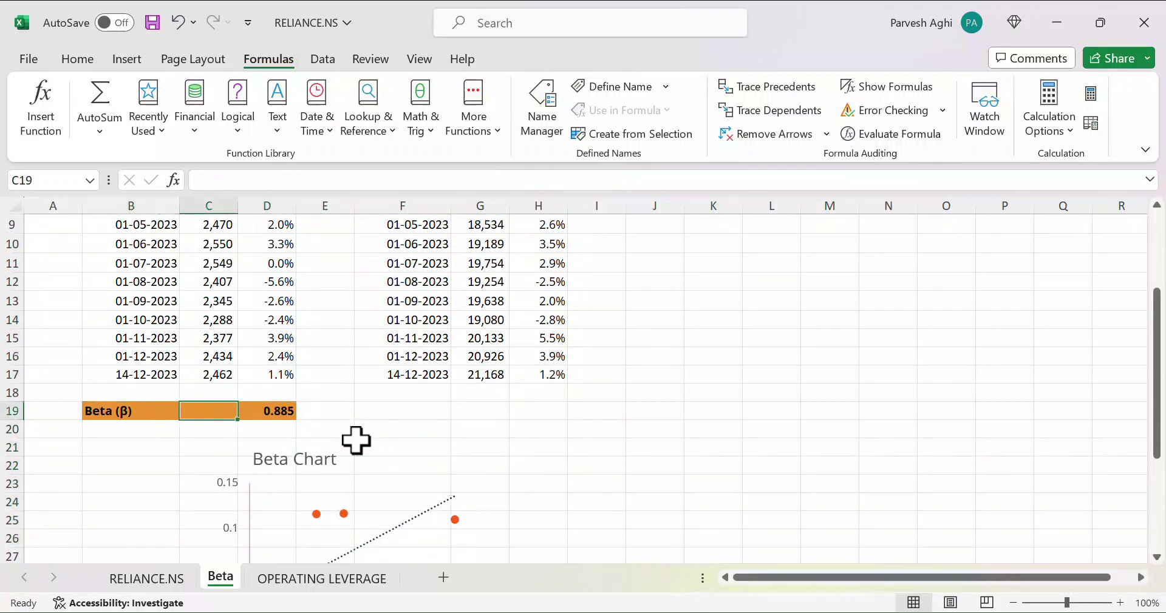
pyautogui.press('Right')
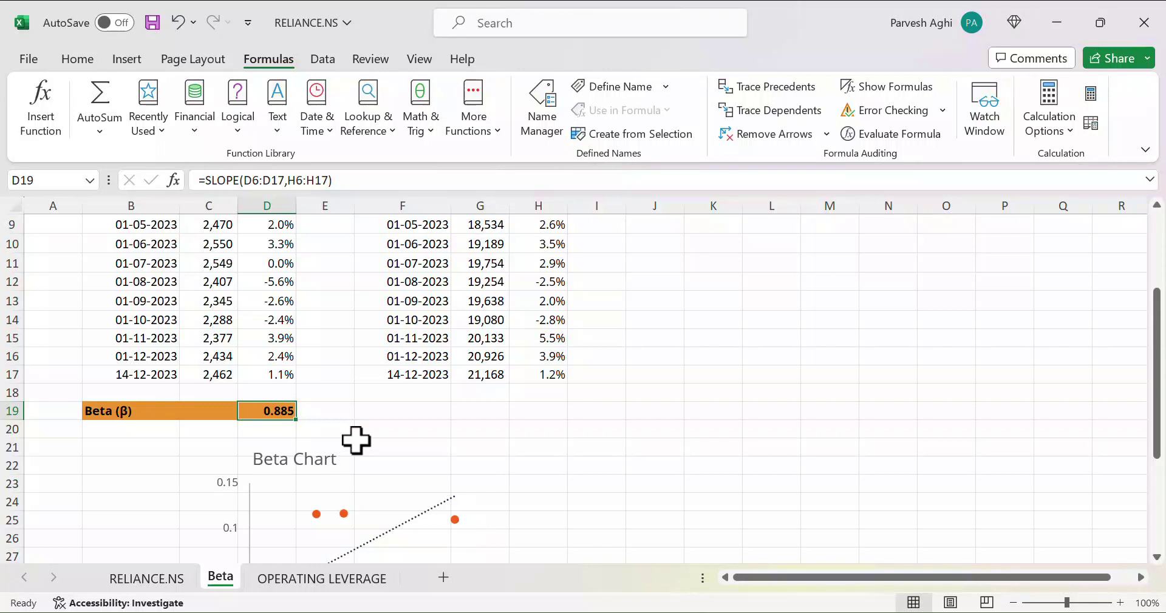
pyautogui.press('Right')
pyautogui.press('Right')
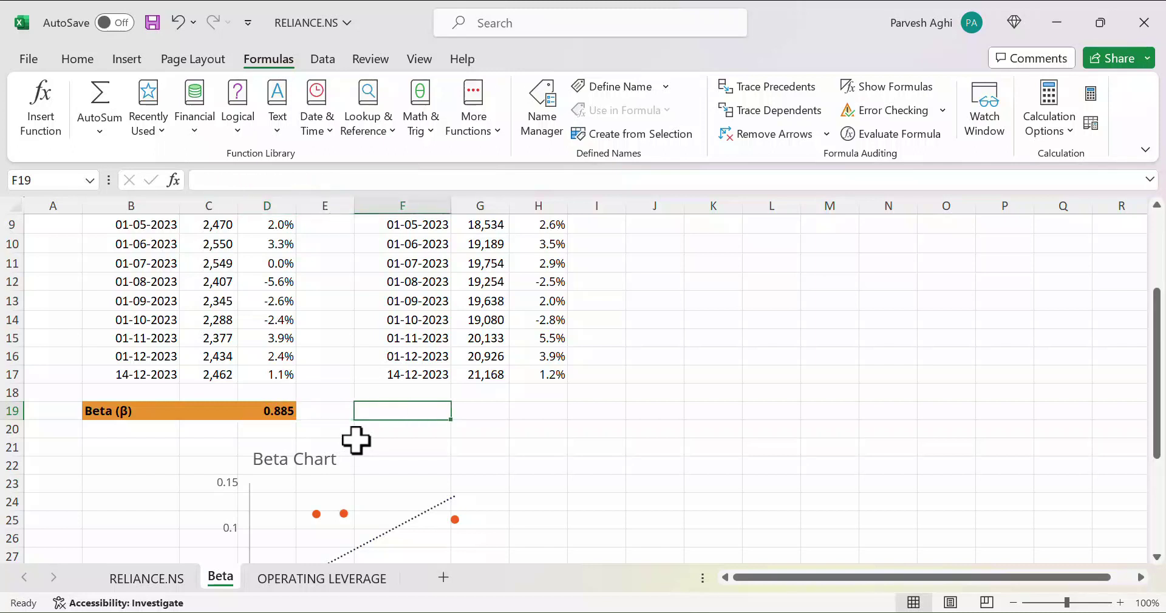
pyautogui.write('+slo')
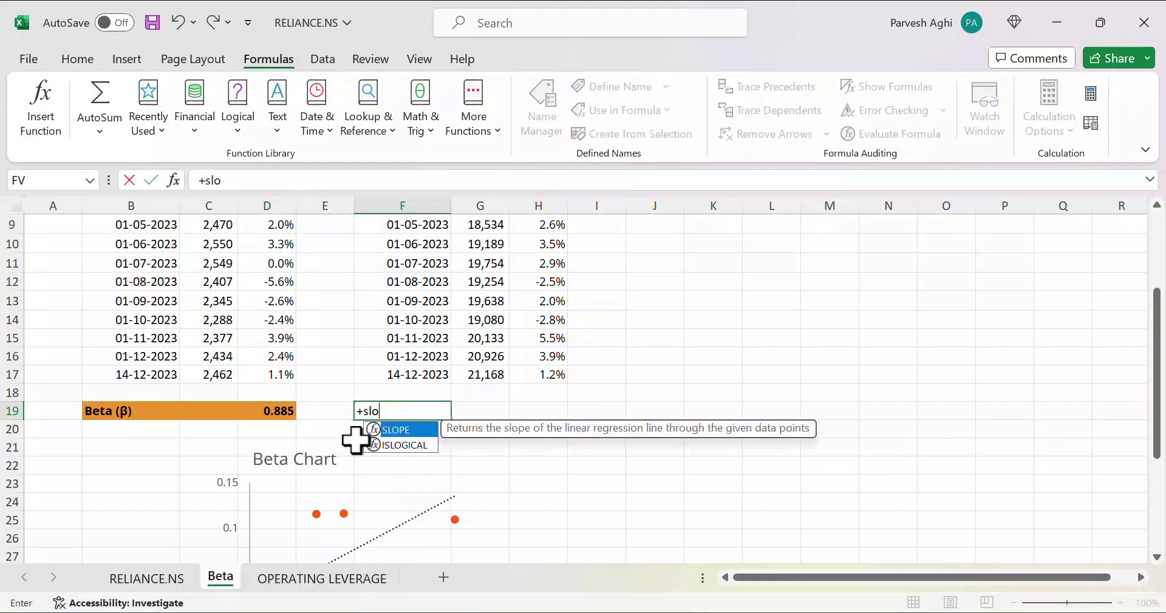
pyautogui.write('pe(')
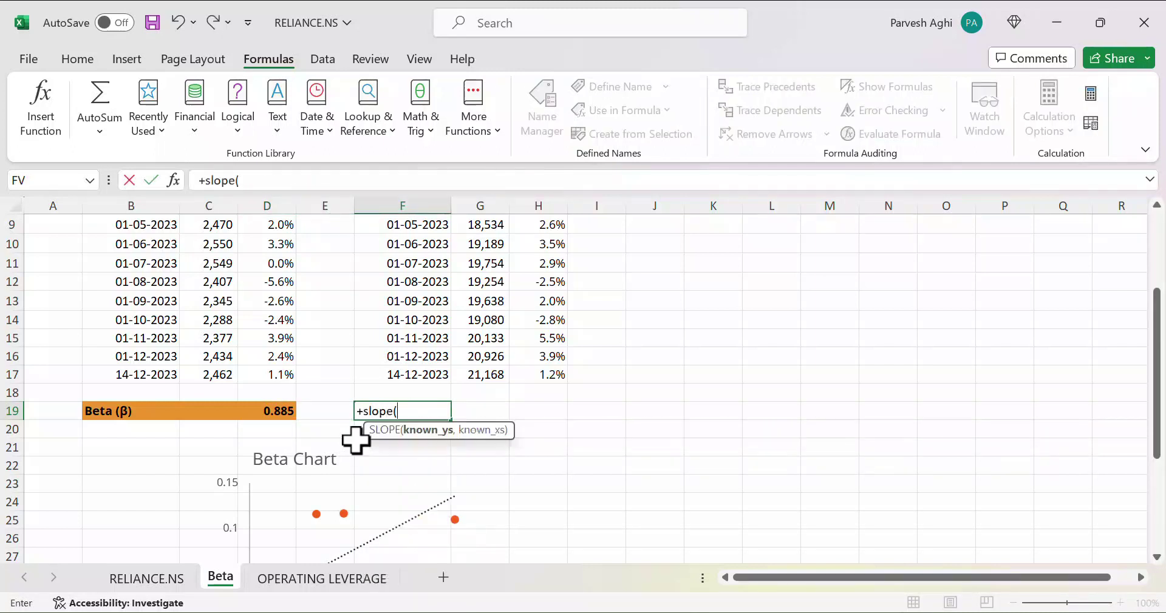
pyautogui.click(184, 341)
pyautogui.press('Up')
pyautogui.press('Up')
pyautogui.press('Up')
pyautogui.press('Up')
pyautogui.press('Up')
pyautogui.press('Up')
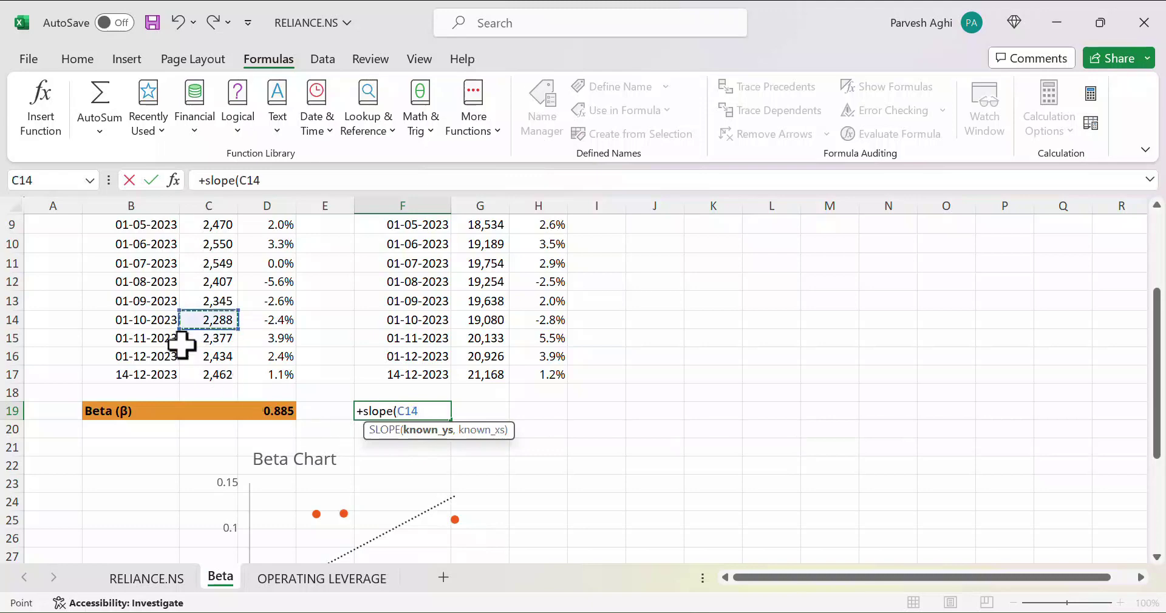
pyautogui.press('Up')
pyautogui.press('Up')
pyautogui.press('Up')
pyautogui.press('Up')
pyautogui.press('Up')
pyautogui.press('Up')
pyautogui.press('Up')
pyautogui.press('Down')
pyautogui.press('Down')
pyautogui.press('Down')
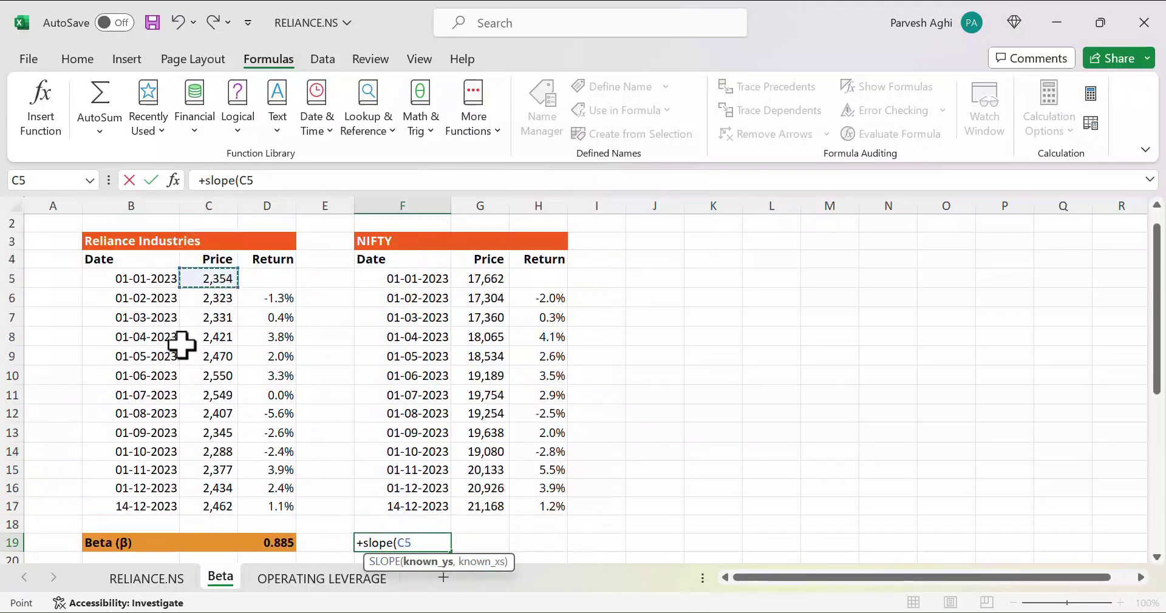
pyautogui.press('Left')
pyautogui.hotkey('shift', 'Right')
pyautogui.hotkey('shift', 'Down')
pyautogui.hotkey('shift', 'Down')
pyautogui.hotkey('shift', 'Down')
pyautogui.hotkey('shift', 'Down')
pyautogui.hotkey('shift', 'Down')
pyautogui.hotkey('shift', 'Down')
pyautogui.hotkey('shift', 'Down')
pyautogui.hotkey('shift', 'Down')
pyautogui.hotkey('shift', 'Down')
pyautogui.hotkey('shift', 'Down')
pyautogui.hotkey('shift', 'Down')
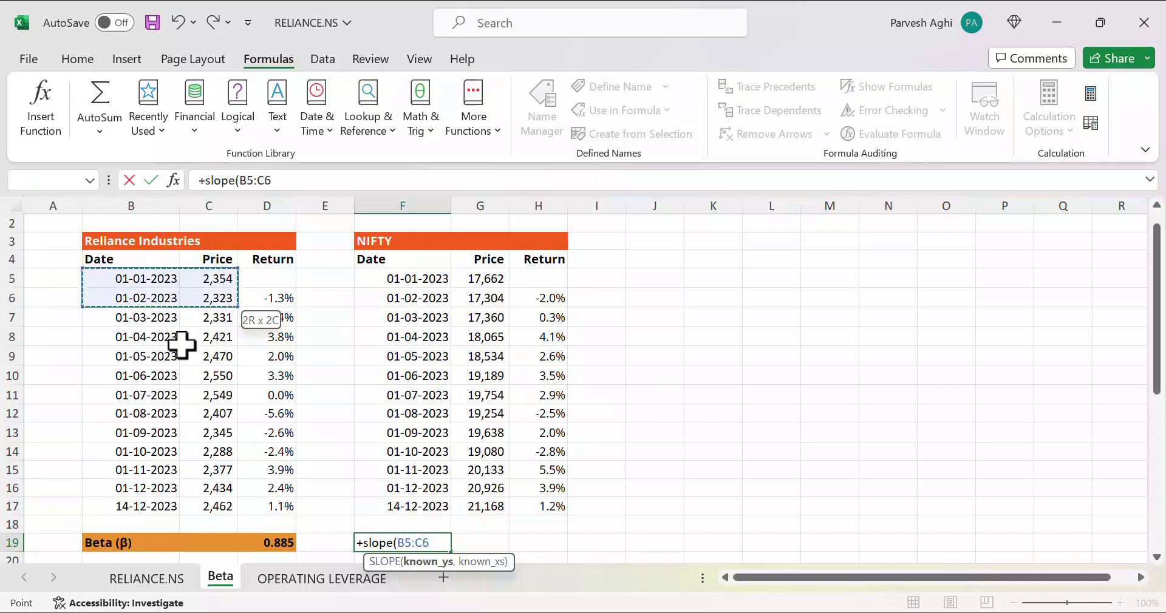
pyautogui.hotkey('shift', 'Down')
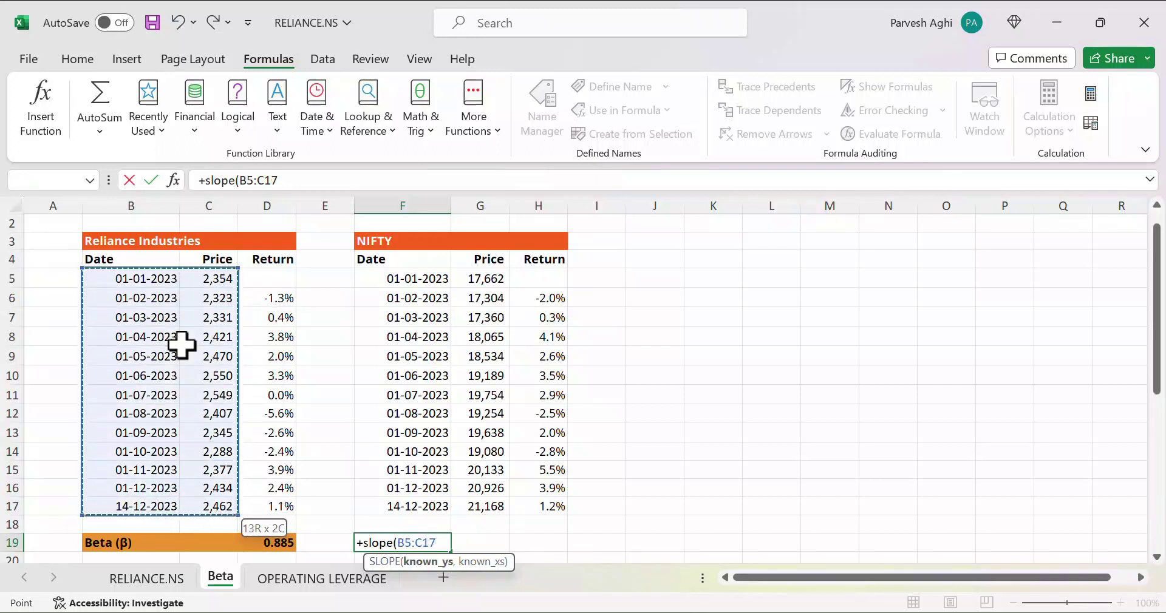
pyautogui.write(')')
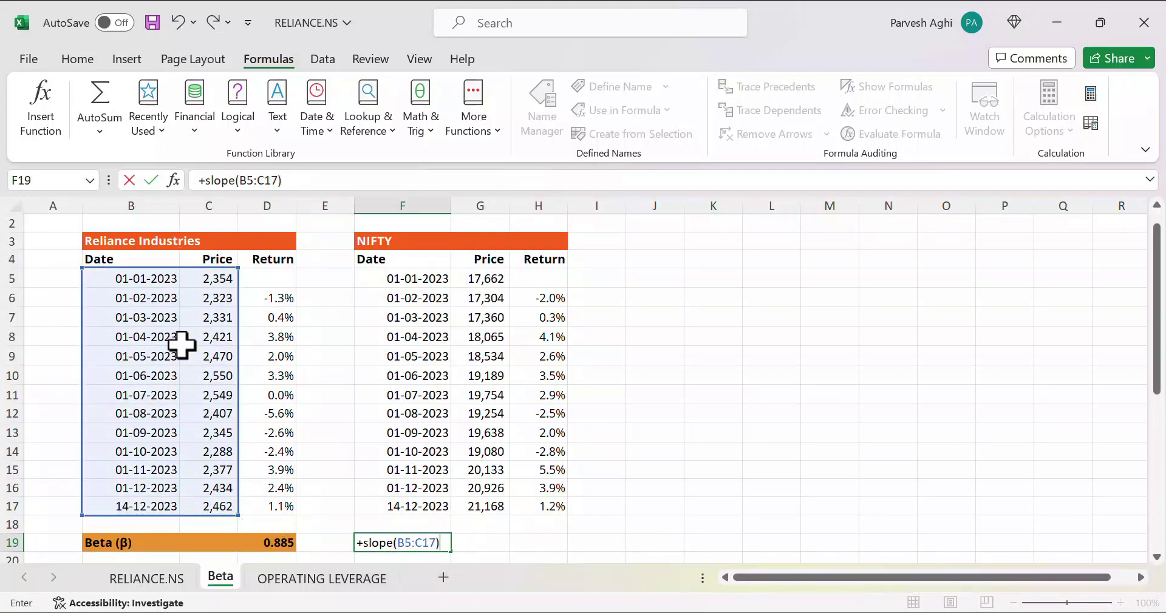
pyautogui.write('(')
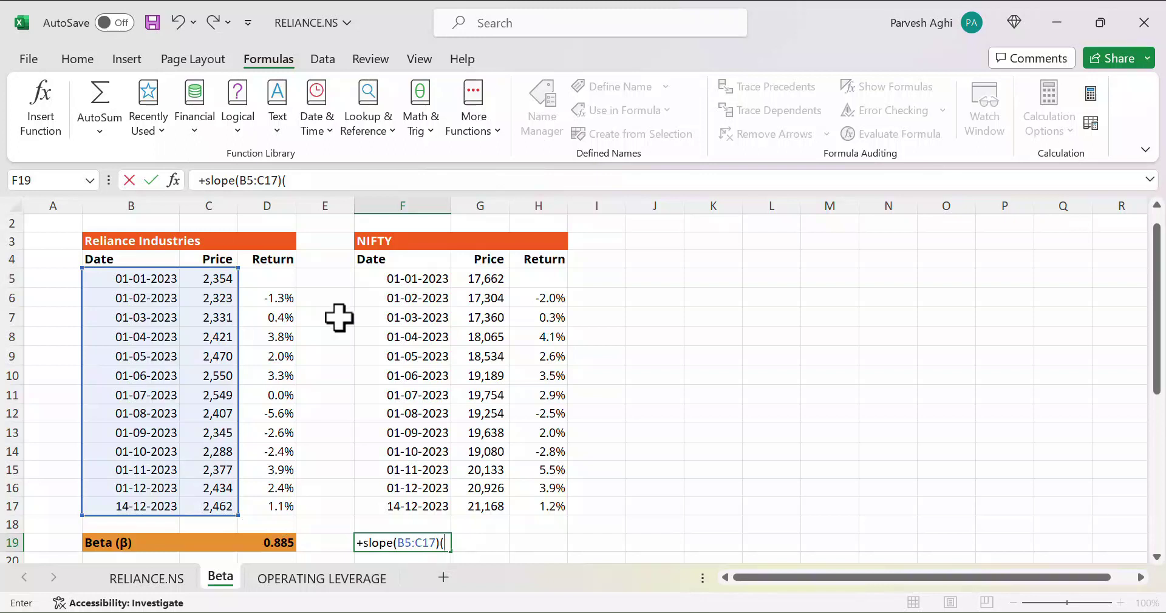
pyautogui.click(410, 280)
pyautogui.hotkey('shift', 'Right')
pyautogui.hotkey('shift', 'Right')
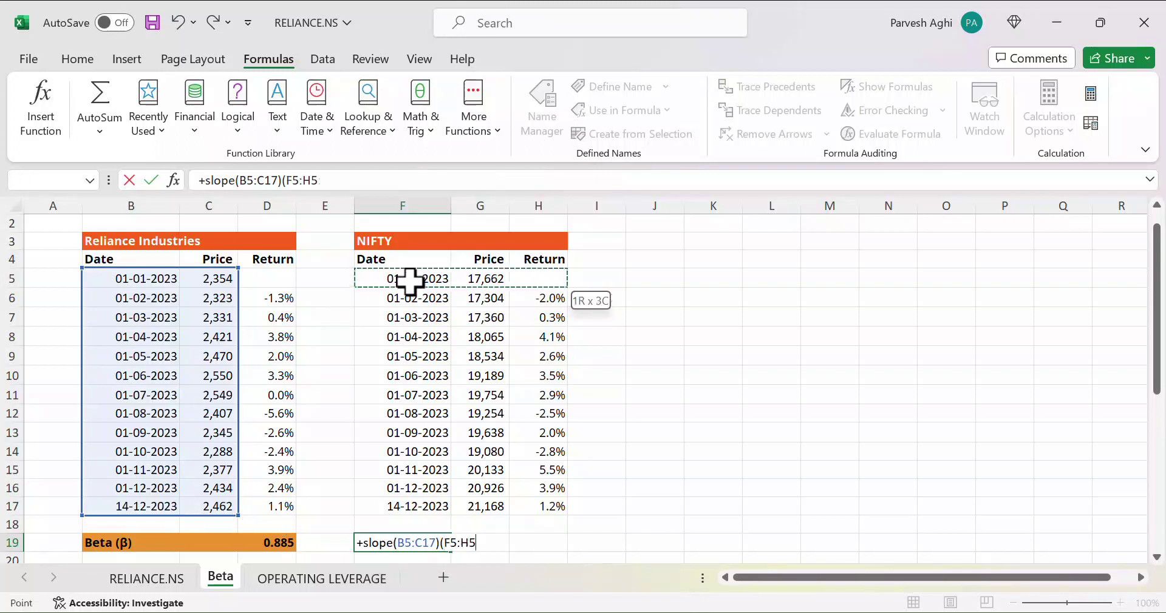
pyautogui.hotkey('shift', 'Left')
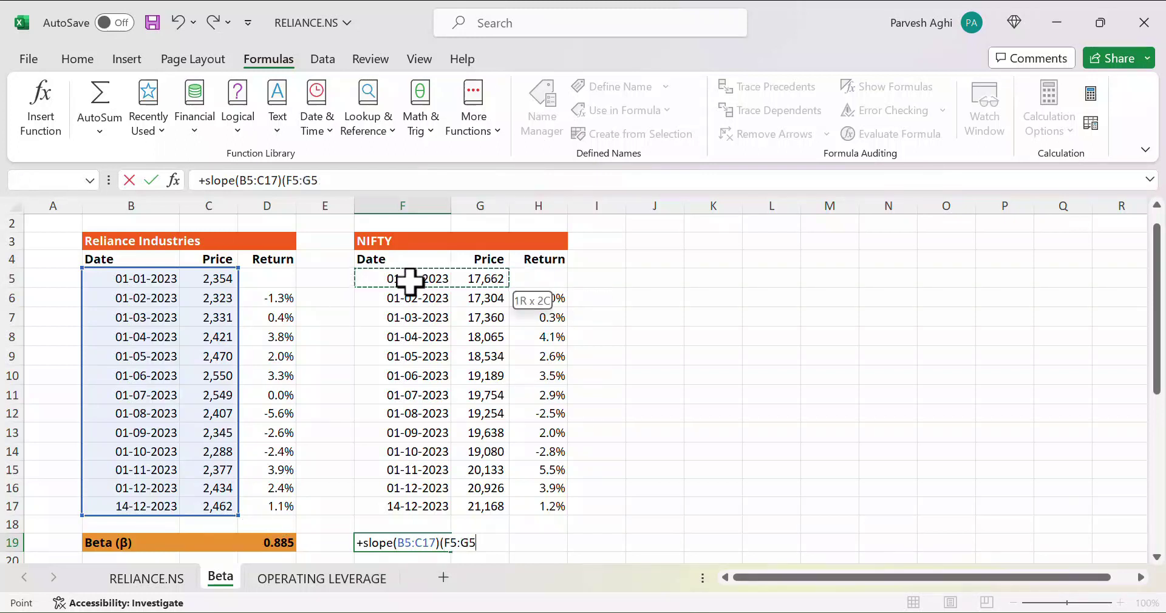
pyautogui.press('Escape')
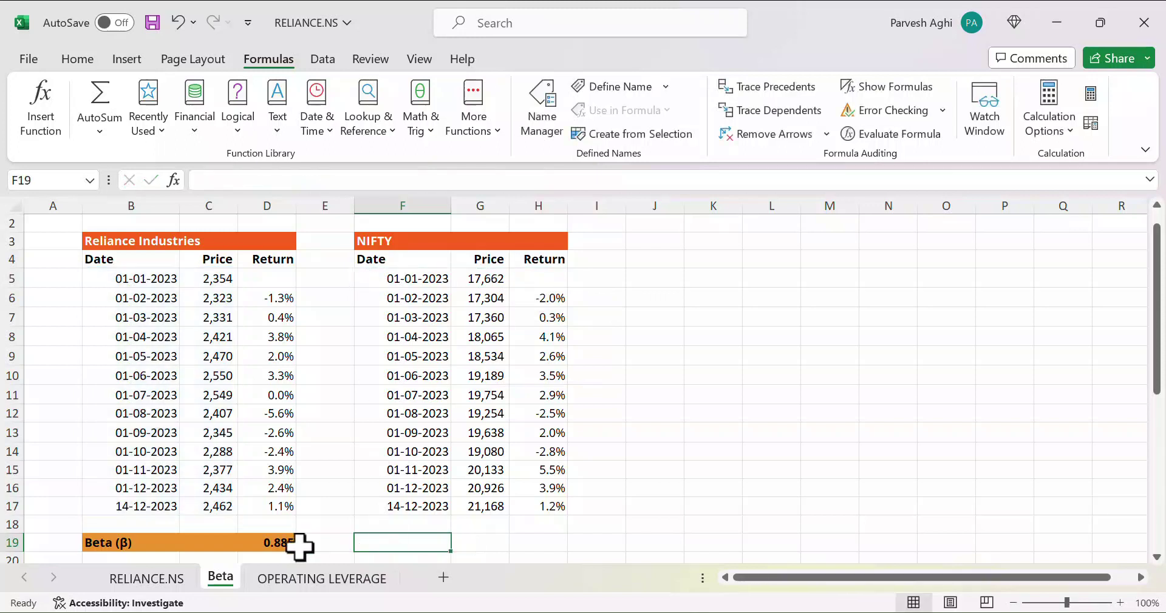
# Step: Trace the precedents of the beta formula in D19
pyautogui.click(271, 538)
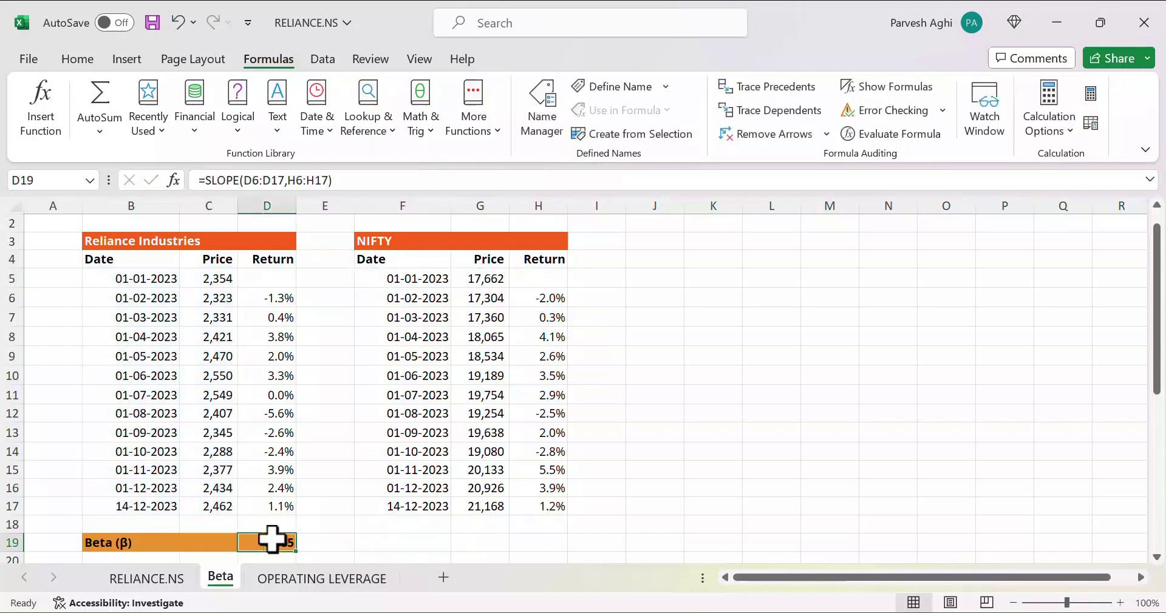
pyautogui.click(791, 86)
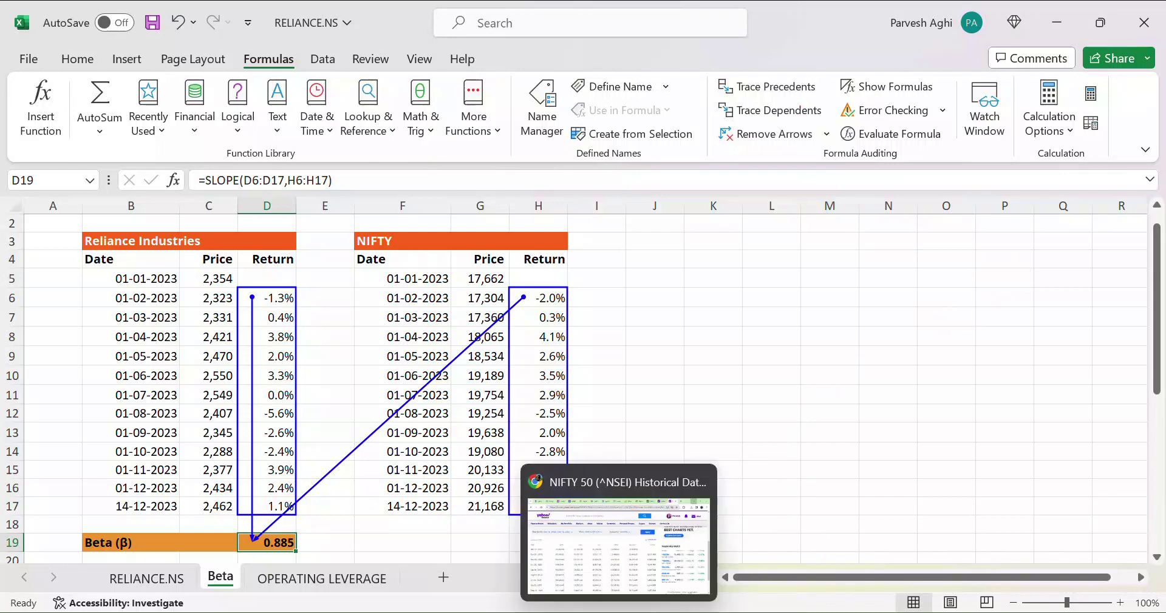
# Step: Switch to Yahoo Finance in Chrome and open the quote summary of Reliance Industries Limited (RELIANCE.NS) to check its beta
pyautogui.click(618, 547)
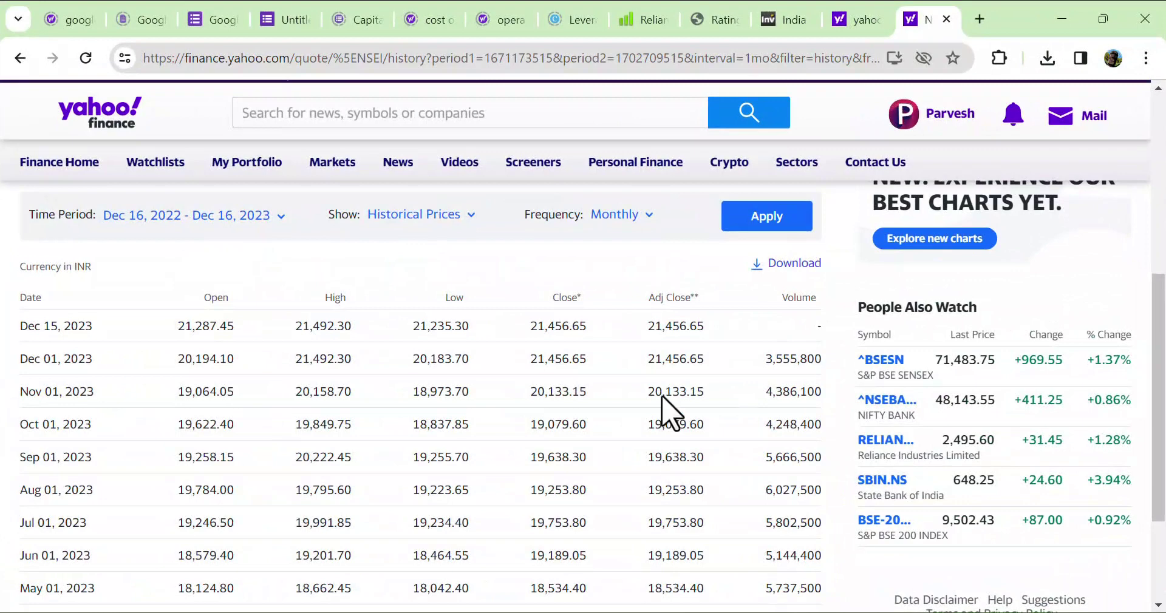
pyautogui.click(275, 113)
pyautogui.write('re')
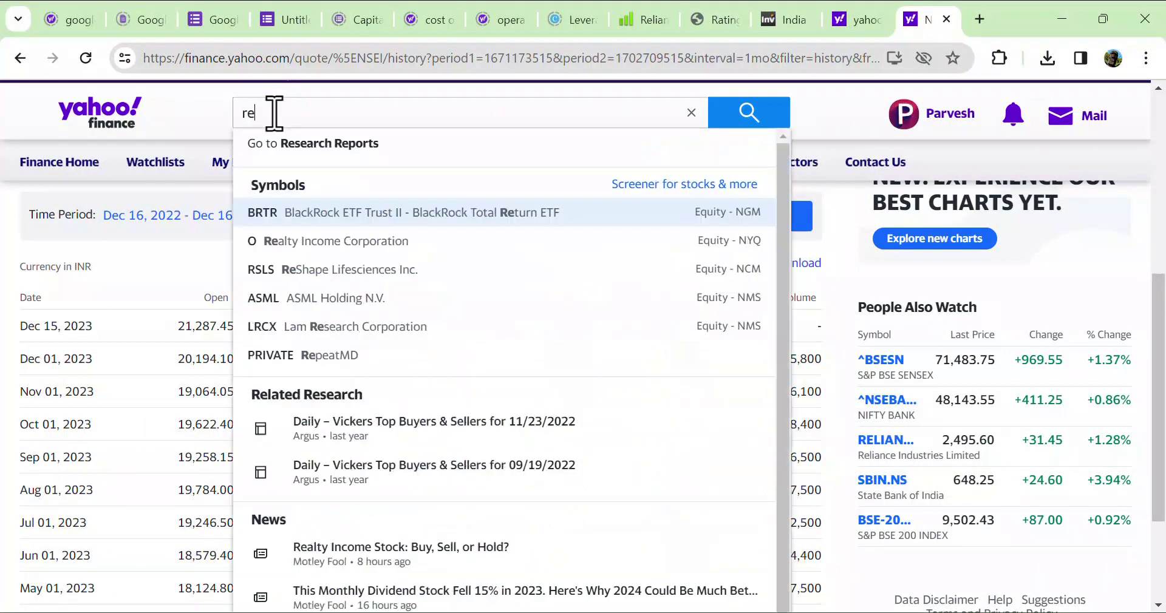
pyautogui.write('l')
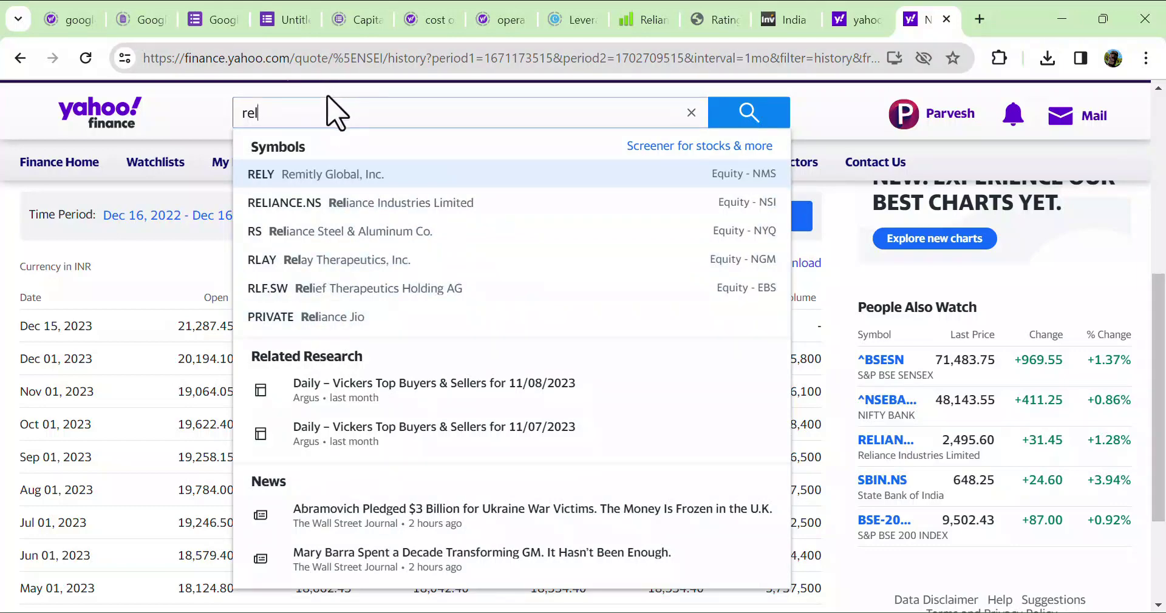
pyautogui.write('ianc')
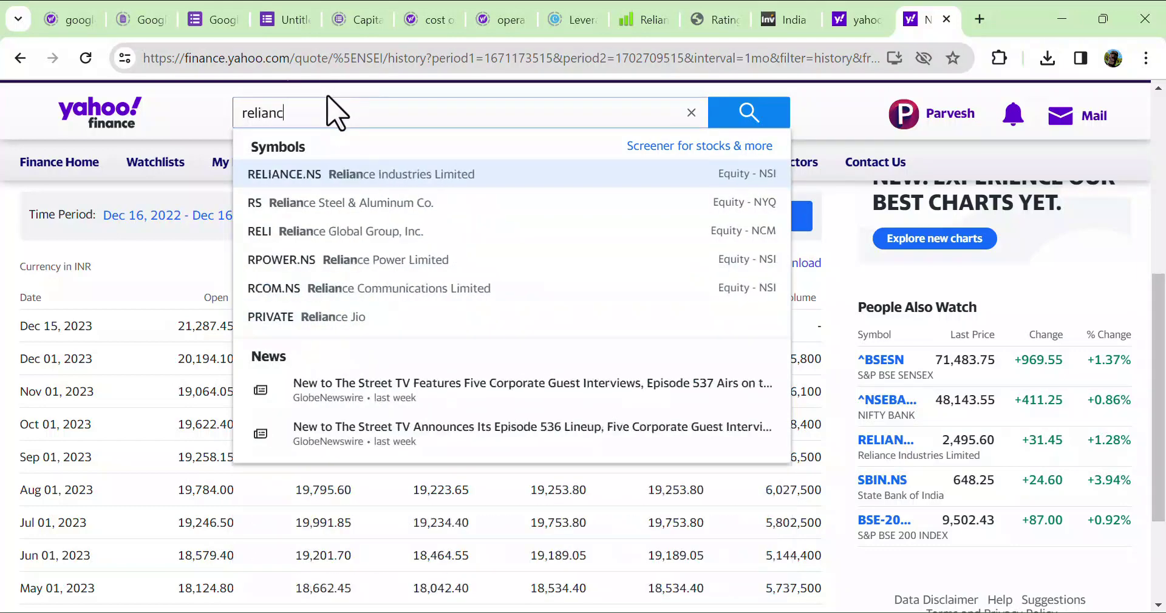
pyautogui.write('e')
pyautogui.click(363, 176)
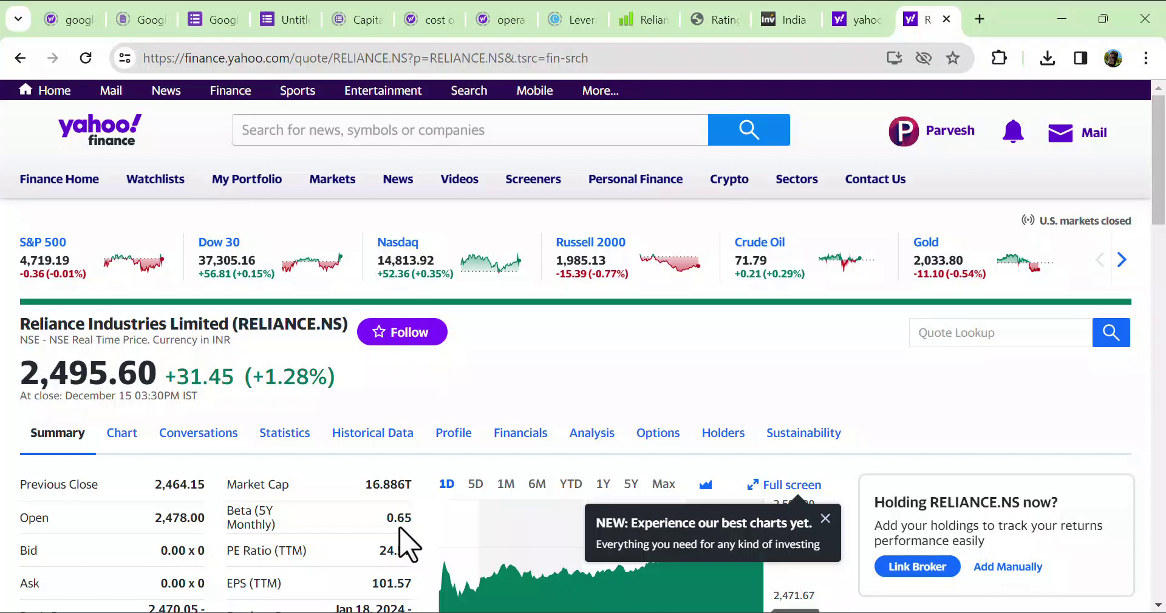
# Step: Open Infront Analytics' Hindustan Unilever Limited beta page in a new browser tab and copy its web address
pyautogui.click(979, 20)
pyautogui.write('beta')
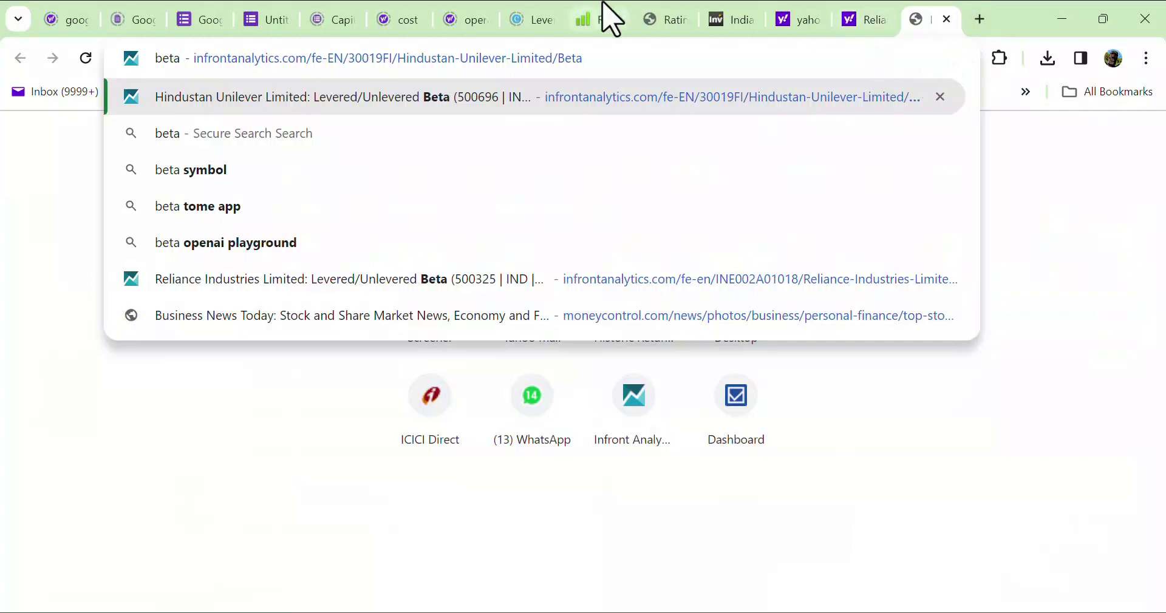
pyautogui.click(438, 109)
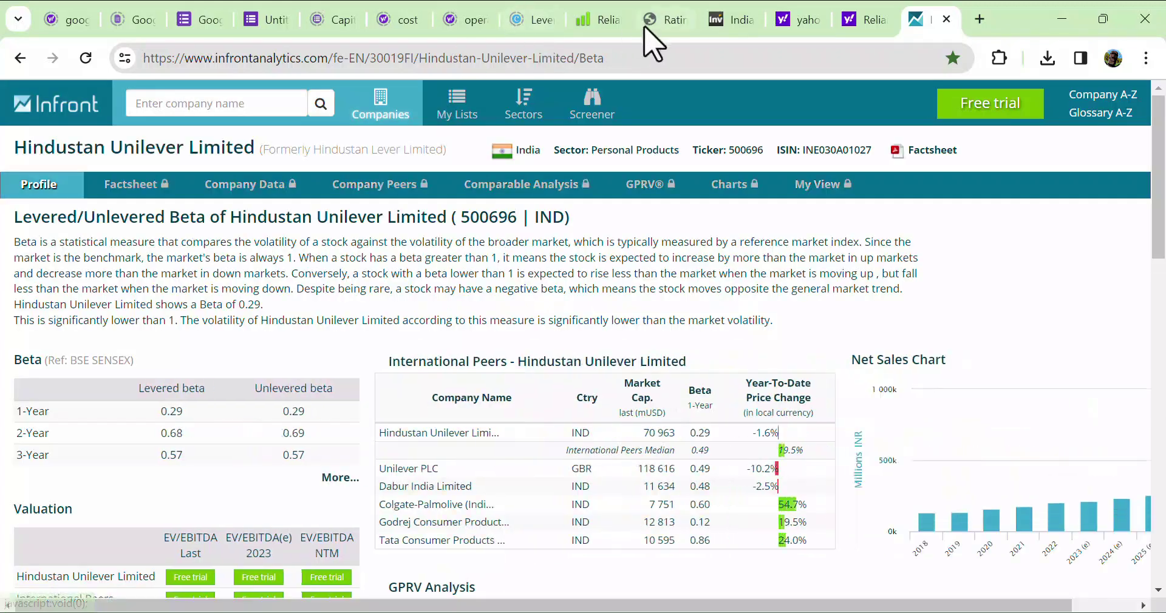
pyautogui.click(618, 58)
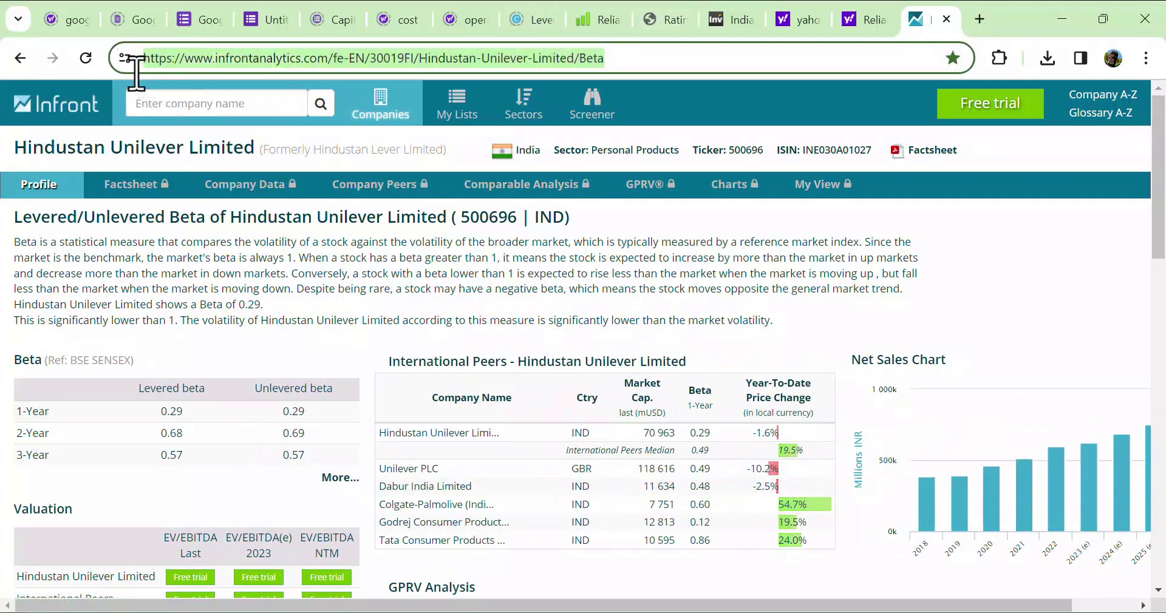
pyautogui.rightClick(201, 56)
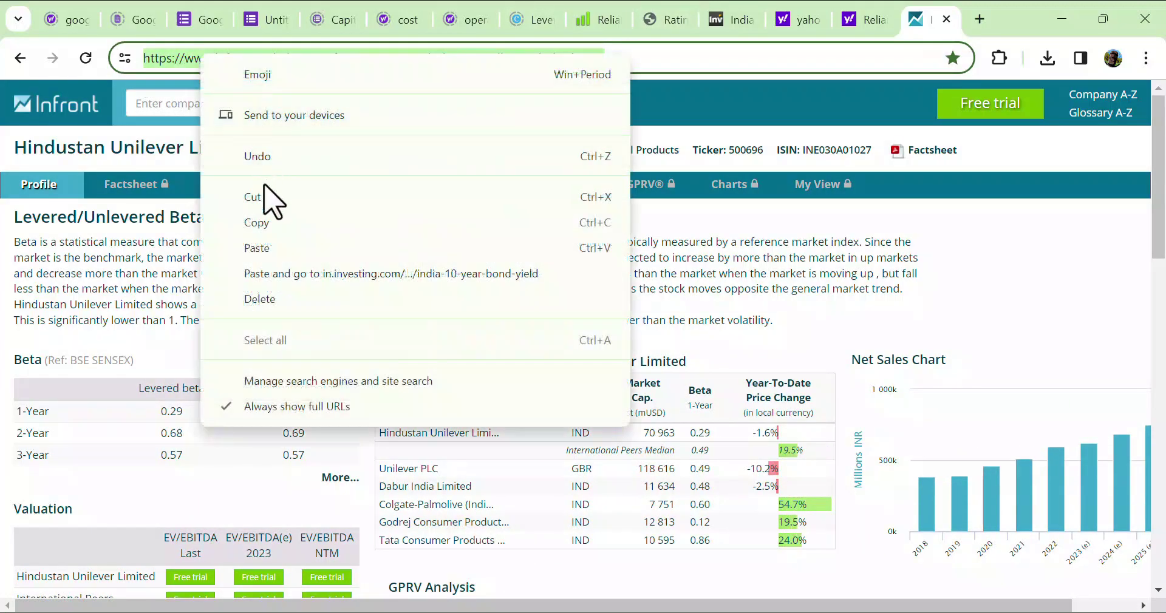
pyautogui.click(256, 222)
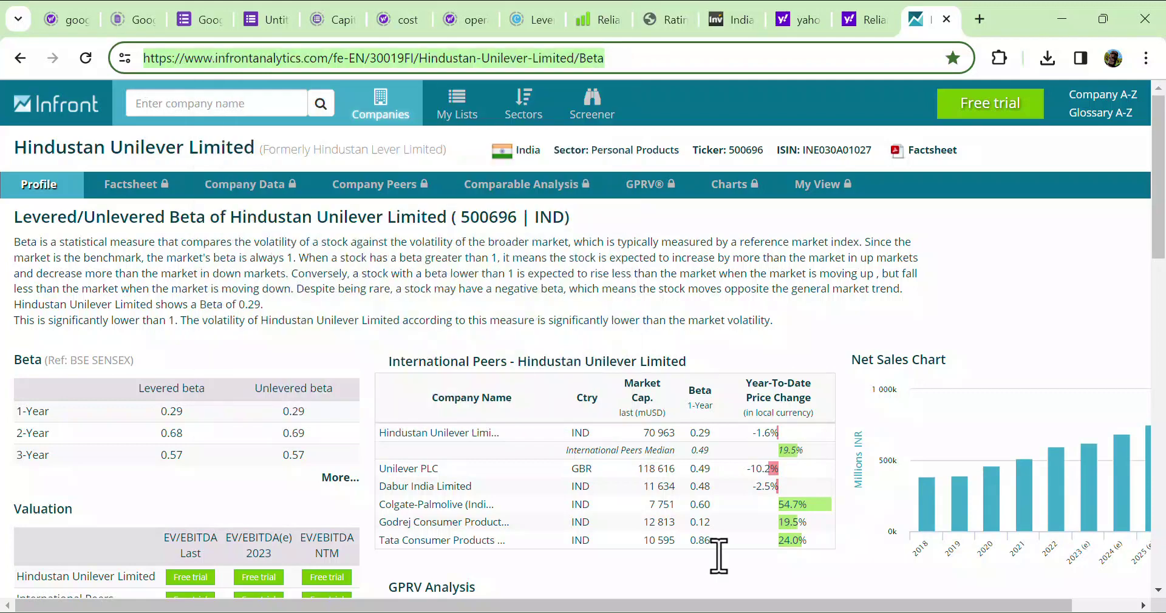
# Step: Switch to Google Classroom and start a new announcement in the Managing Financial Resources stream
pyautogui.click(698, 534)
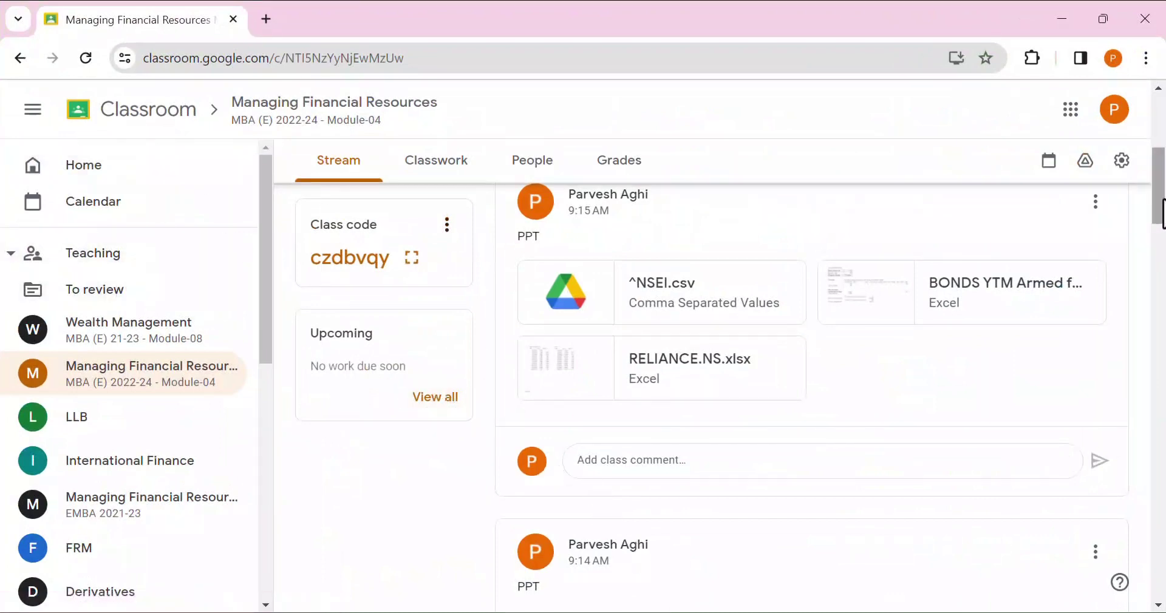
pyautogui.moveTo(1159, 204); pyautogui.dragTo(1159, 166)
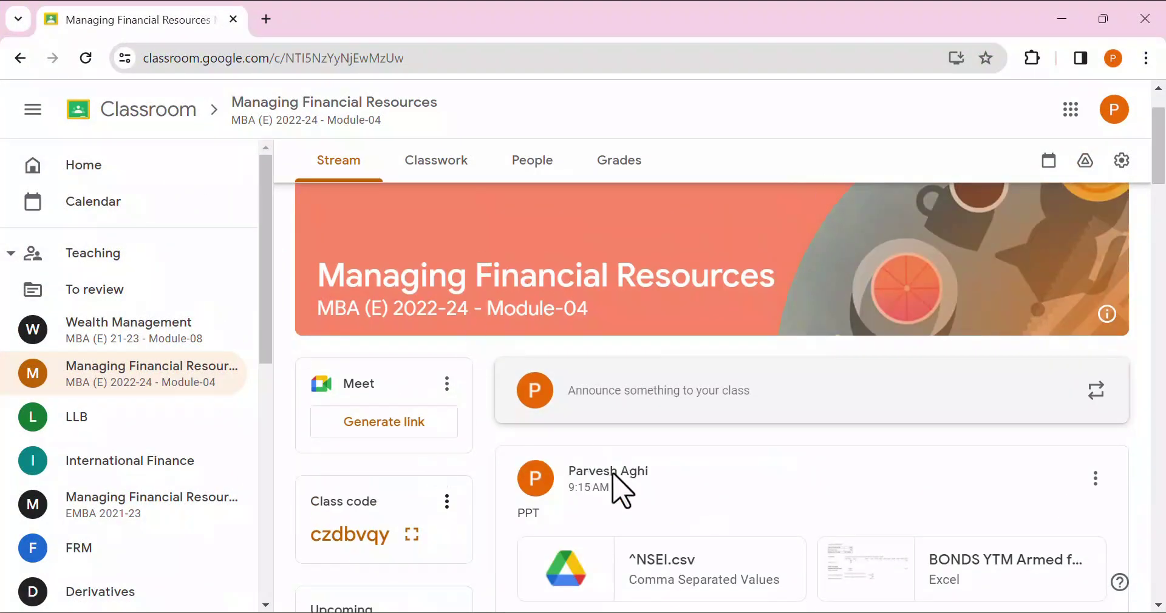
pyautogui.click(610, 387)
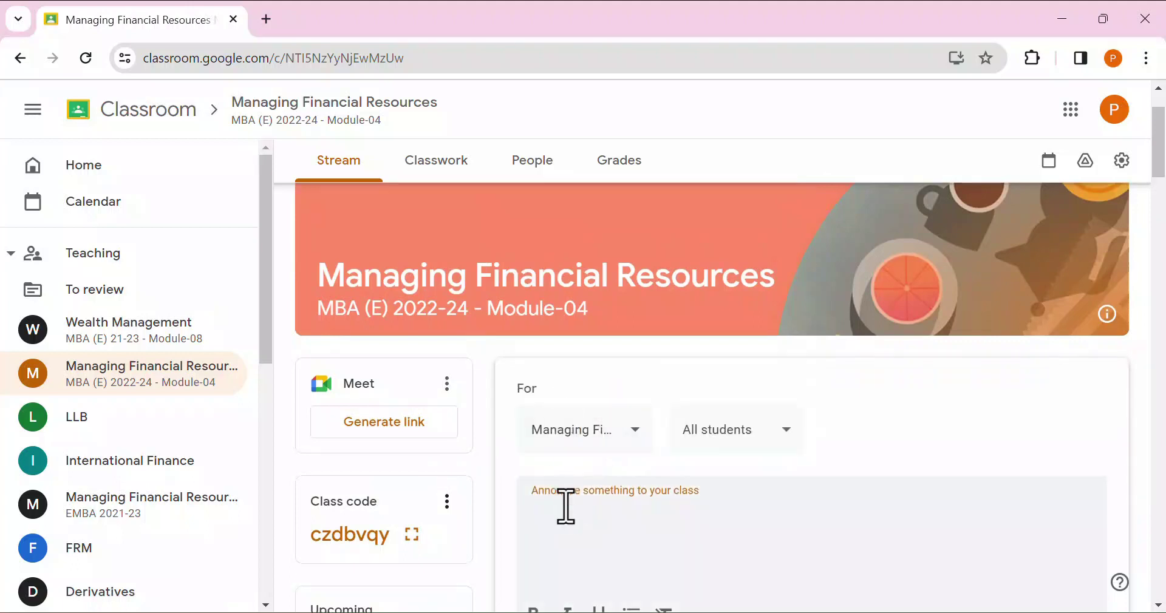
pyautogui.rightClick(527, 545)
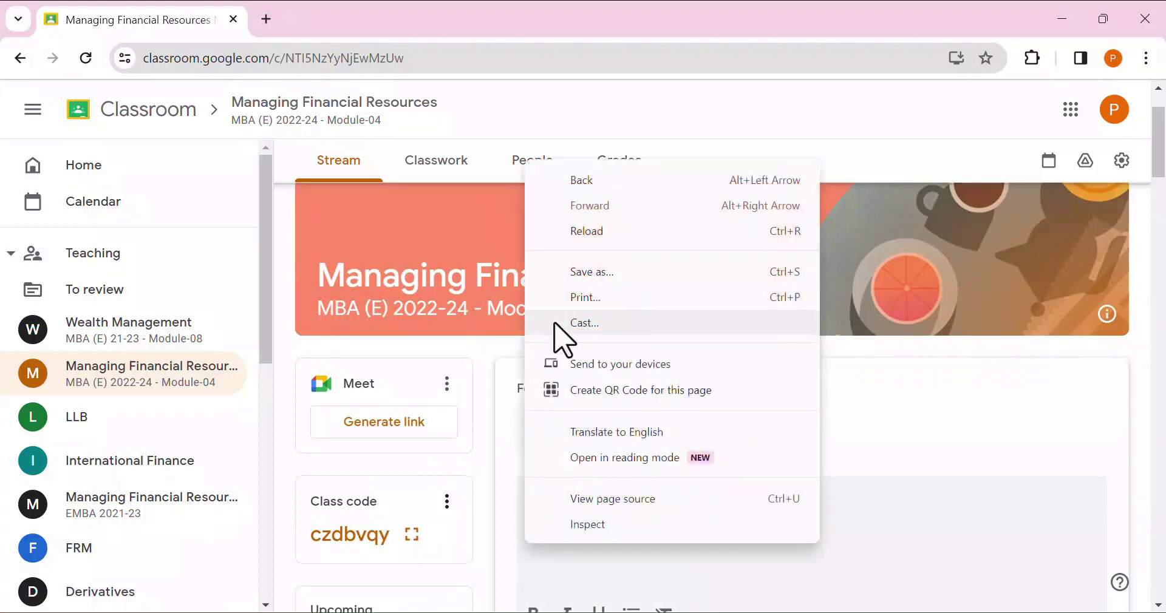
pyautogui.click(604, 275)
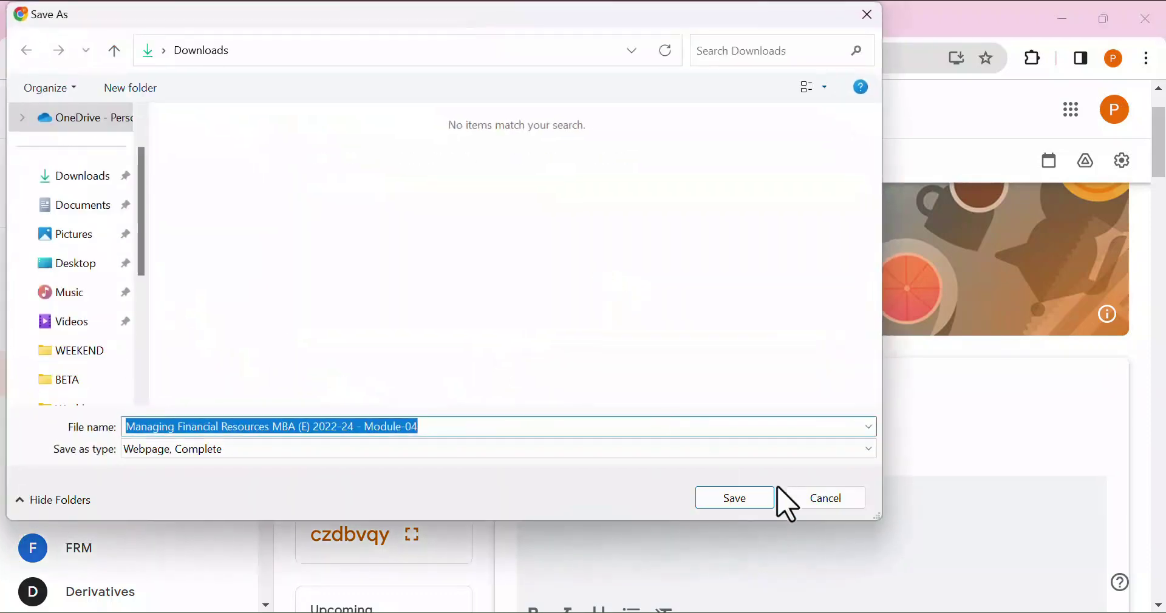
pyautogui.click(823, 498)
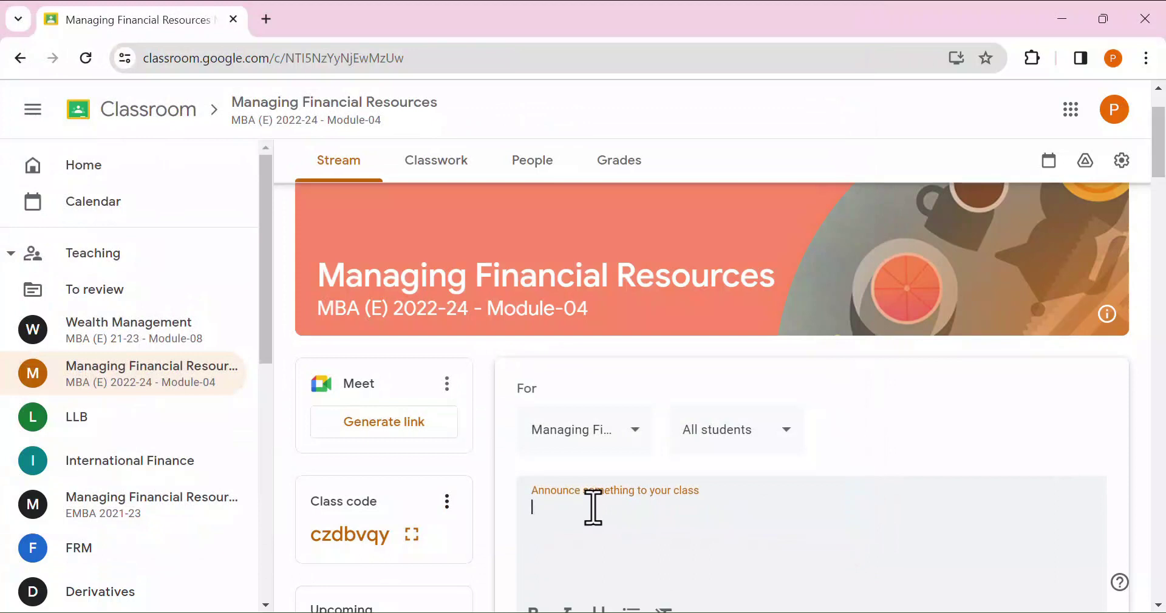
# Step: Paste the copied Infront Analytics beta page link into the class announcement and post it to all students
pyautogui.rightClick(593, 507)
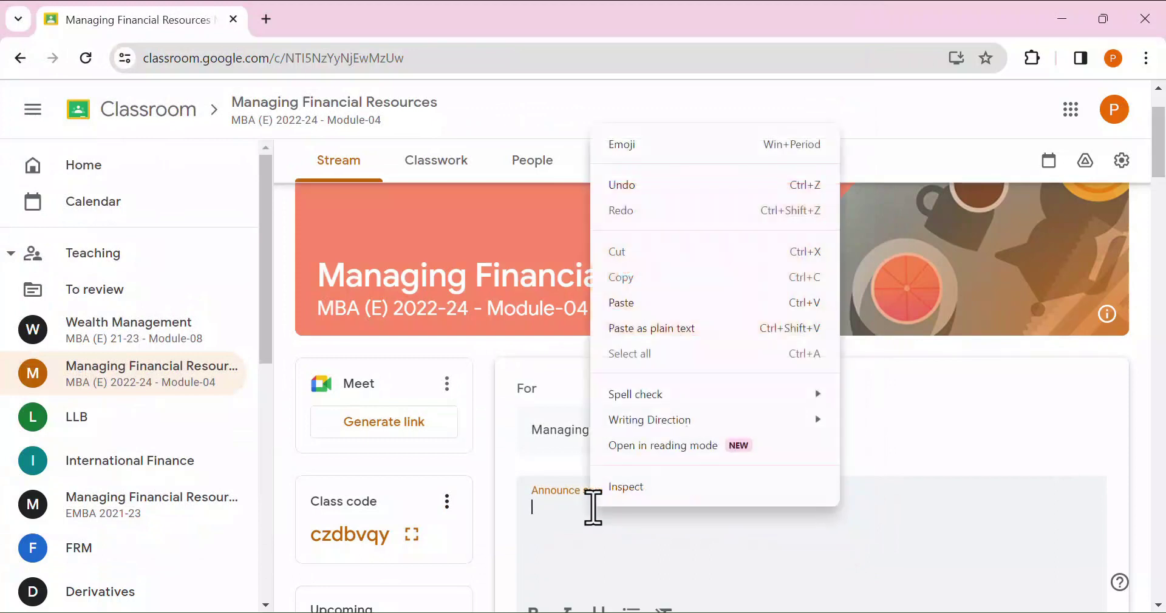
pyautogui.click(656, 304)
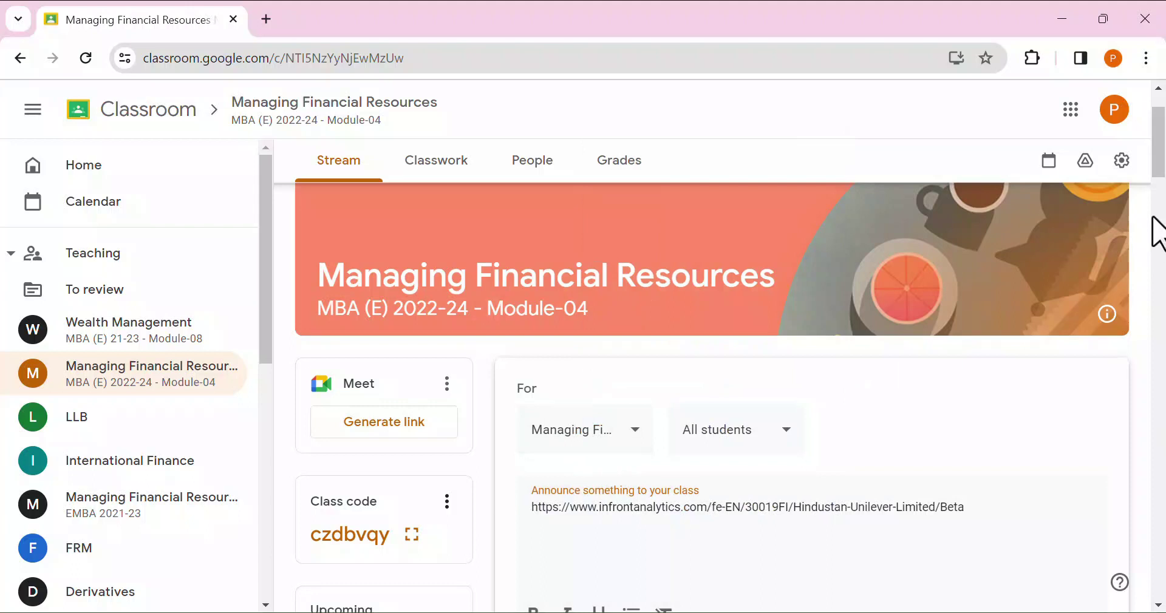
pyautogui.scroll(2, 1160, 158)
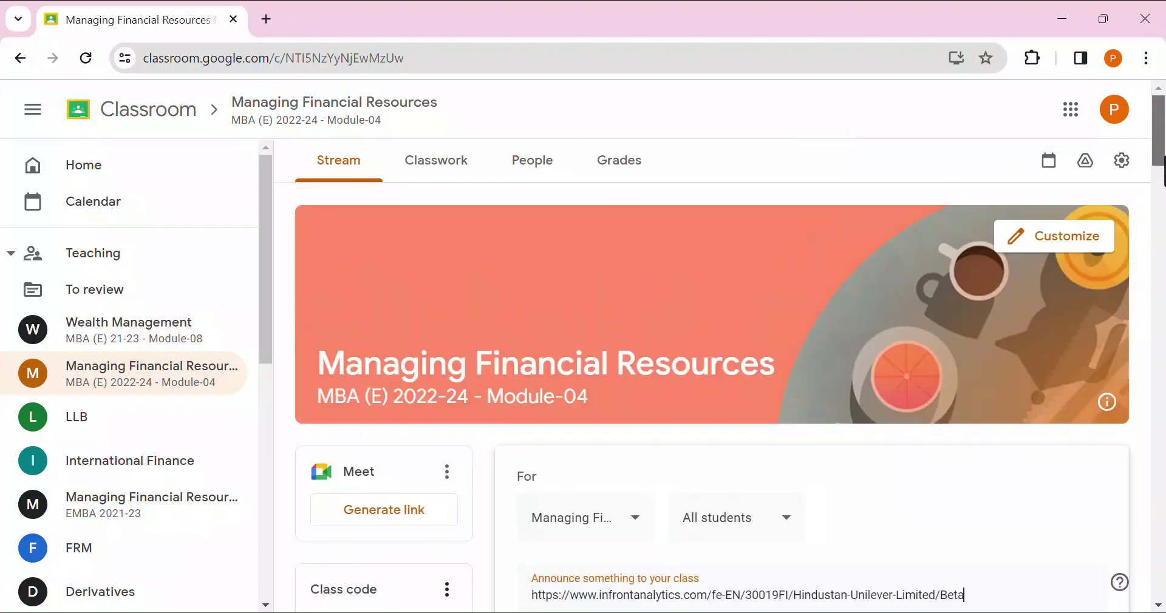
pyautogui.moveTo(1163, 172); pyautogui.dragTo(1163, 205)
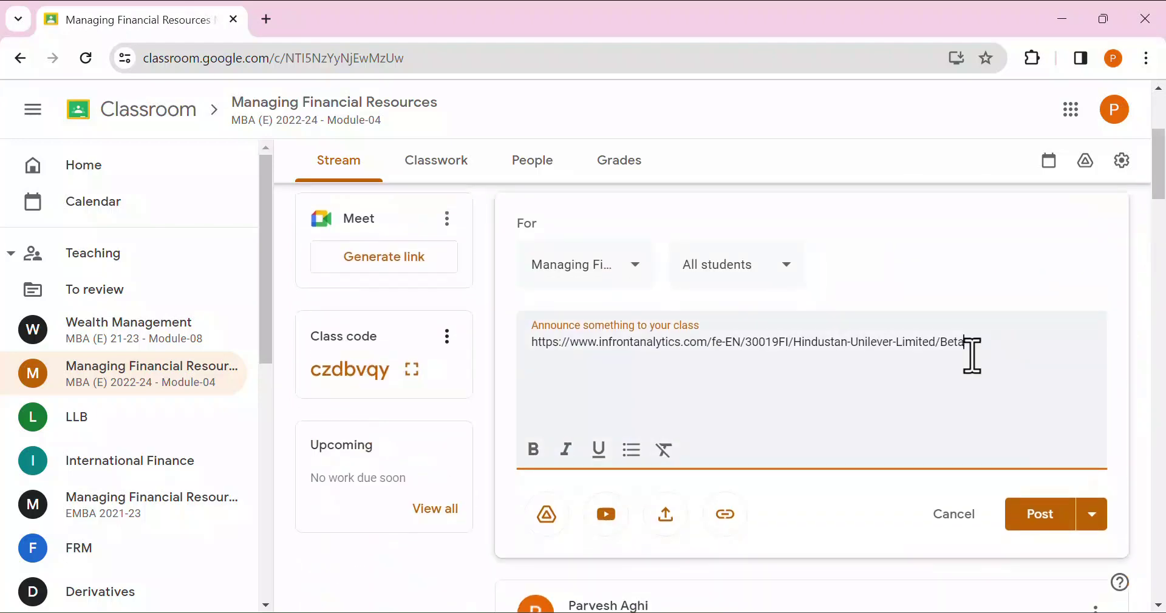
pyautogui.click(1037, 534)
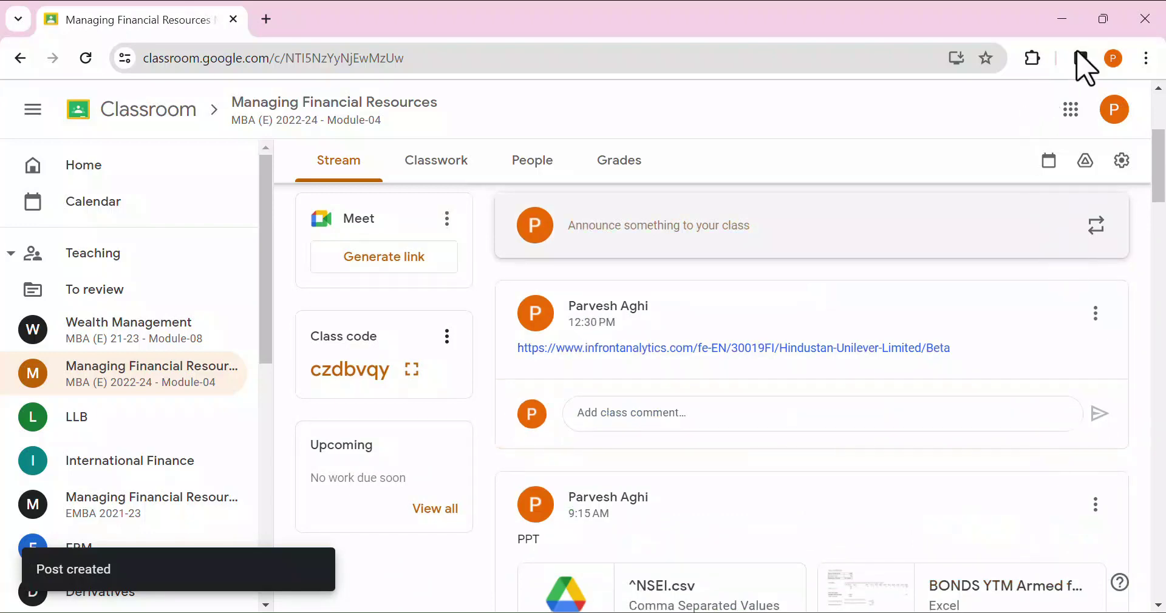
# Step: Look up the levered and unlevered beta of Reliance Industries Limited on Infront Analytics, and return to the Beta sheet in Excel
pyautogui.click(1067, 19)
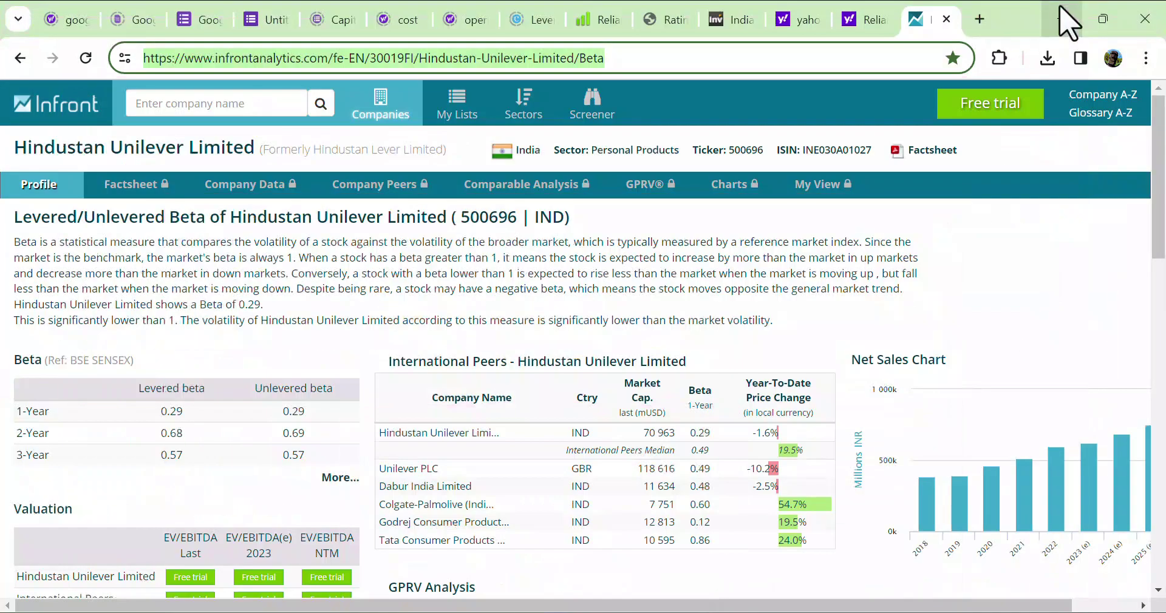
pyautogui.click(159, 105)
pyautogui.write('Re')
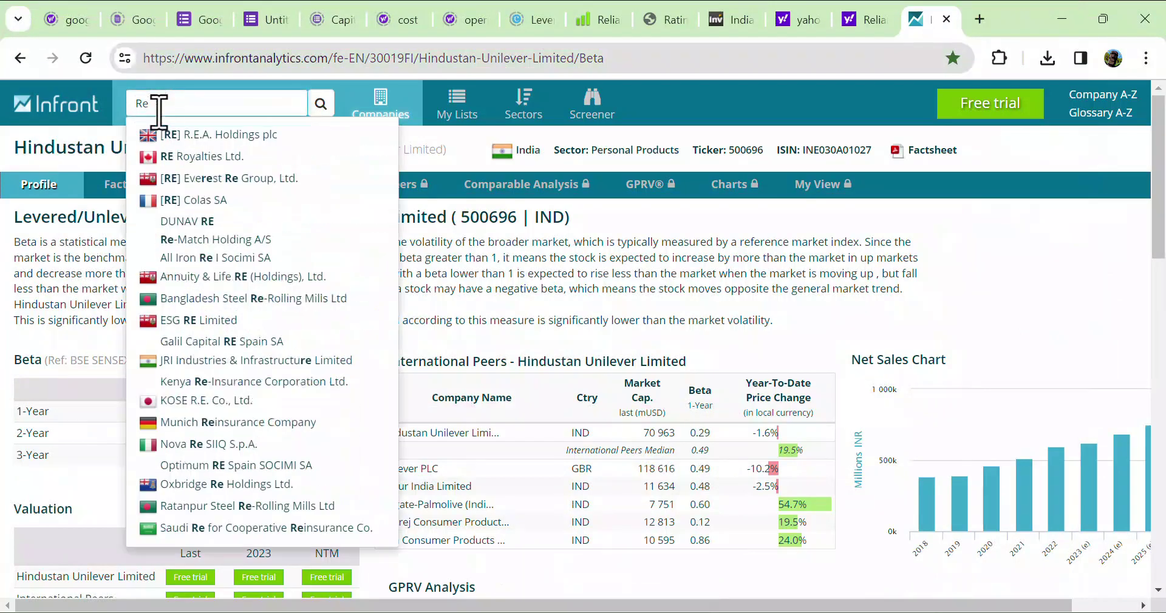
pyautogui.write('l')
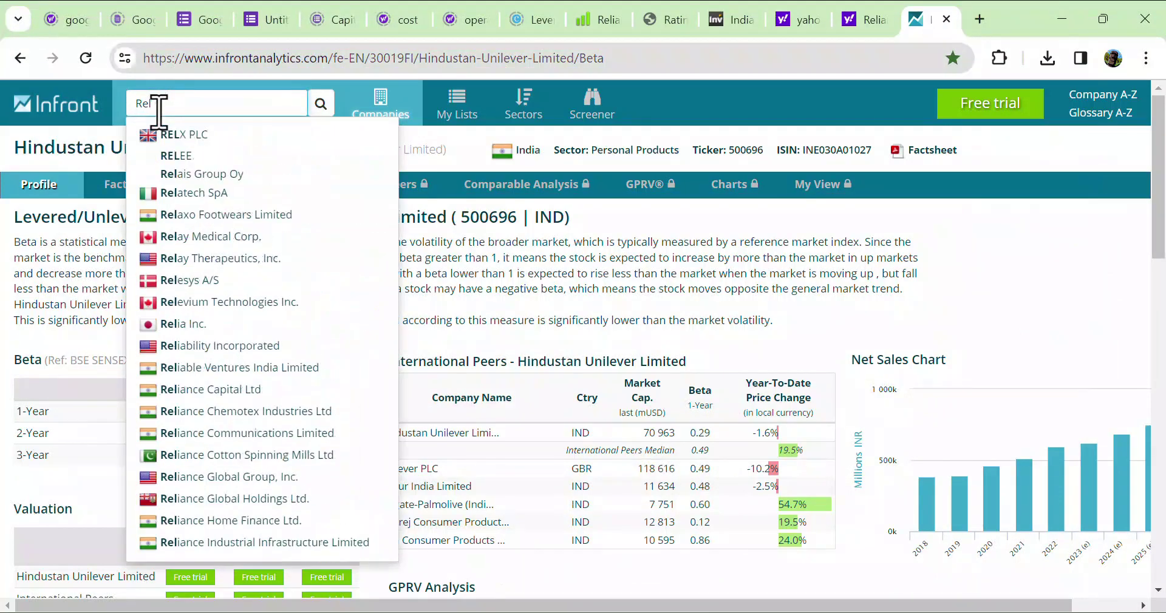
pyautogui.write('iance')
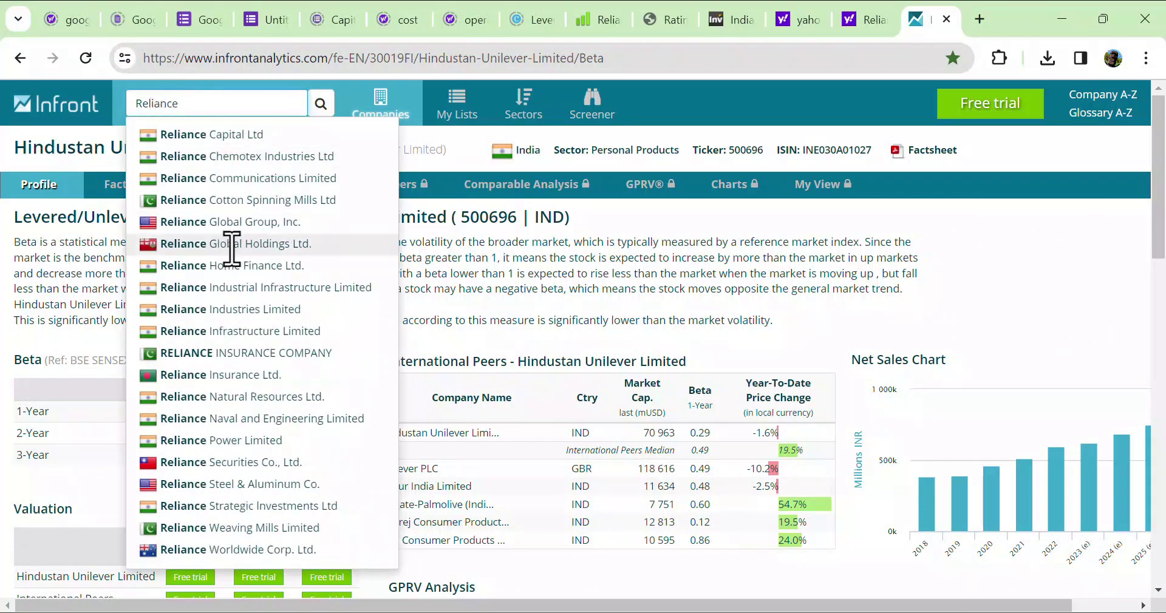
pyautogui.doubleClick(231, 310)
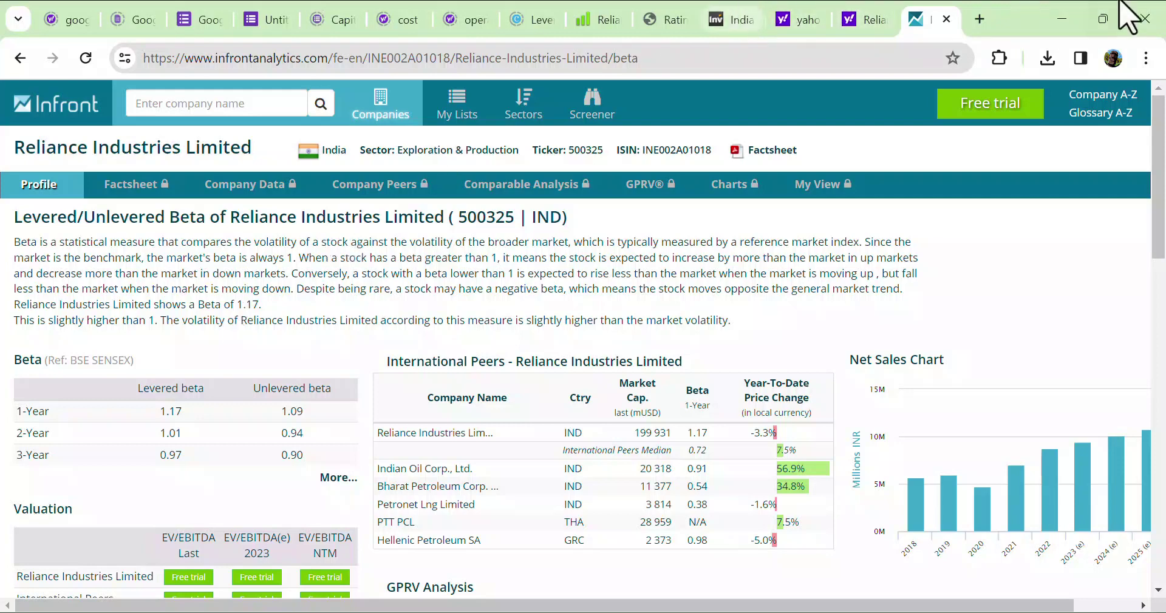
pyautogui.click(1068, 18)
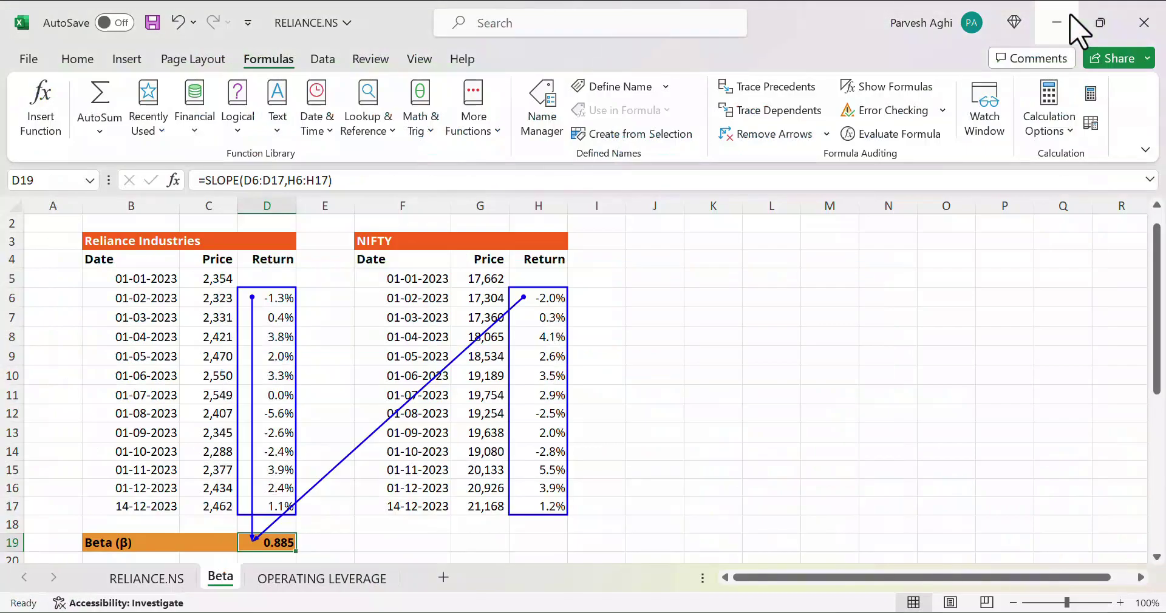